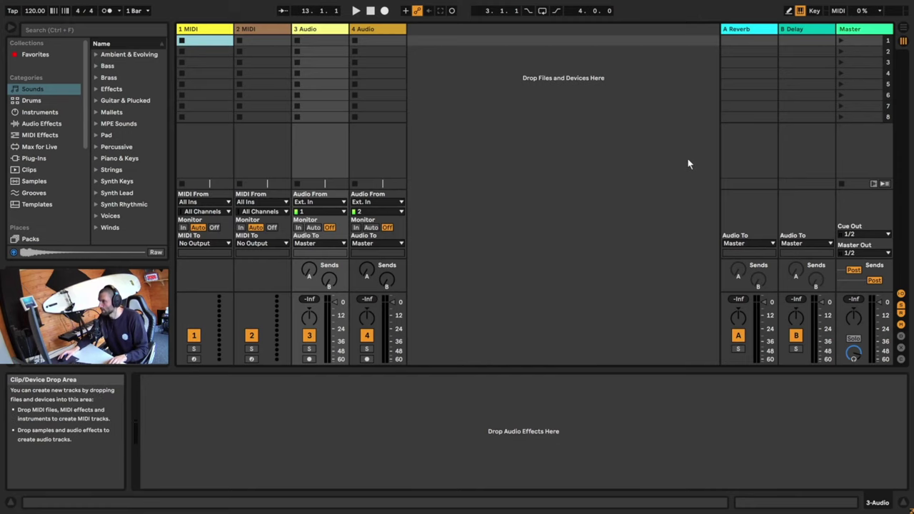
In Arrangement View, insert an empty MIDI clip on 1 MIDI from bar 17 to bar 21.
click(903, 29)
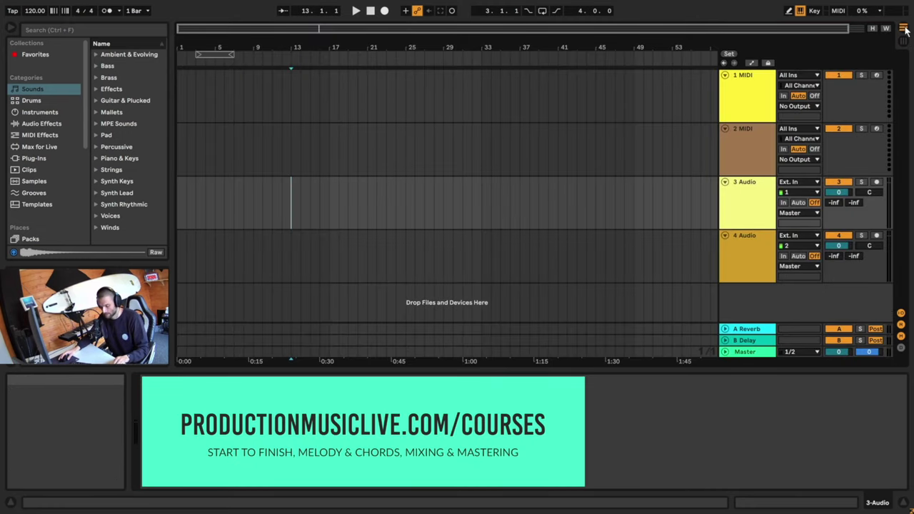
key(Tab)
key(Tab)
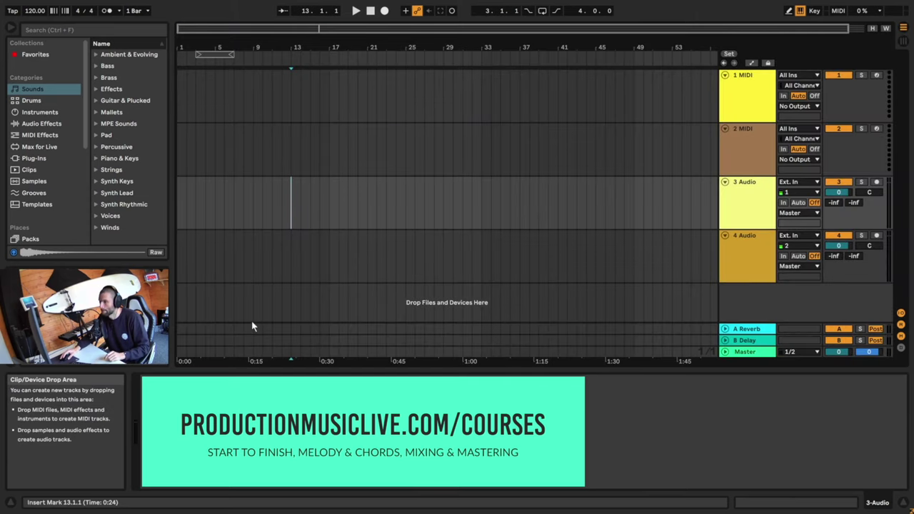
click(368, 157)
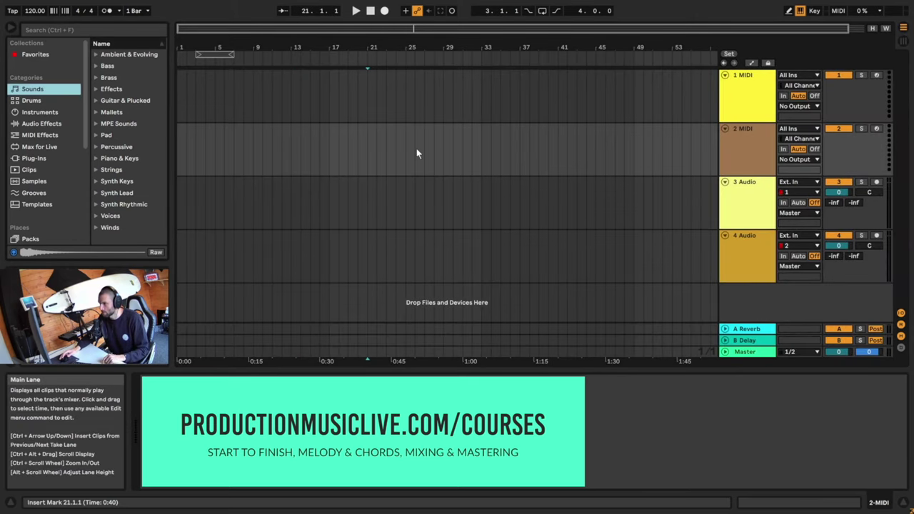
click(333, 142)
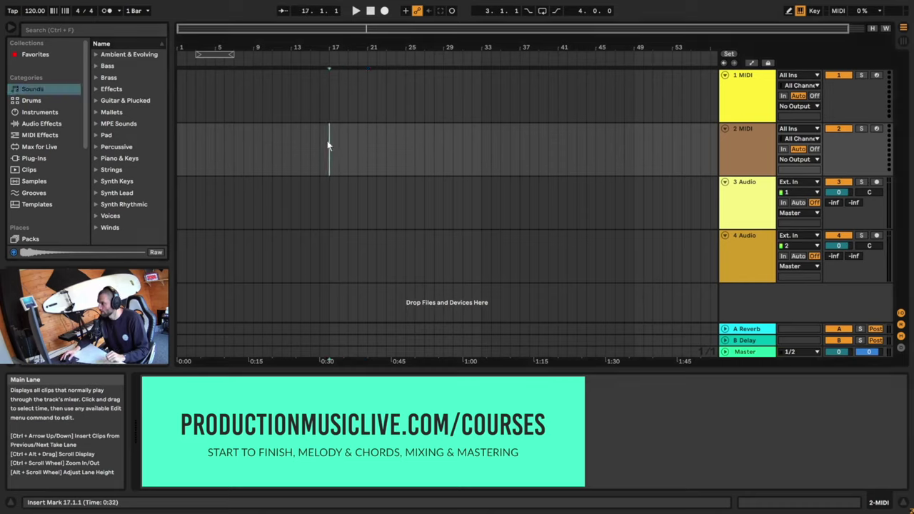
click(329, 86)
drag(329, 86, 364, 85)
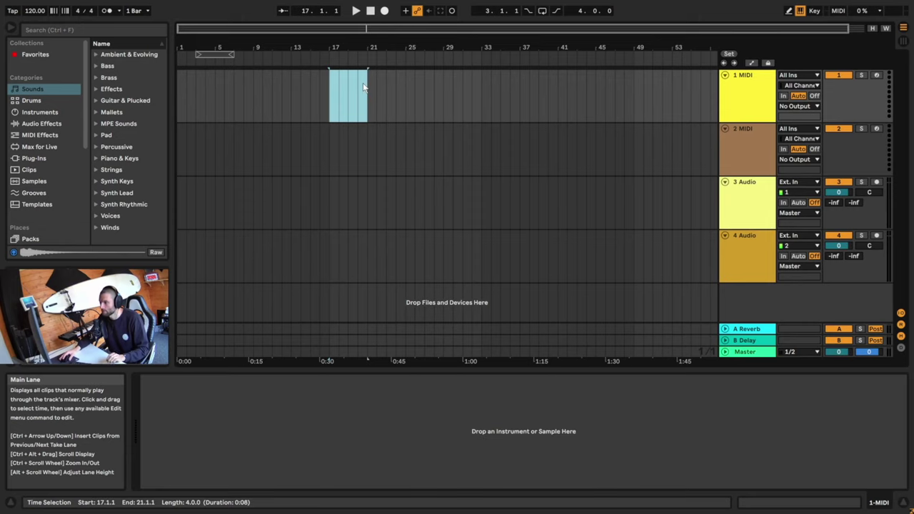
key(ctrl+shift+m)
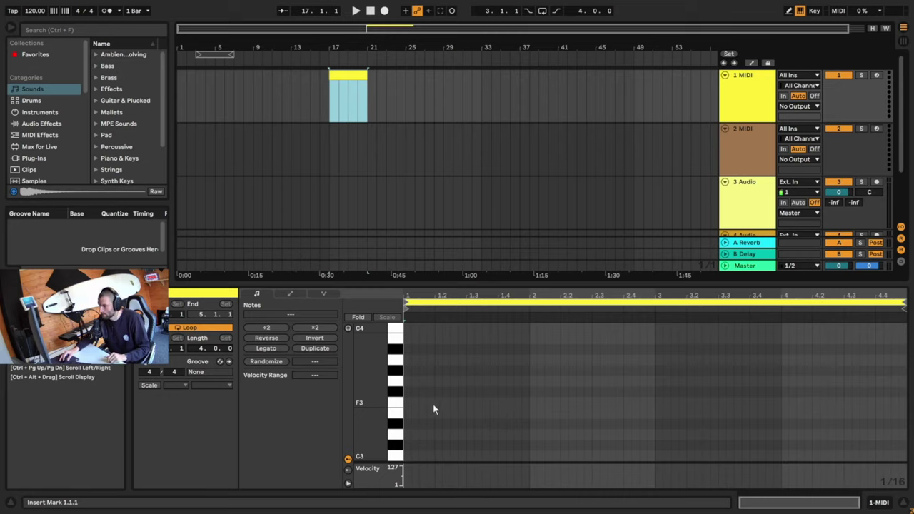
Turn on the clip's scale highlighting with D as the root note.
click(148, 385)
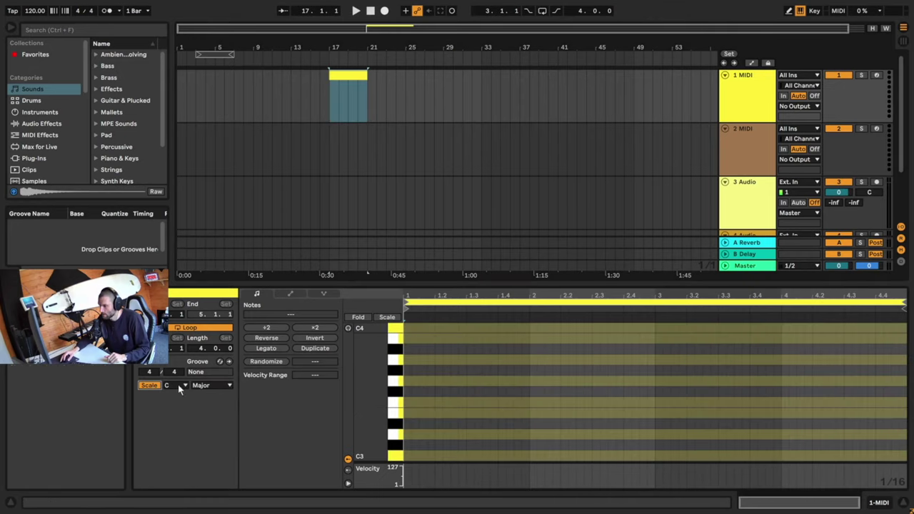
click(183, 385)
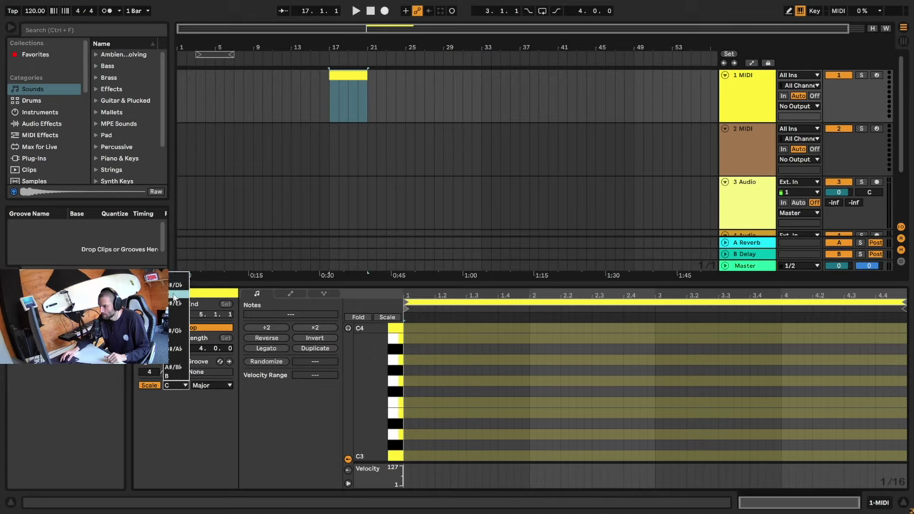
click(177, 294)
Draw an F#3 note and stretch it across all four bars of the clip.
scroll(442, 395, down, 1)
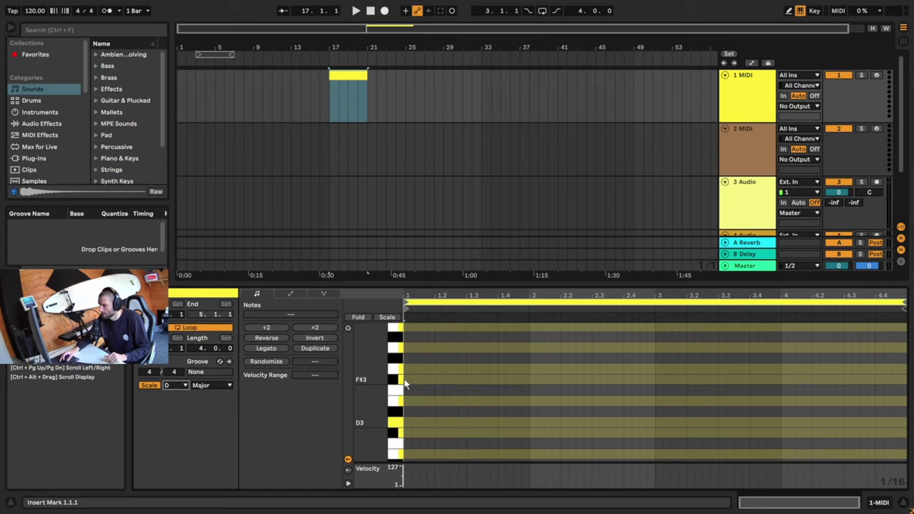
click(405, 378)
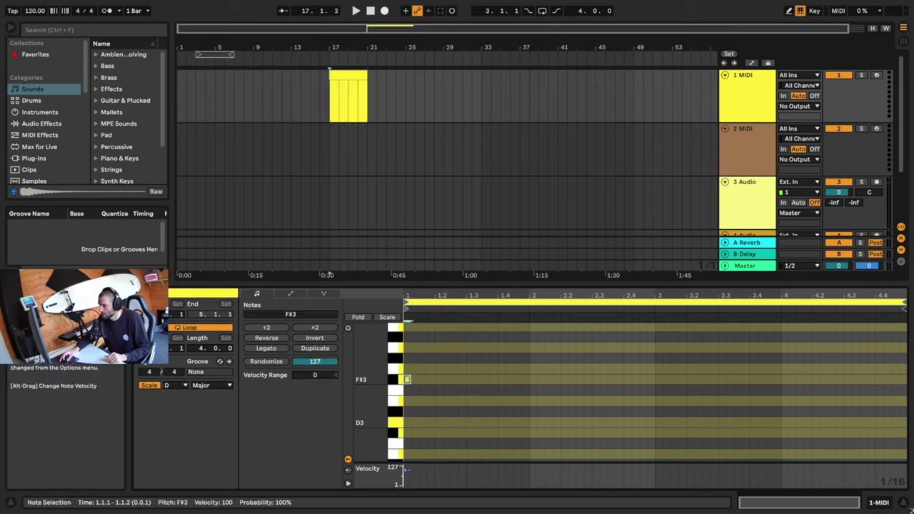
drag(431, 380, 871, 387)
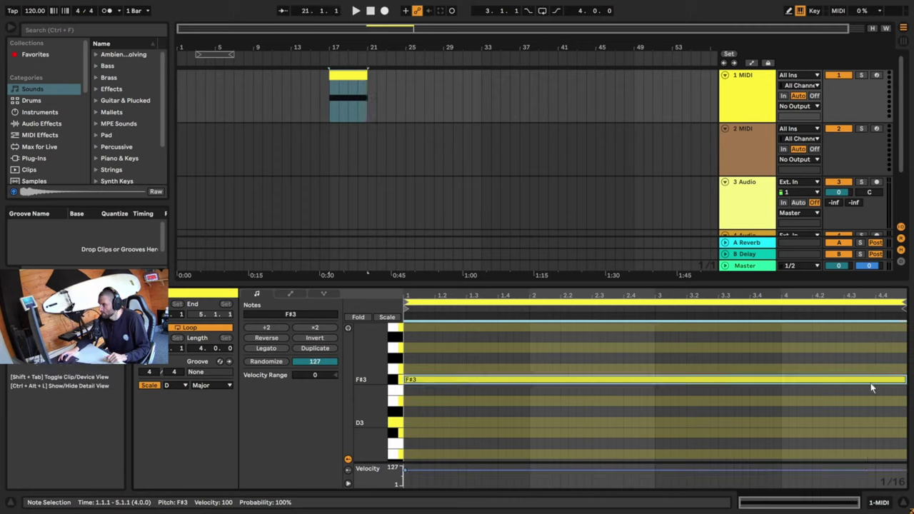
click(403, 427)
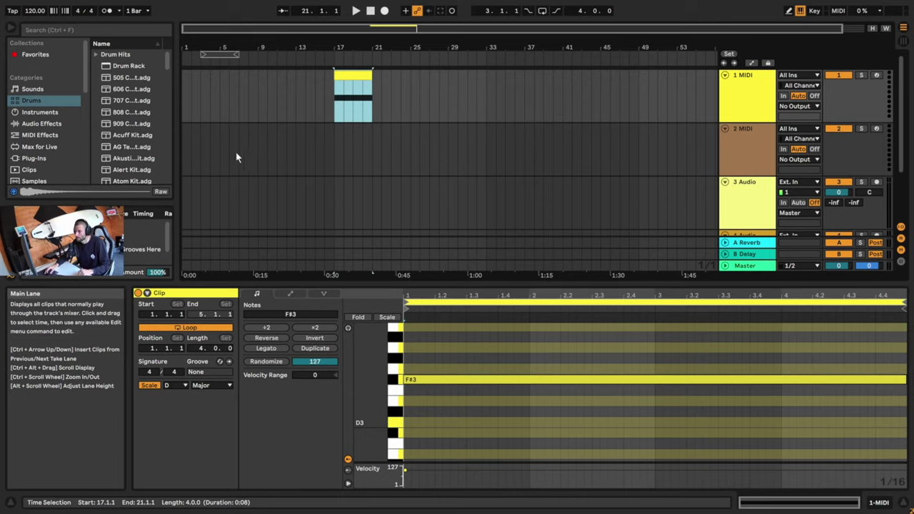
Load the Dark Swarm.adg preset from Sounds > Ambient & Evolving onto track 1.
click(33, 90)
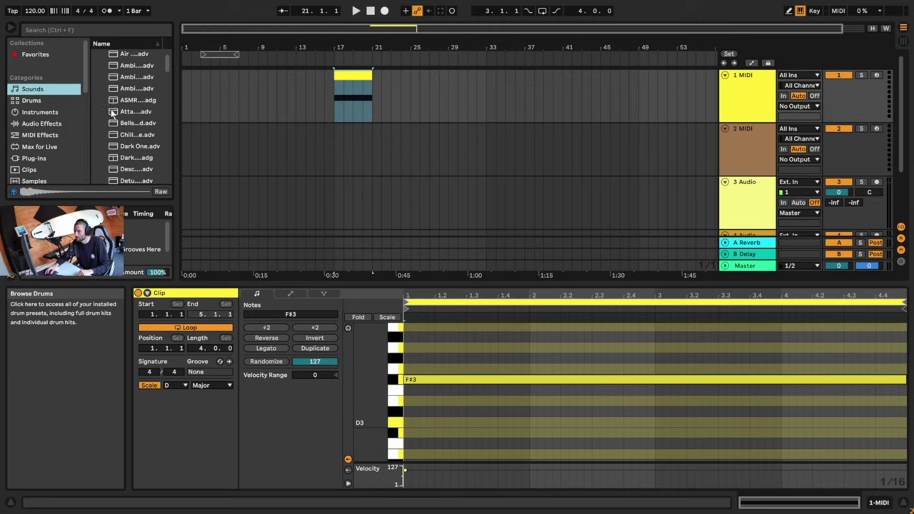
scroll(157, 118, up, 1)
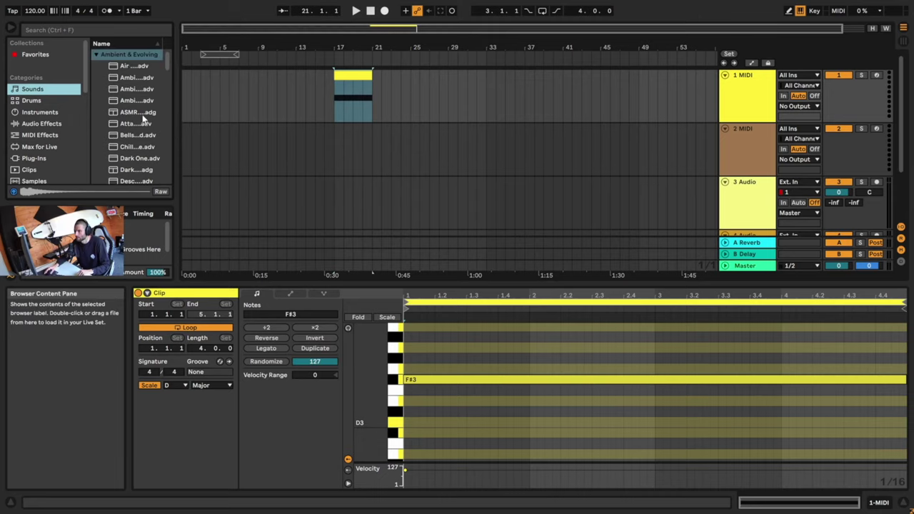
click(100, 55)
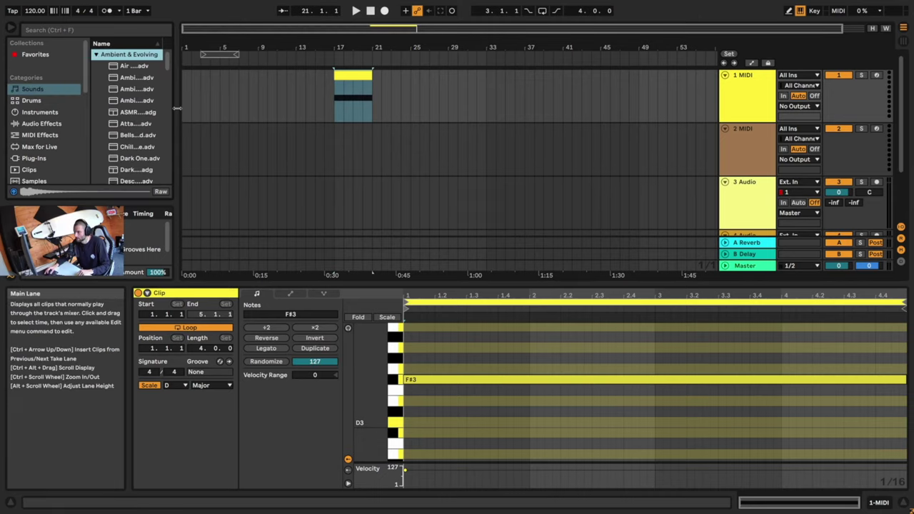
drag(176, 107, 233, 110)
scroll(193, 146, down, 2)
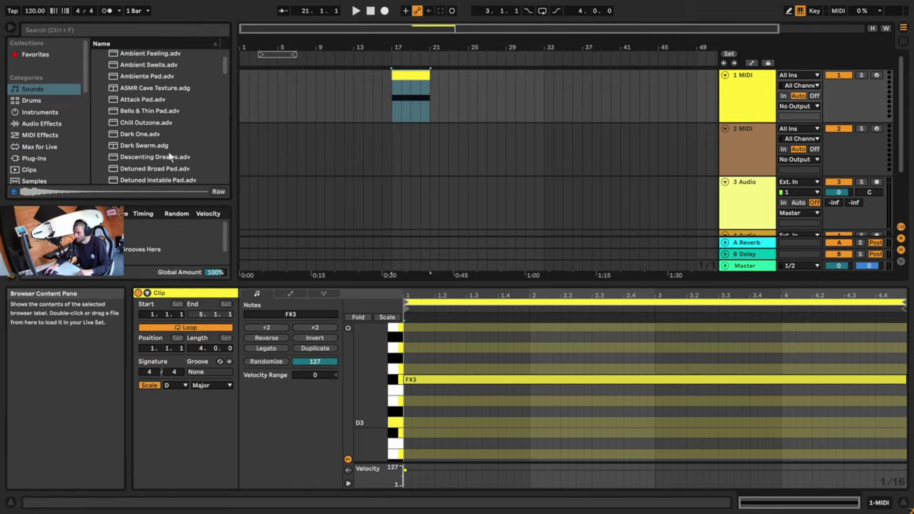
click(154, 146)
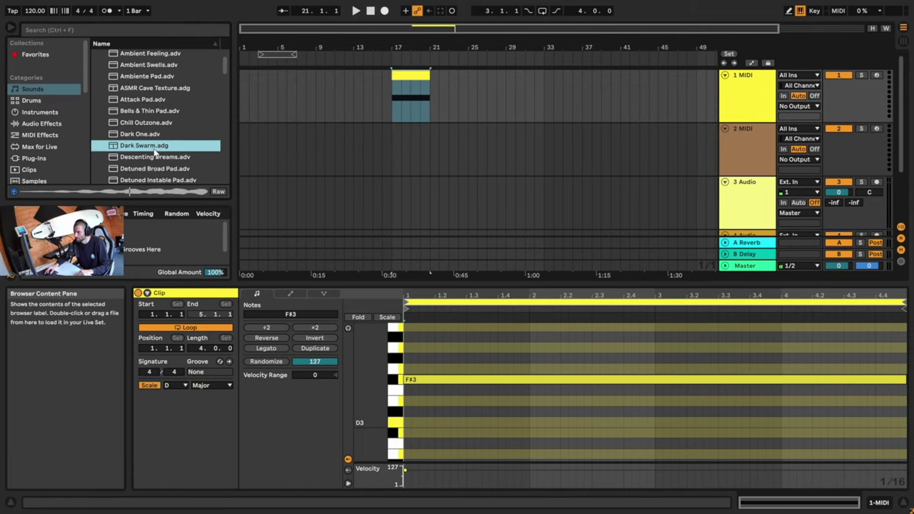
double_click(152, 146)
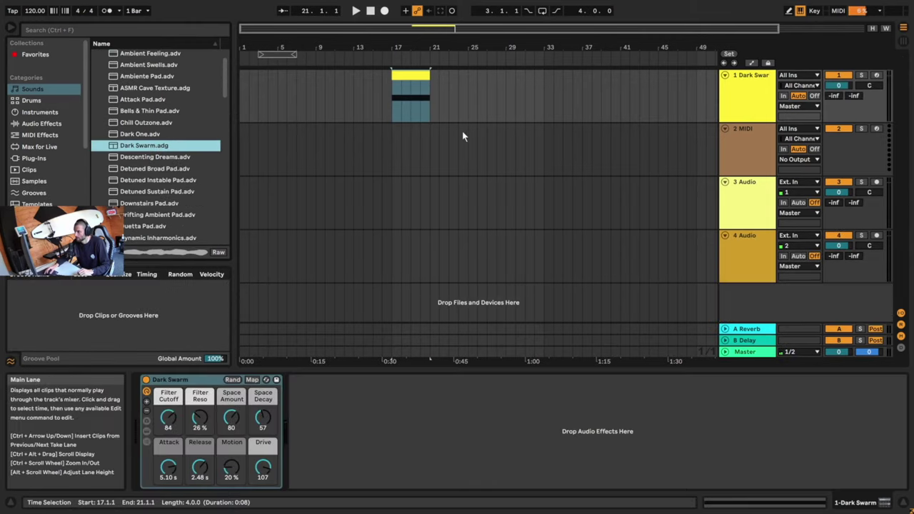
Play the bar-17 clip and lower track 1's volume to -8.8 dB.
click(737, 91)
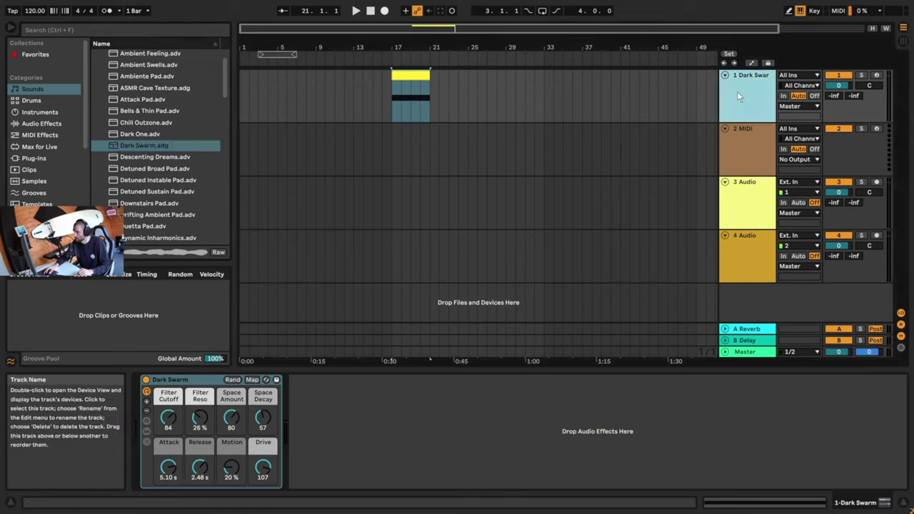
click(399, 76)
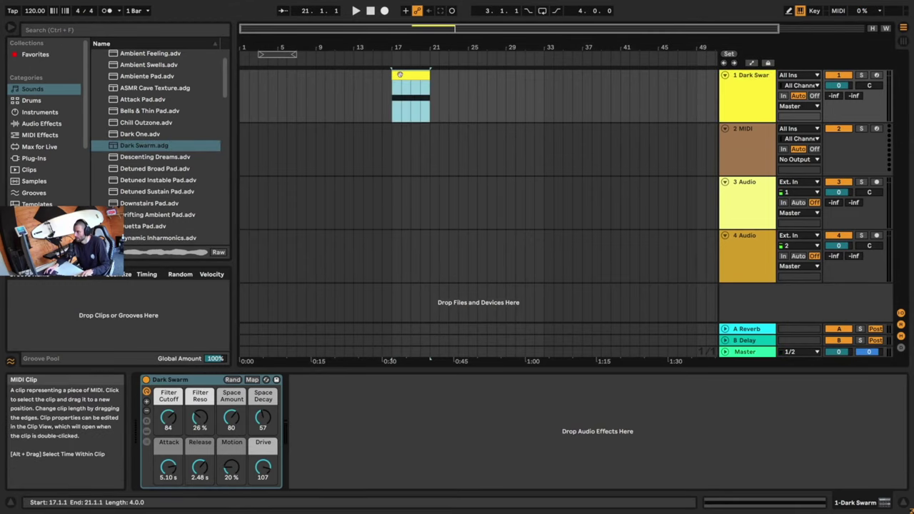
key(space)
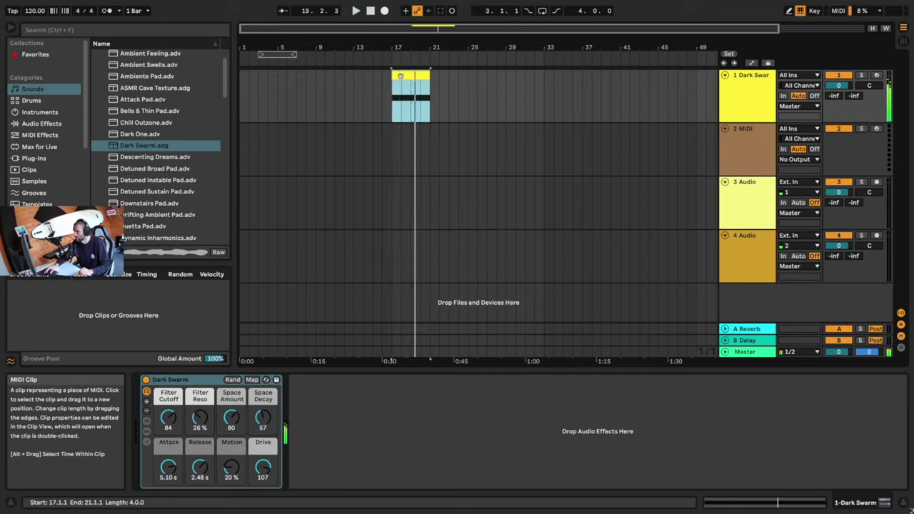
click(839, 85)
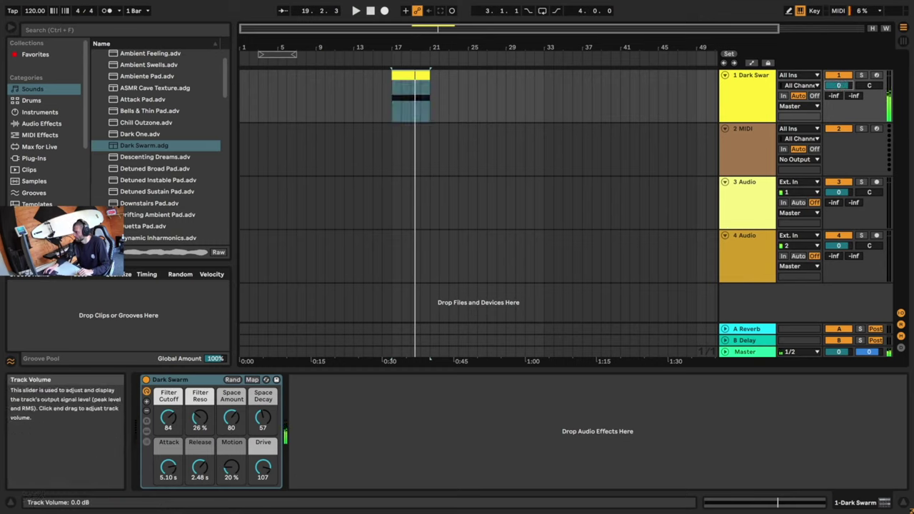
key(space)
drag(839, 86, 839, 98)
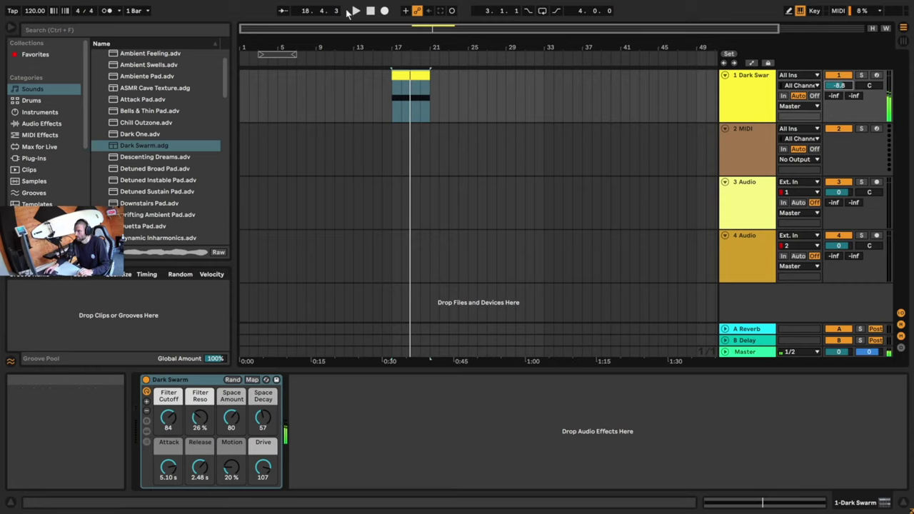
Confirm the project tempo, then lengthen the Dark Swarm clip from bar 21 to bar 25.
click(33, 11)
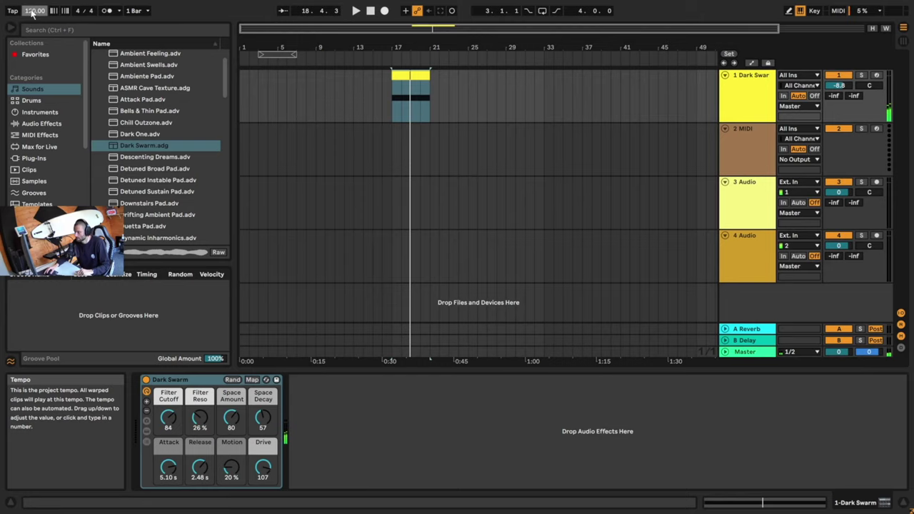
key(Return)
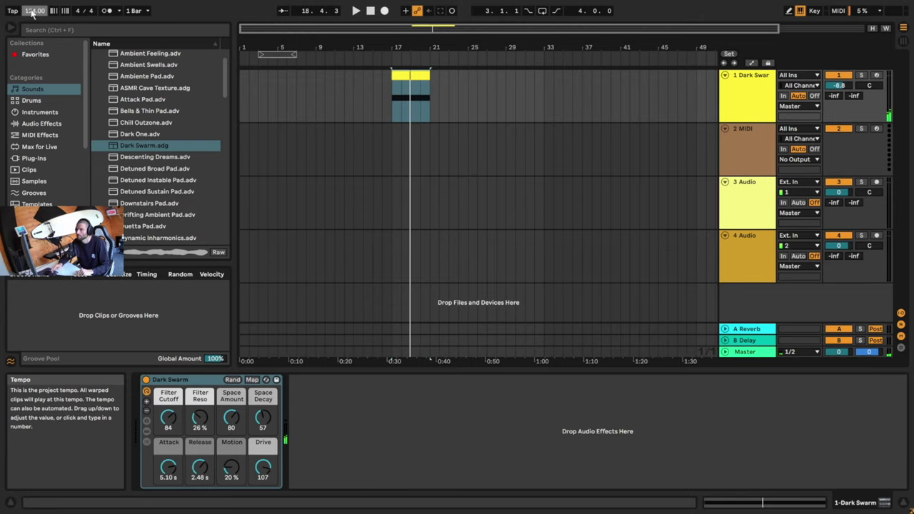
drag(397, 47, 378, 46)
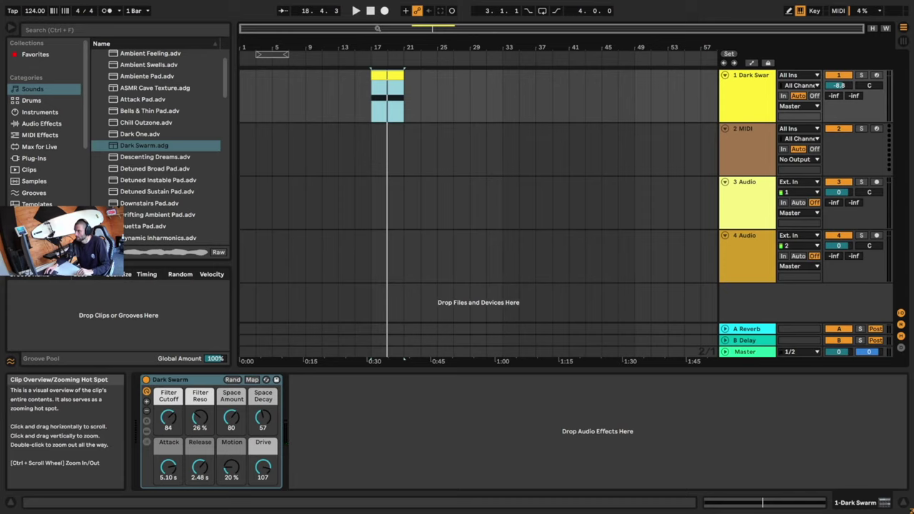
drag(379, 29, 494, 118)
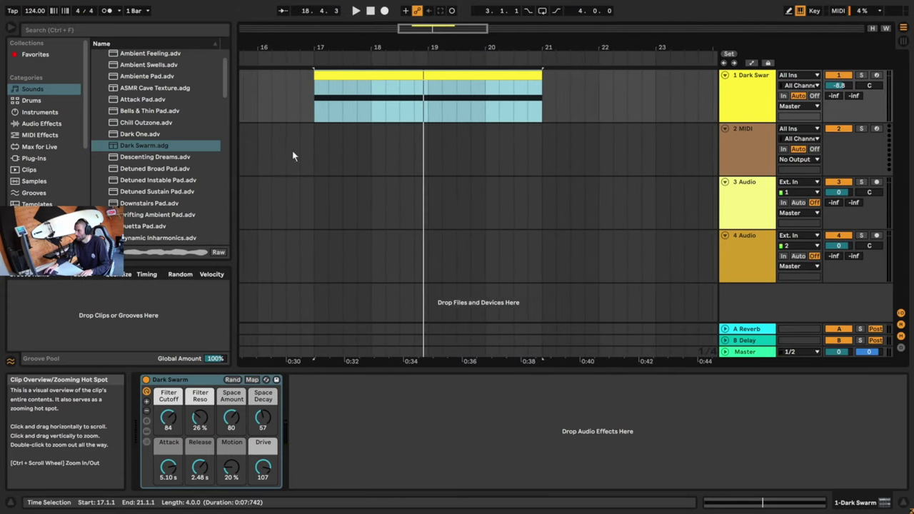
click(315, 114)
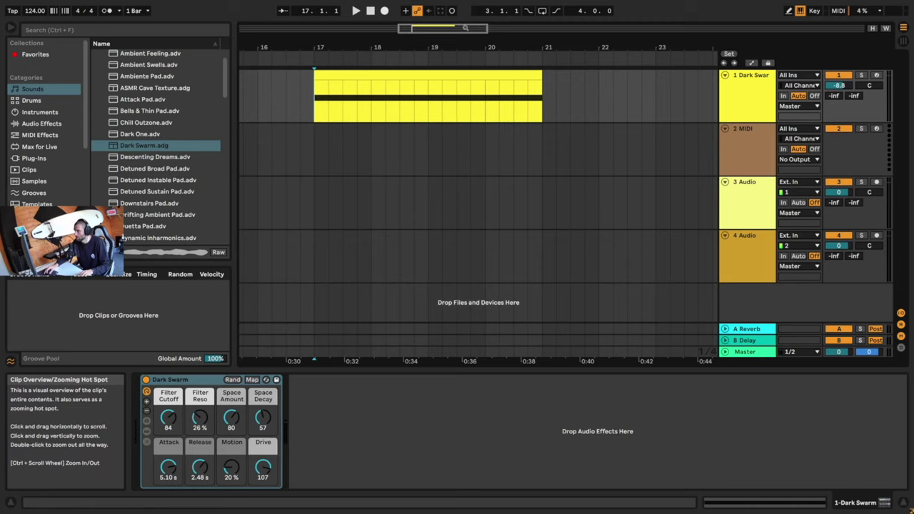
drag(465, 29, 465, 4)
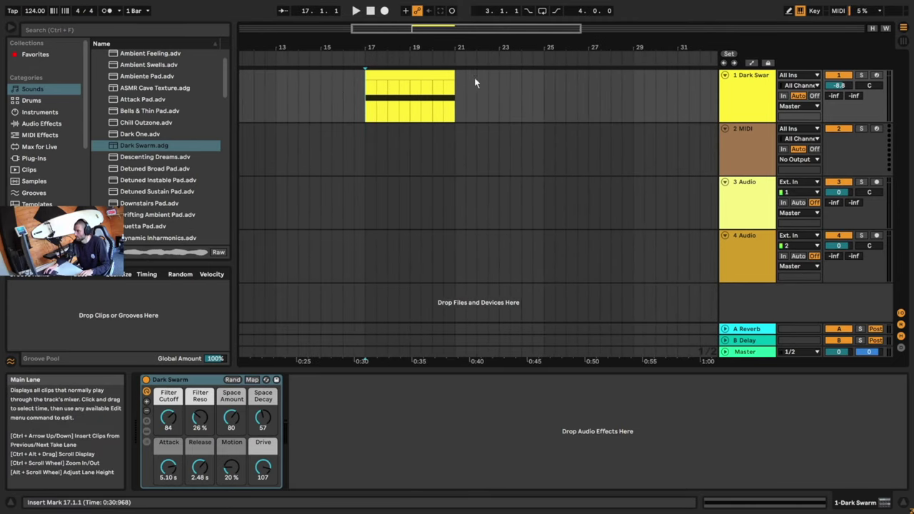
drag(456, 74, 544, 77)
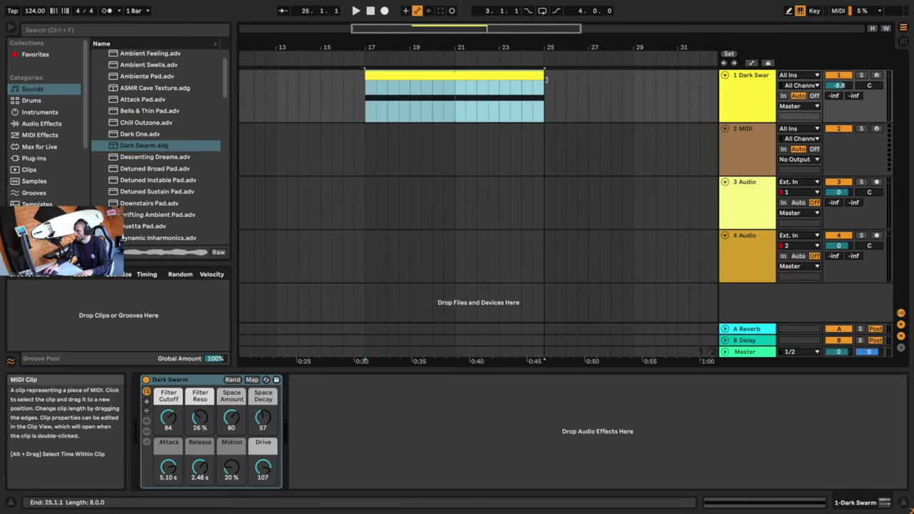
click(364, 112)
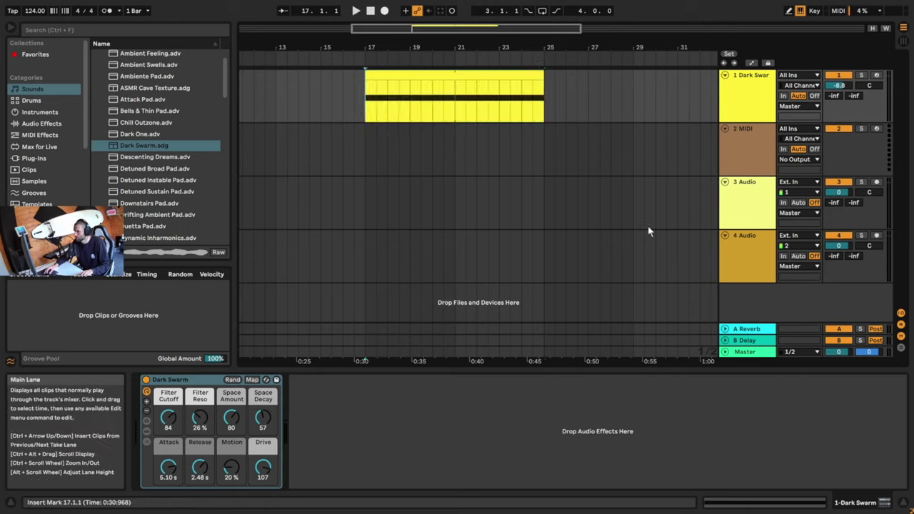
Insert an empty MIDI clip on 2 MIDI covering 17.1.1 to 21.1.1.
key(Down)
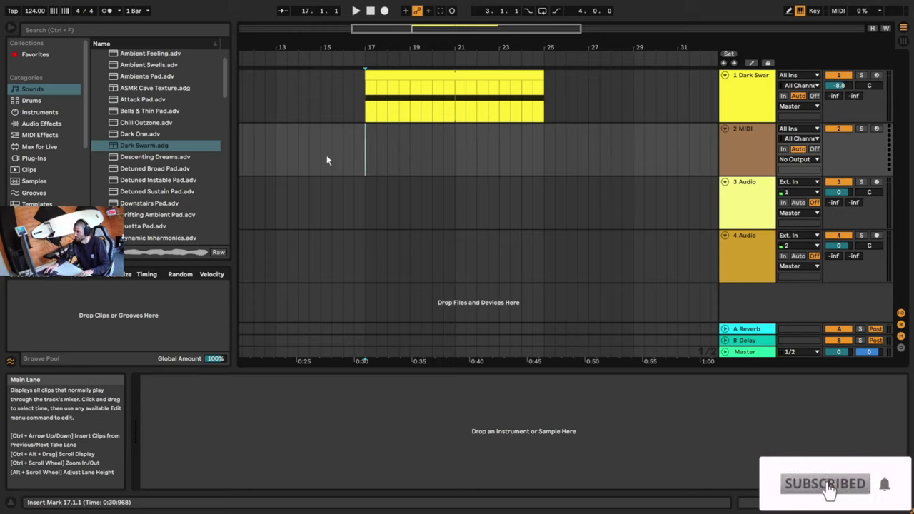
click(375, 146)
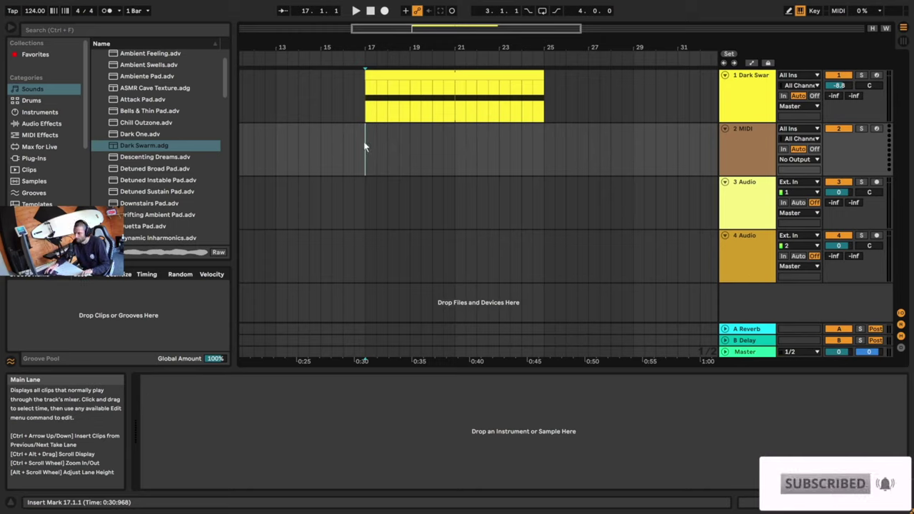
drag(368, 144, 455, 154)
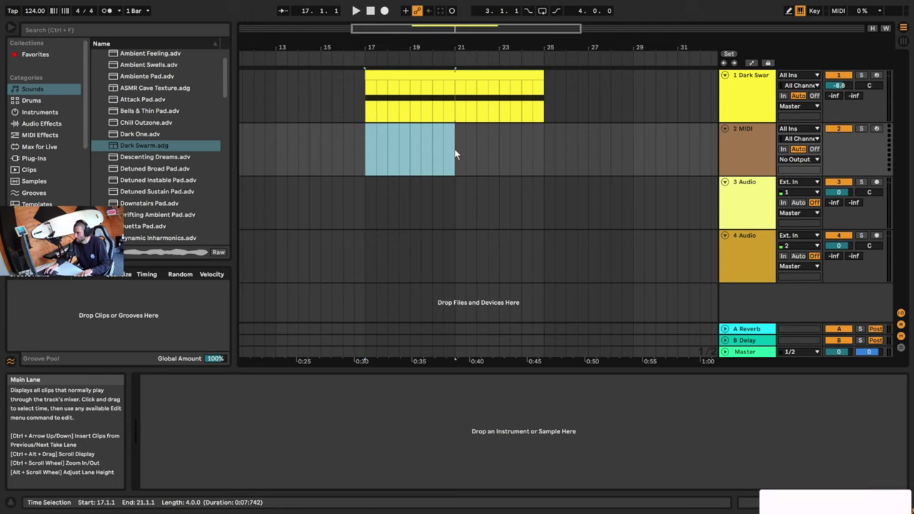
key(ctrl+shift+m)
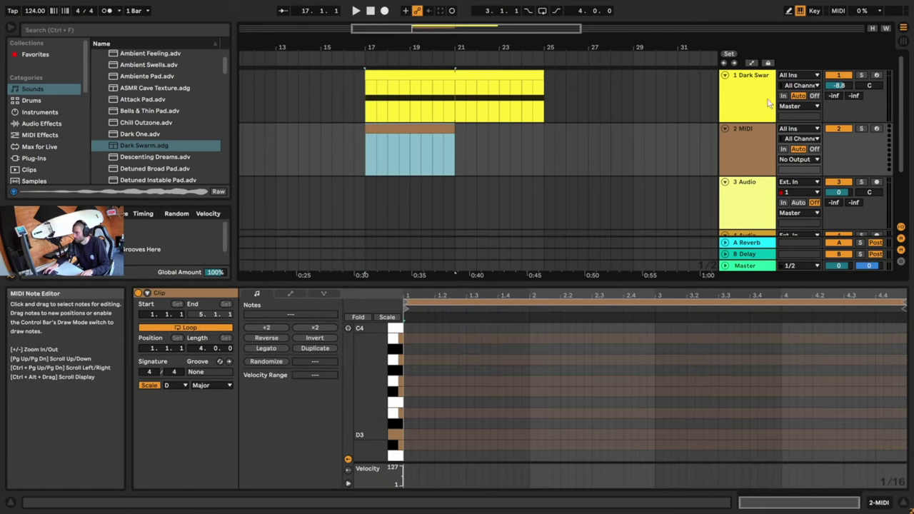
Load Operator from Instruments onto track 2 and open its bar-17 clip in the piano roll.
click(747, 157)
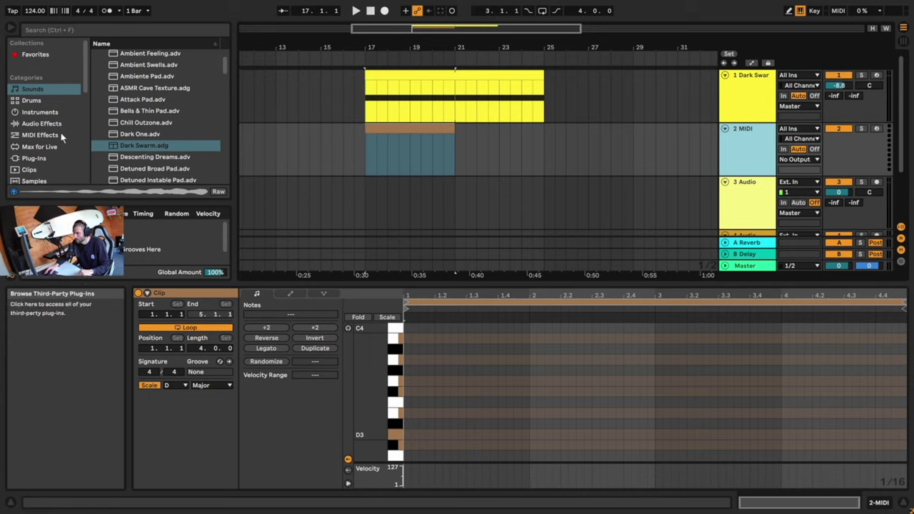
scroll(47, 135, down, 2)
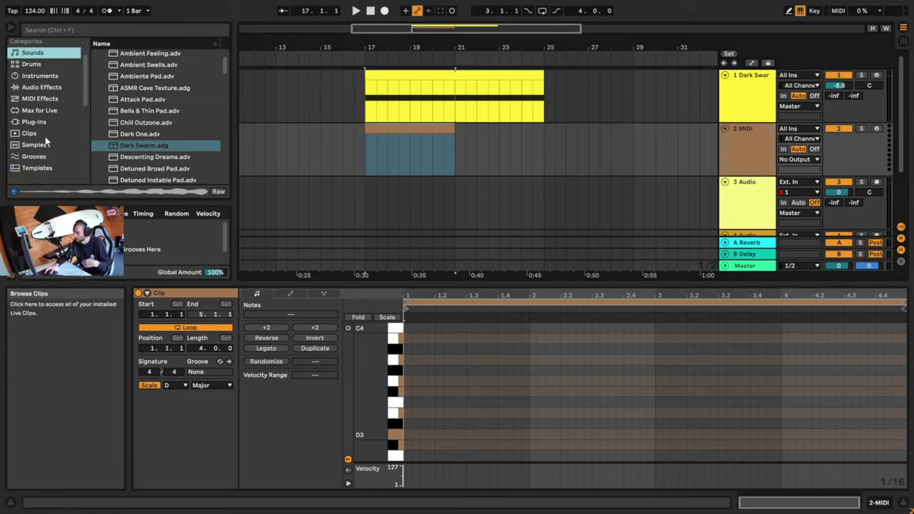
scroll(49, 143, up, 1)
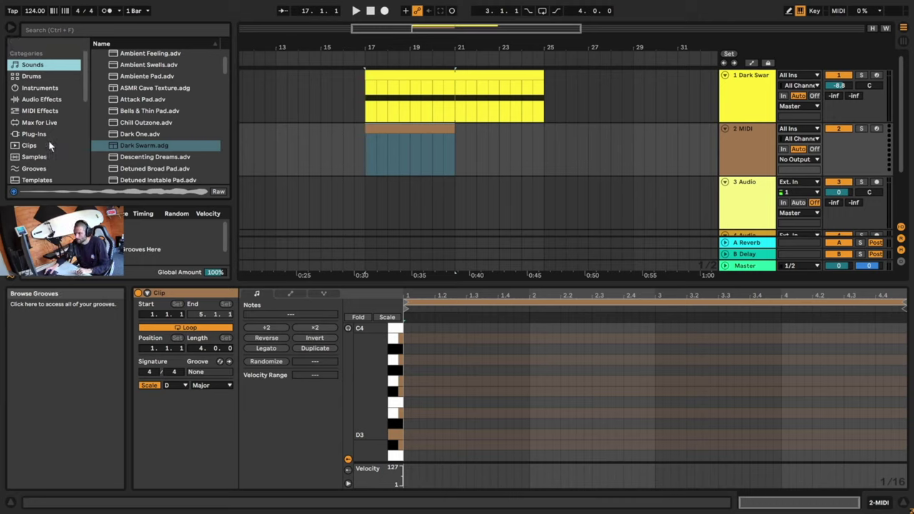
scroll(46, 108, up, 2)
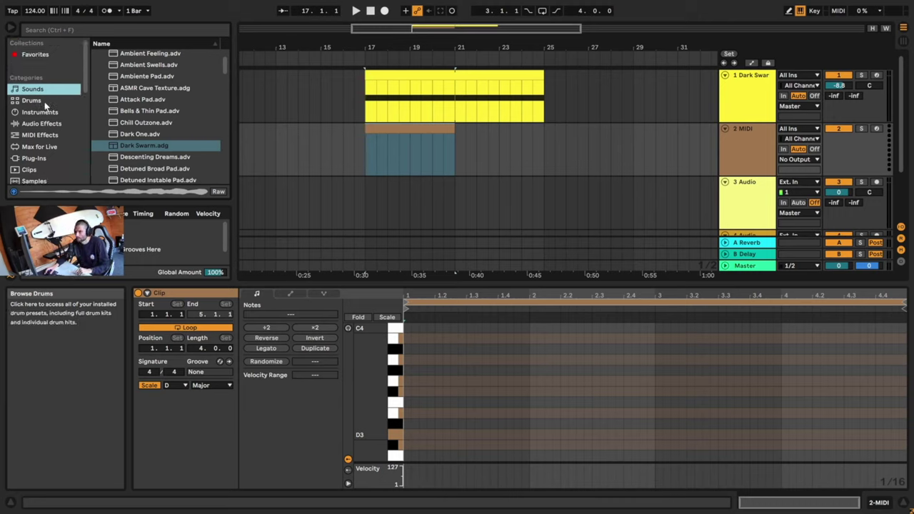
scroll(42, 114, down, 3)
scroll(37, 107, up, 2)
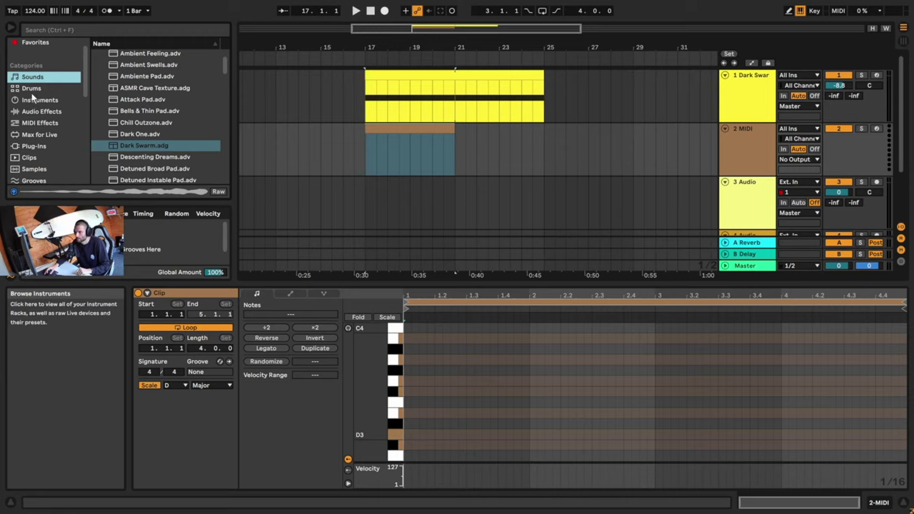
click(34, 102)
click(128, 148)
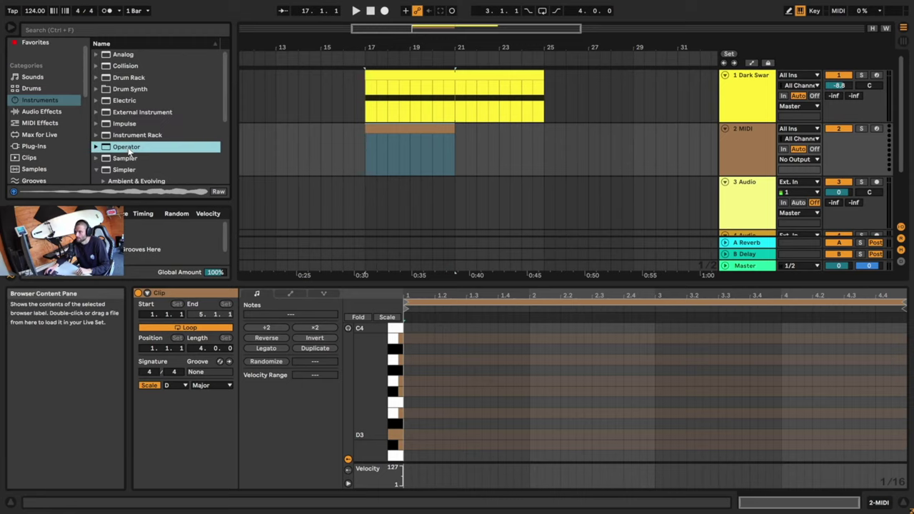
double_click(133, 149)
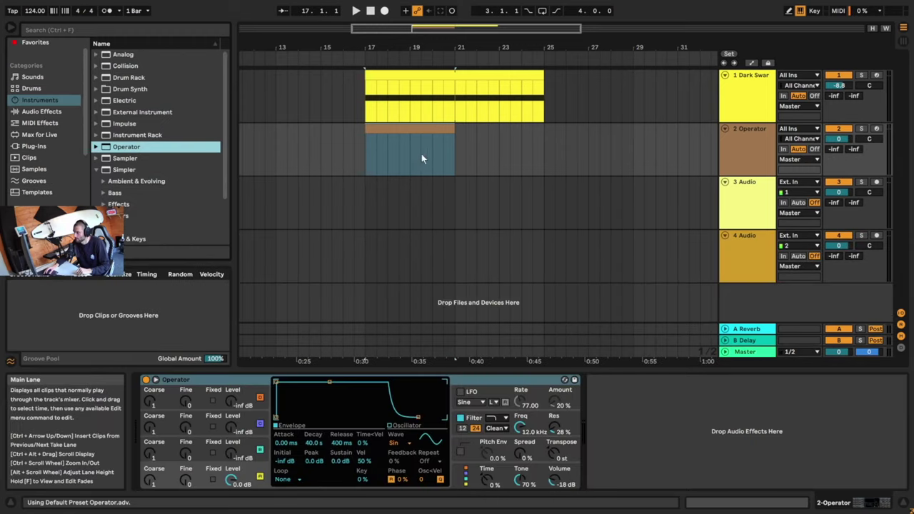
click(420, 128)
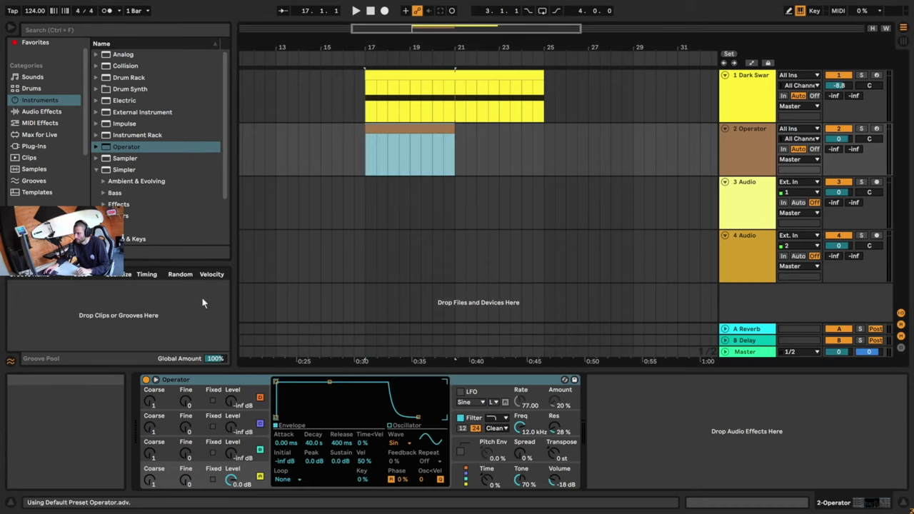
double_click(383, 132)
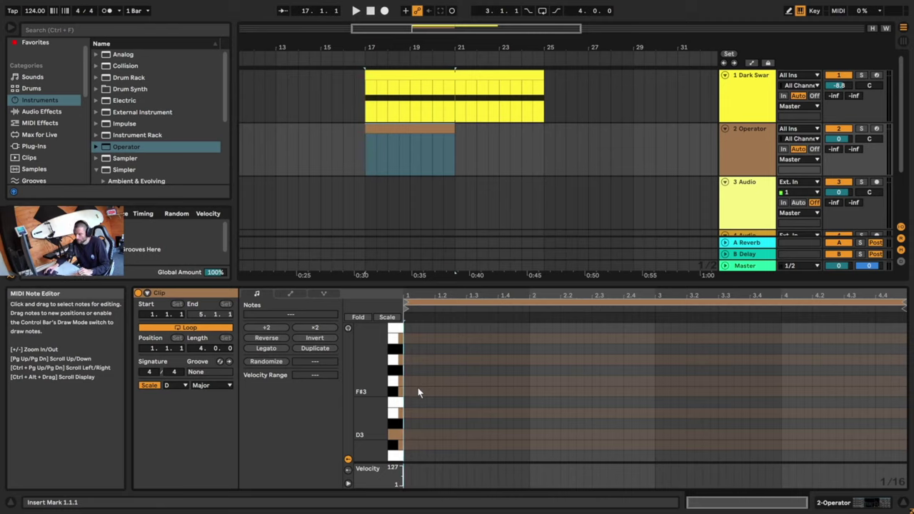
Add a D3 note at the clip start, three sixteenths long on the 1/16 grid.
double_click(405, 434)
drag(410, 434, 419, 434)
key(space)
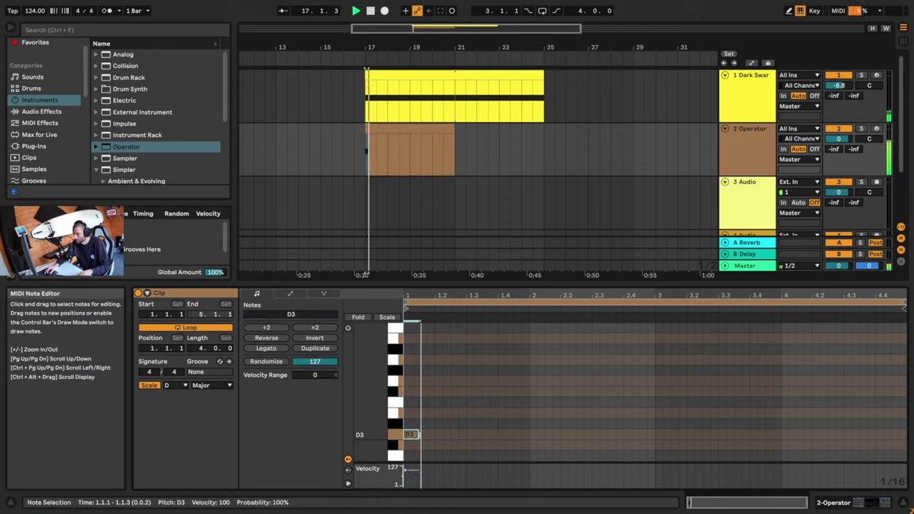
key(space)
key(space)
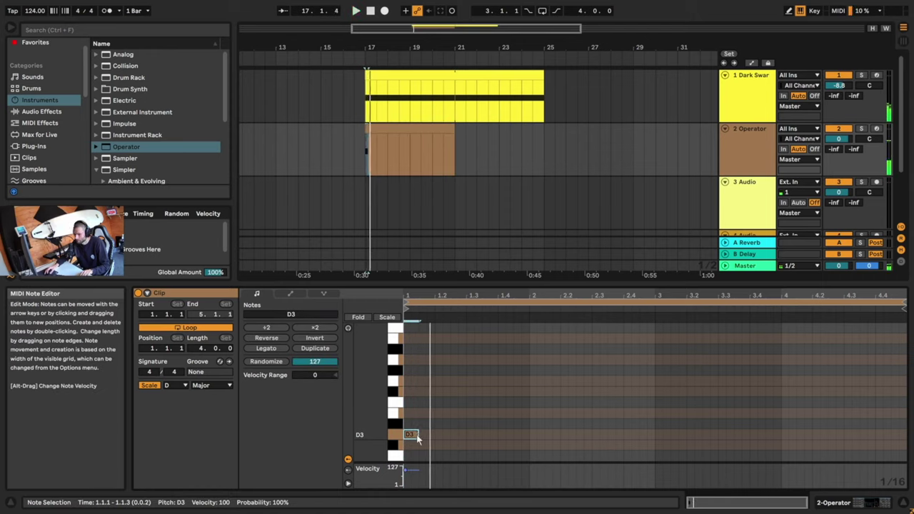
drag(417, 434, 426, 434)
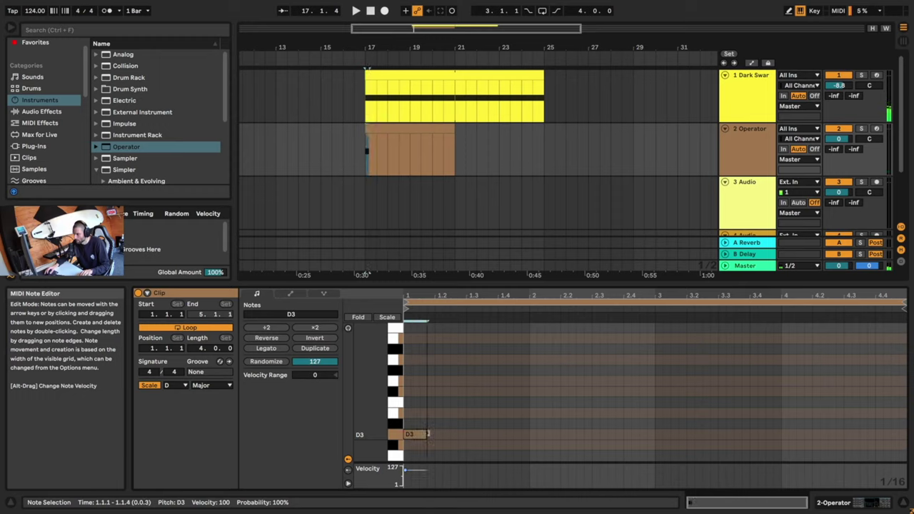
right_click(416, 424)
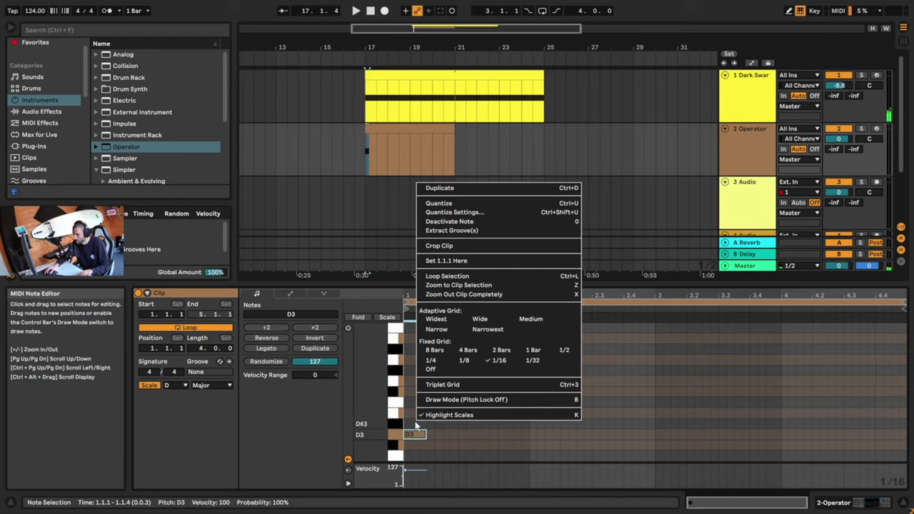
click(502, 361)
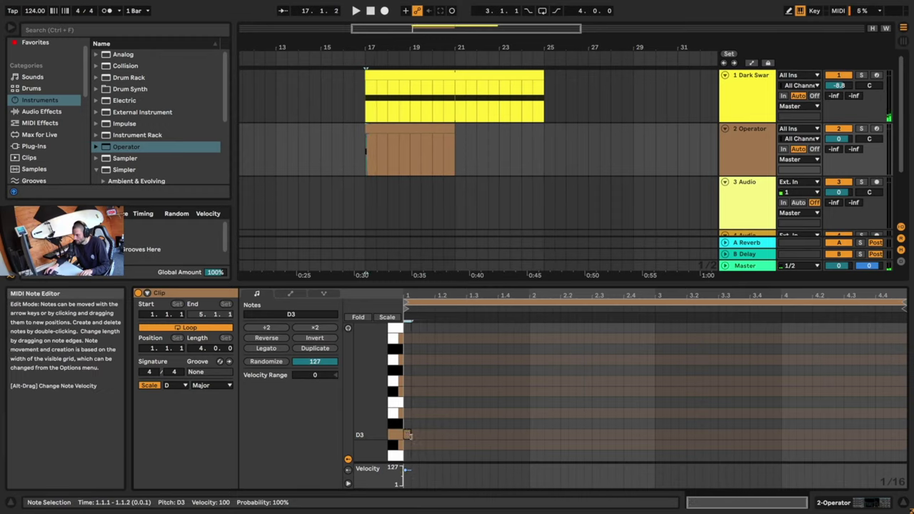
drag(421, 436, 445, 396)
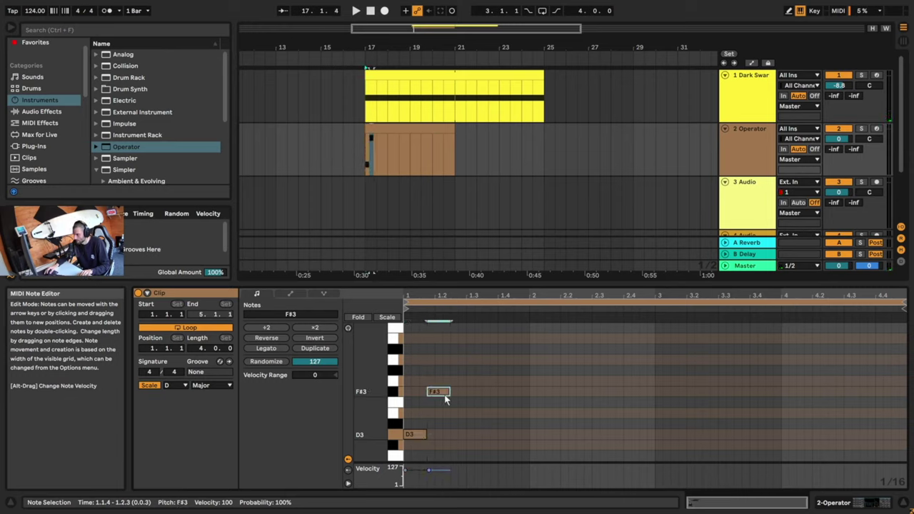
key(space)
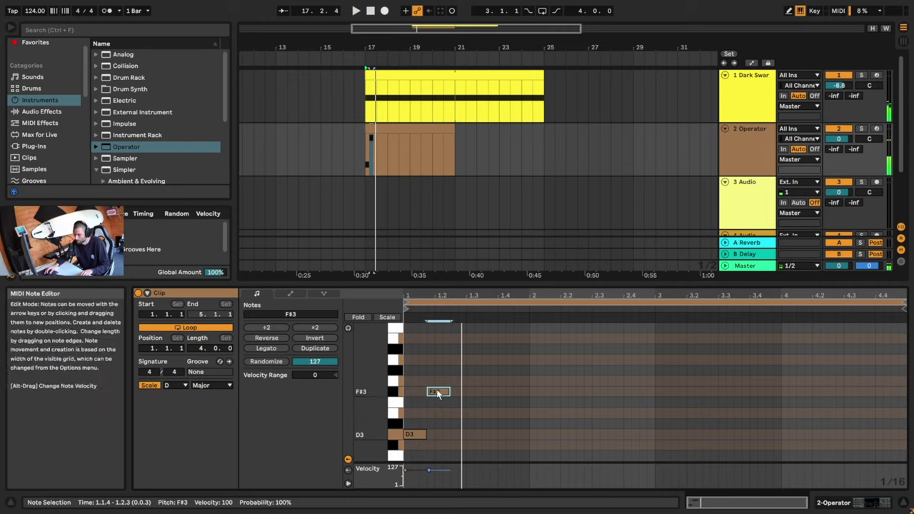
Add a second short D3 note and duplicate the F#3 and D3 notes later in the bar.
double_click(459, 434)
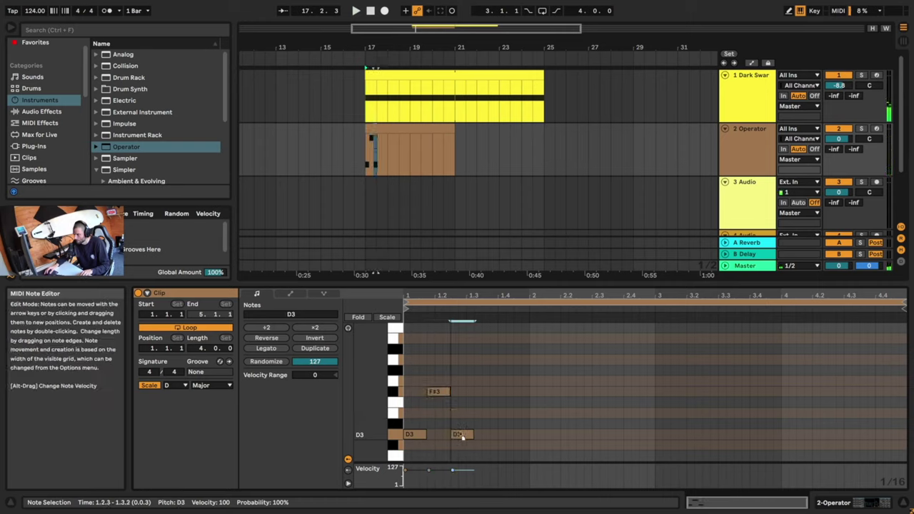
drag(472, 434, 467, 434)
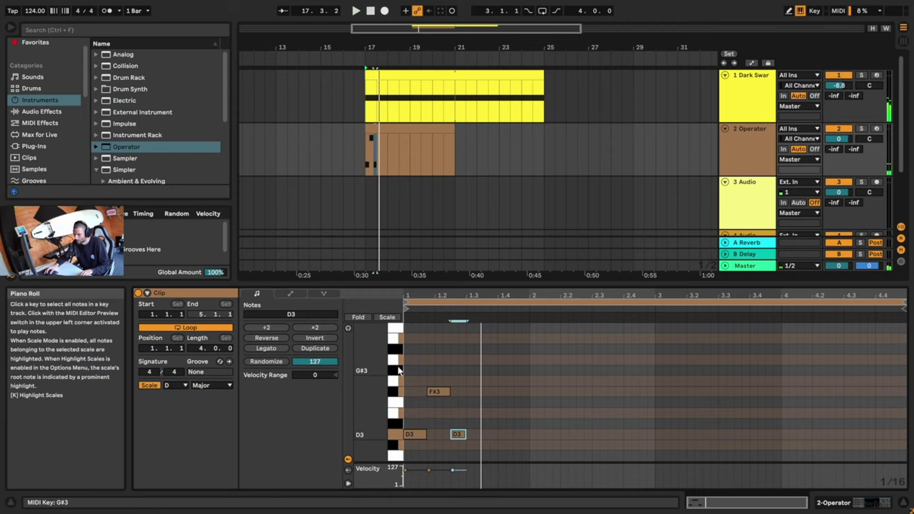
key(space)
drag(407, 376, 498, 440)
key(ctrl+d)
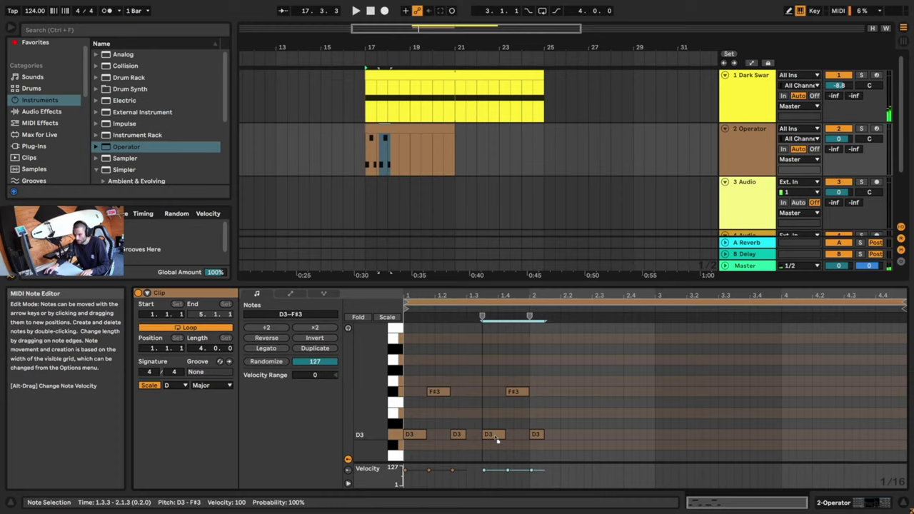
Duplicate the first bar's five notes into bar 2.
click(498, 441)
key(space)
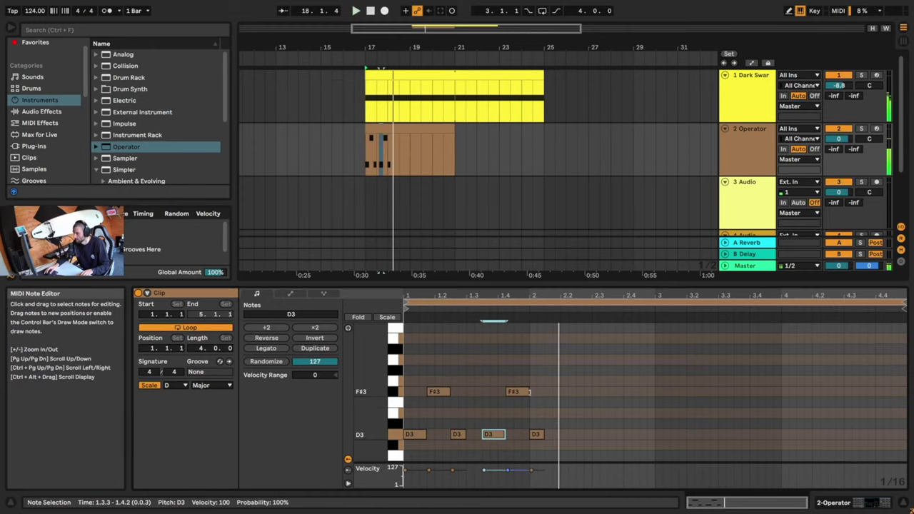
key(space)
drag(415, 391, 524, 447)
key(ctrl+d)
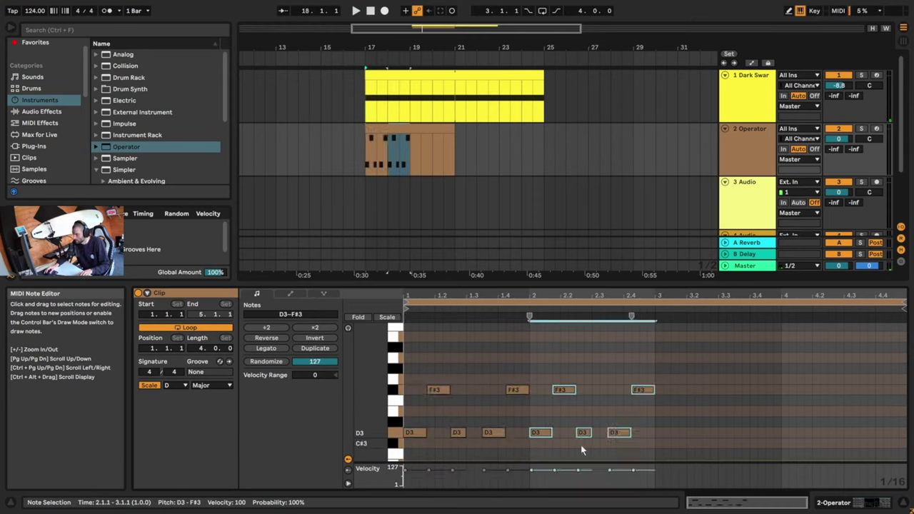
Duplicate all ten notes of the two-bar pattern into bars 3–4.
key(space)
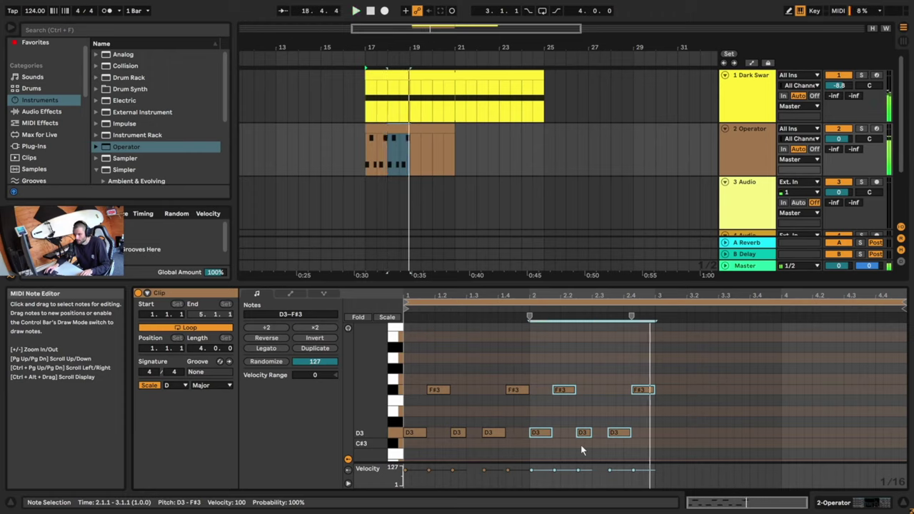
scroll(628, 403, down, 2)
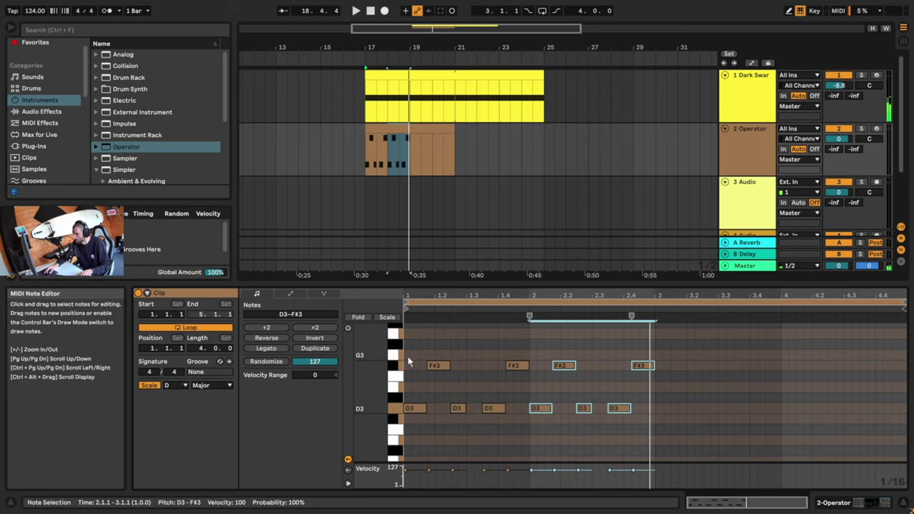
drag(407, 357, 654, 447)
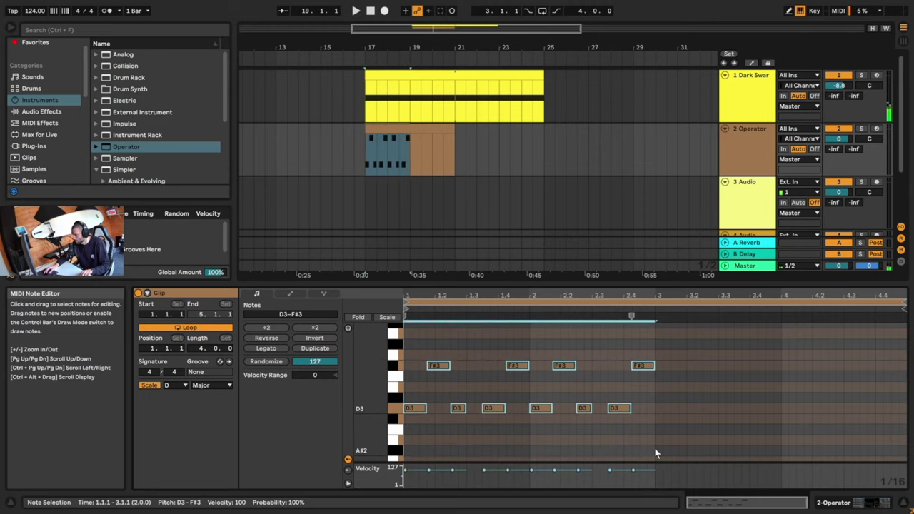
key(ctrl+d)
click(663, 428)
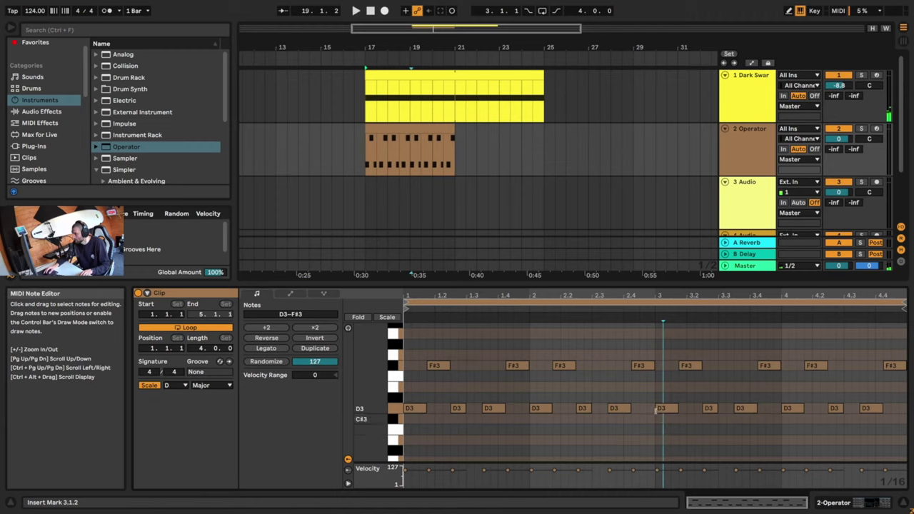
Lower the six D3 notes in bars 3–4 to A2 and play the four-bar riff.
drag(661, 399, 885, 437)
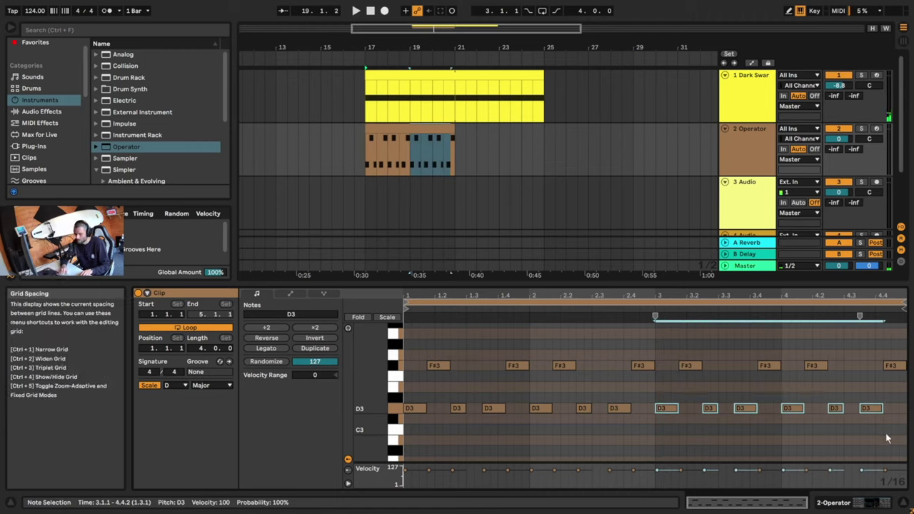
key(Down)
key(Down)
key(Down)
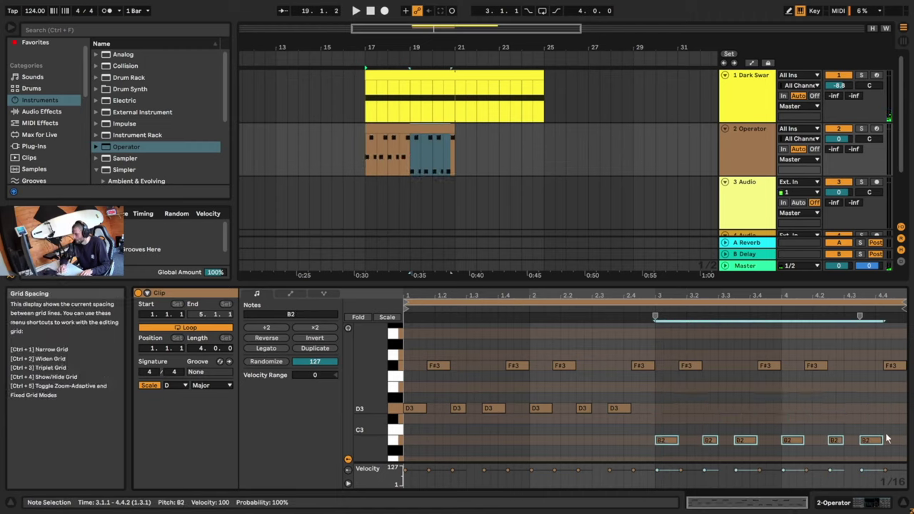
key(Down)
key(Down)
key(space)
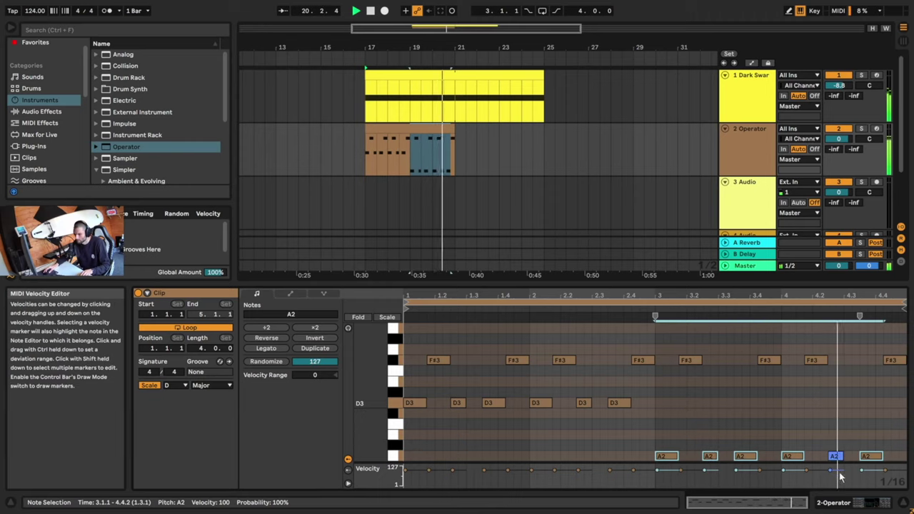
key(space)
click(826, 401)
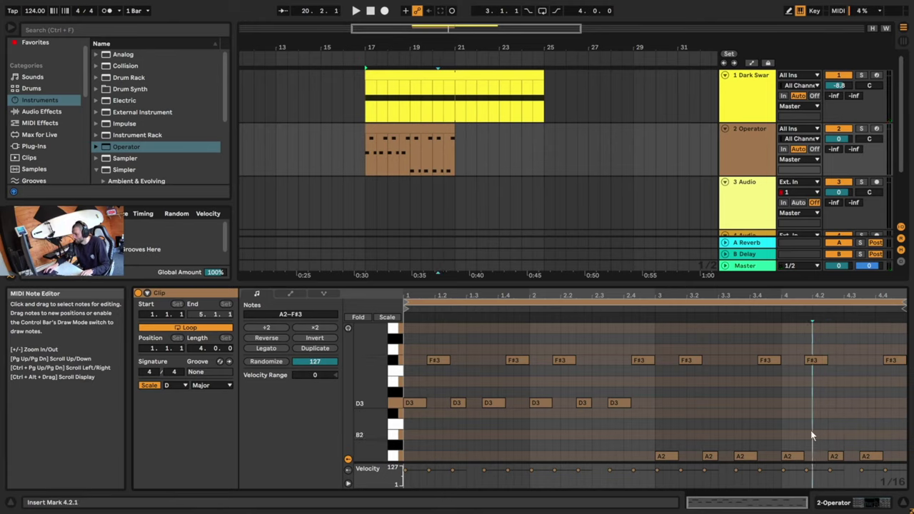
Raise bar 4's F#3 to A3, and its A2 notes at 4.2.3 and 4.3.3 to E3 and D3.
click(816, 360)
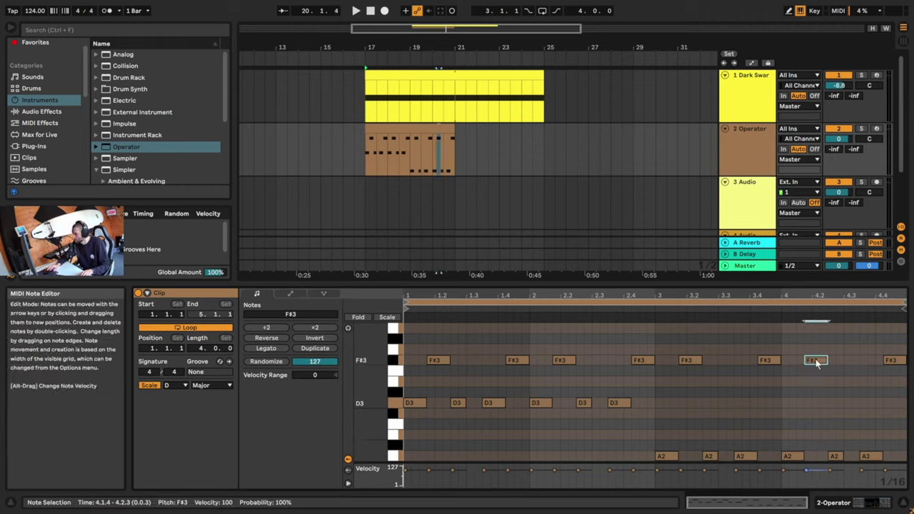
key(Up)
key(Up)
key(Up)
click(836, 457)
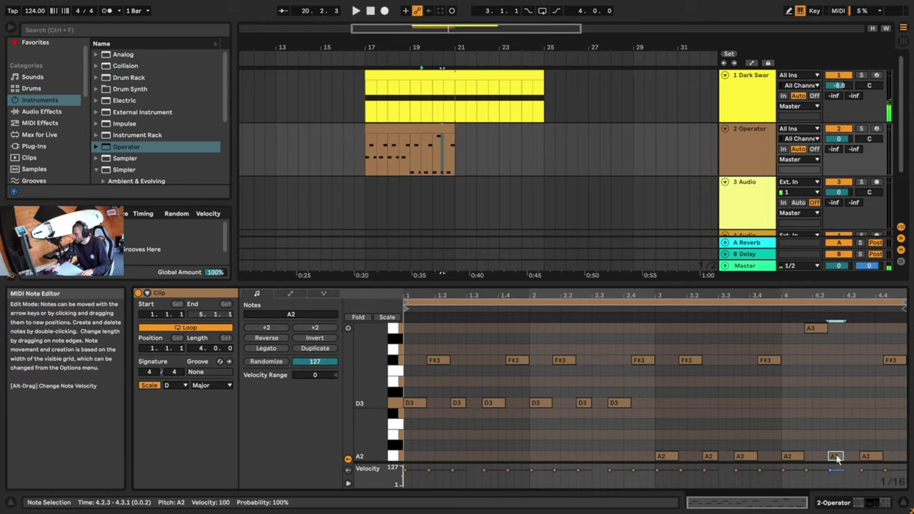
key(Up)
key(Up)
key(Up)
key(Up)
key(Up)
key(Up)
key(Up)
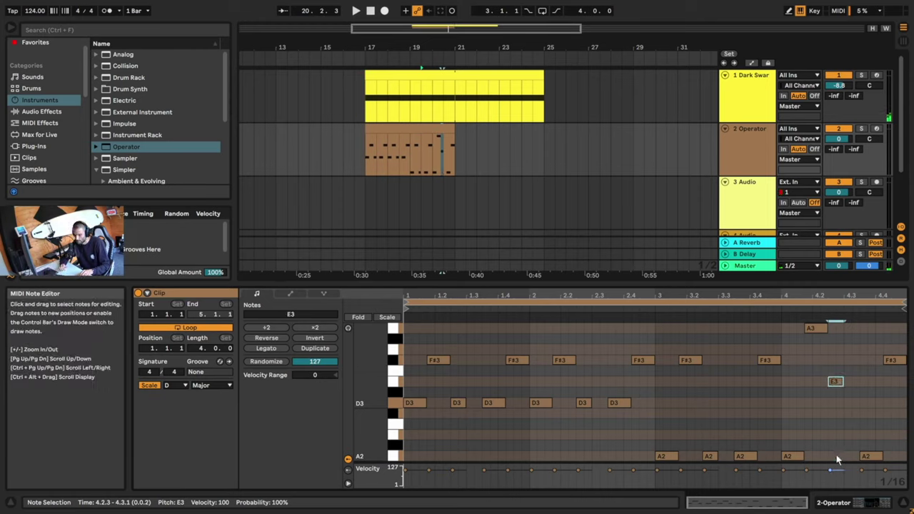
click(870, 457)
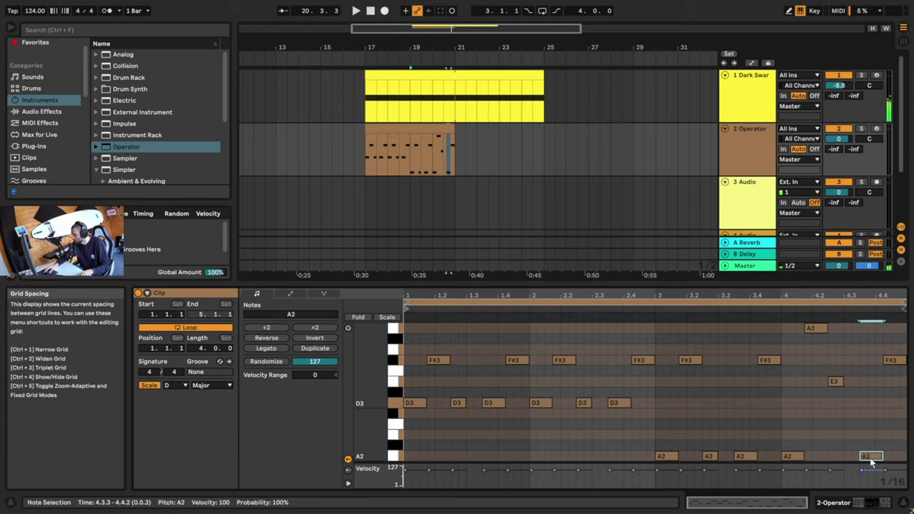
key(Up)
key(Up)
key(Up)
key(Up)
key(Up)
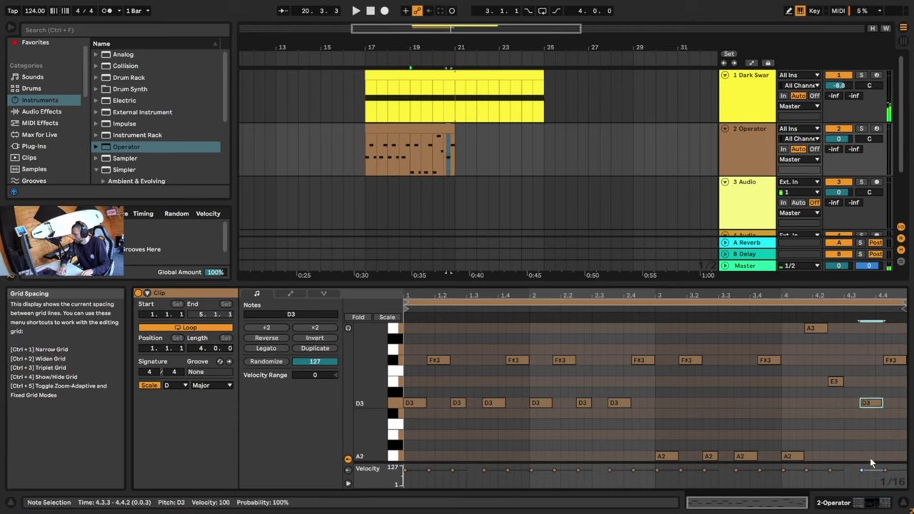
click(894, 360)
Lower the pattern's last F#3 note to C#3 and play the edited pattern.
key(Down)
key(Down)
key(Down)
key(Down)
key(Down)
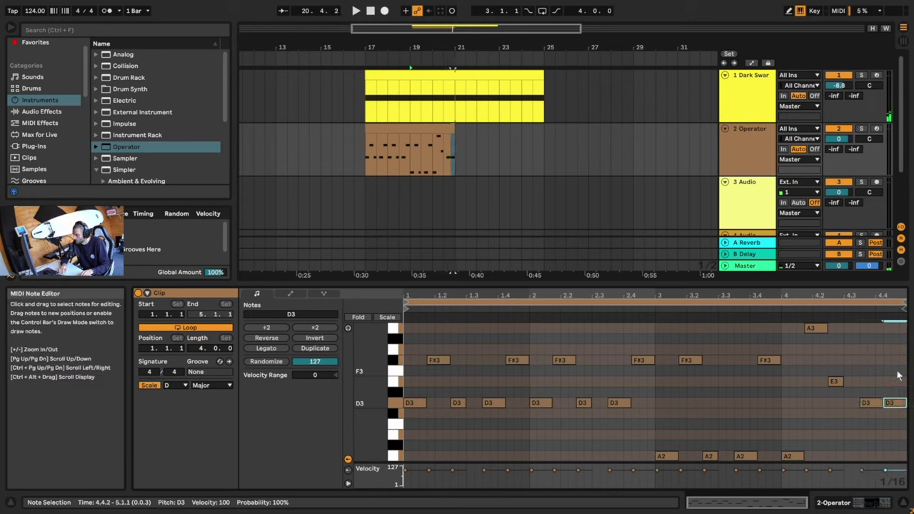
key(space)
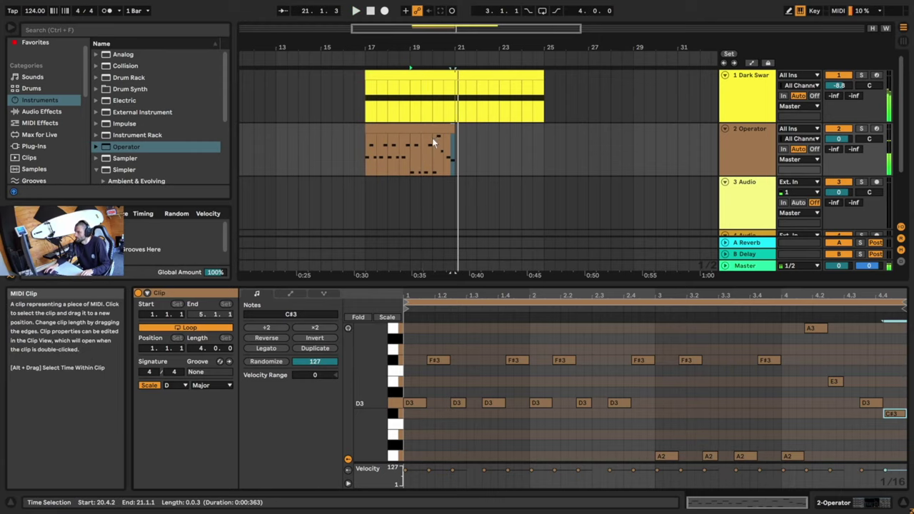
click(449, 127)
key(space)
Lengthen the Operator clip so it ends at bar 25, then play it from its start.
drag(451, 127, 534, 132)
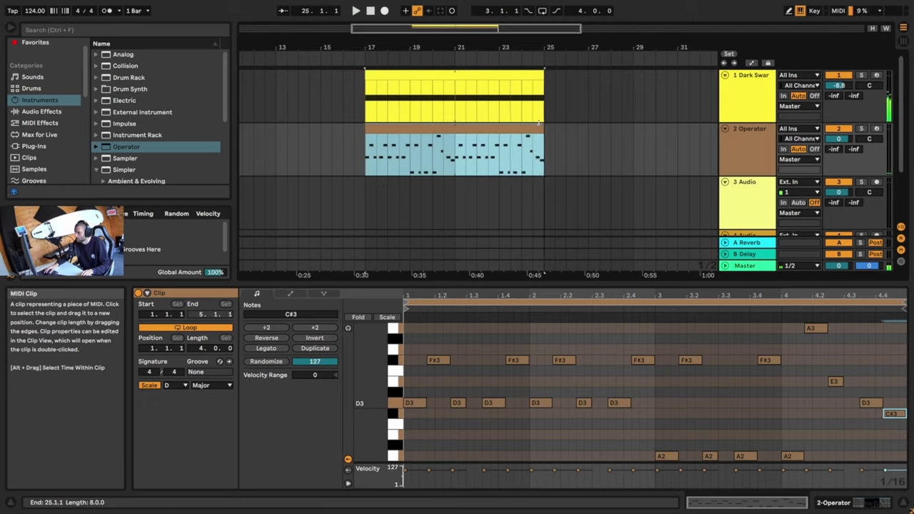
key(space)
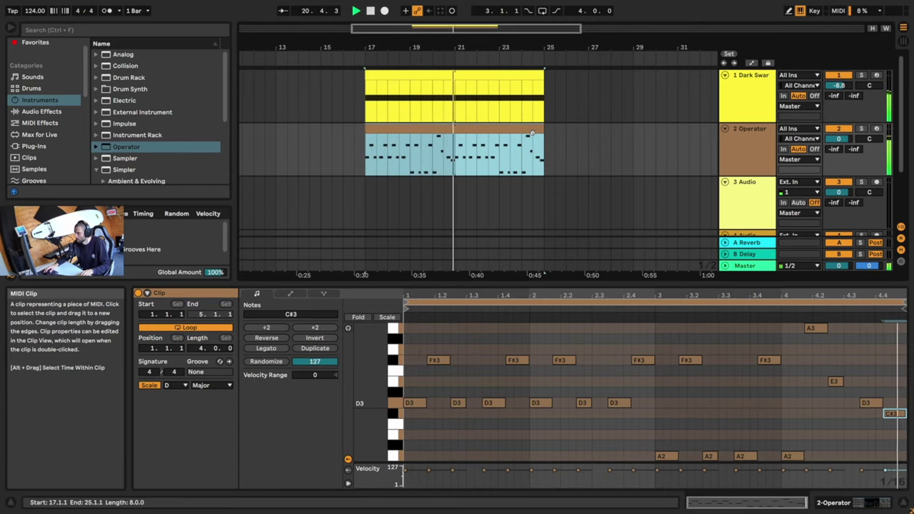
key(space)
click(739, 152)
Switch an Operator oscillator's waveform to Saw D.
double_click(739, 152)
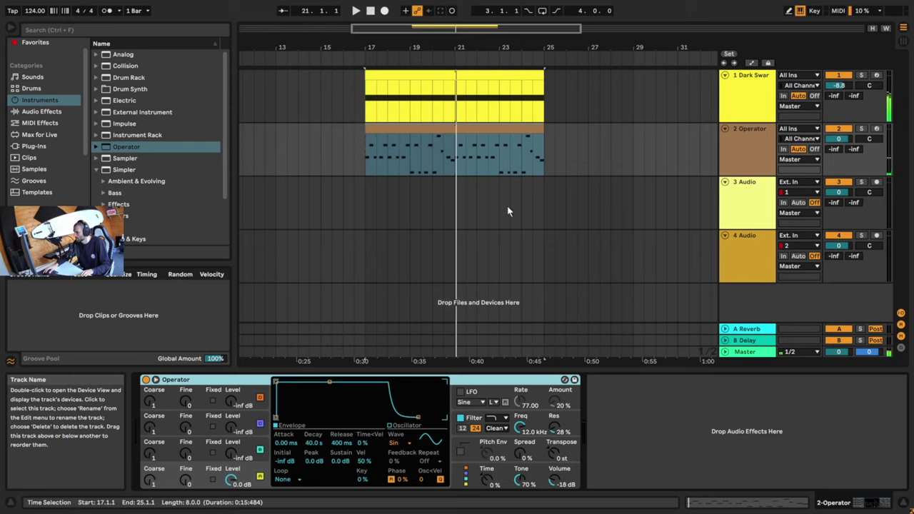
click(253, 469)
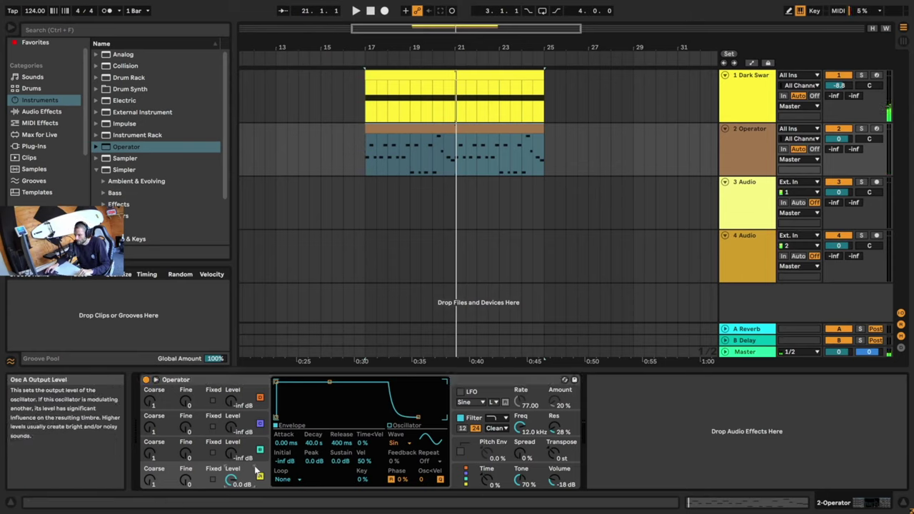
click(395, 443)
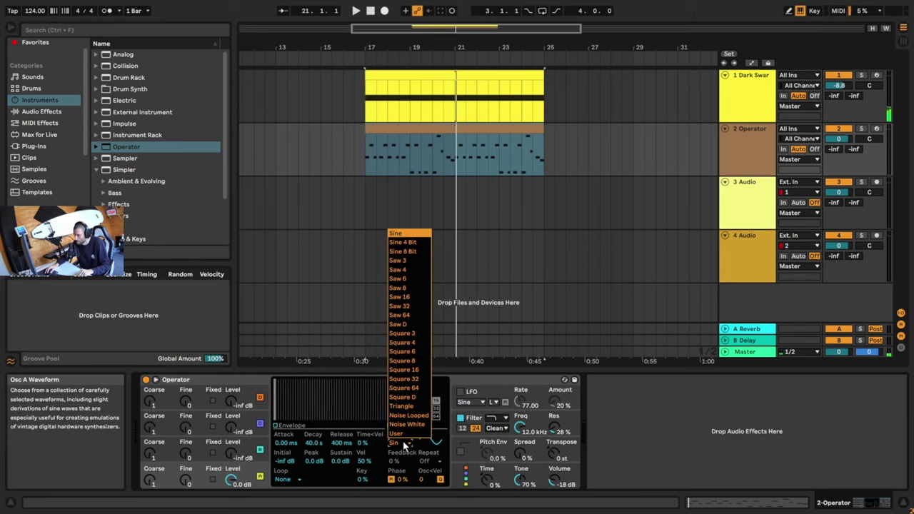
click(416, 324)
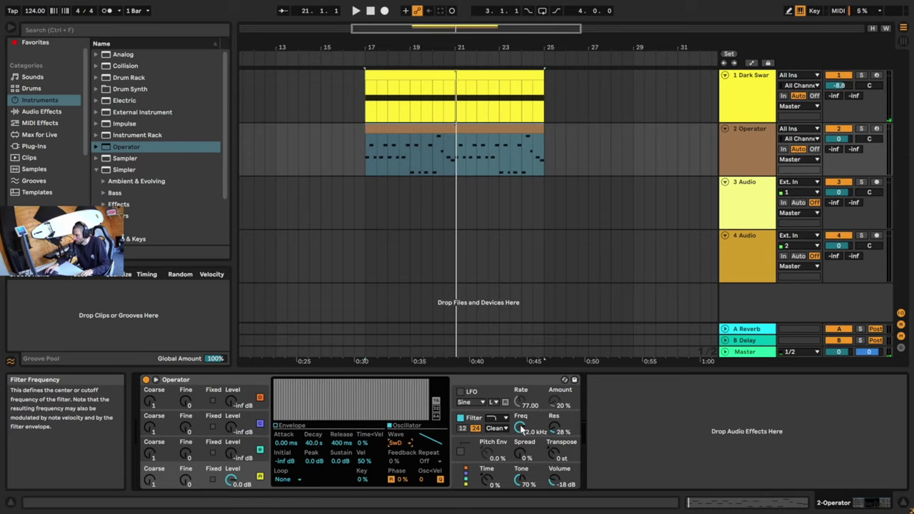
Lower Operator's filter cutoff from 4.67 kHz down to about 914 Hz while the loop plays.
drag(521, 427, 521, 450)
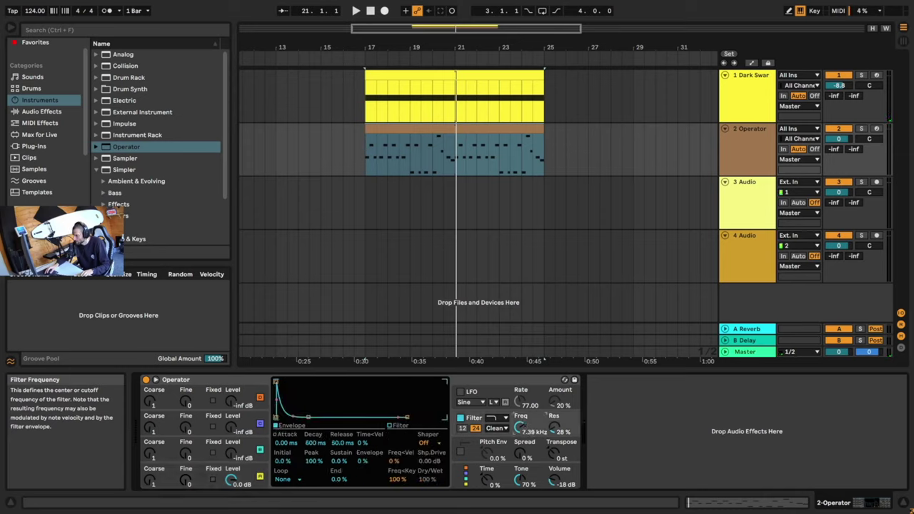
key(space)
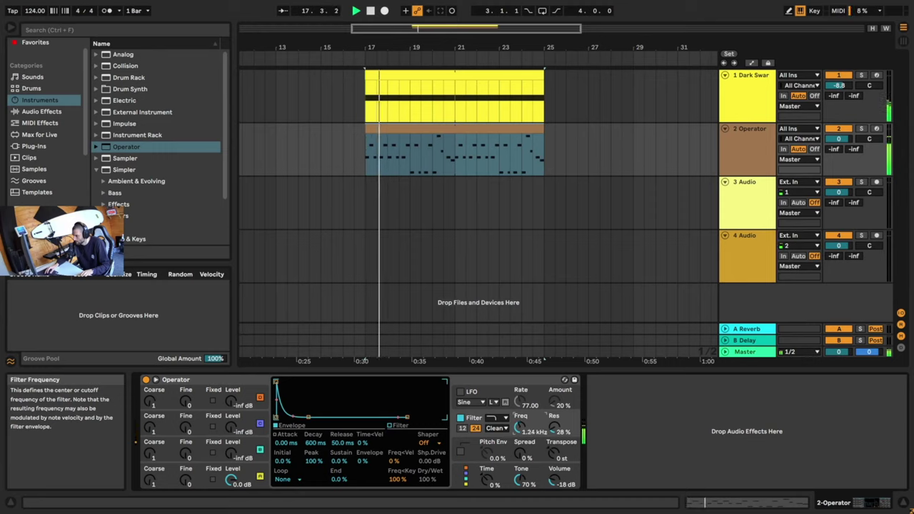
drag(520, 427, 521, 431)
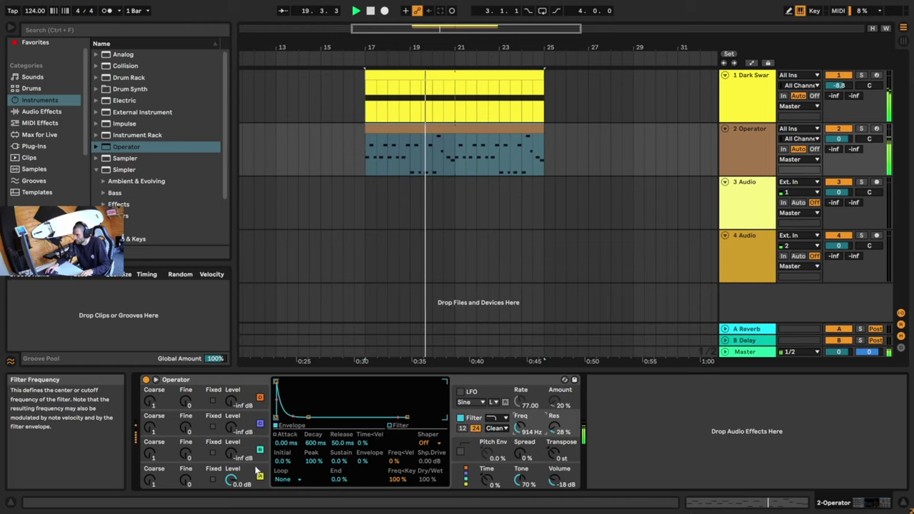
click(752, 79)
Turn the Dark Swarm track to -17.2 dB, play from bar 17, then reselect Operator.
click(846, 87)
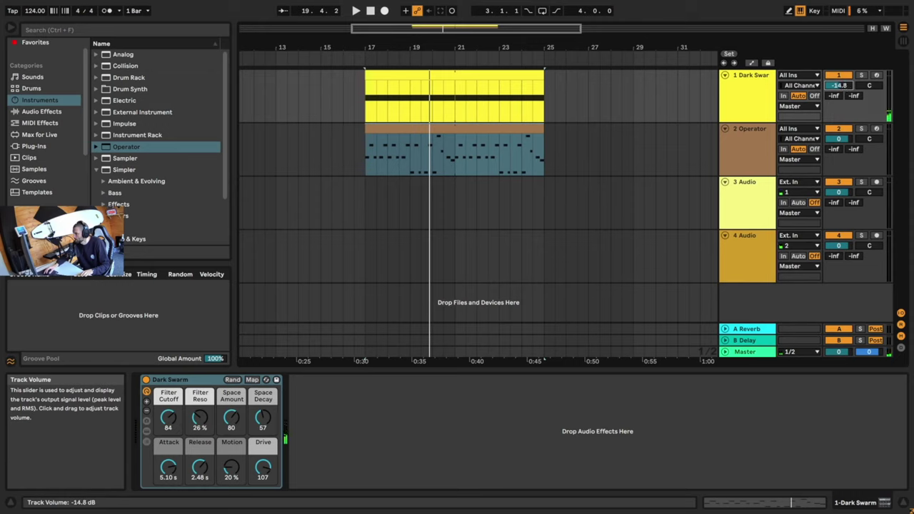
key(space)
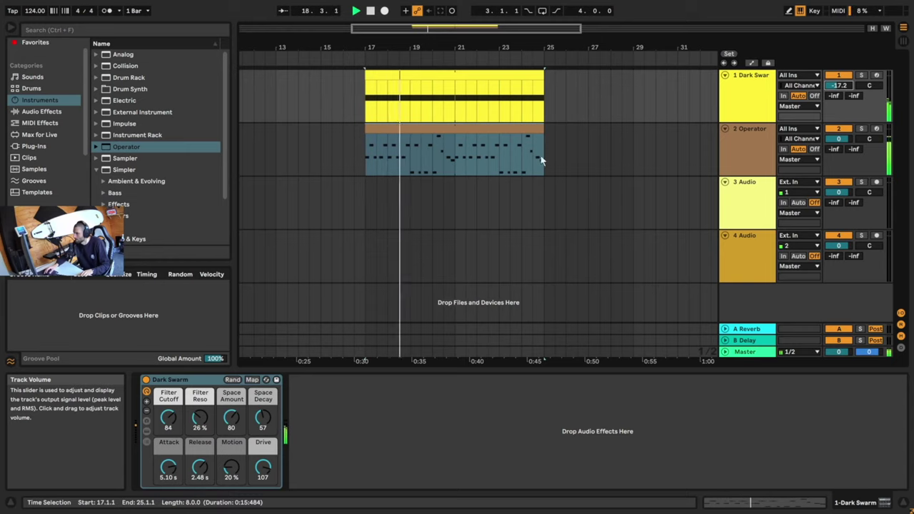
click(739, 142)
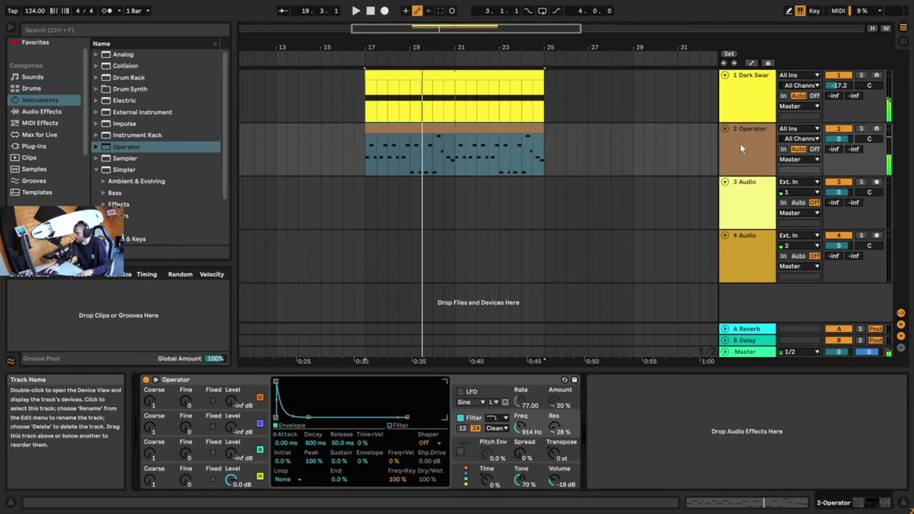
Raise the third oscillator from silence, audition it, then view the global section and saw oscillator.
click(257, 444)
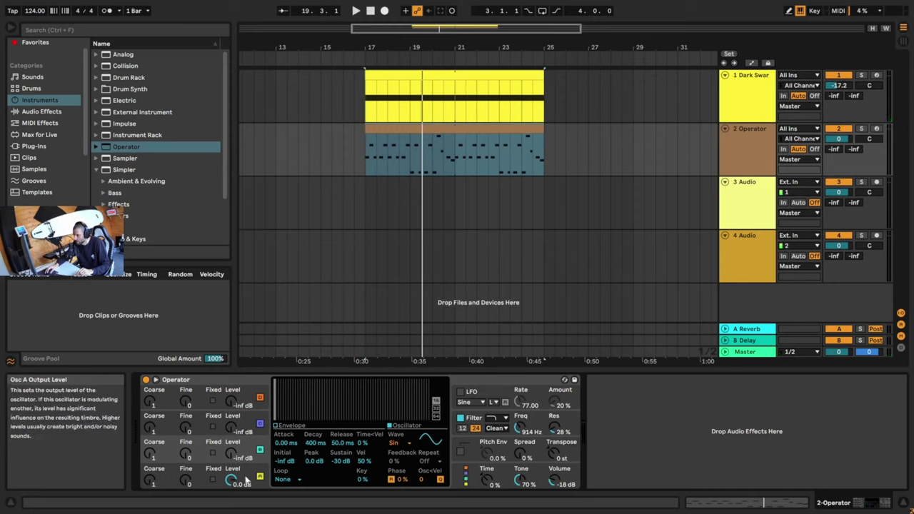
mouse_move(232, 453)
mouse_down()
mouse_move(232, 425)
mouse_move(232, 450)
mouse_up()
key(space)
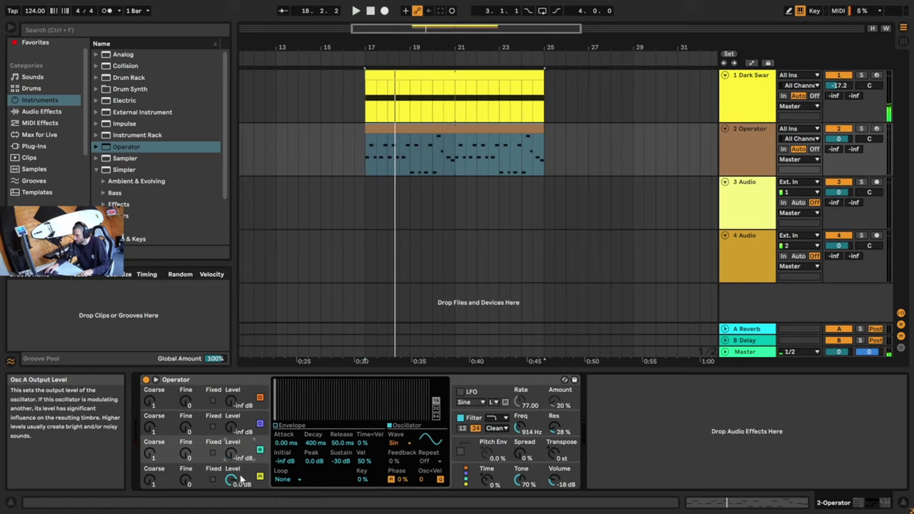
click(466, 475)
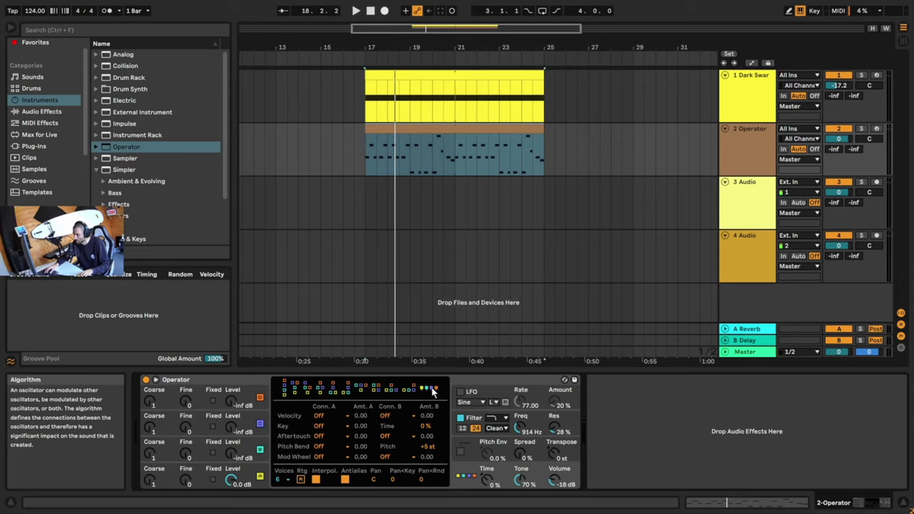
click(250, 467)
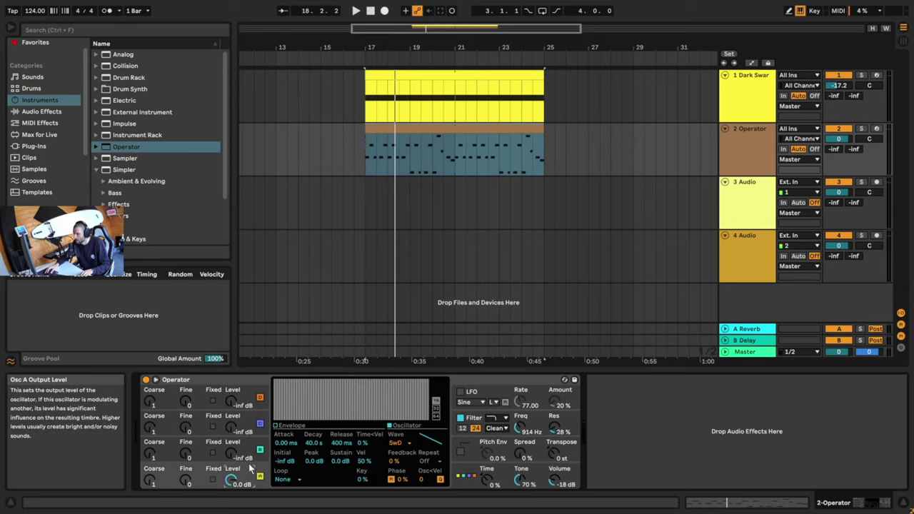
Set oscillator B's waveform to Noise White and play the loop.
click(237, 455)
click(397, 442)
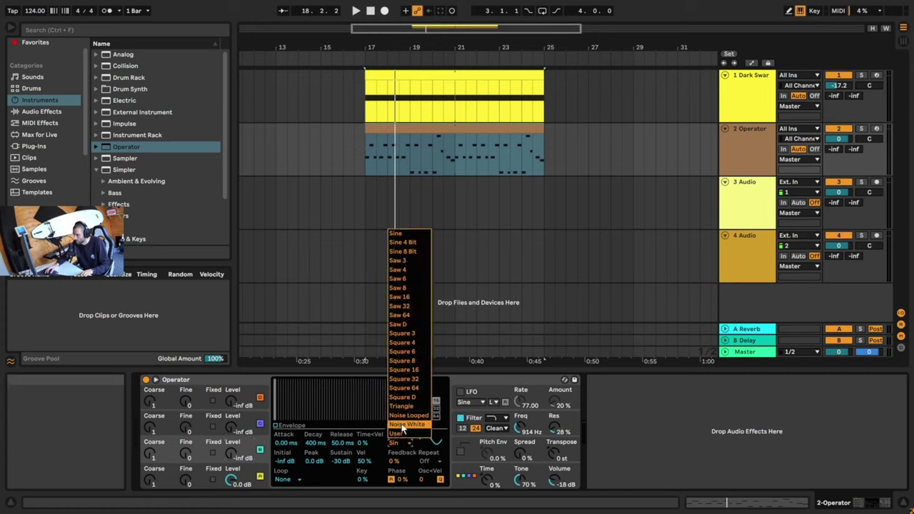
click(404, 425)
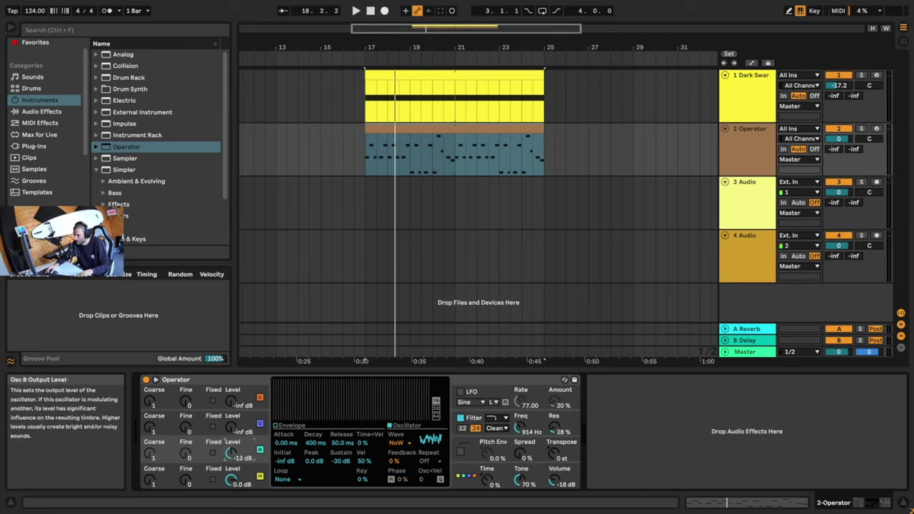
key(space)
Raise the noise oscillator to 0 dB and open the filter cutoff to 10.6 kHz.
drag(232, 454, 232, 448)
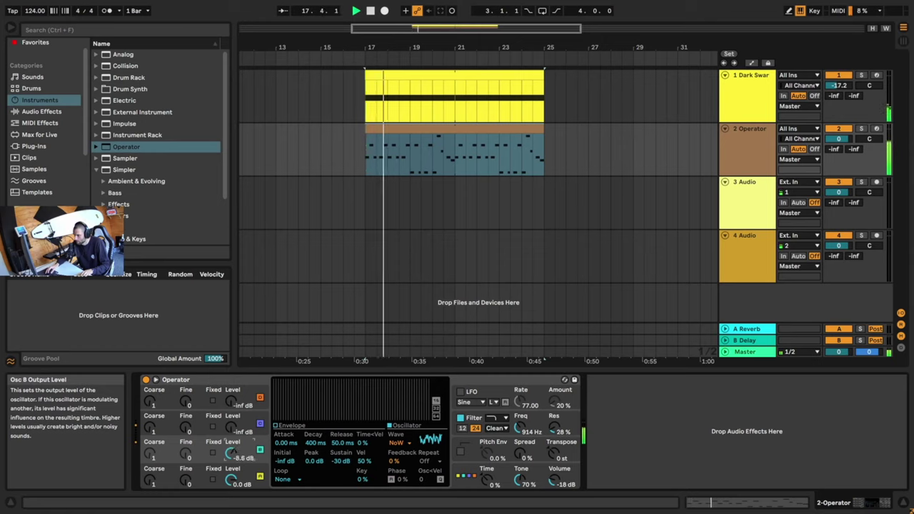
mouse_move(522, 429)
mouse_down()
mouse_move(547, 415)
mouse_move(522, 423)
mouse_move(522, 411)
mouse_up()
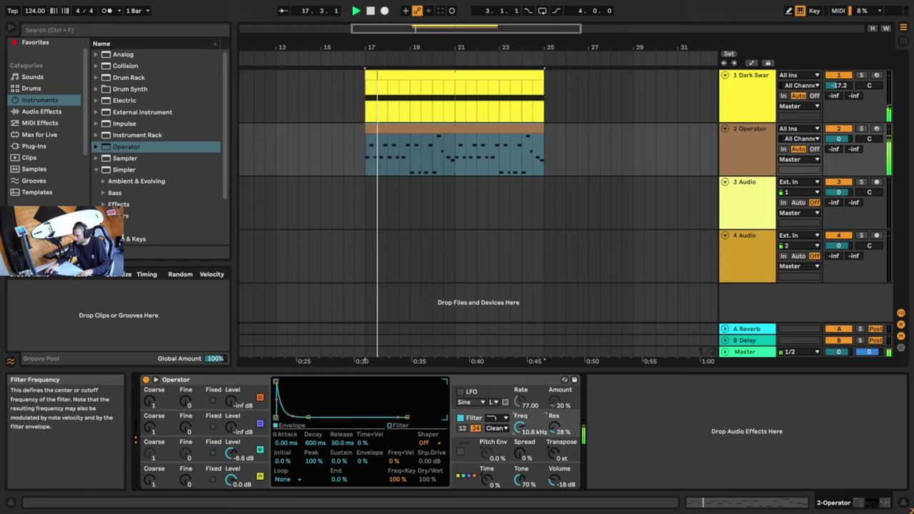
drag(232, 454, 232, 442)
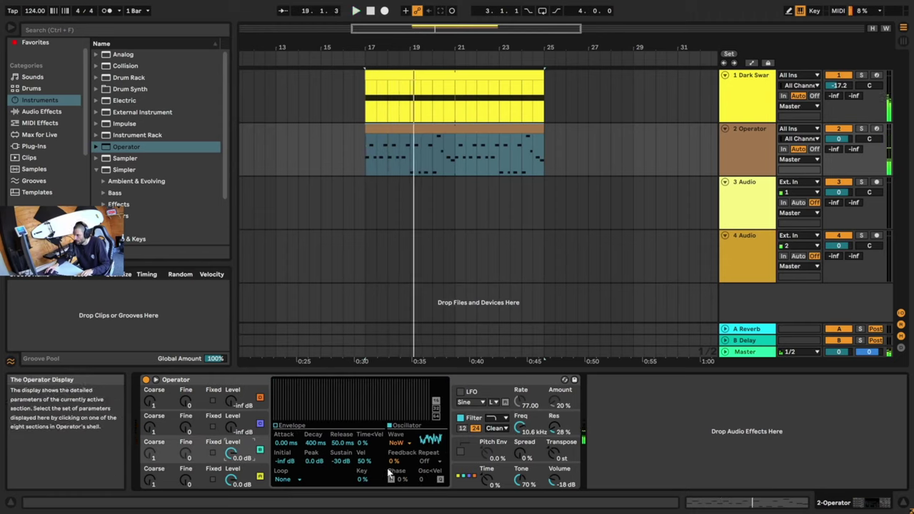
Shorten the noise oscillator's envelope decay to 135 ms and audition it.
click(280, 428)
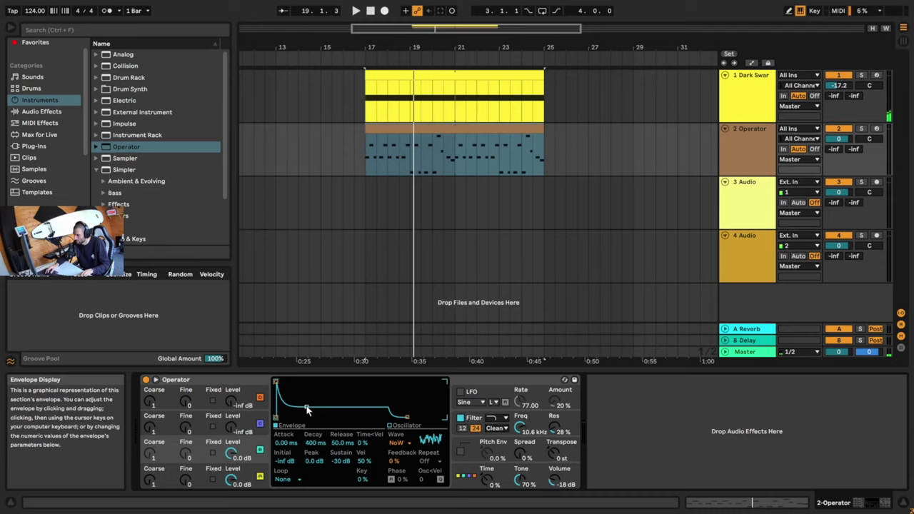
drag(307, 409, 301, 382)
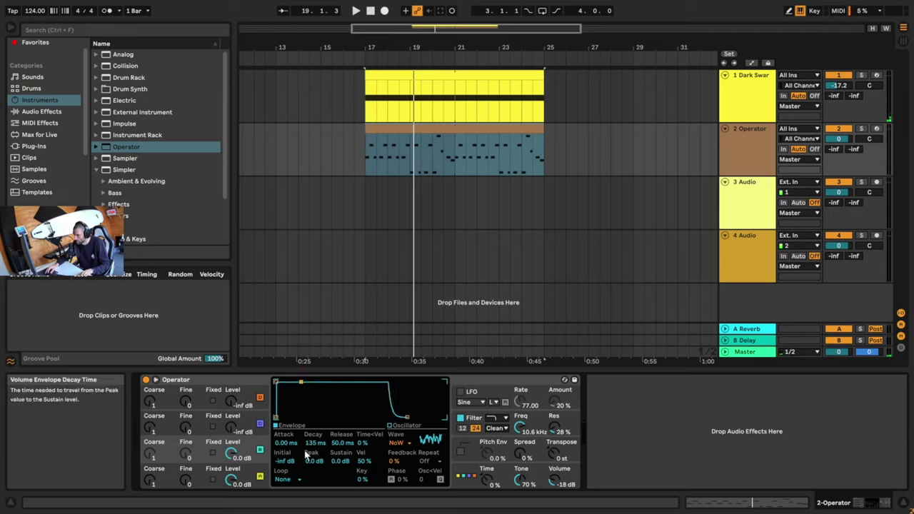
key(space)
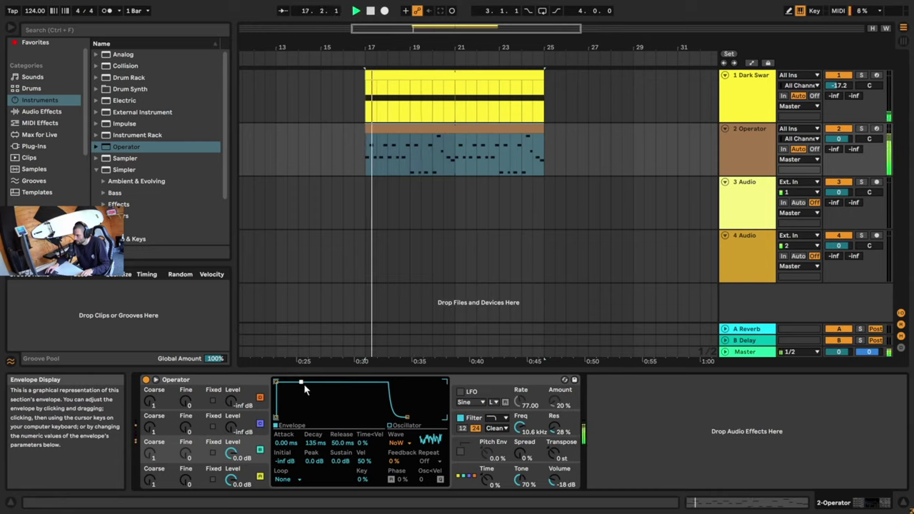
Pull the filter cutoff down to 1.37 kHz and the noise level to -13 dB.
click(520, 427)
drag(521, 427, 521, 439)
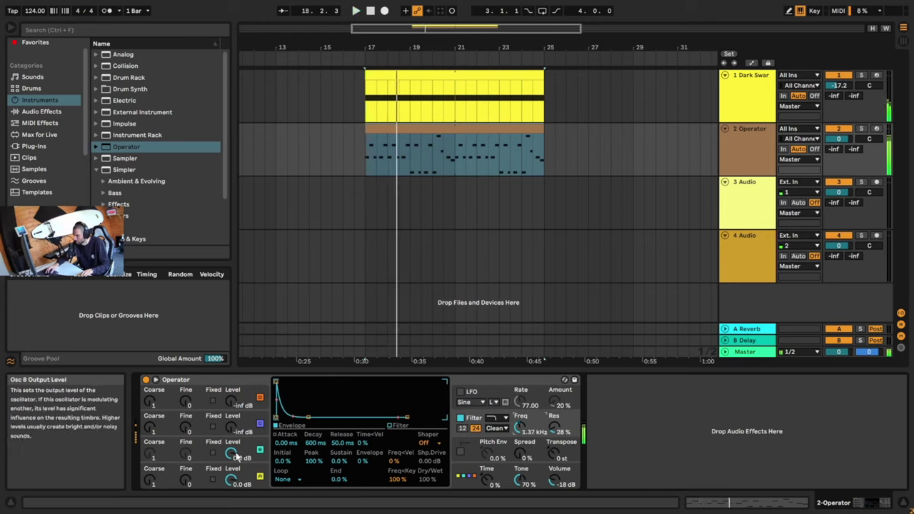
mouse_move(234, 457)
mouse_down()
mouse_move(233, 465)
mouse_move(231, 459)
mouse_up()
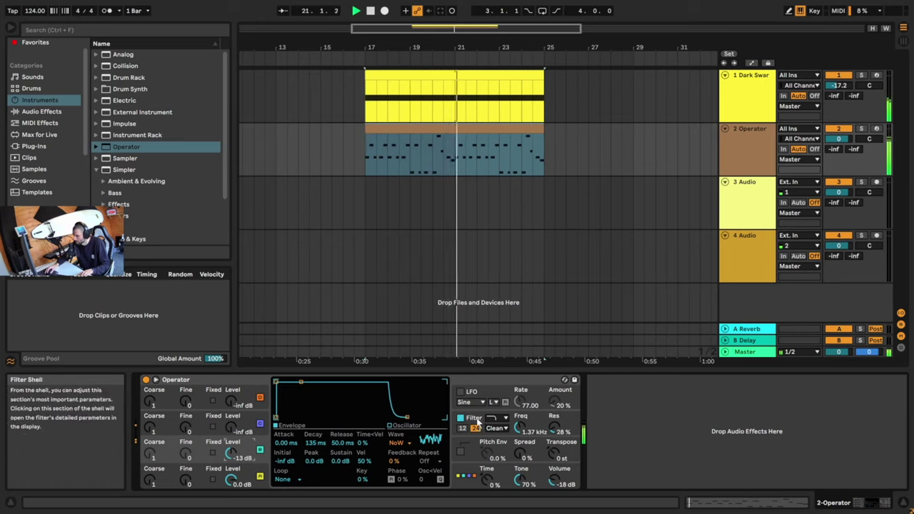
Lengthen the saw oscillator's envelope decay to 2.11 s and audition the loop.
click(255, 473)
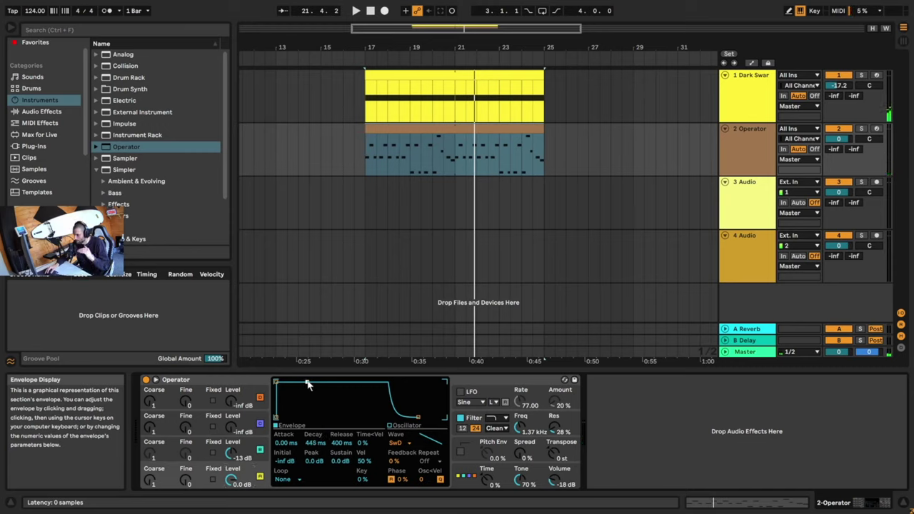
drag(305, 386, 314, 389)
key(space)
key(space)
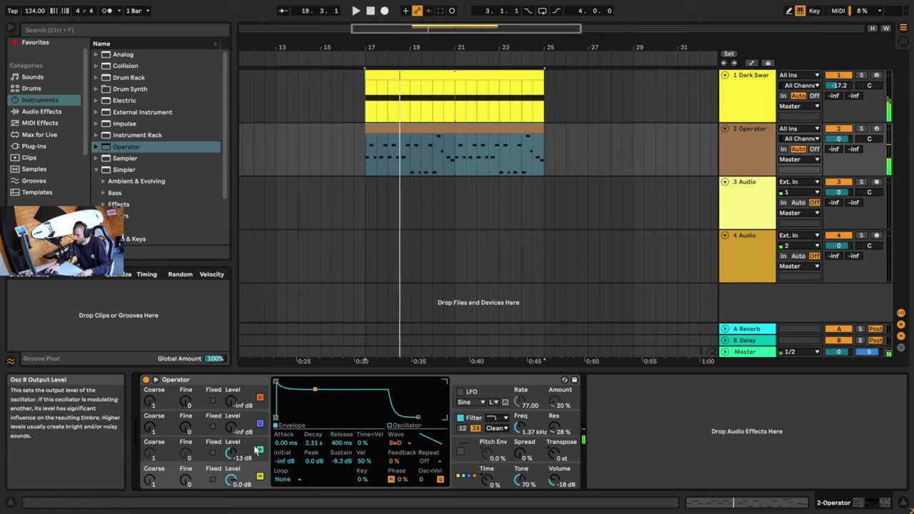
Lengthen the noise decay to 1.31 s and the saw release to 2.49 s, then stop playback.
click(253, 452)
drag(309, 391, 312, 393)
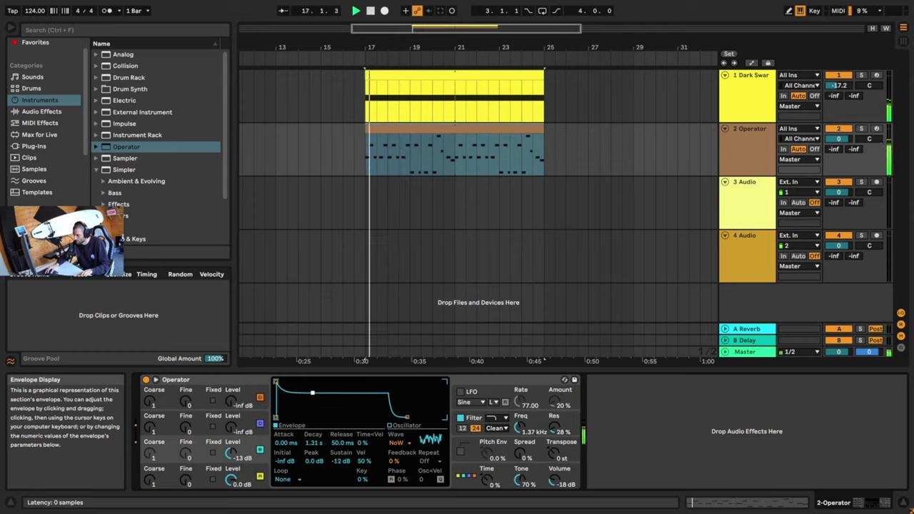
click(263, 476)
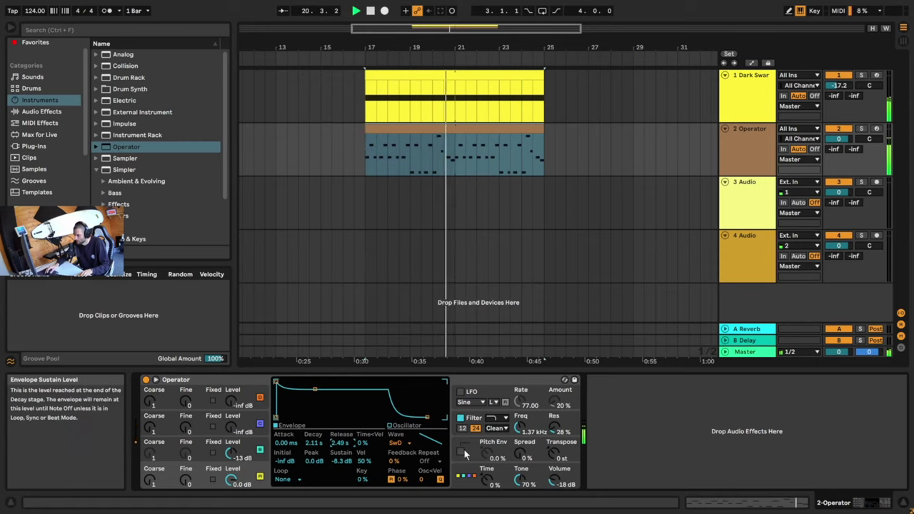
key(space)
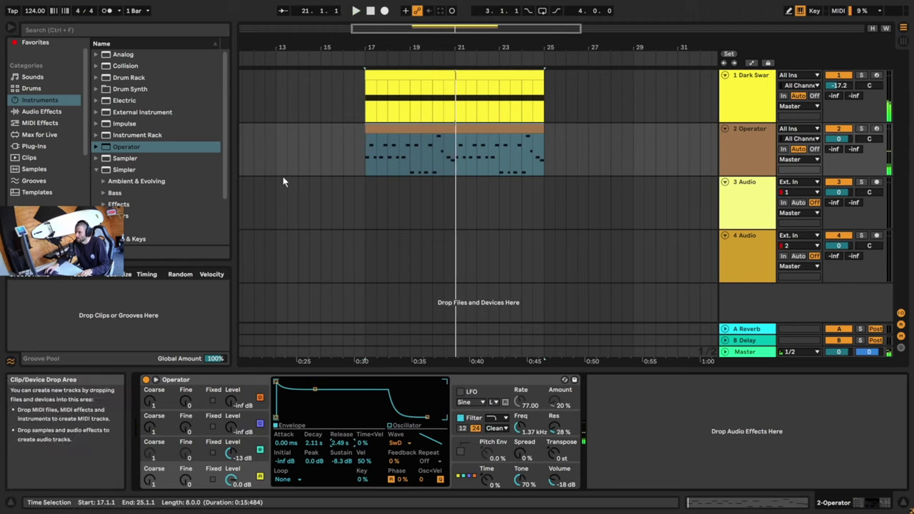
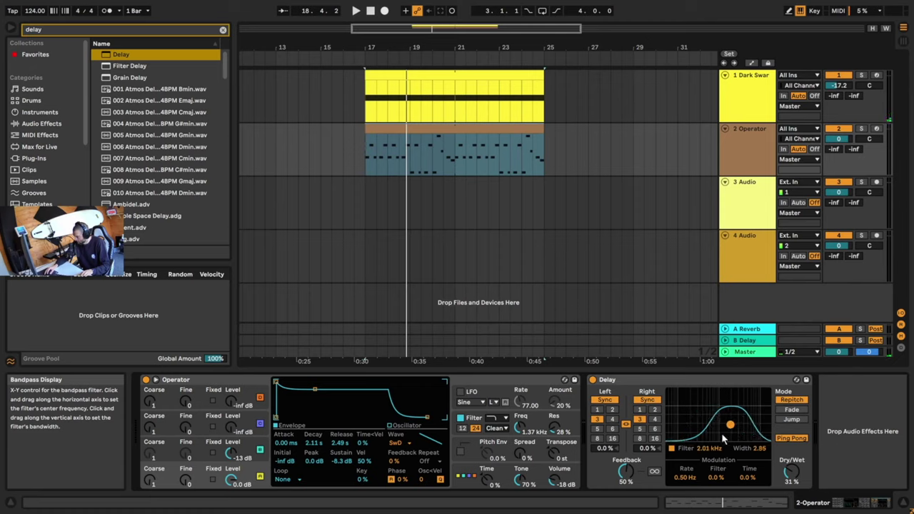
Lower the Delay's Dry/Wet to 21% and bring Operator's filter envelope settings into view.
drag(790, 473, 790, 487)
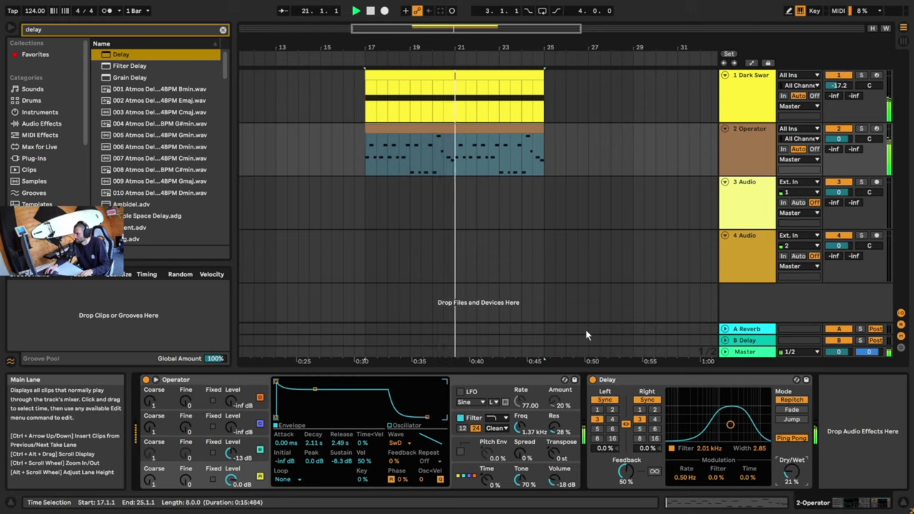
click(477, 422)
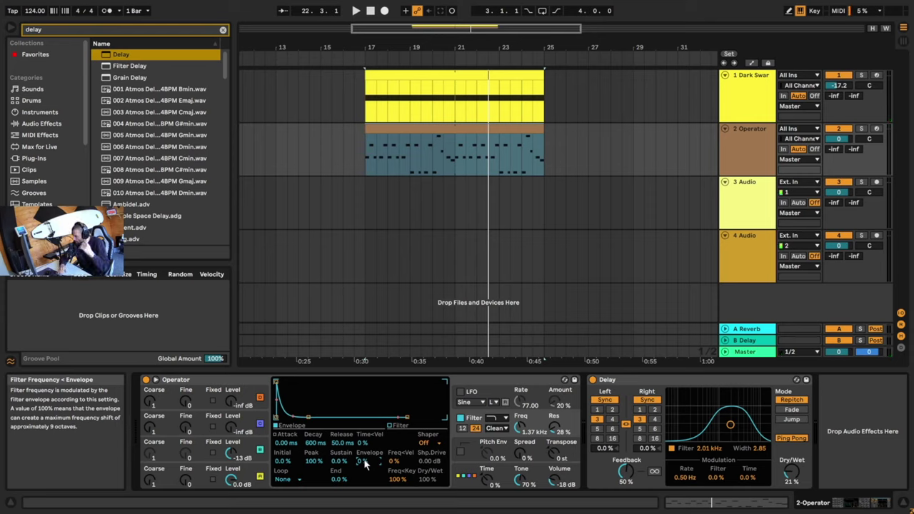
Audition the part with the filter envelope amount at 8%, then select the 2 Operator track.
key(space)
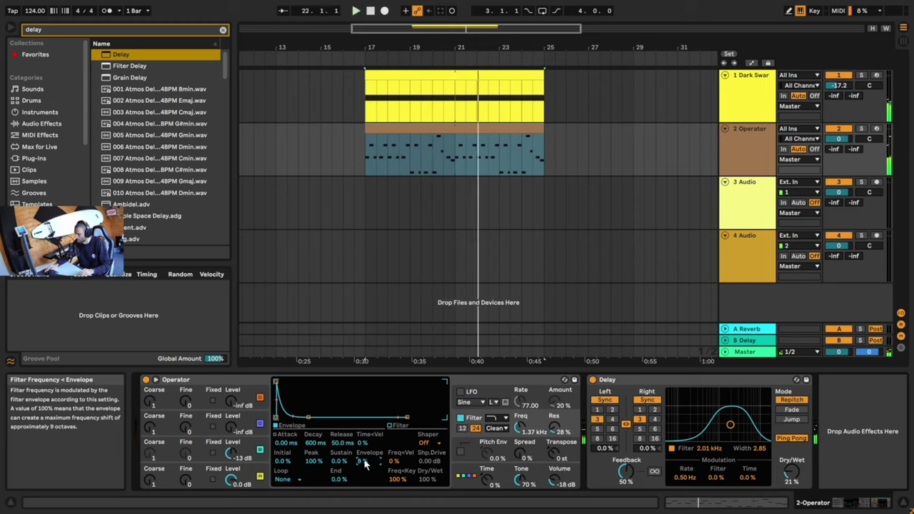
click(742, 148)
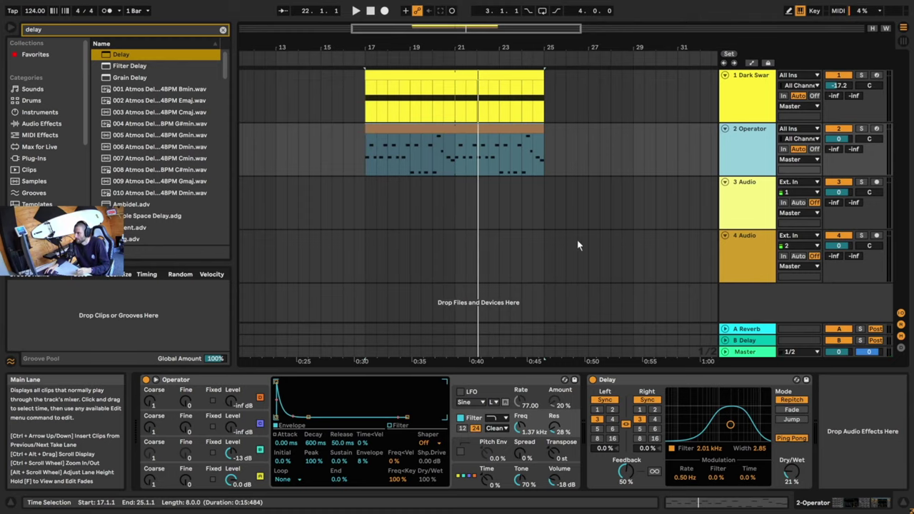
Insert a new MIDI track below the 2 Operator track.
click(757, 208)
click(740, 151)
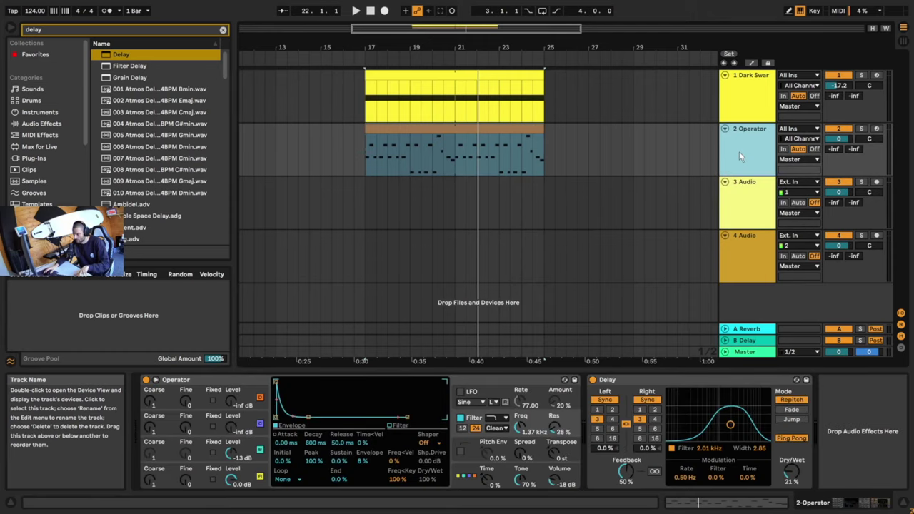
key(ctrl+shift+t)
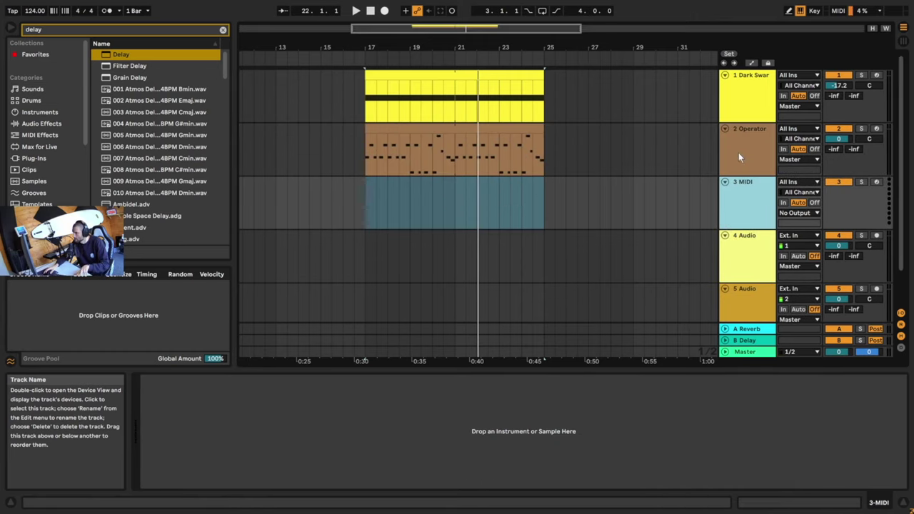
Load Operator onto track 3 with a Saw D oscillator and the filter cutoff lowered to 961 Hz.
click(223, 30)
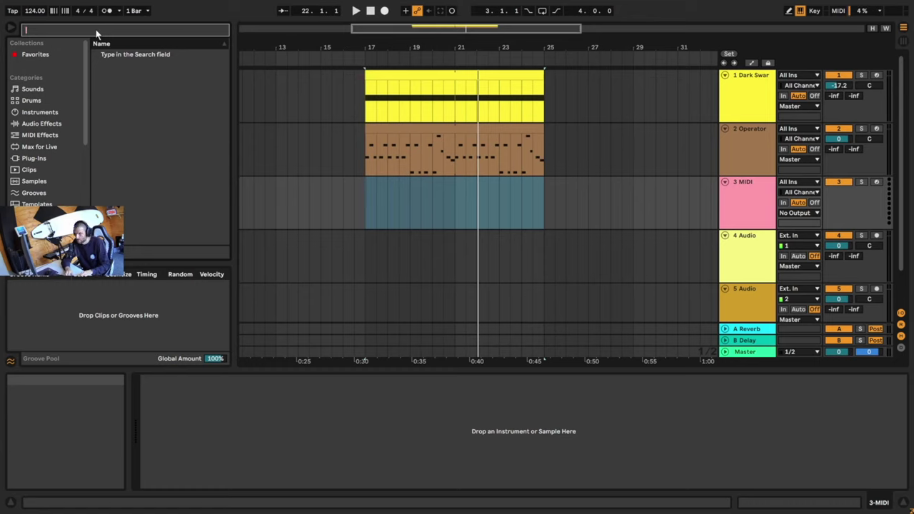
text(oper)
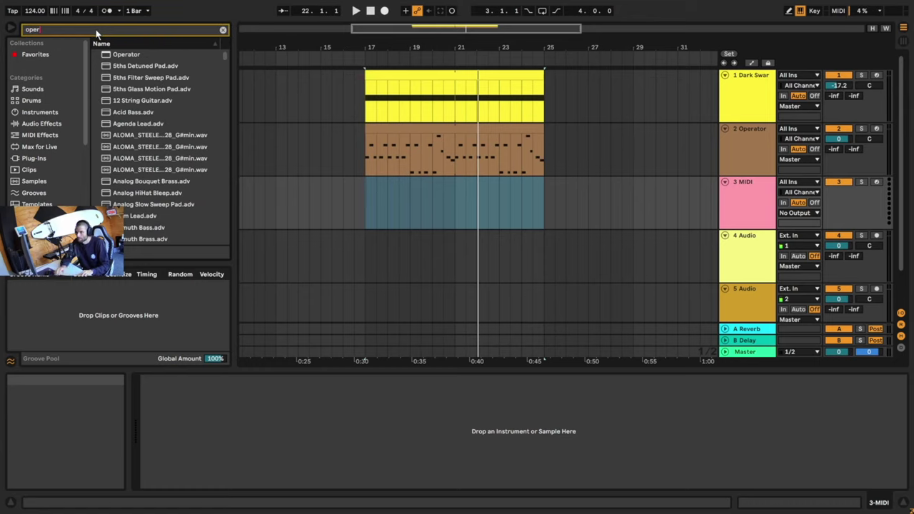
double_click(129, 56)
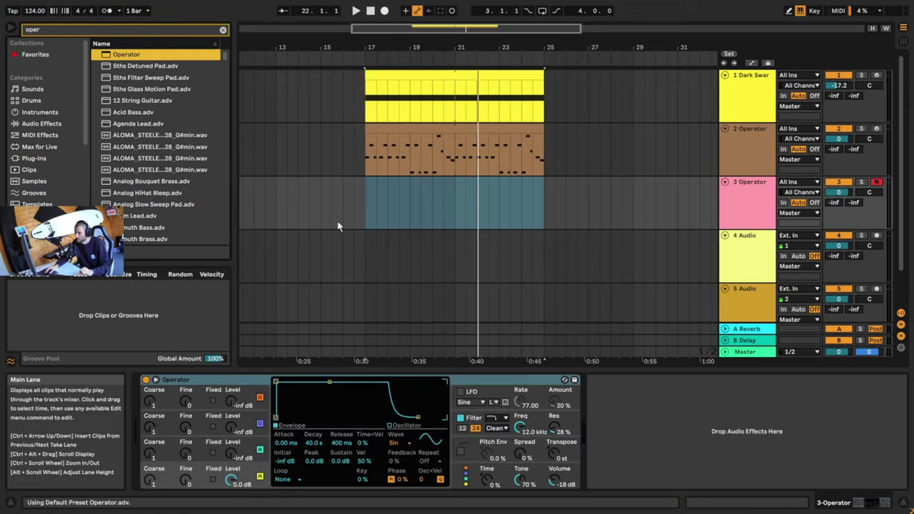
click(397, 443)
click(417, 325)
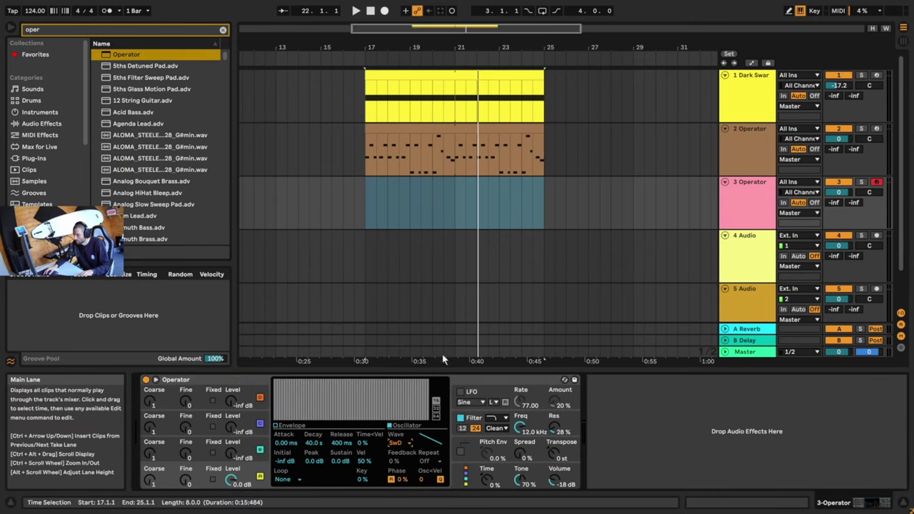
drag(519, 428, 519, 446)
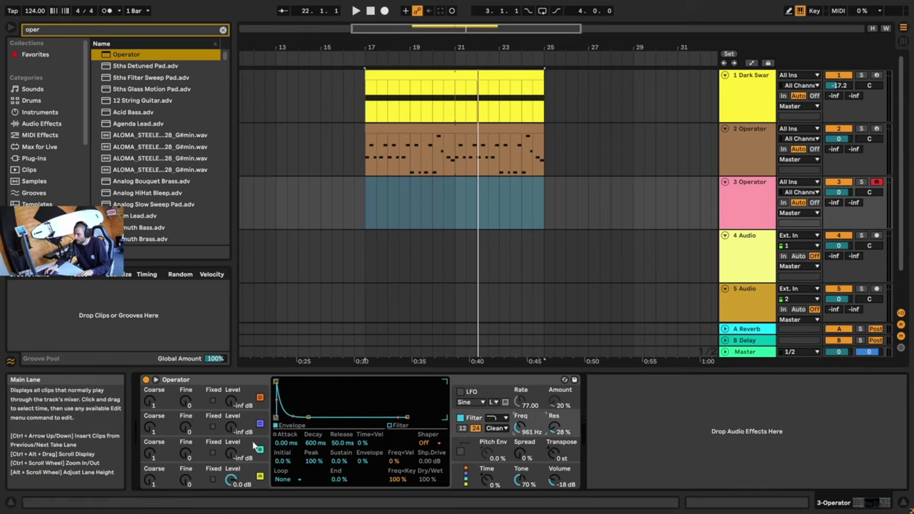
Check Operator's oscillator D and filter panels, then time-select bars 17 to 25 on track 3.
click(259, 473)
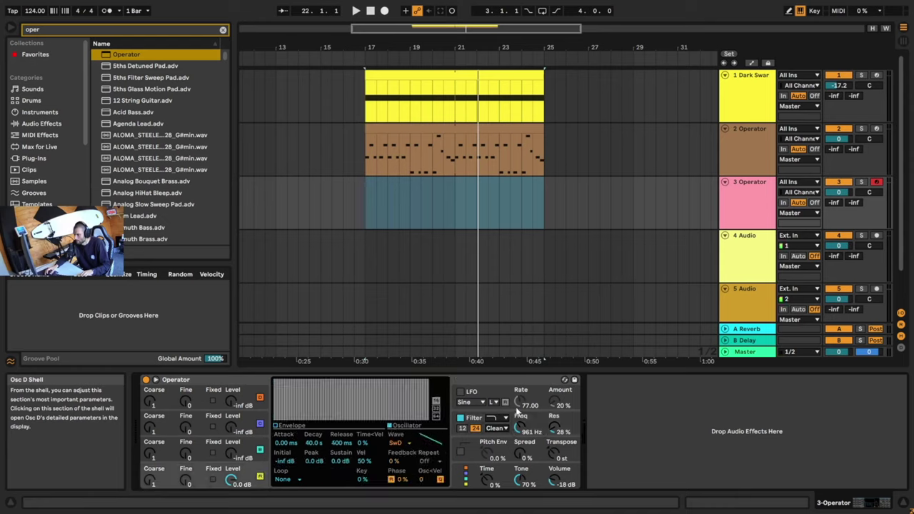
click(475, 426)
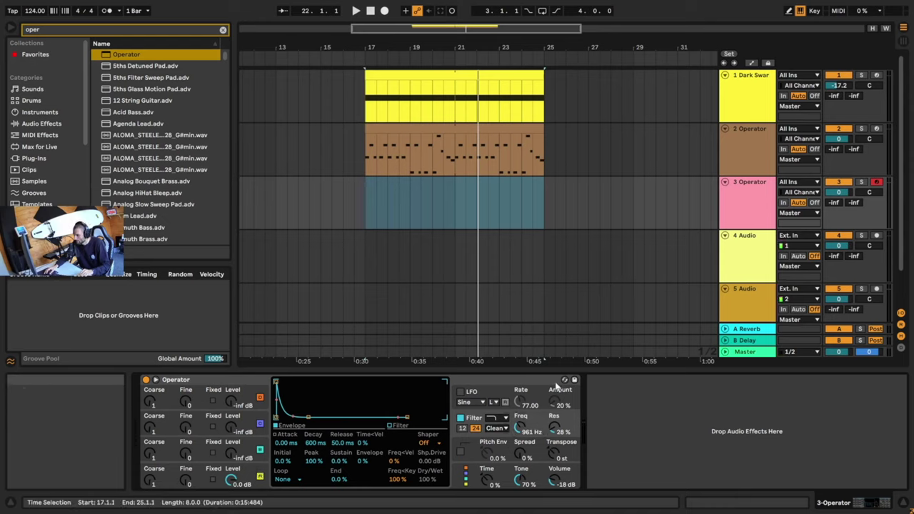
drag(364, 214, 410, 216)
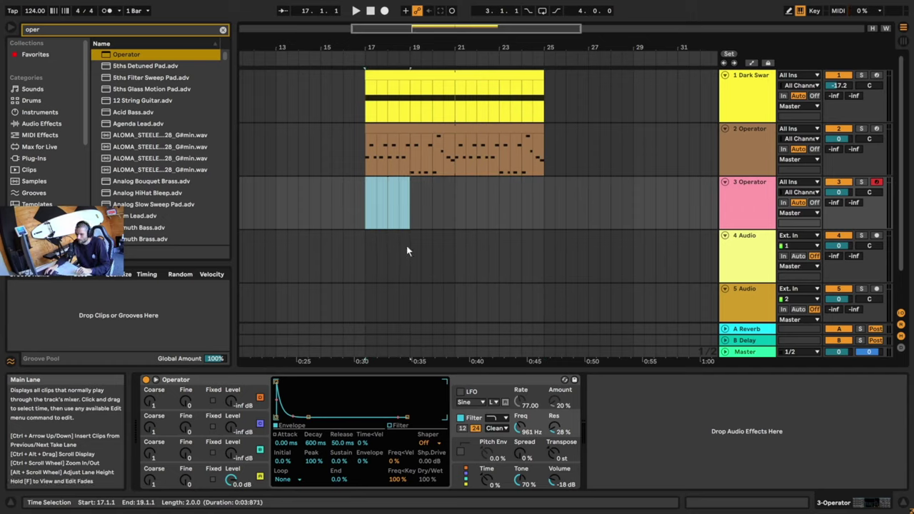
click(407, 206)
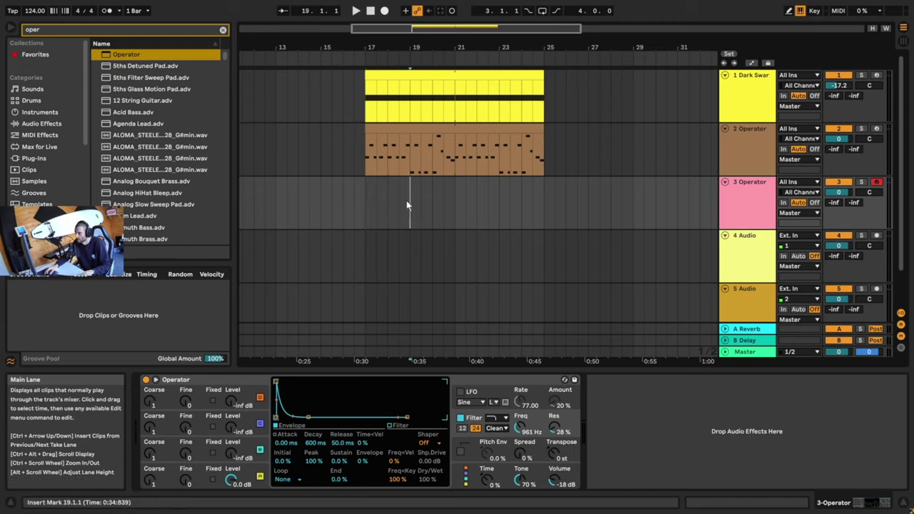
drag(362, 203, 529, 200)
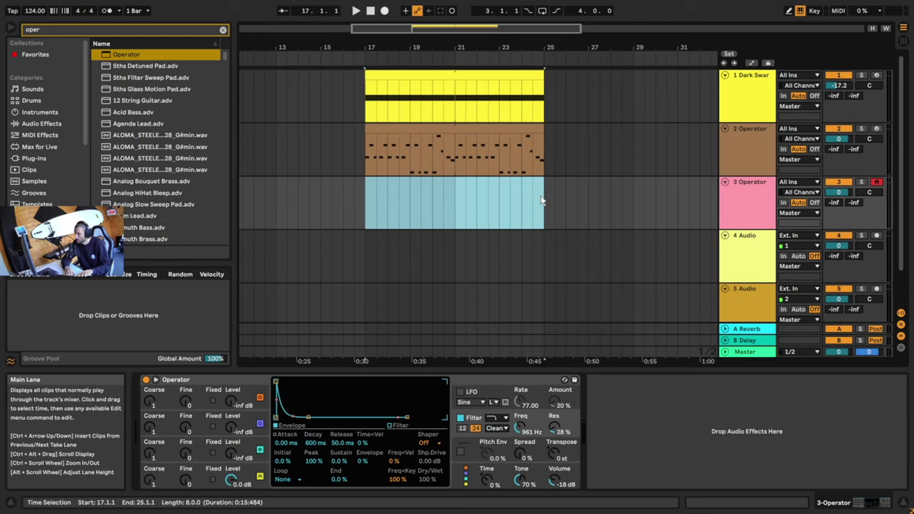
Insert an empty MIDI clip over bars 17–25 and draw a four-bar G3 note at its start.
key(ctrl+shift+m)
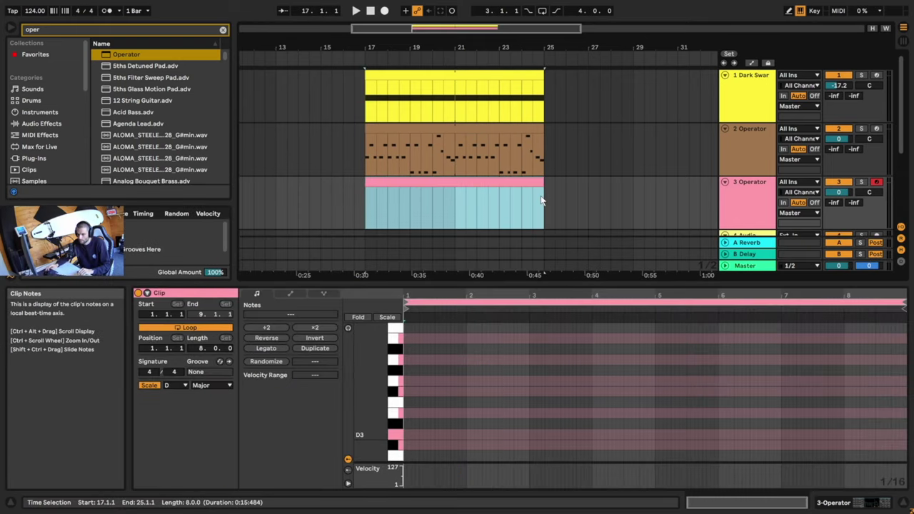
click(425, 381)
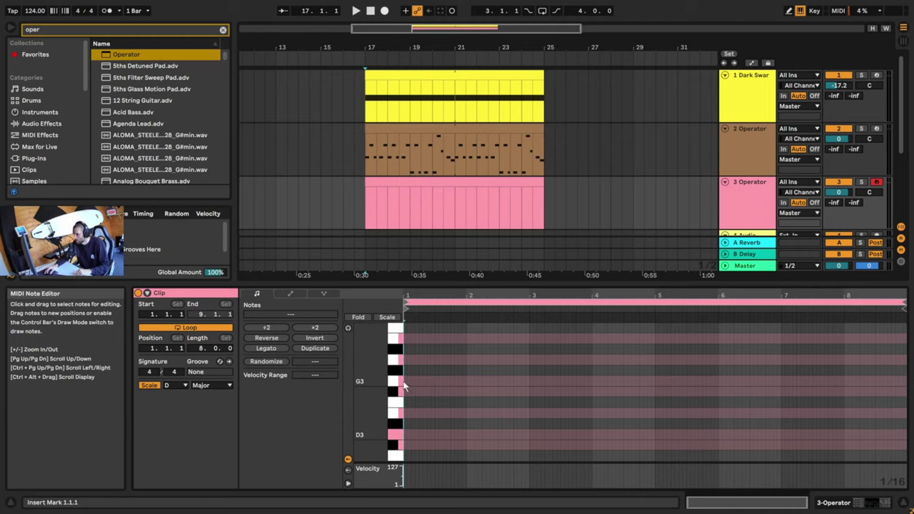
double_click(404, 381)
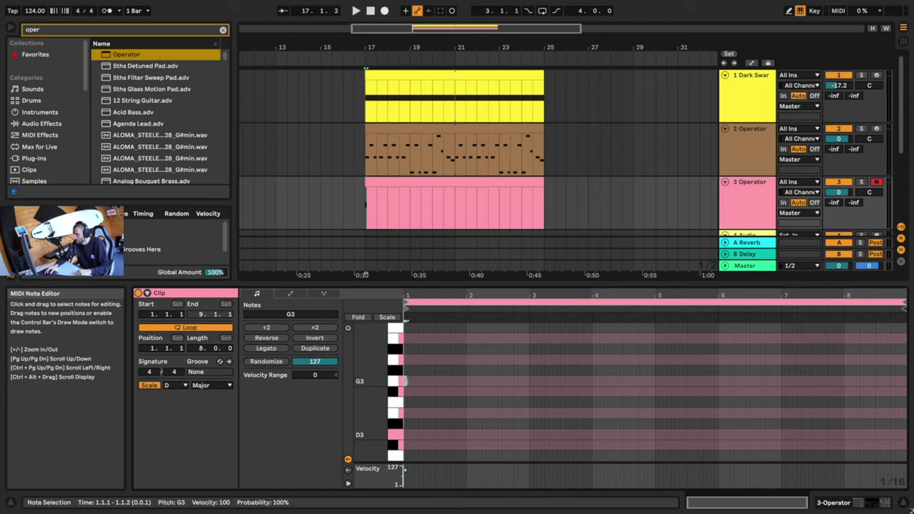
drag(412, 382, 682, 436)
Duplicate the G3 note, move the copy down to D3, then select both notes.
key(ctrl+d)
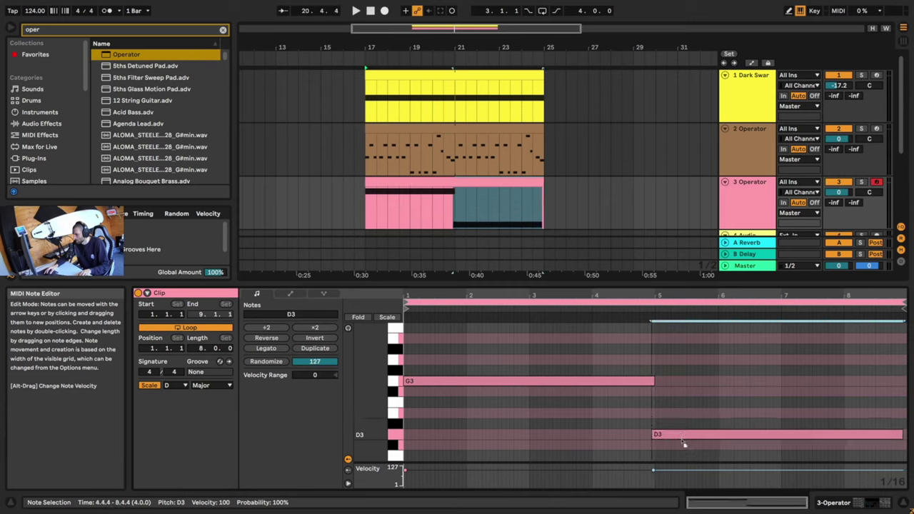
click(583, 380)
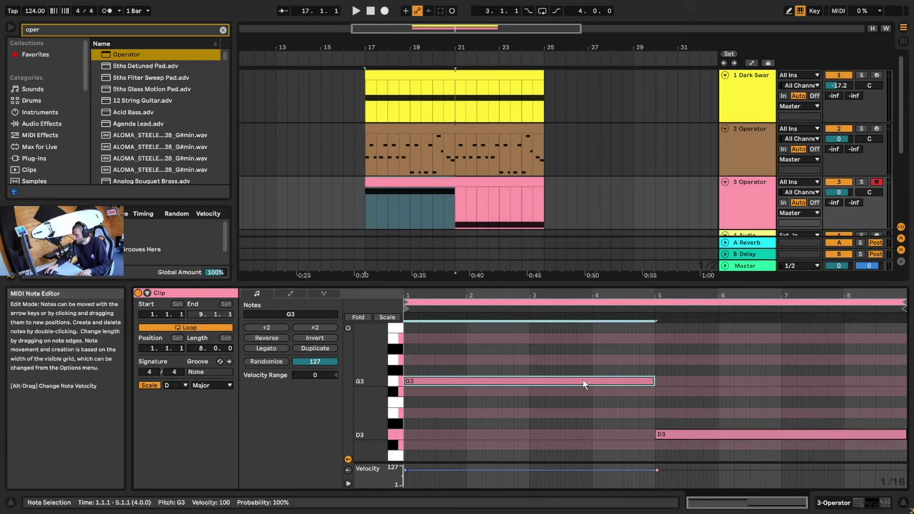
click(706, 434)
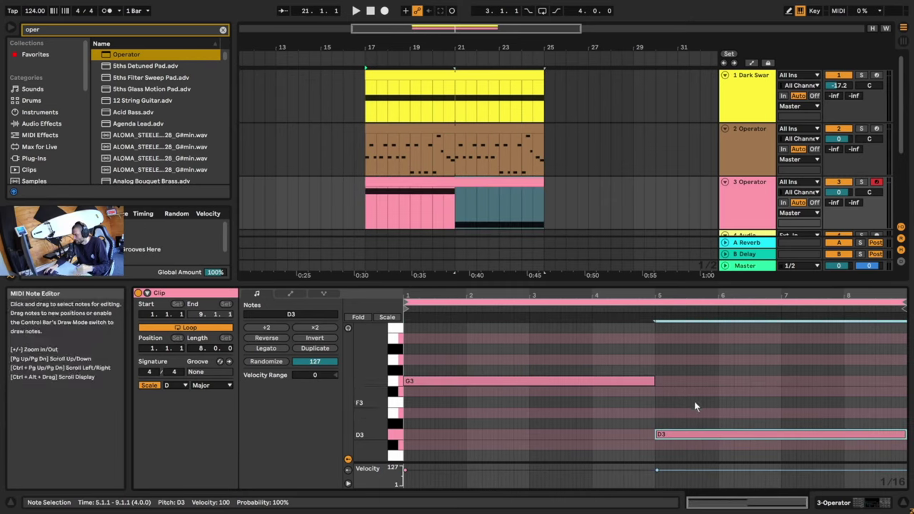
click(626, 381)
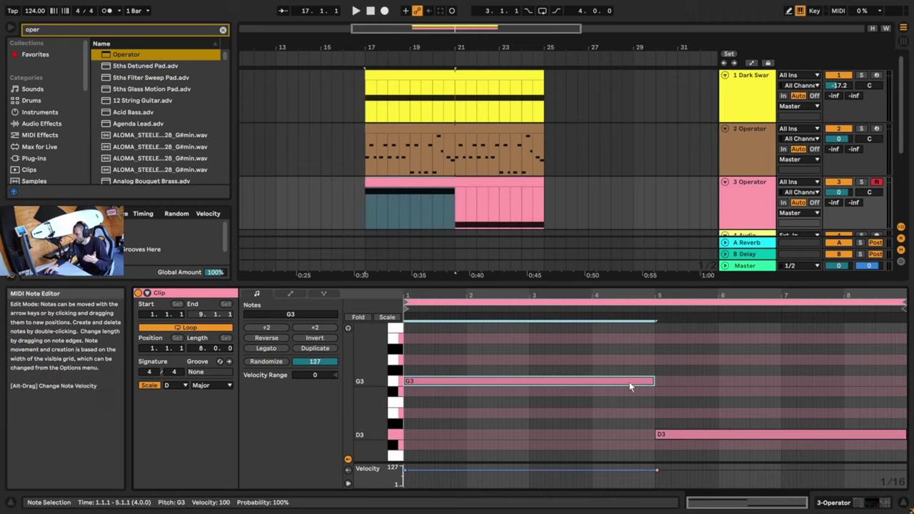
click(682, 435)
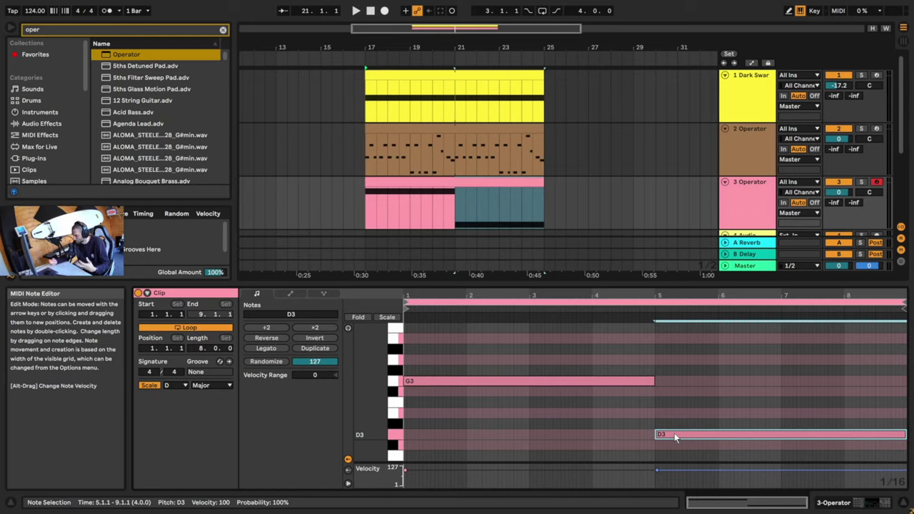
click(534, 359)
drag(522, 348, 723, 458)
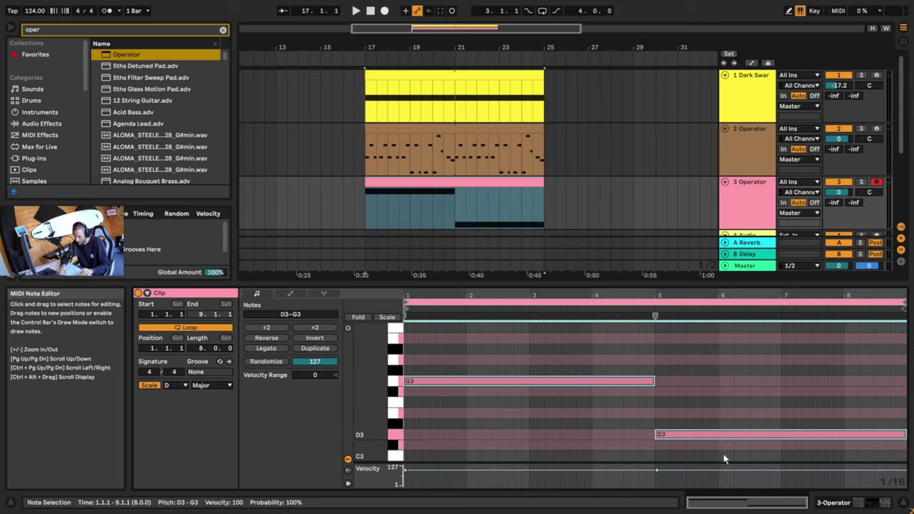
Transpose the G and D notes down to G1/D1, then drop the selection to D0–G0, auditioning each change.
key(shift+Down)
key(shift+Down)
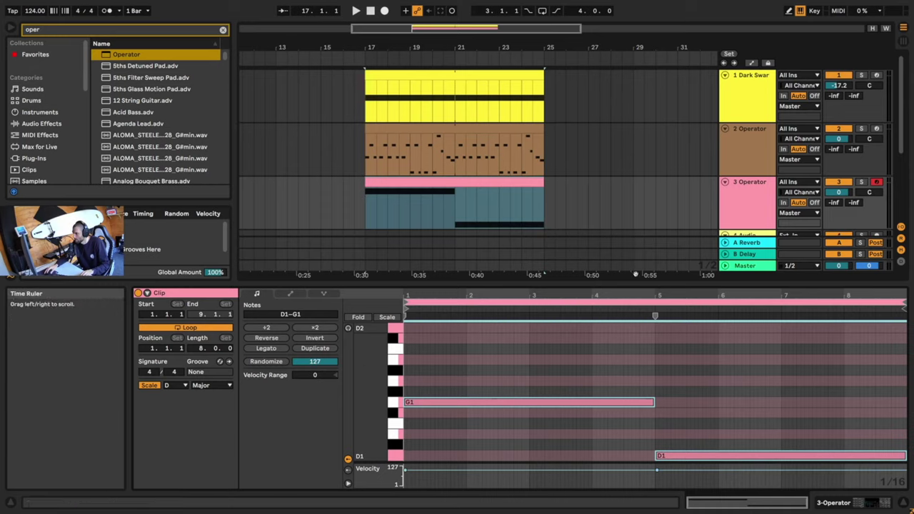
key(space)
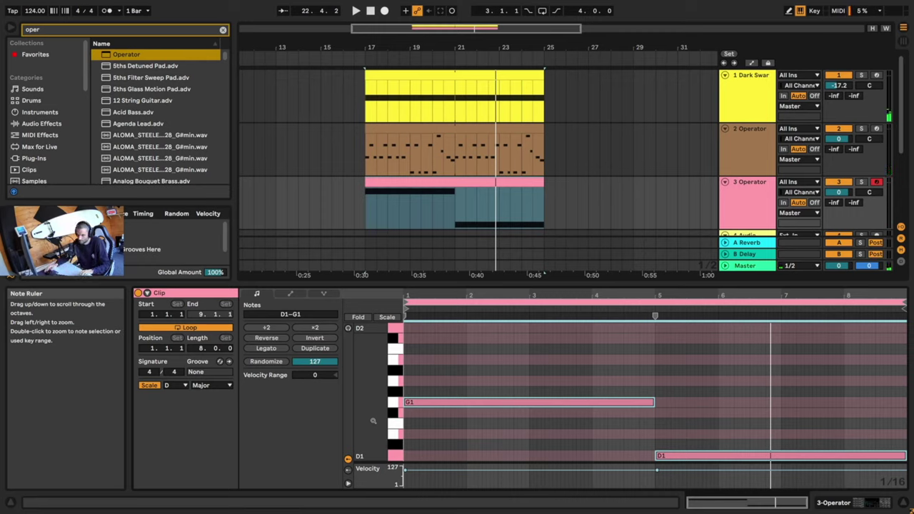
drag(526, 355, 782, 463)
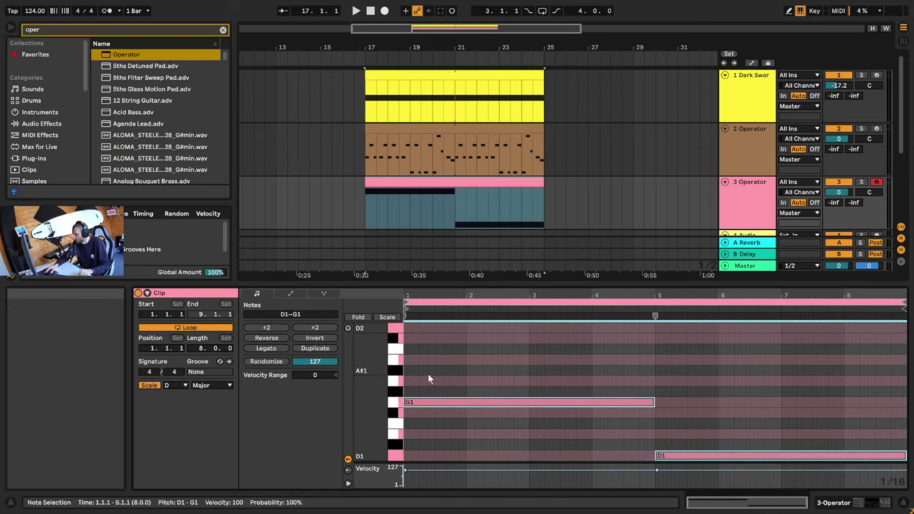
mouse_move(369, 402)
mouse_down()
mouse_move(360, 402)
mouse_move(387, 400)
mouse_move(377, 391)
mouse_up()
drag(532, 350, 768, 459)
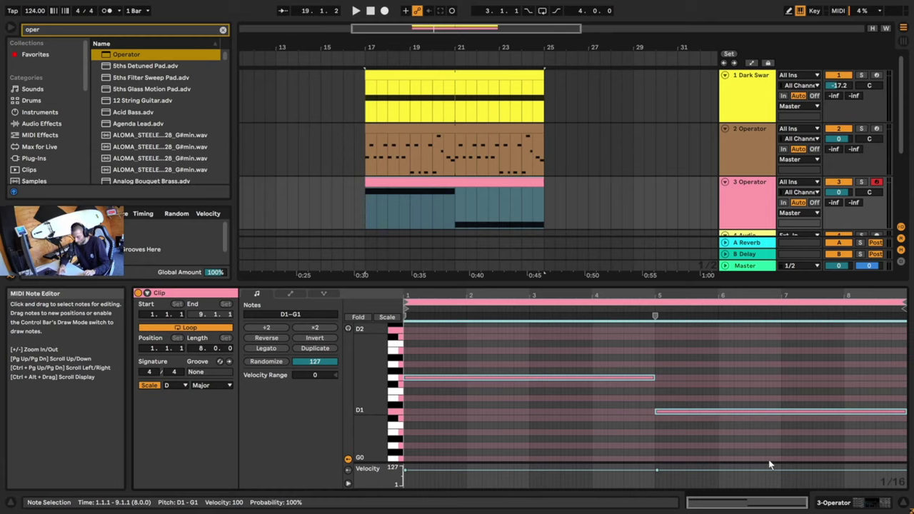
key(shift+Down)
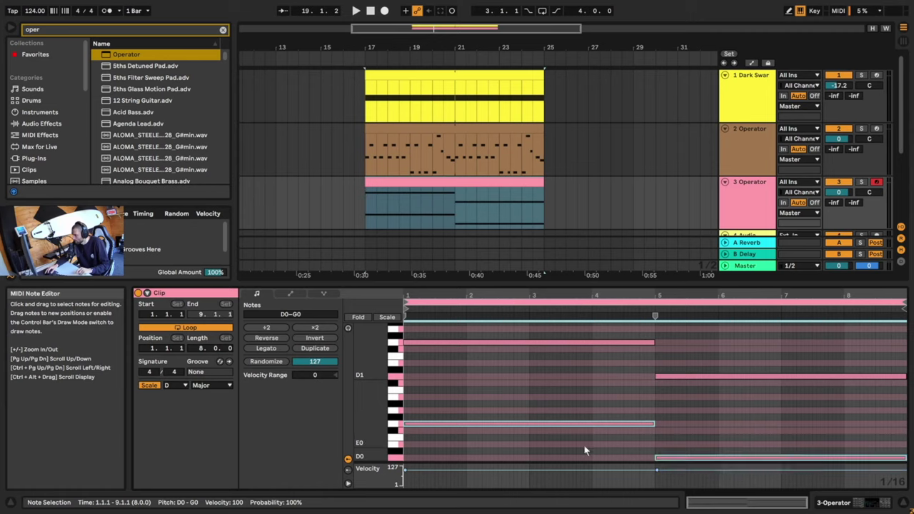
key(space)
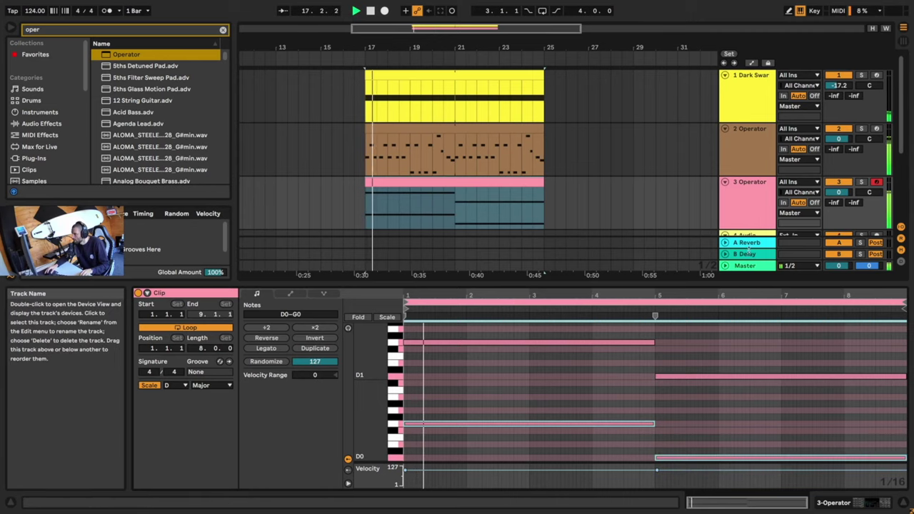
Add a default EQ Eight after Operator on 3 Operator by searching 'eq', then audition it.
key(space)
click(748, 209)
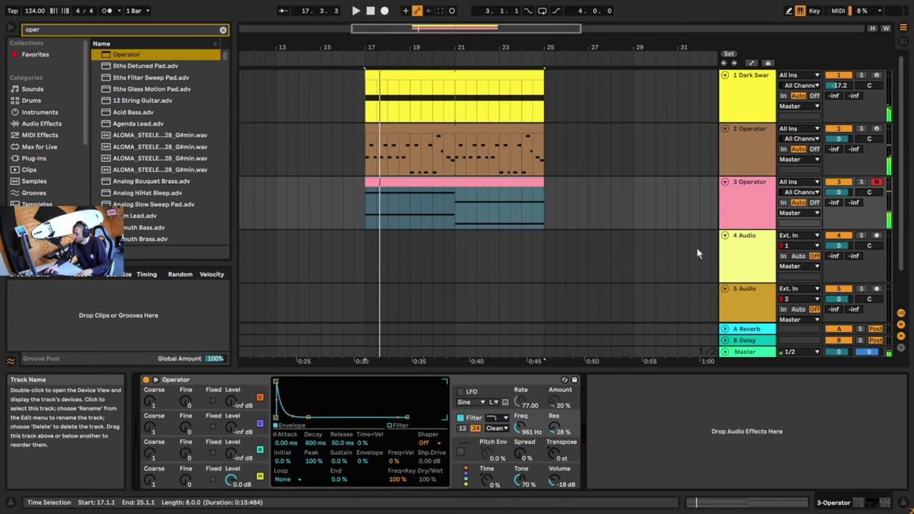
click(223, 29)
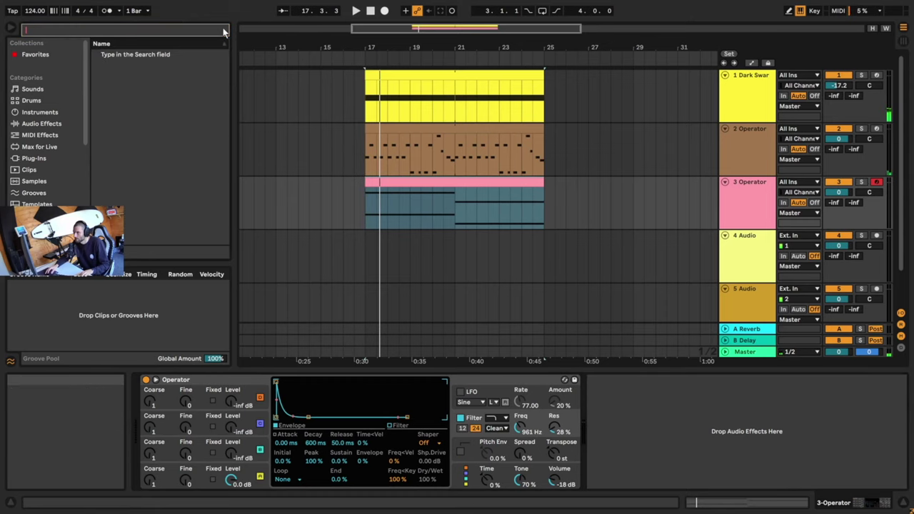
text(eq)
double_click(133, 66)
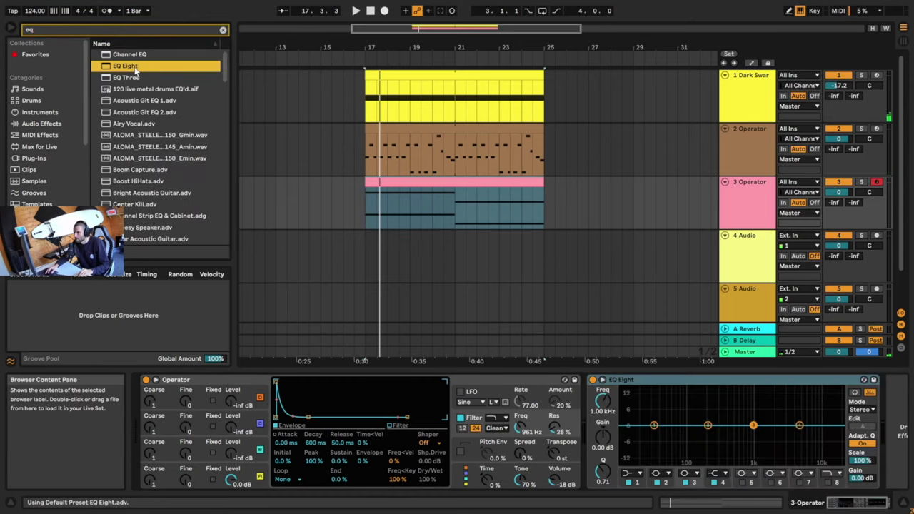
click(677, 382)
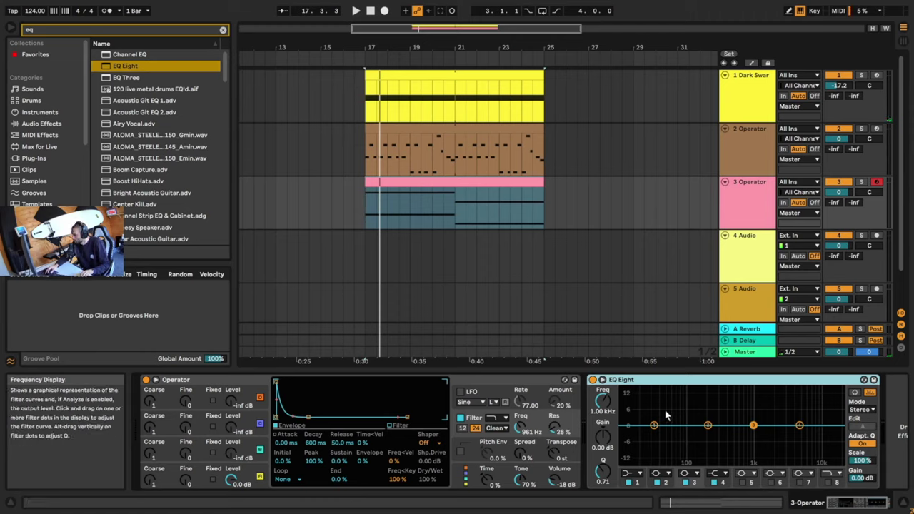
key(space)
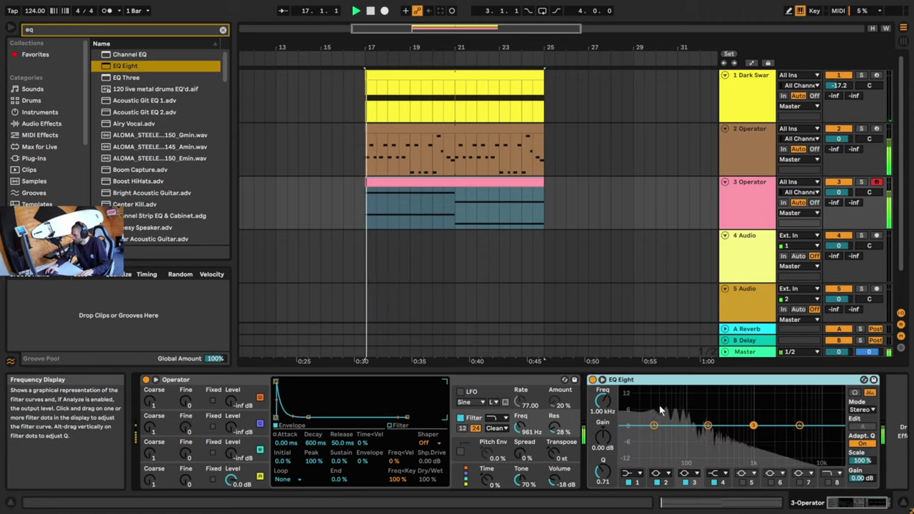
key(space)
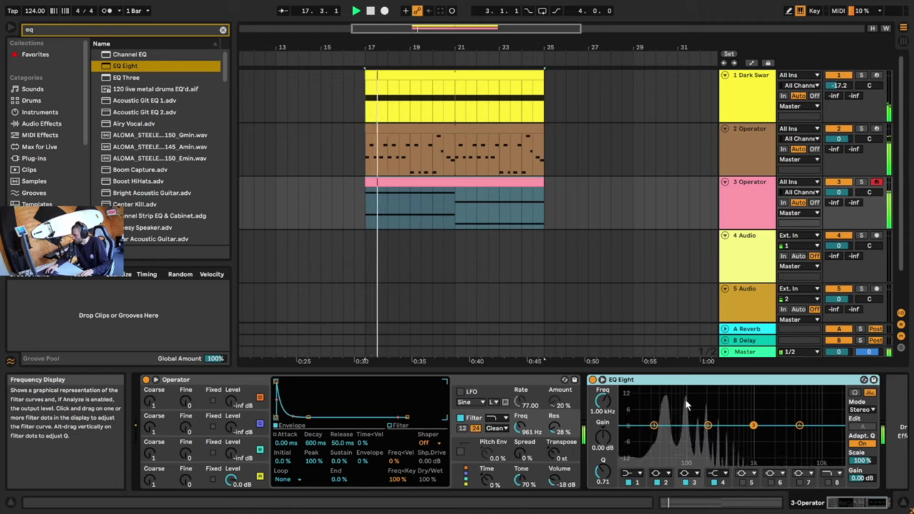
key(space)
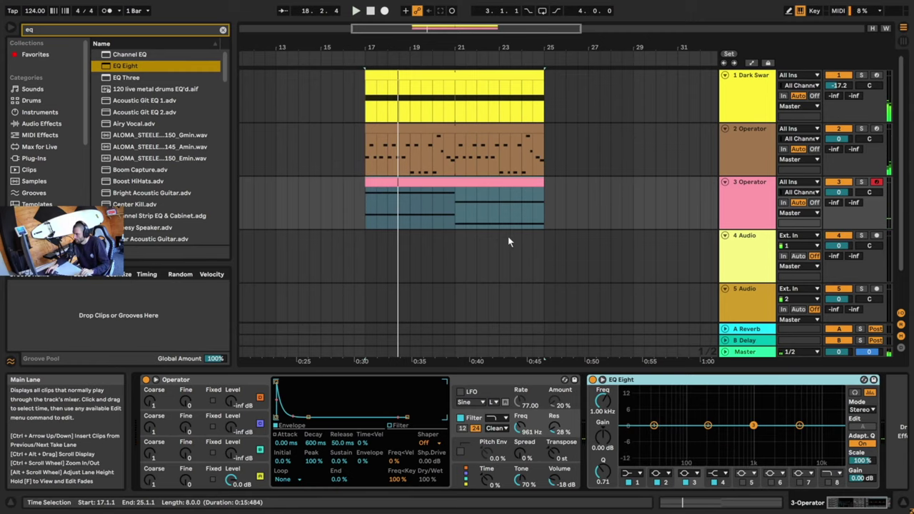
Replace the short F#2 note in the 3 Operator clip with one F#2 note lasting to bar 9.
double_click(448, 188)
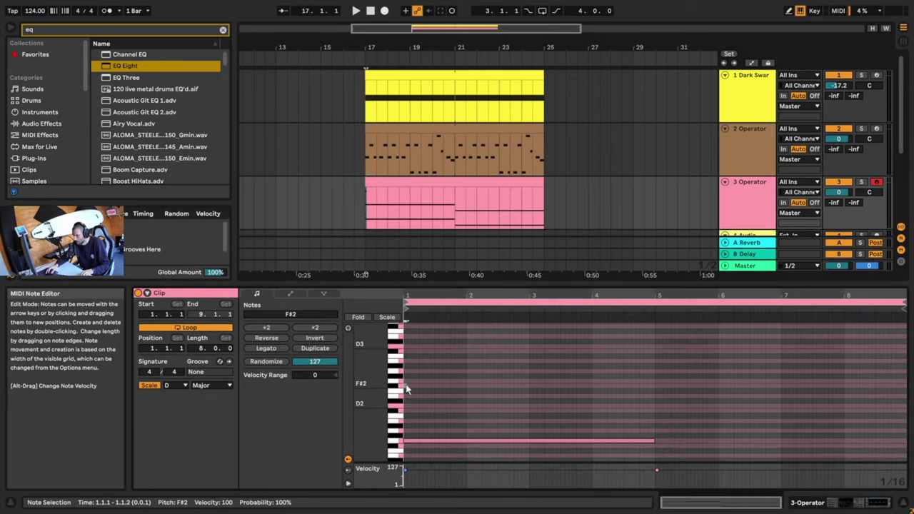
double_click(405, 385)
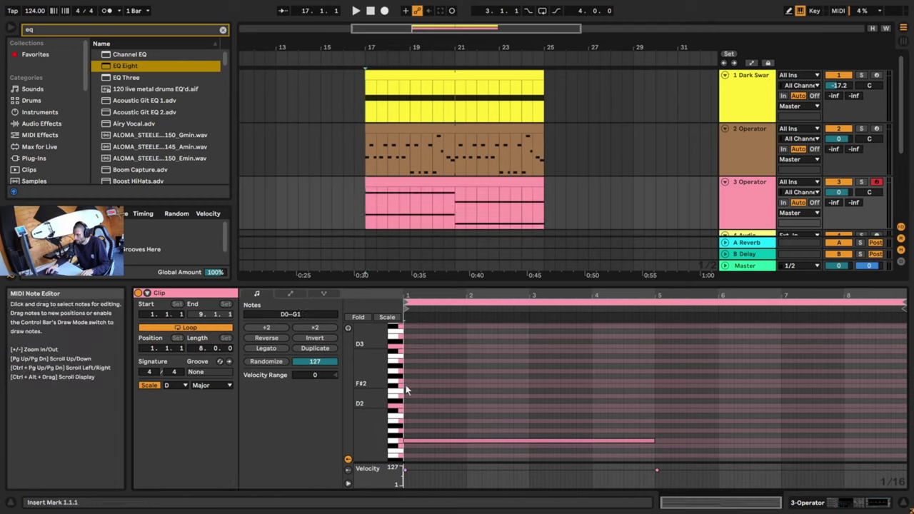
double_click(405, 386)
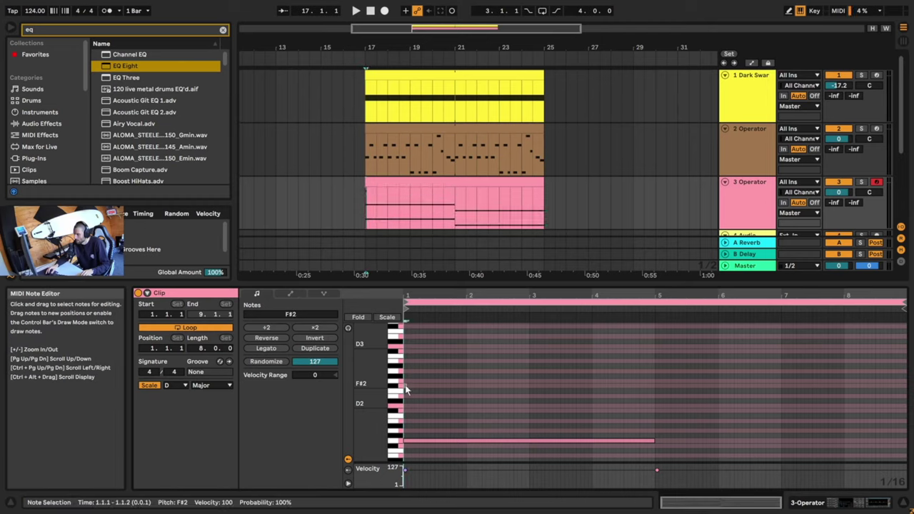
drag(406, 386, 870, 397)
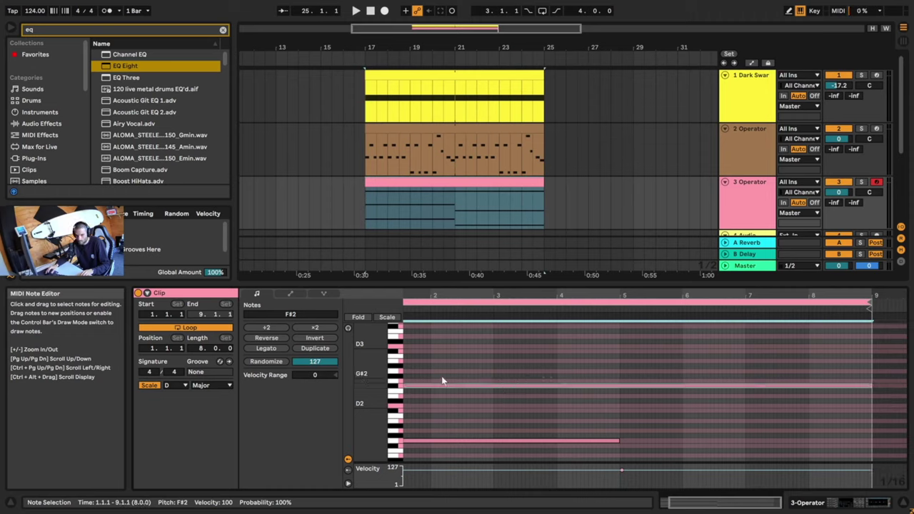
key(space)
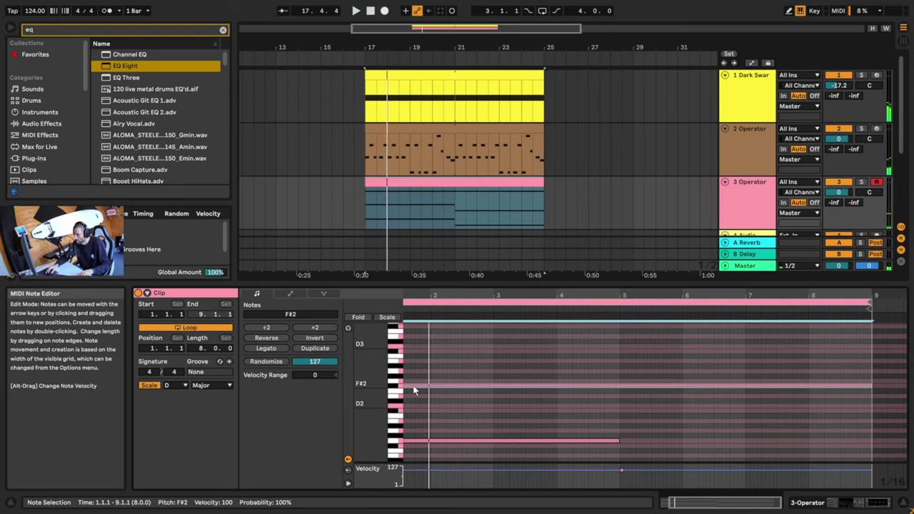
key(space)
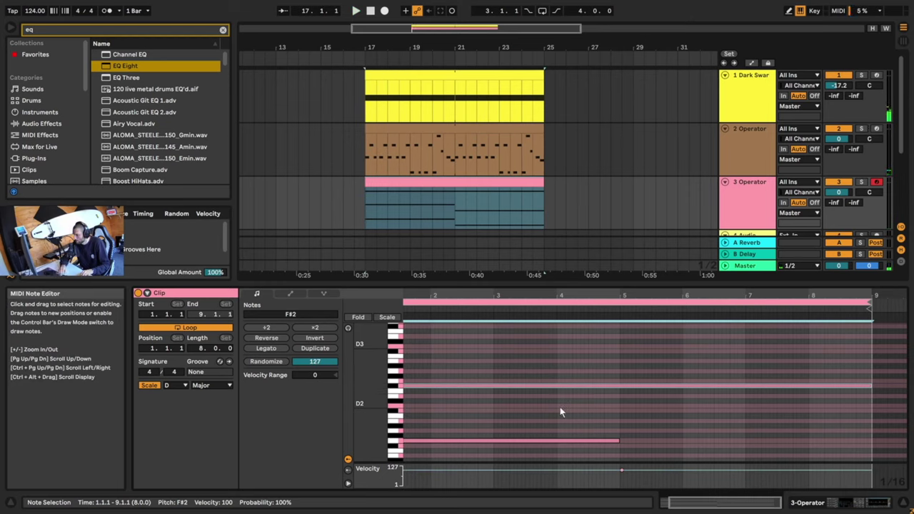
Raise the long note an octave to F#3 and audition it.
key(shift+Up)
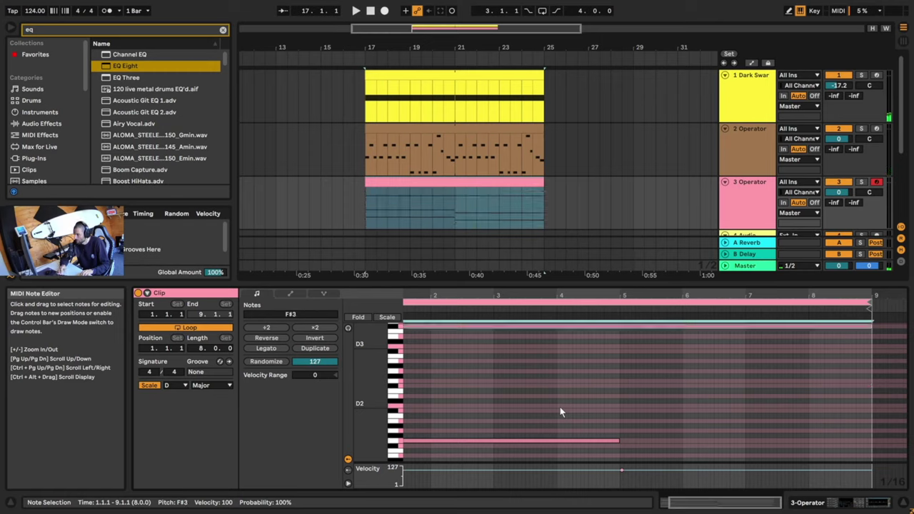
key(space)
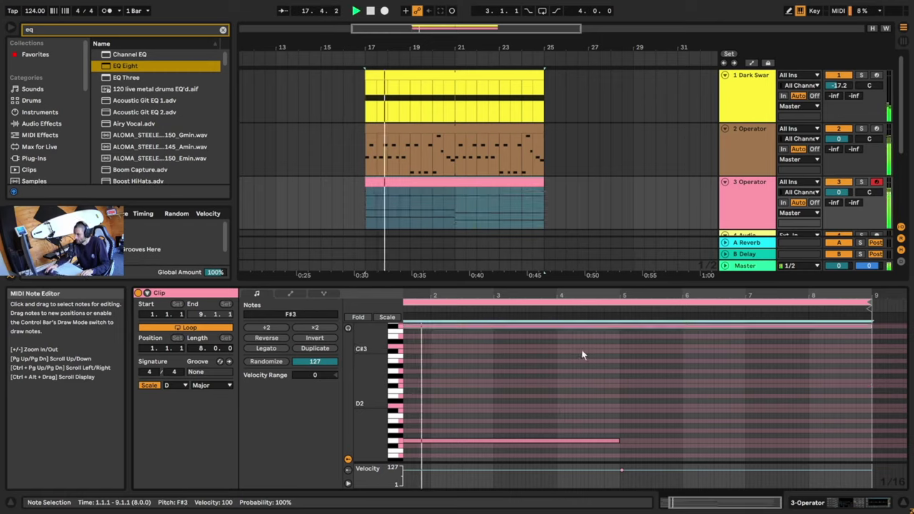
drag(485, 292, 520, 292)
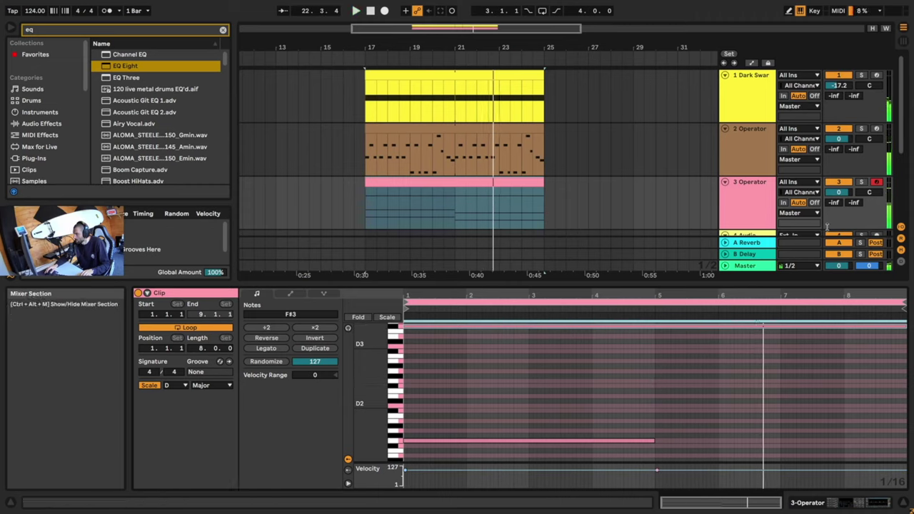
click(467, 355)
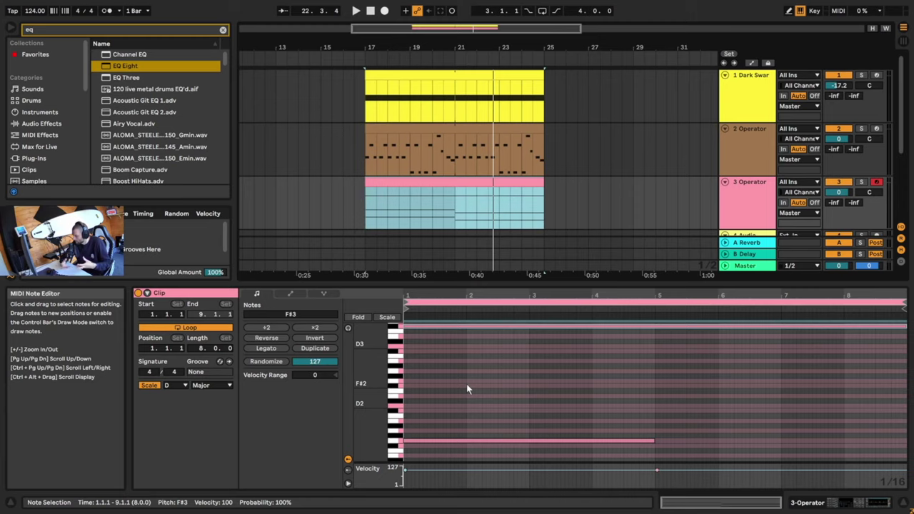
double_click(755, 200)
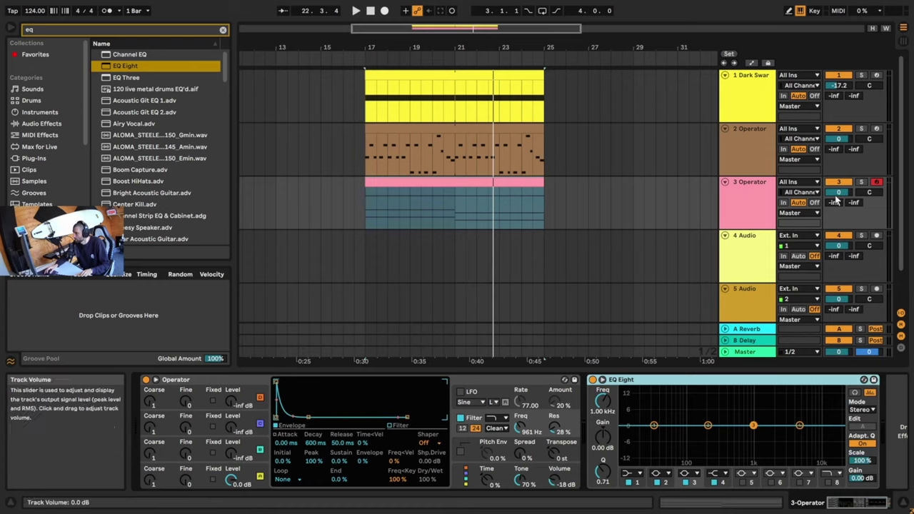
Add Hybrid Reverb after EQ Eight on 3 Operator and adjust its dry/wet balance.
click(223, 32)
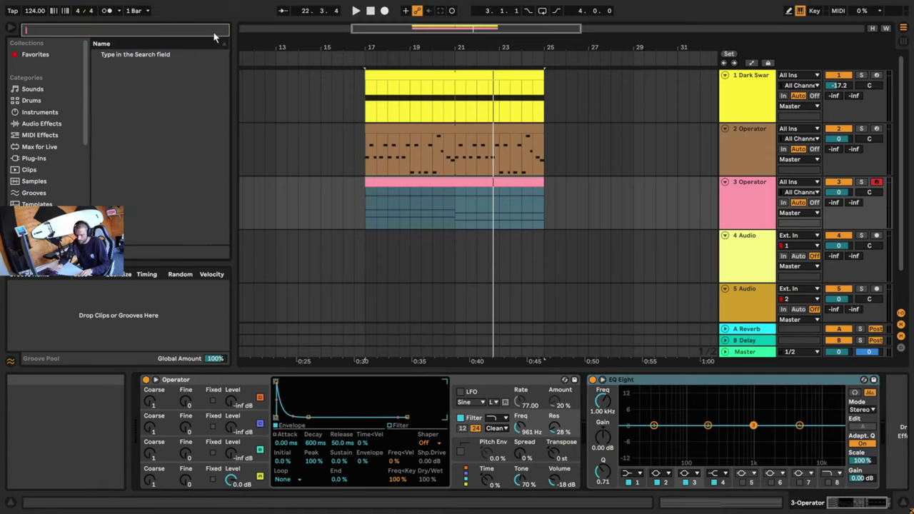
text(hy)
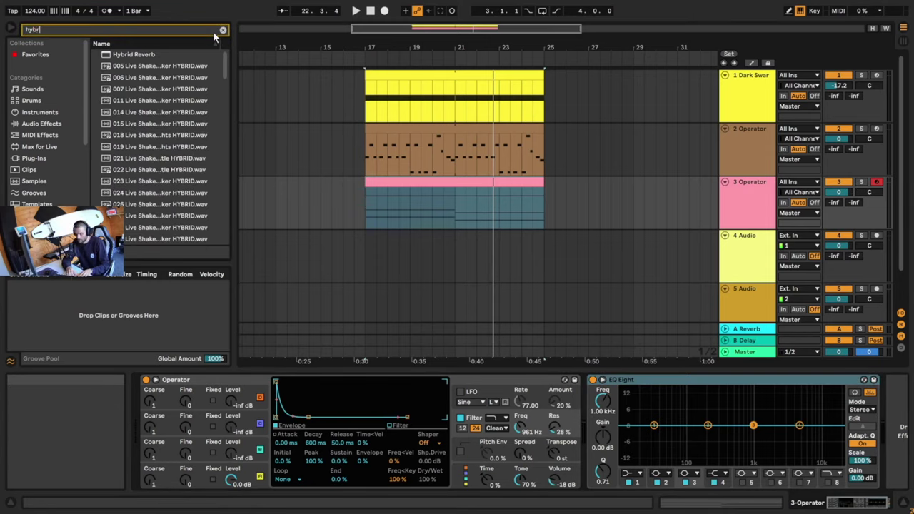
text(br)
double_click(137, 55)
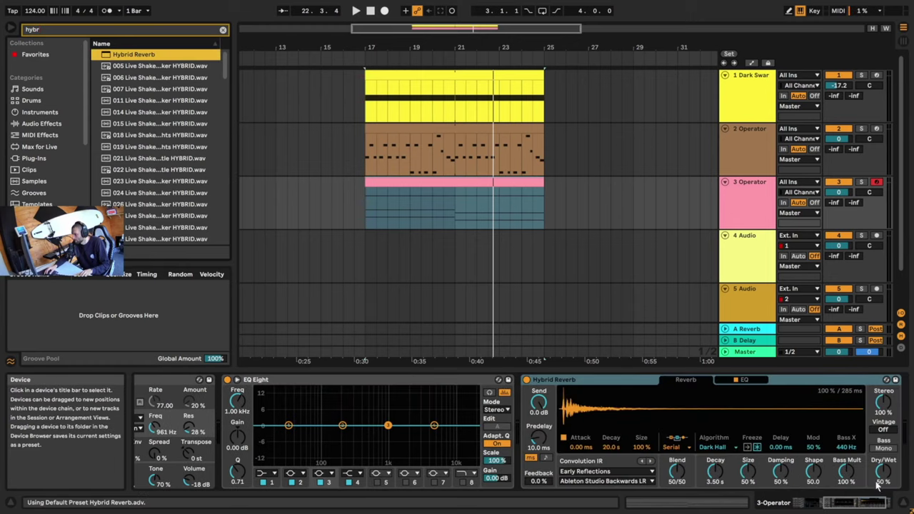
drag(883, 473, 883, 449)
key(space)
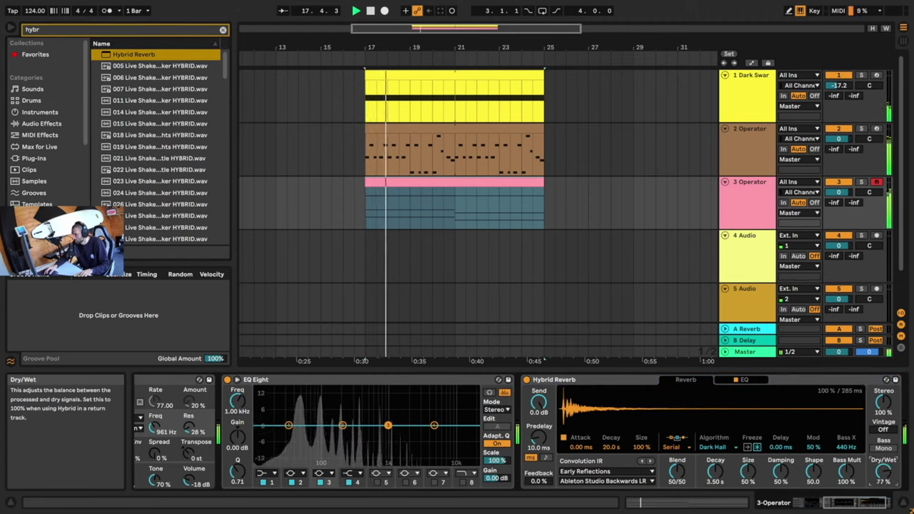
Make EQ Eight band 1 a low-cut filter at about 202 Hz and audition it.
click(271, 475)
click(305, 422)
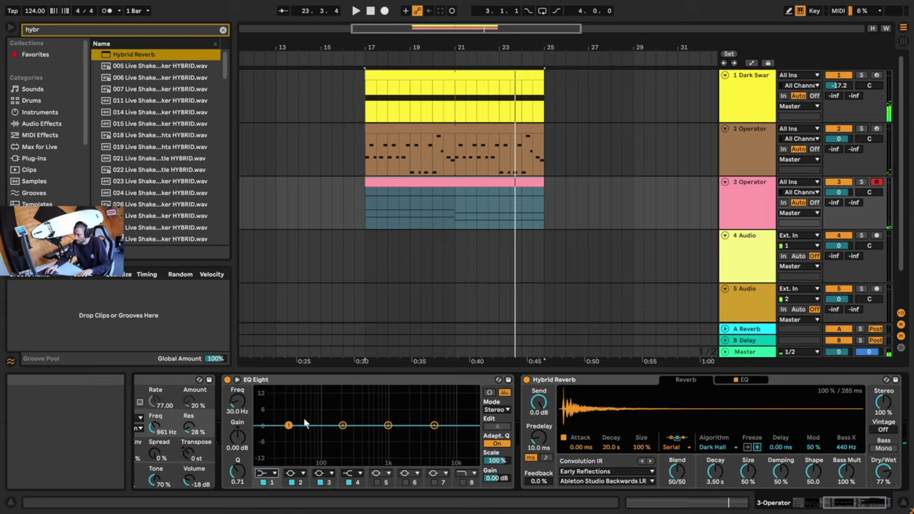
click(266, 473)
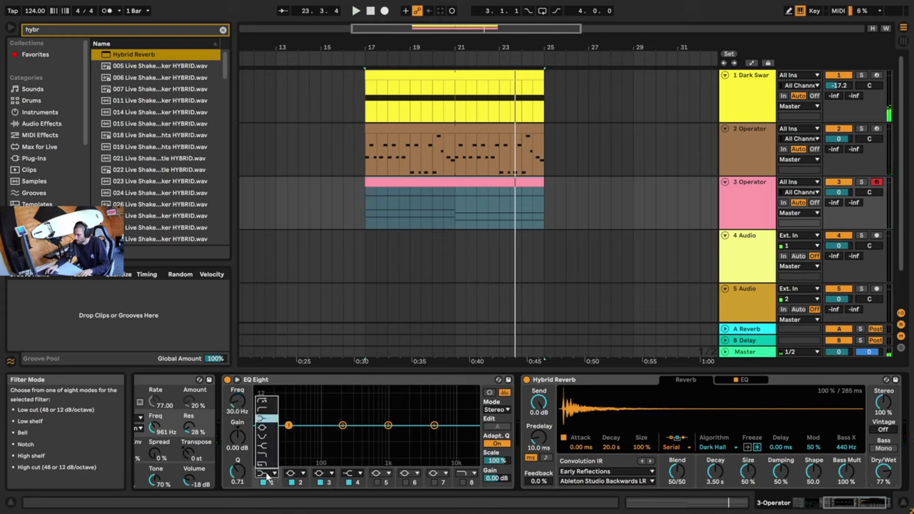
click(267, 412)
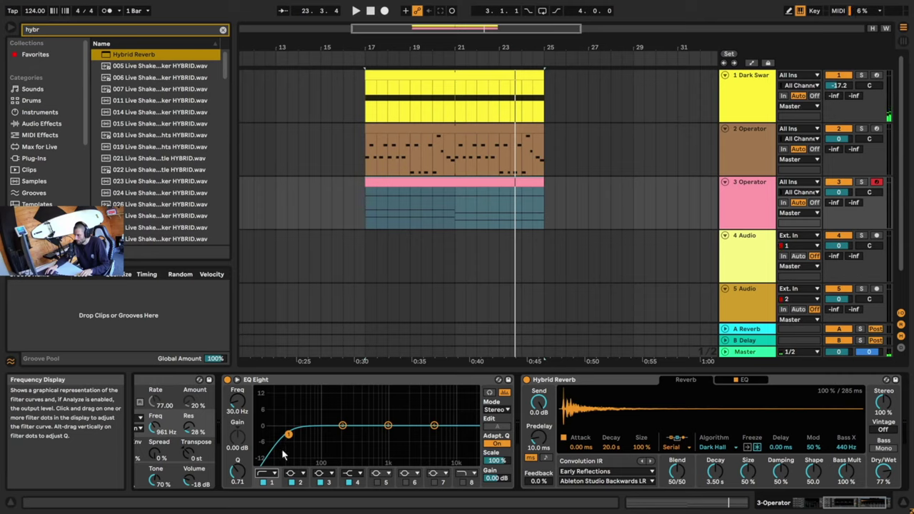
click(276, 474)
click(269, 412)
drag(289, 435, 342, 434)
key(space)
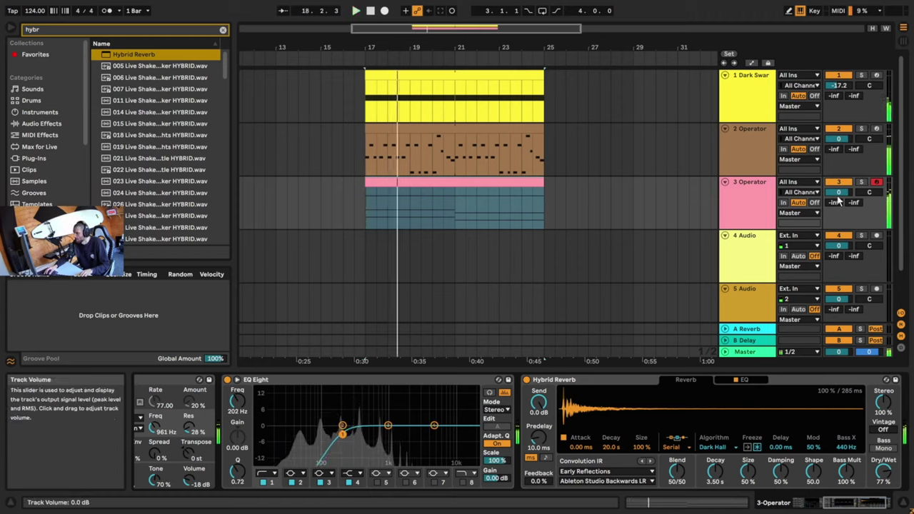
Set the 3 Operator track volume to -5.8 dB and insert an empty 4 MIDI track below it.
drag(839, 192, 839, 195)
key(space)
click(739, 204)
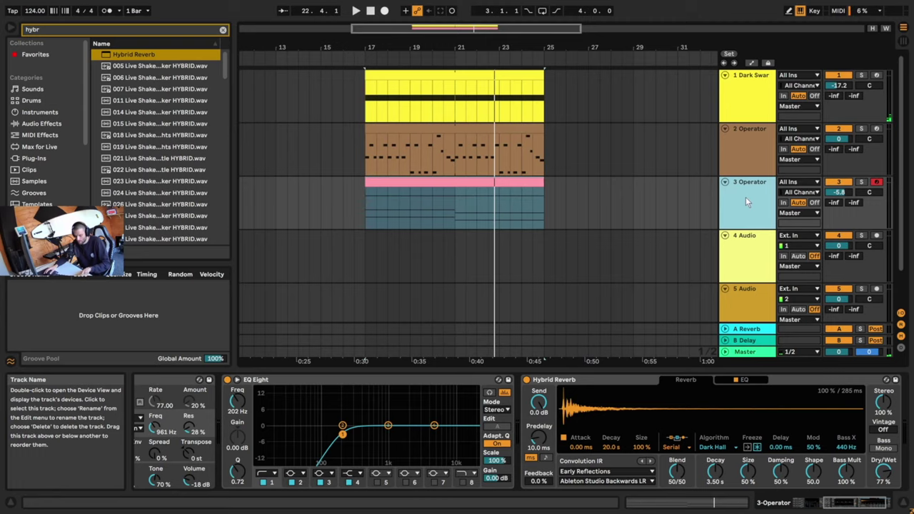
key(ctrl+shift+t)
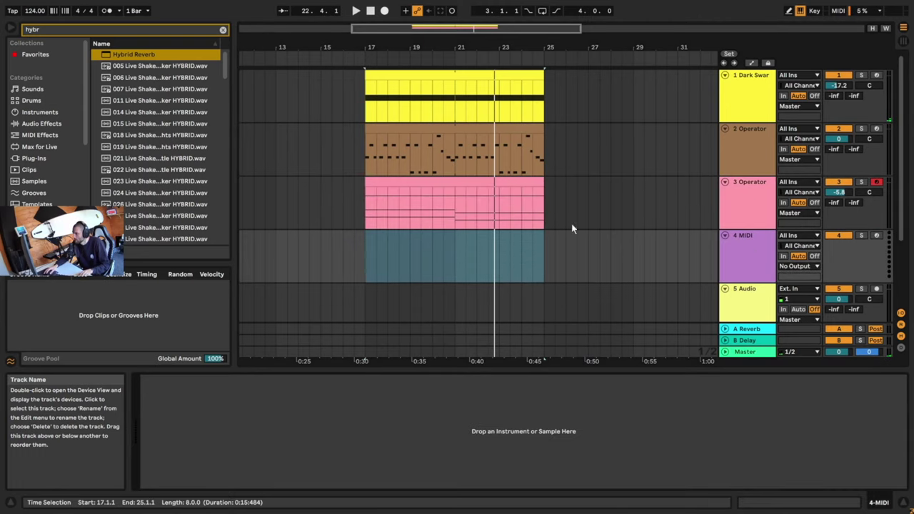
Copy the 3 Operator clip onto 4 MIDI and delete its upper notes, keeping only the low line.
click(428, 193)
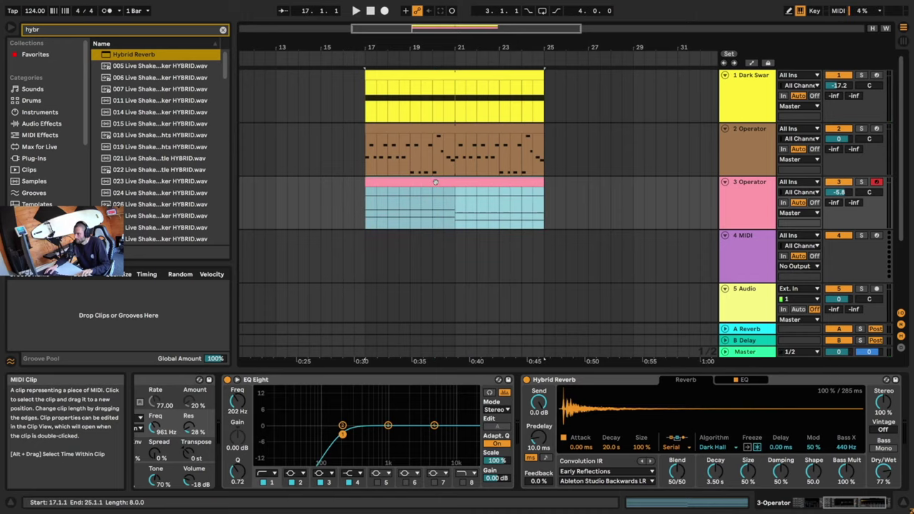
drag(435, 183, 435, 242)
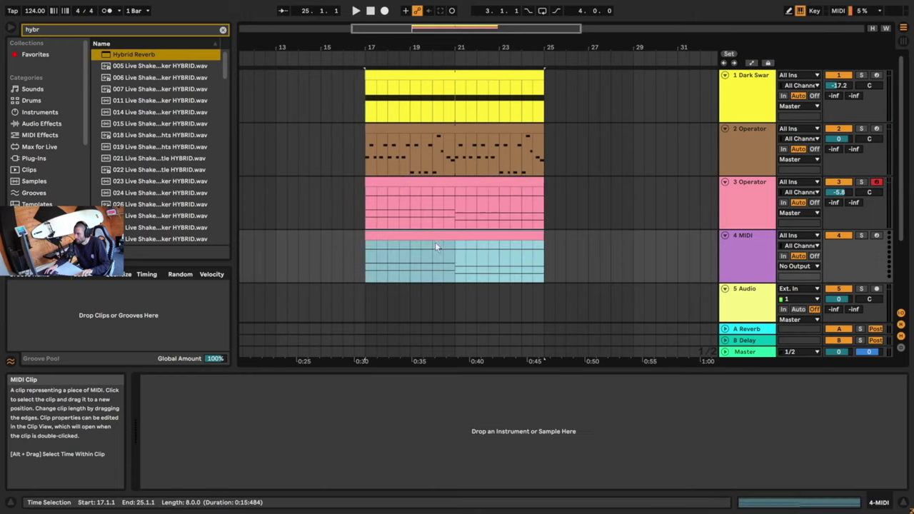
double_click(434, 234)
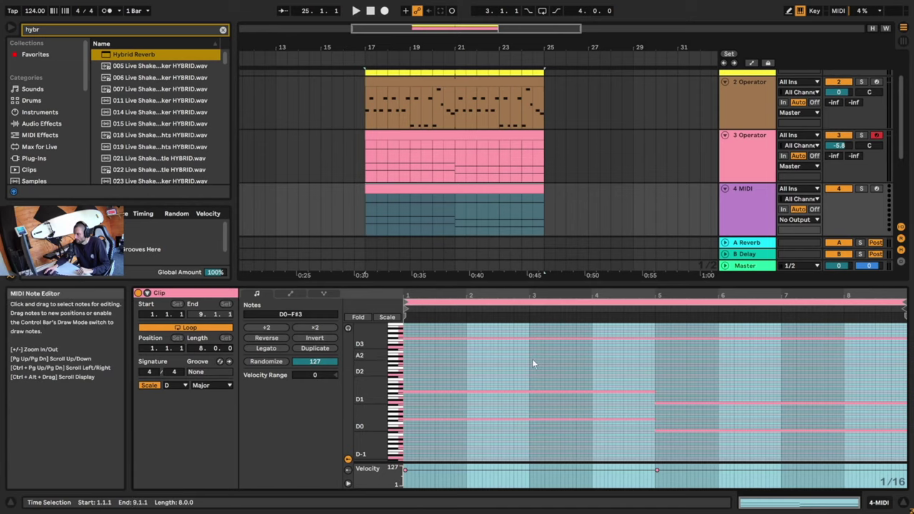
drag(475, 334, 741, 372)
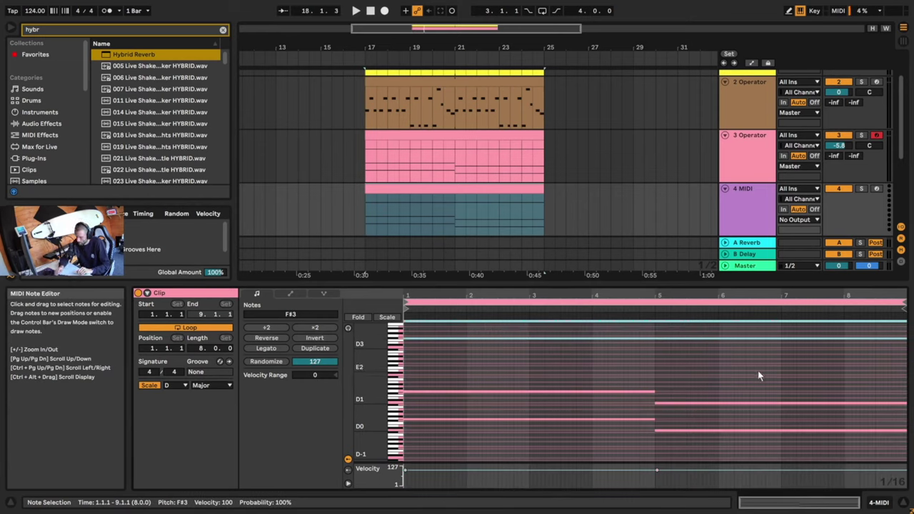
key(Delete)
click(747, 212)
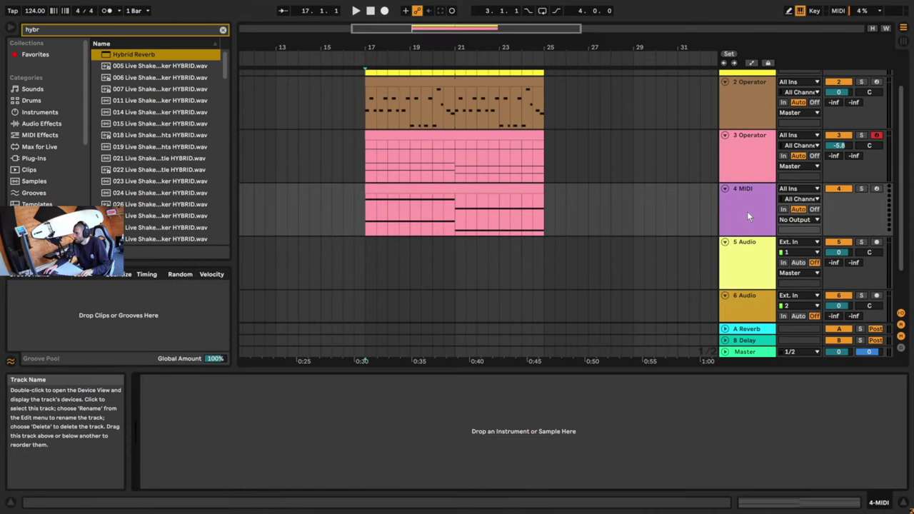
click(223, 30)
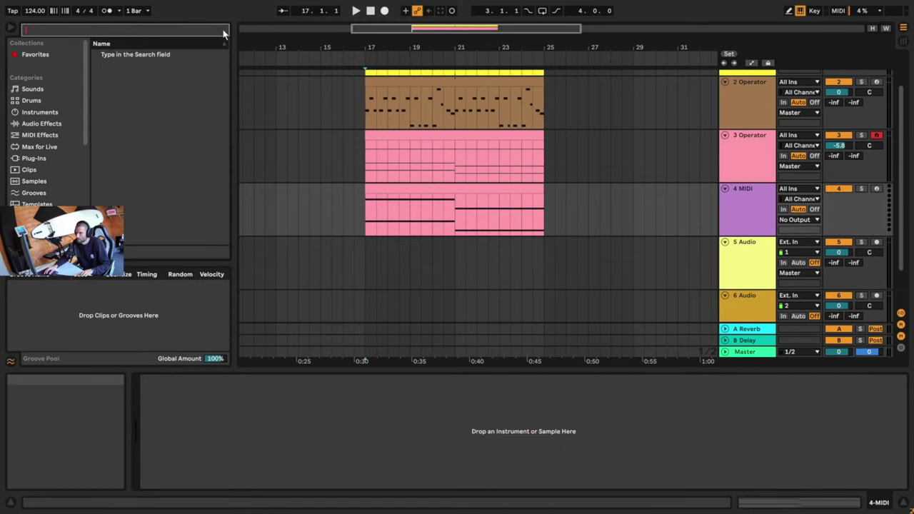
Load the Analog synth onto track 4, solo it, and start playback.
click(35, 114)
double_click(124, 55)
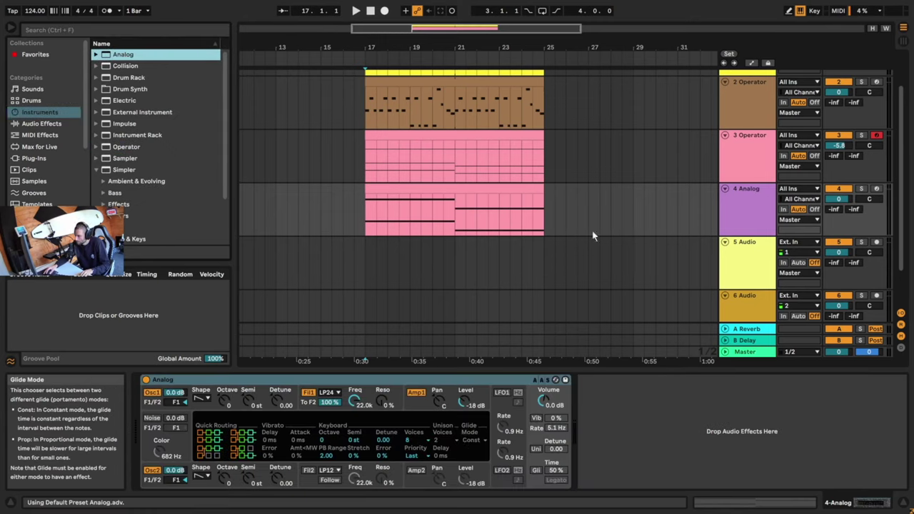
click(861, 189)
key(space)
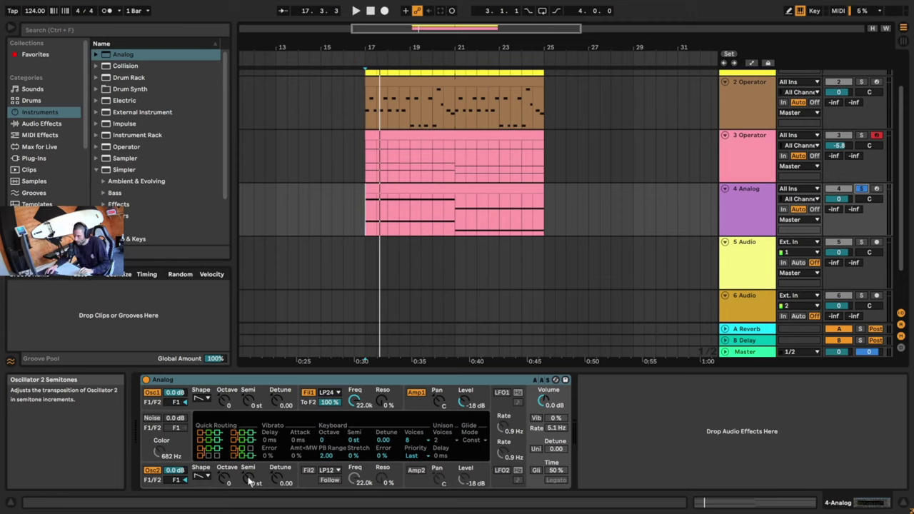
Tune Analog's oscillator 2 up one octave and 7 semitones.
click(222, 484)
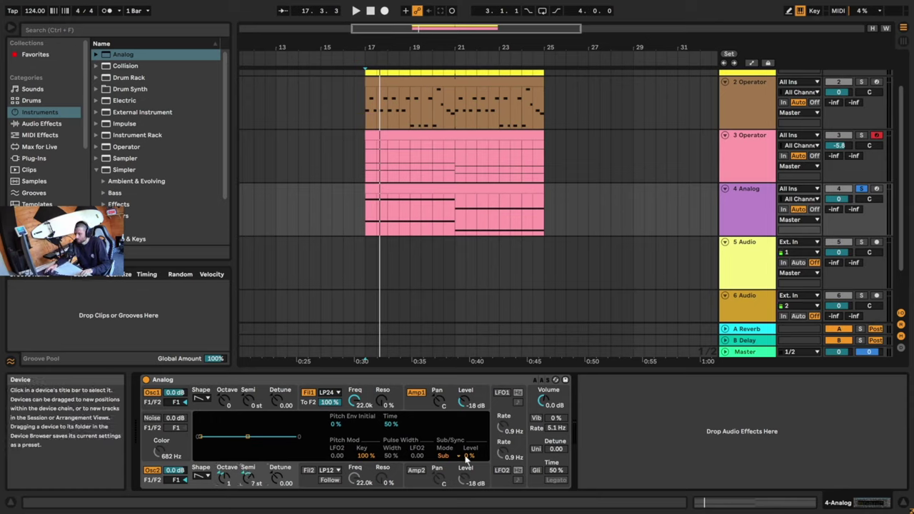
key(space)
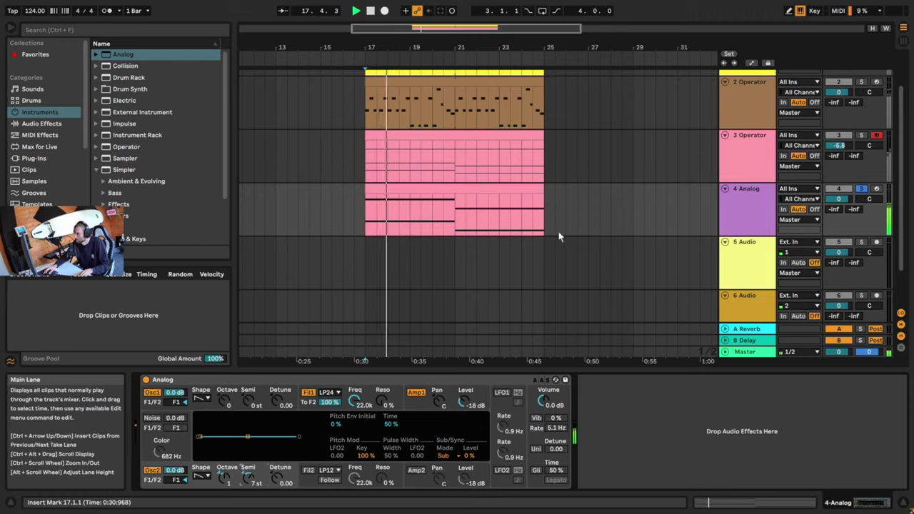
click(188, 28)
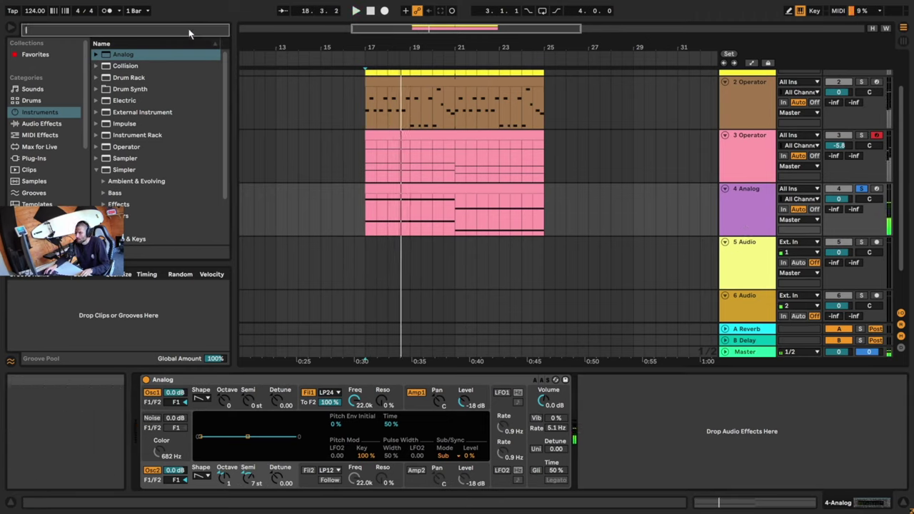
Search 'eq' and add EQ Eight after Analog on track 4.
text(eq)
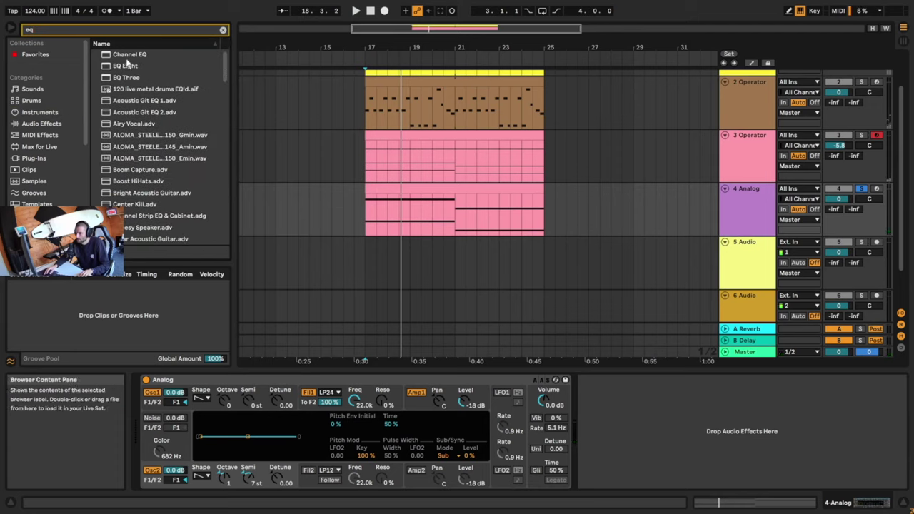
double_click(133, 68)
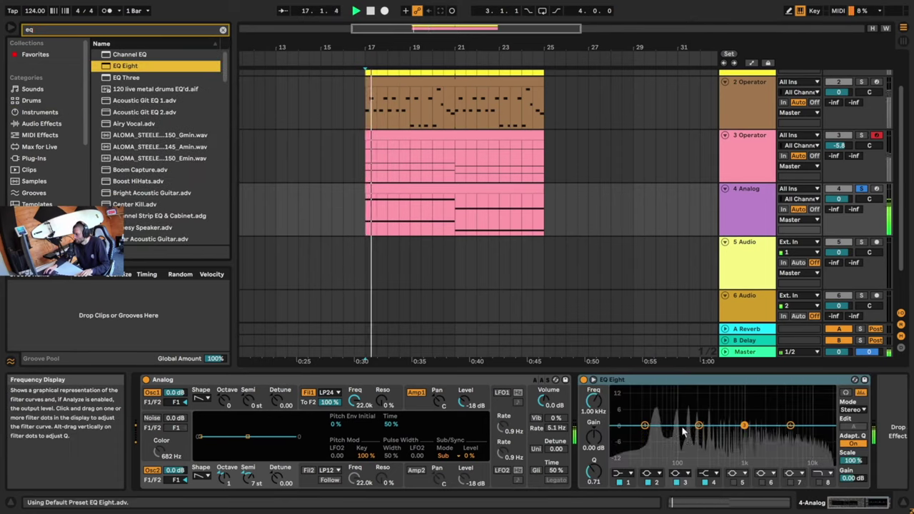
key(space)
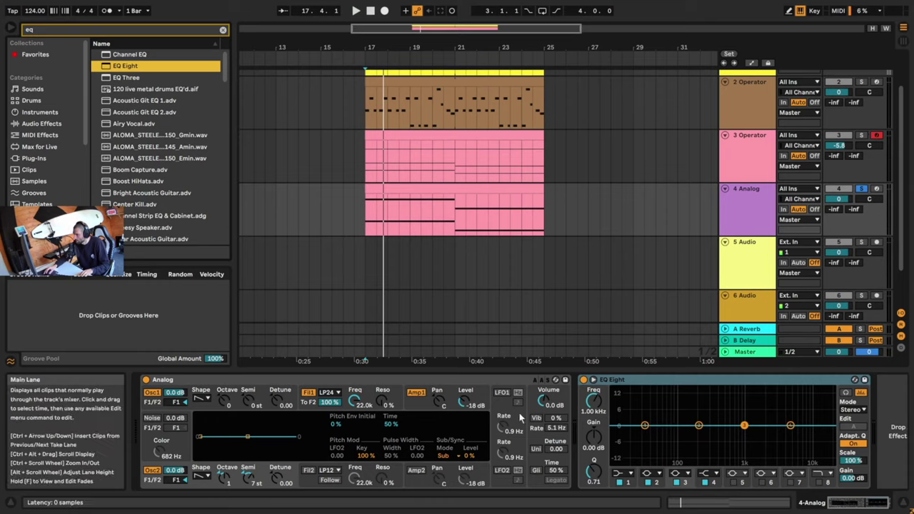
Lower Analog's filter cutoff to about 925 Hz while auditioning from bar 17.
click(357, 404)
key(space)
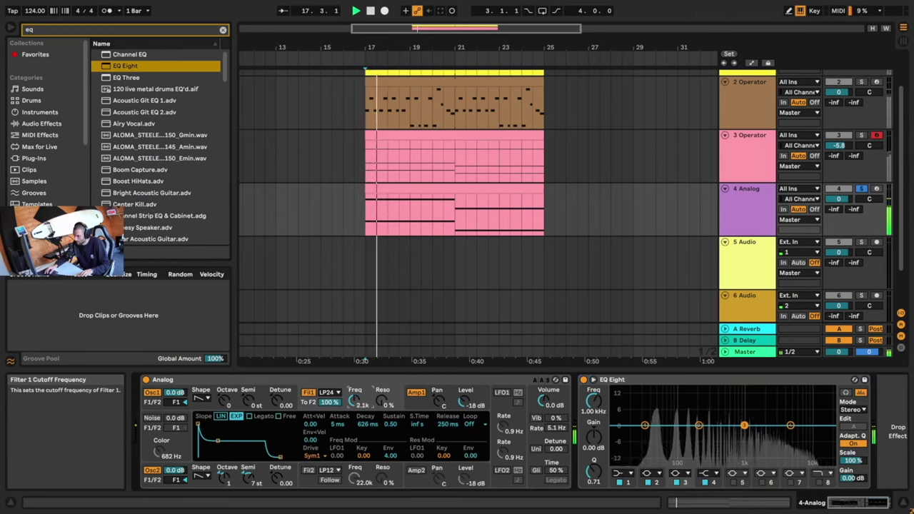
key(space)
key(space)
drag(355, 401, 355, 404)
key(space)
key(space)
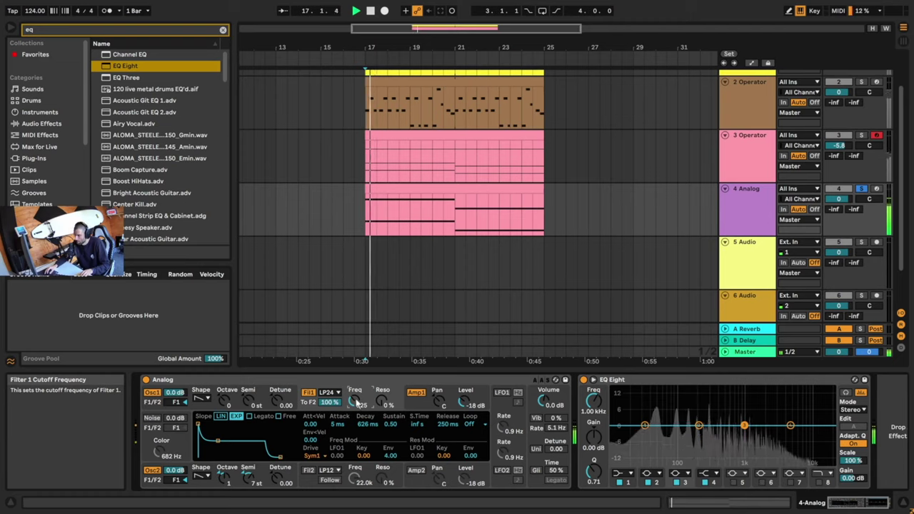
key(space)
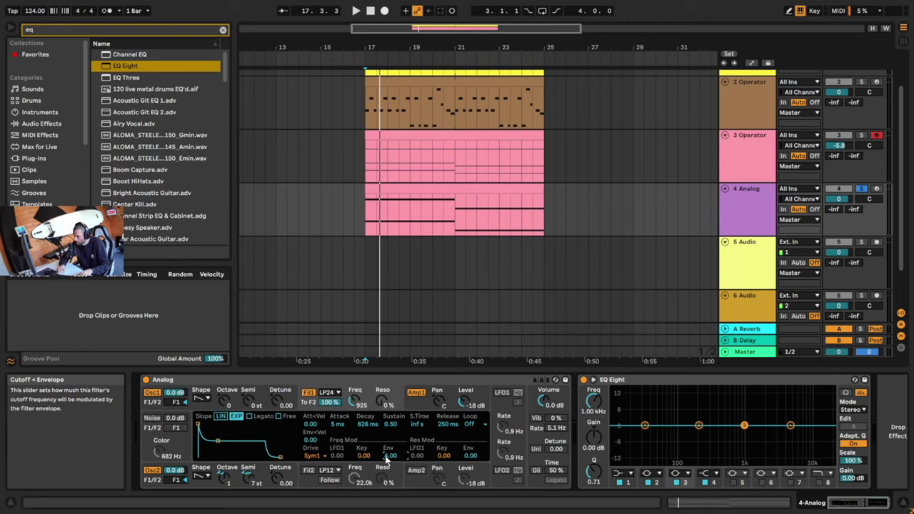
Set the filter envelope amount to 1.91 and its attack to 40 ms.
key(space)
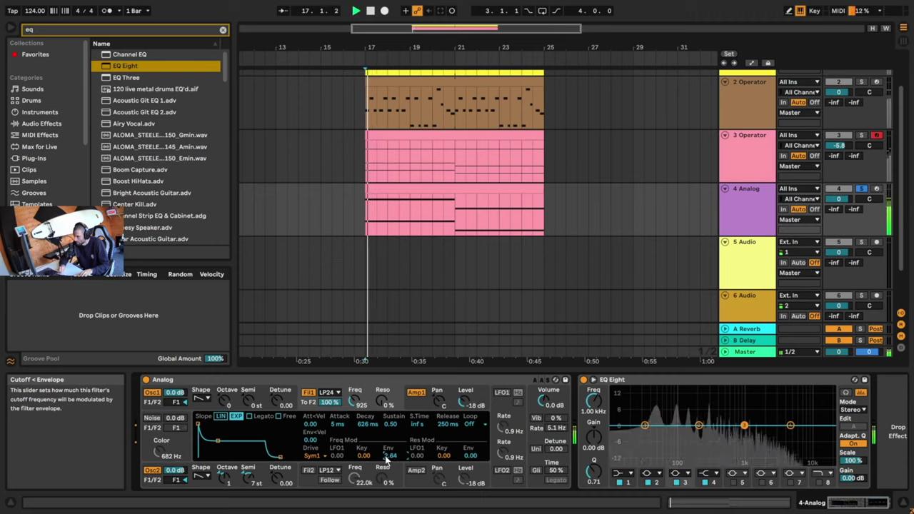
drag(385, 456, 385, 458)
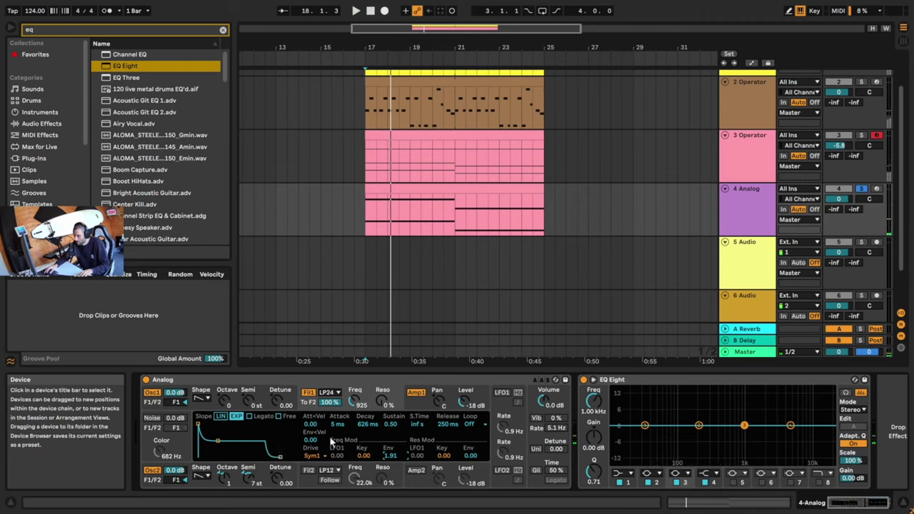
drag(333, 426, 334, 419)
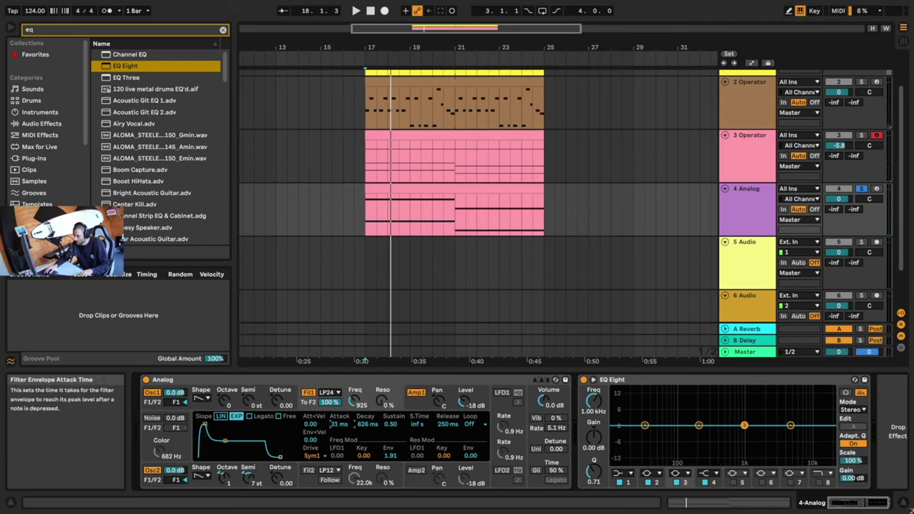
key(space)
drag(332, 427, 332, 424)
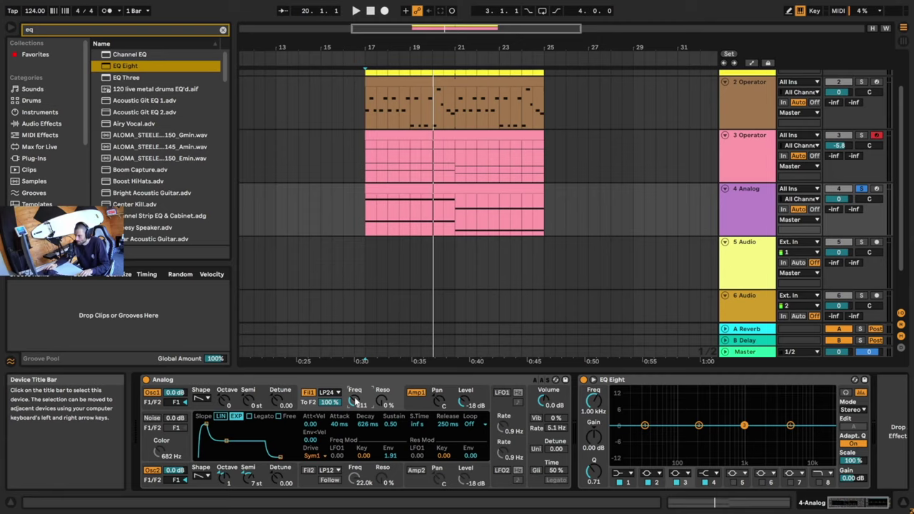
Lower Analog's filter cutoff to about 275 Hz and reduce oscillator 2's level slightly.
key(space)
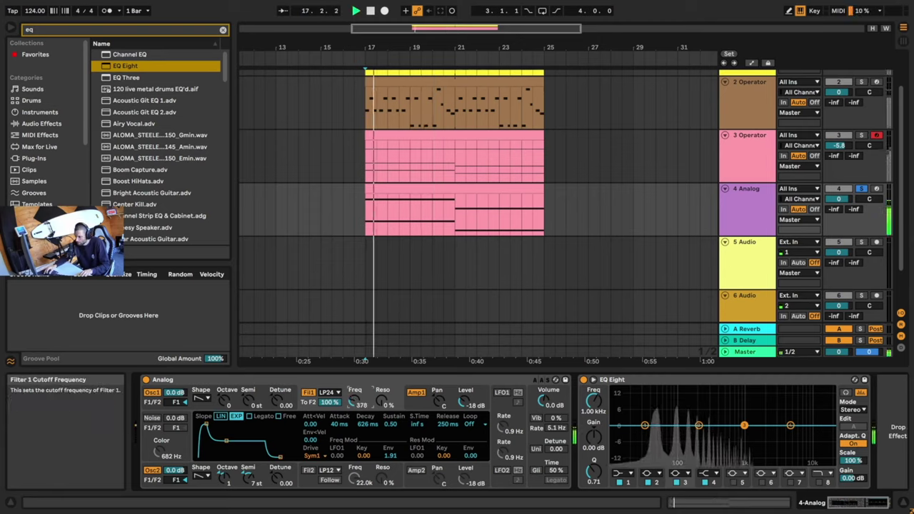
key(space)
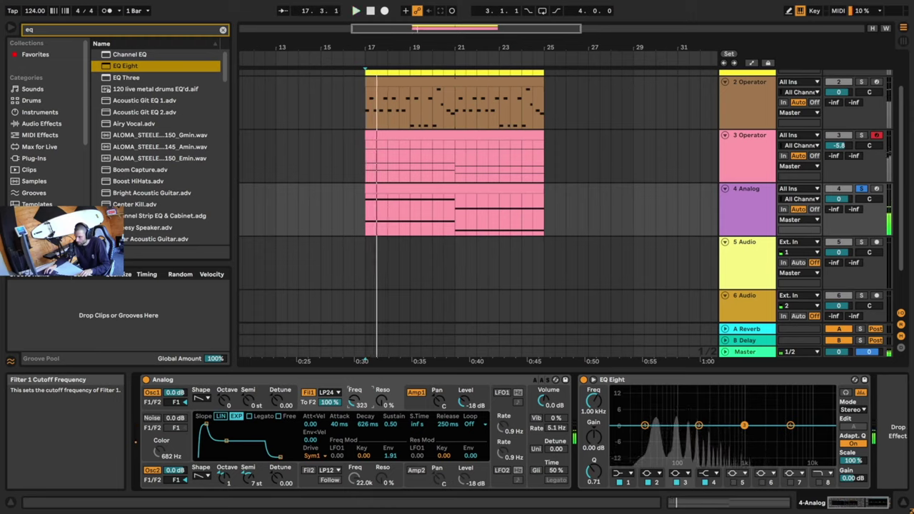
key(space)
drag(356, 402, 362, 427)
key(space)
key(space)
key(space)
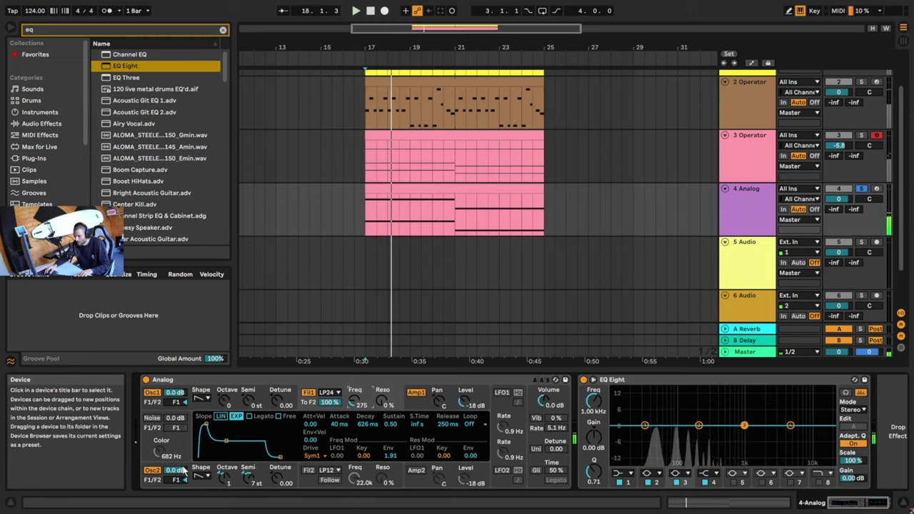
drag(181, 474, 181, 479)
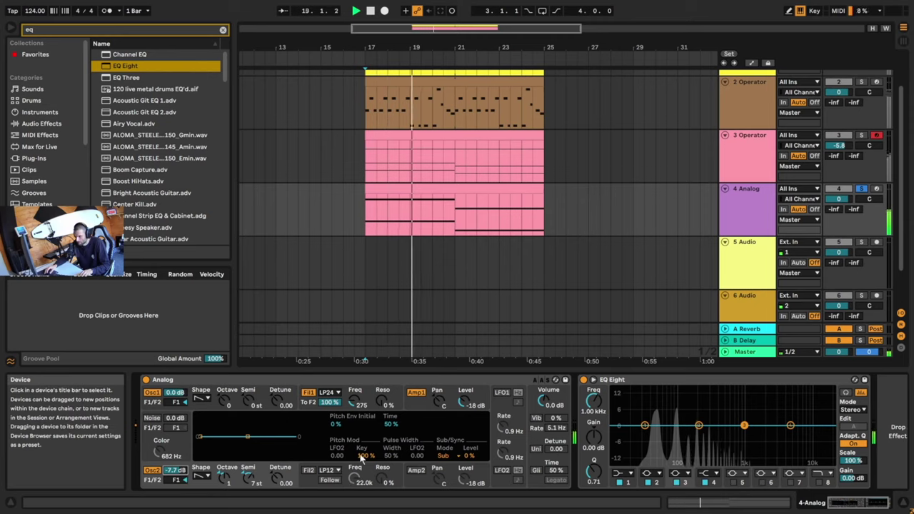
Raise the filter envelope amount to about 3.78 and set its decay to 11.7 s.
click(365, 397)
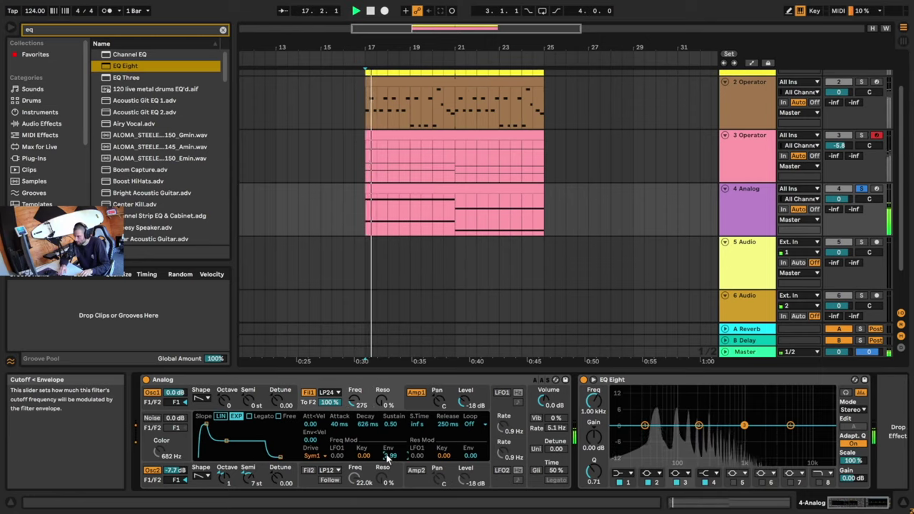
drag(387, 458, 387, 451)
key(space)
key(space)
key(space)
key(space)
key(space)
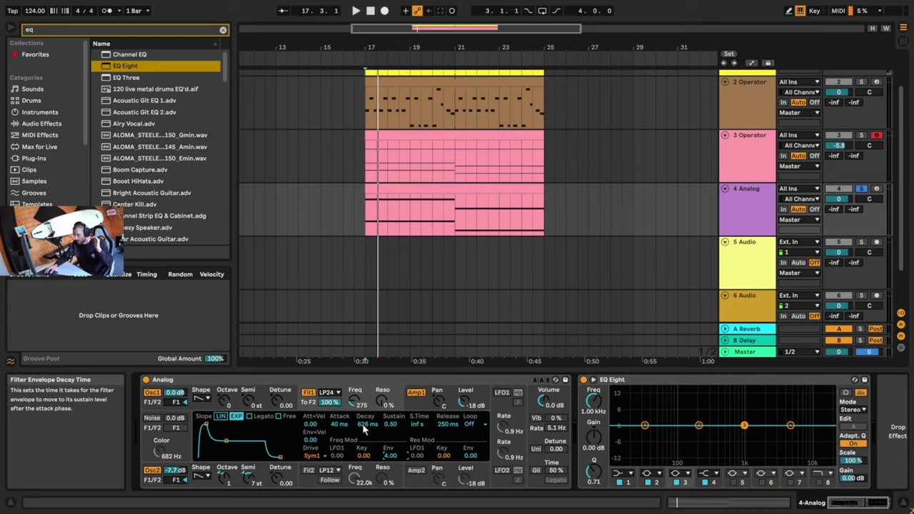
drag(360, 427, 359, 393)
key(space)
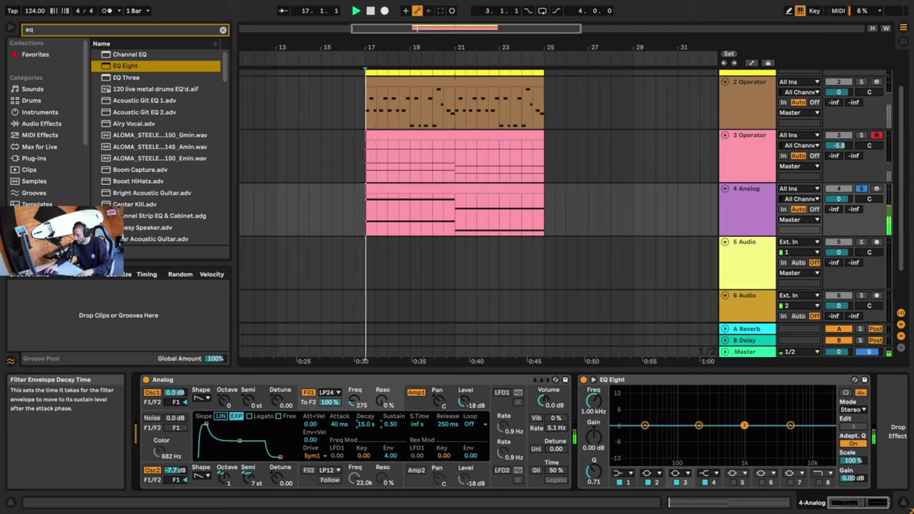
drag(366, 424, 366, 429)
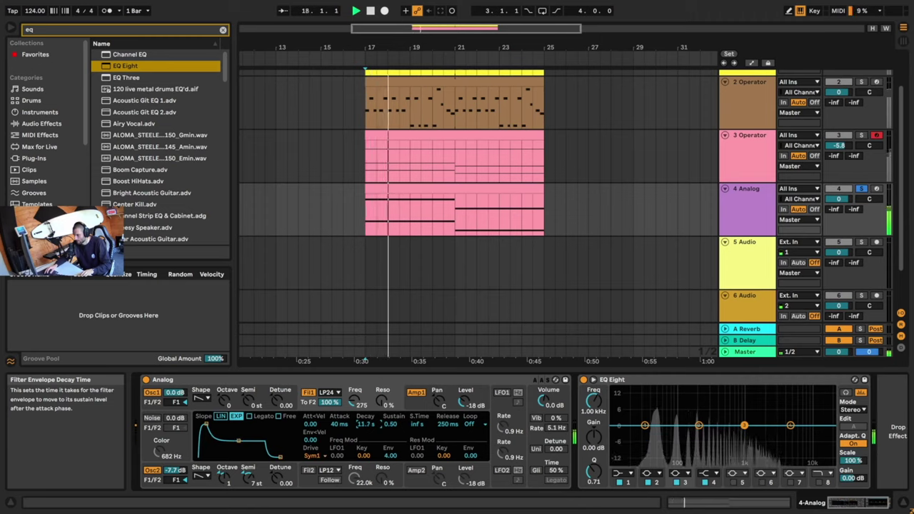
key(space)
key(space)
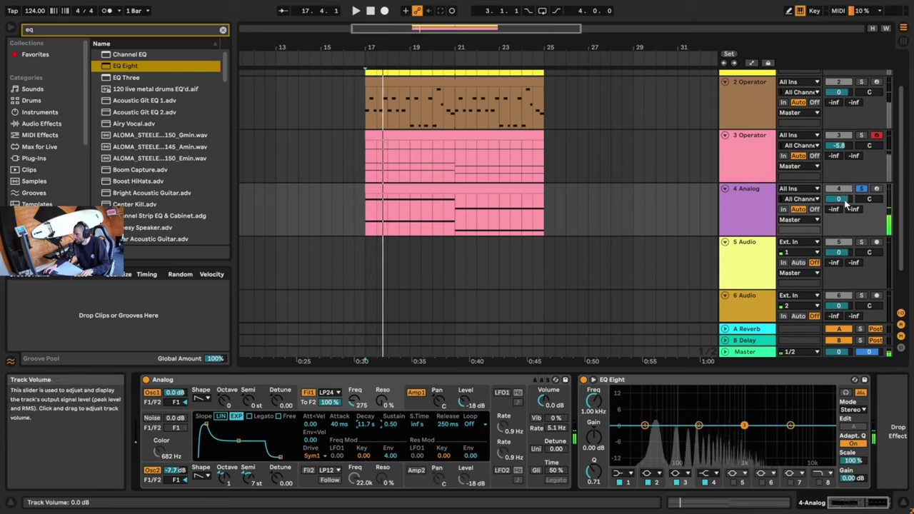
key(space)
key(space)
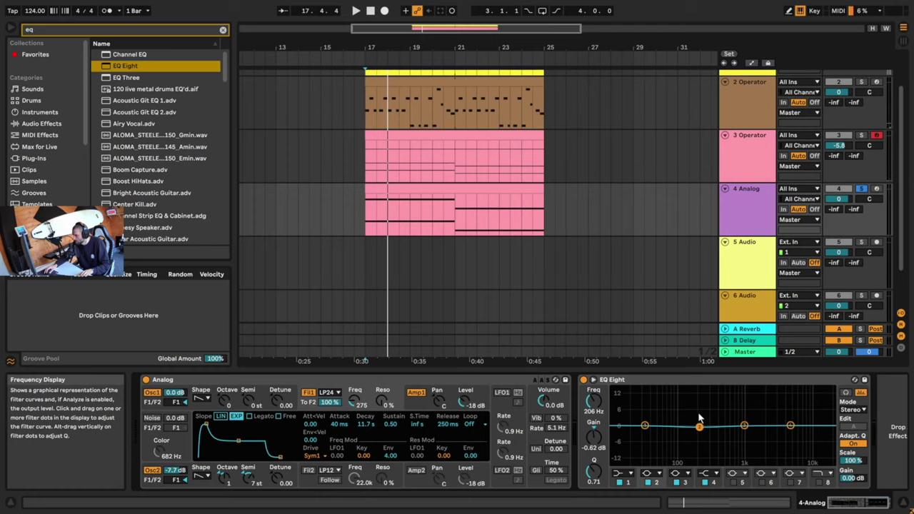
Cut EQ Eight band 2 by 5.83 dB at 194 Hz and boost band 1 5.08 dB at 68.1 Hz.
key(space)
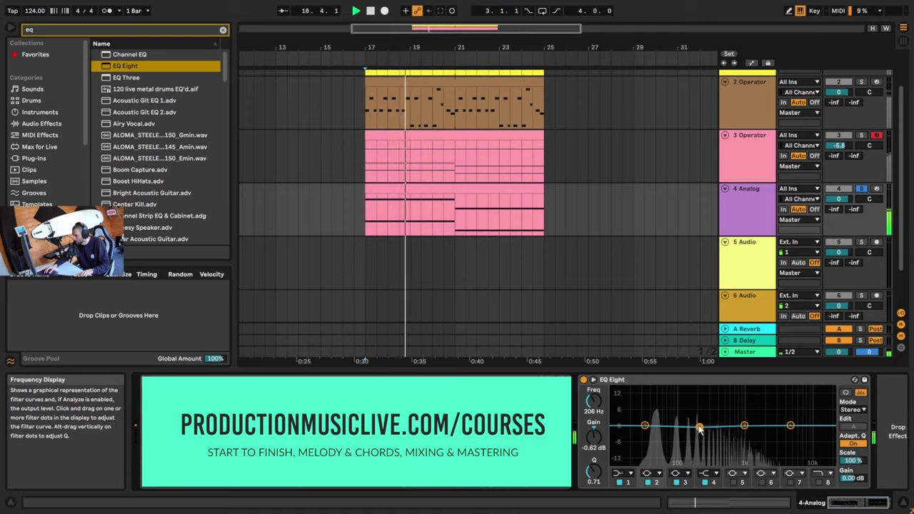
drag(699, 435, 698, 441)
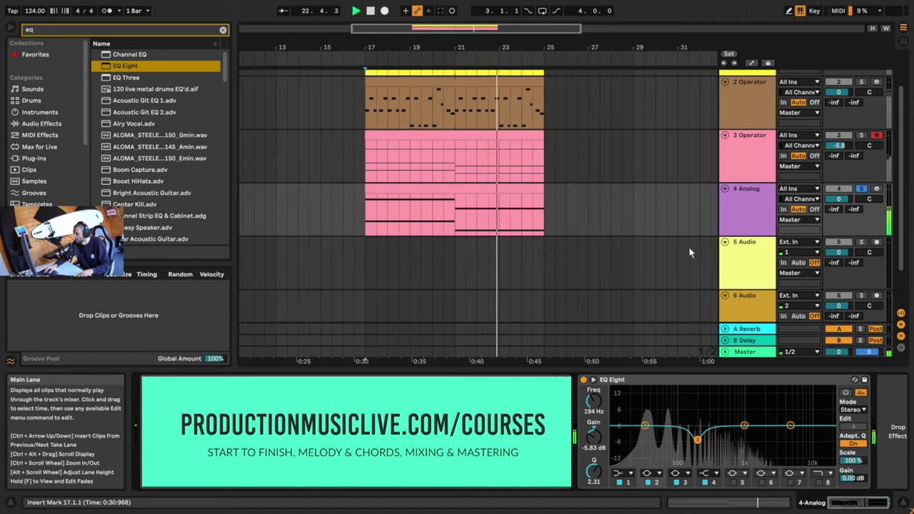
click(645, 426)
drag(645, 425, 667, 413)
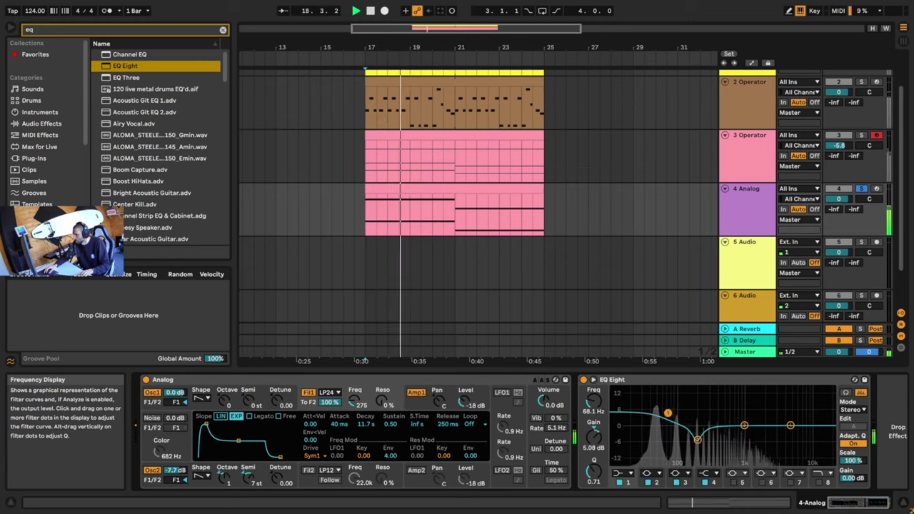
Unsolo the Analog track and play it back with the full mix from bar 17.
click(861, 189)
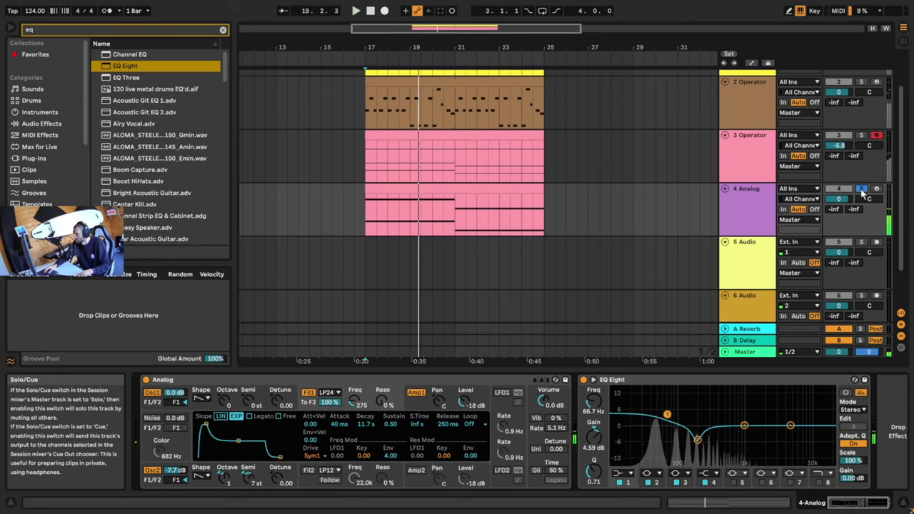
key(space)
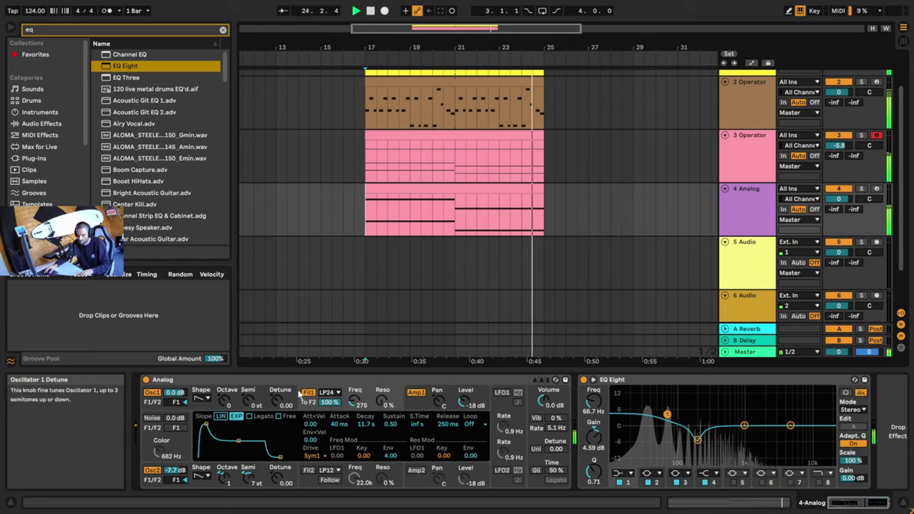
key(space)
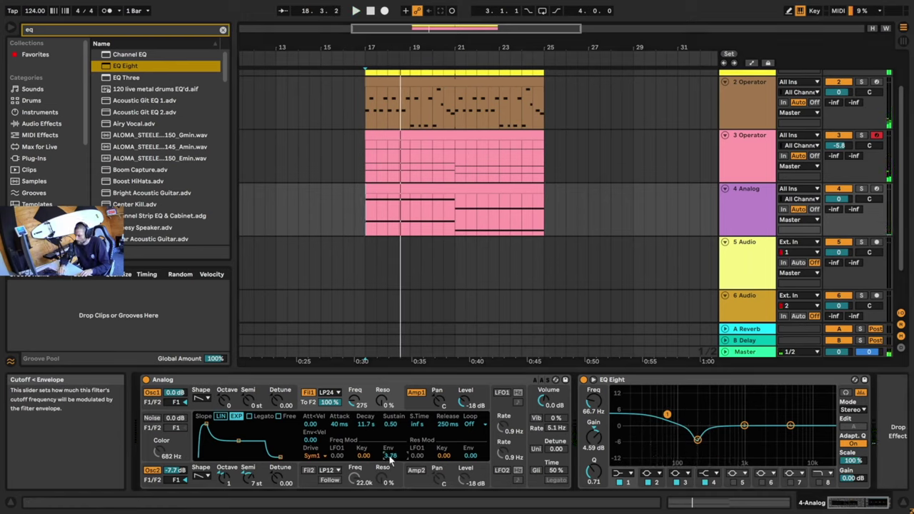
key(space)
Set Analog's filter envelope amount to 2.99 and its output volume to 3.4 dB.
scroll(389, 457, down, 2)
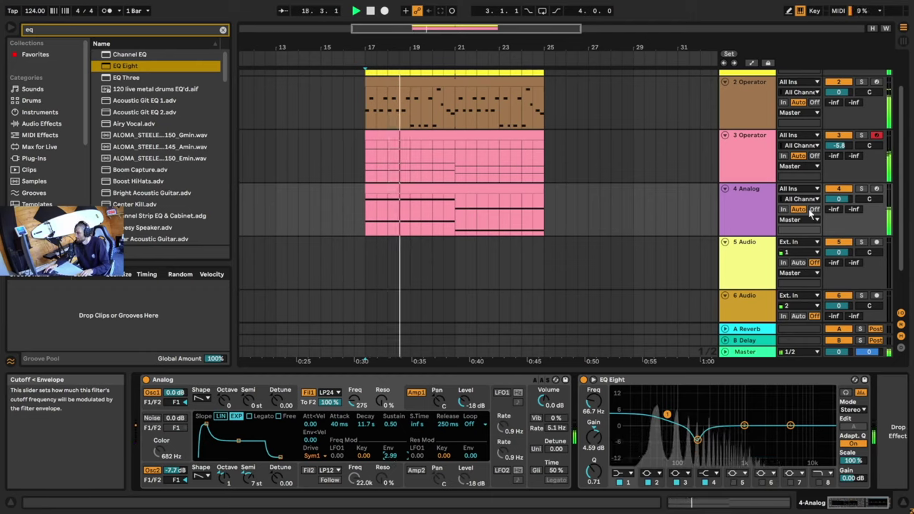
click(544, 399)
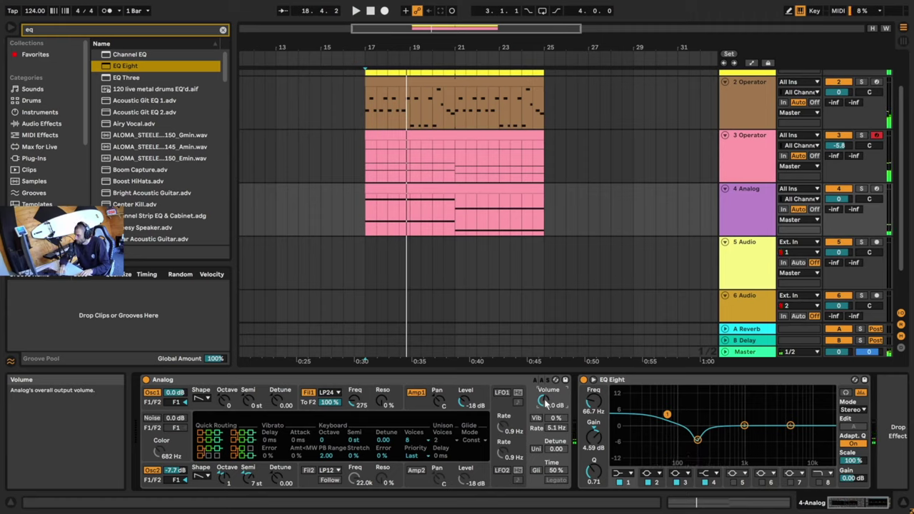
key(space)
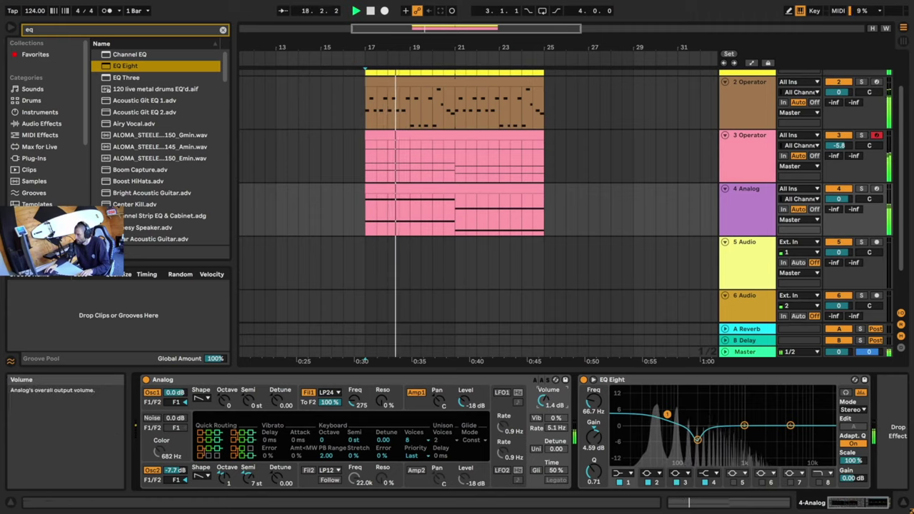
key(space)
key(space)
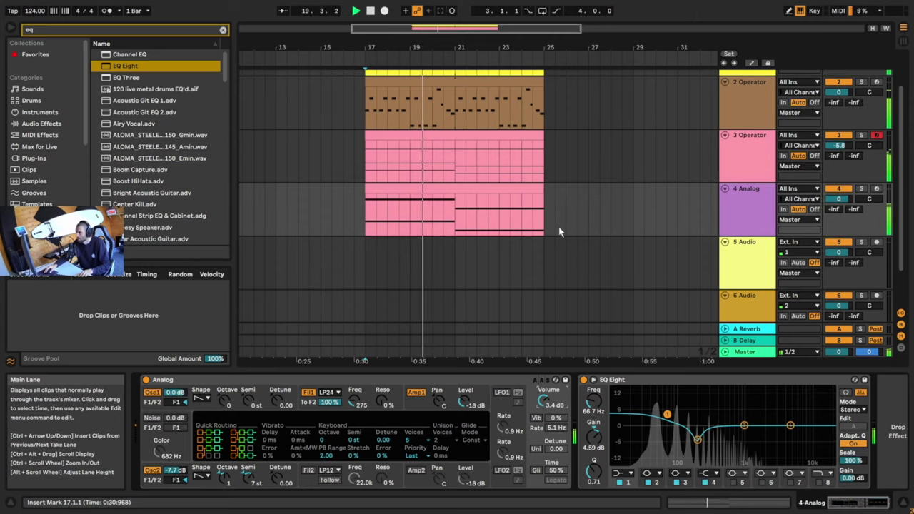
Bring the Dark Swarm track into view, play its clip from bar 17, and mute it to compare.
scroll(571, 218, up, 2)
scroll(571, 218, up, 1)
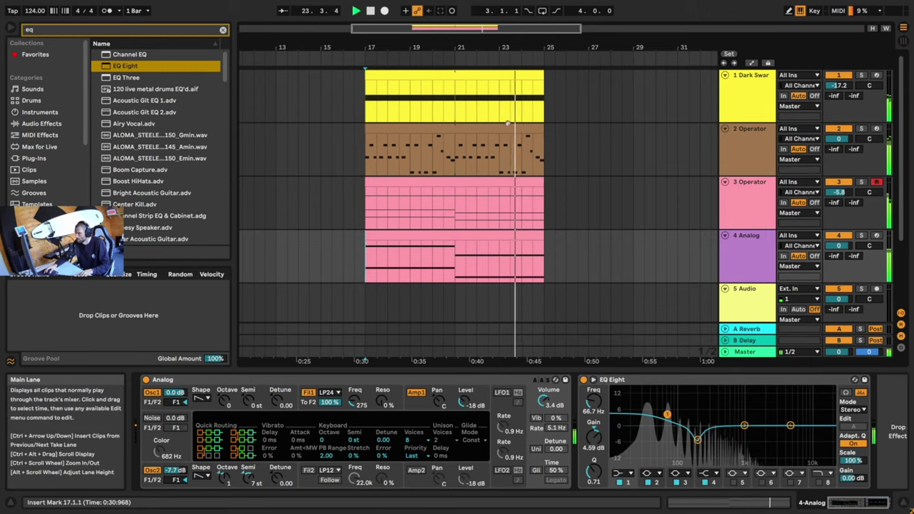
click(453, 73)
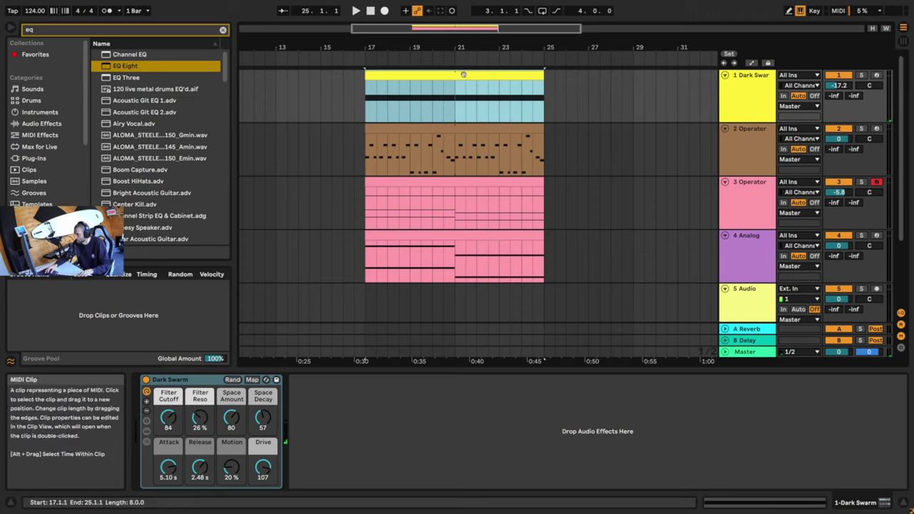
key(space)
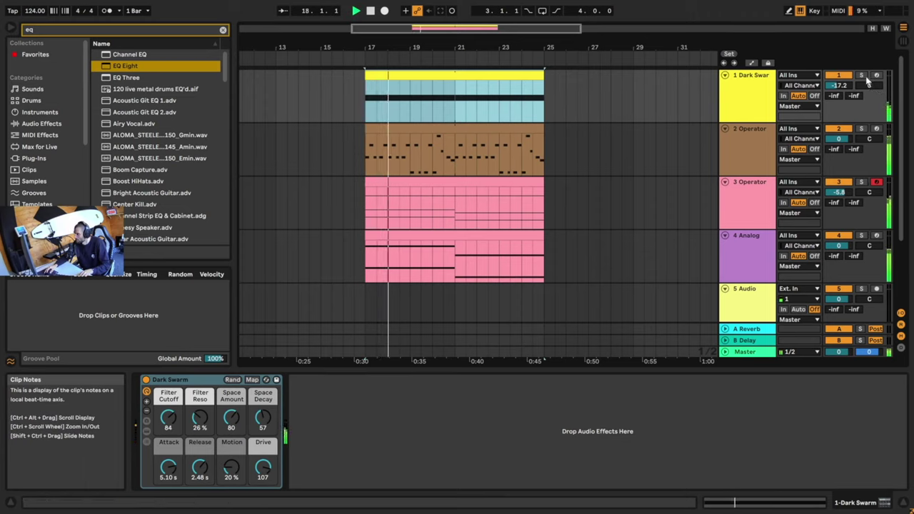
click(840, 75)
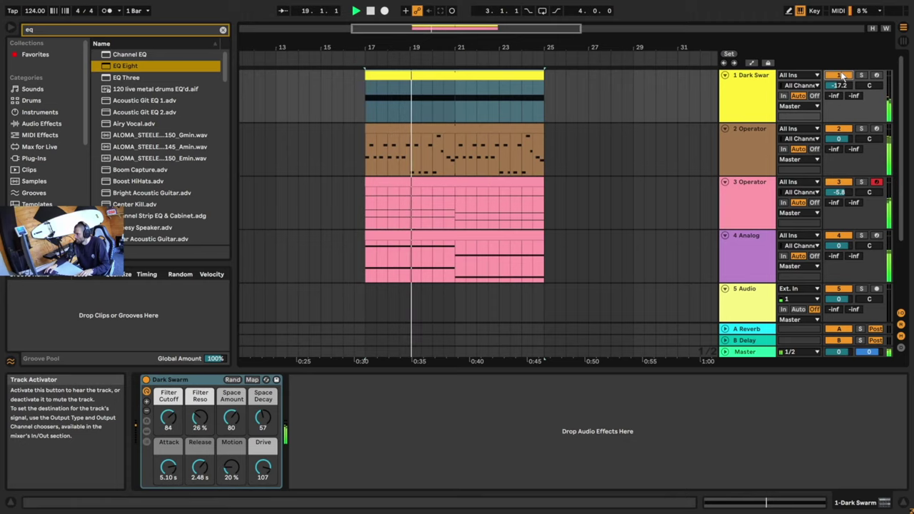
Raise the Dark Swarm clip's F#3 note an octave to F#4.
key(space)
double_click(457, 74)
drag(490, 354, 673, 404)
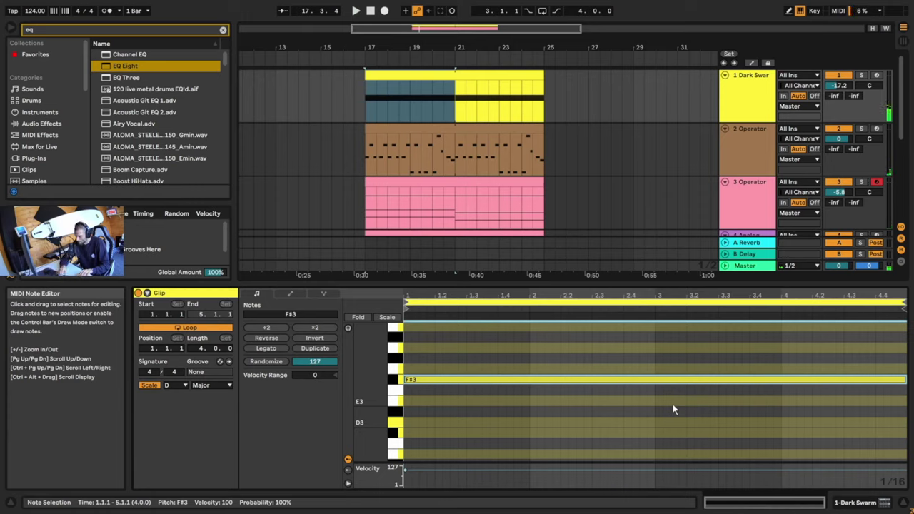
key(shift+Up)
key(space)
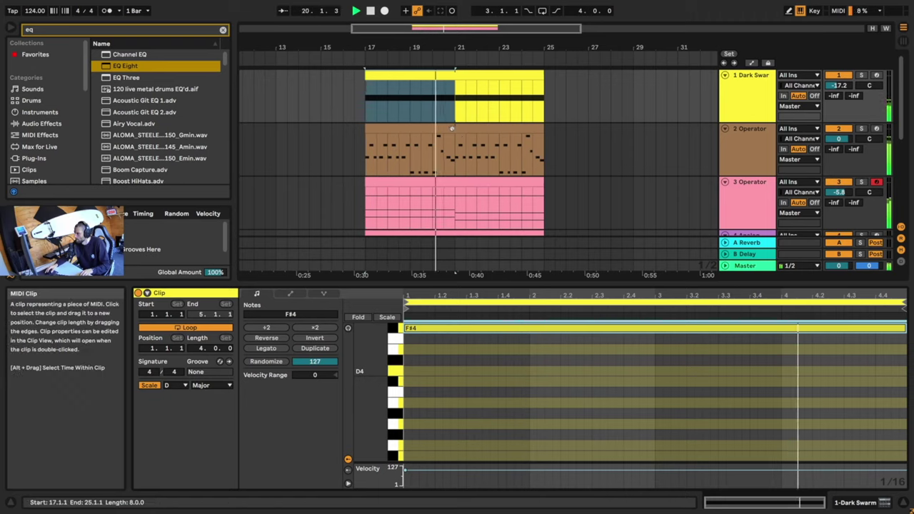
Set Dark Swarm's volume to -11.1 dB and solo 3 Operator, showing its effects chain.
drag(839, 86, 839, 76)
key(space)
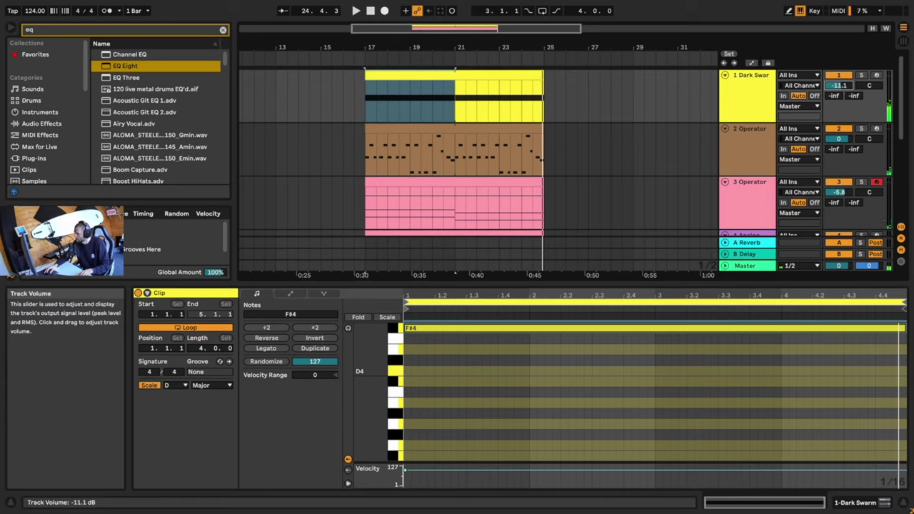
key(space)
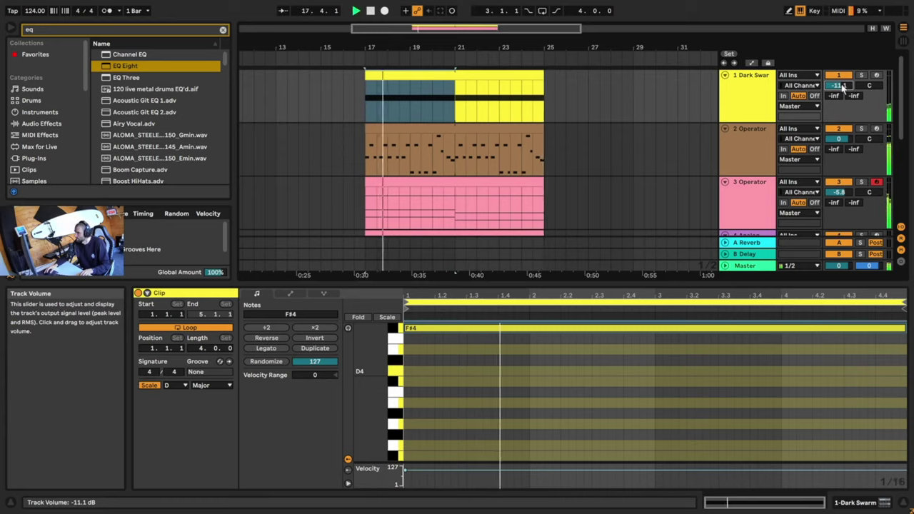
click(862, 181)
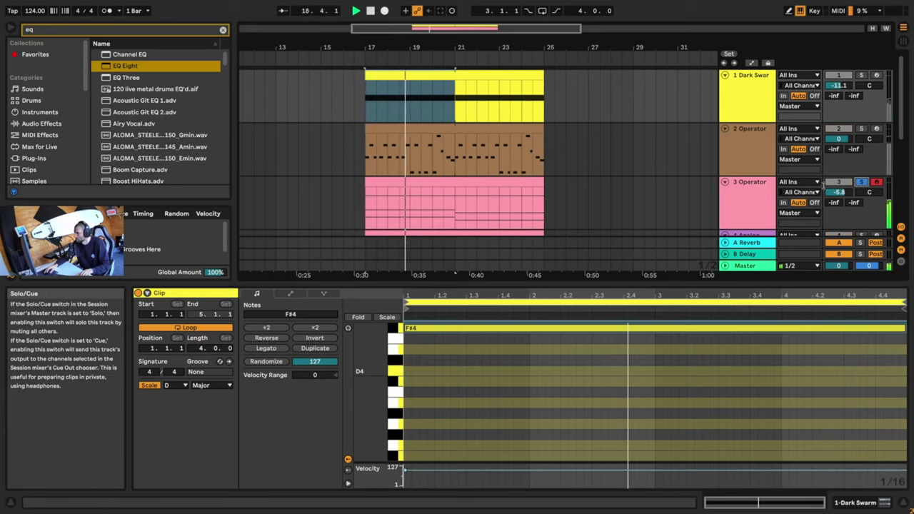
double_click(751, 193)
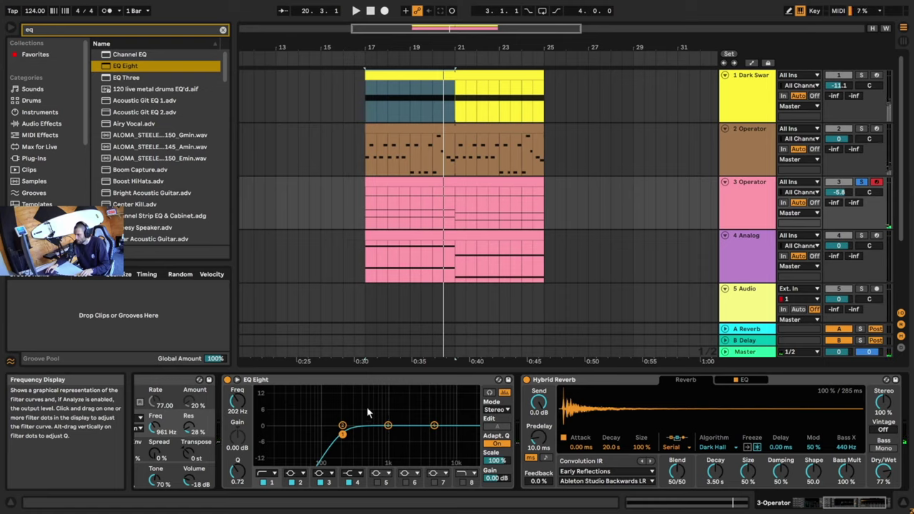
Cut 3 Operator's EQ Eight band 3 by 11.8 dB at 367 Hz and set the track to -7.8 dB.
key(space)
key(space)
drag(388, 426, 359, 459)
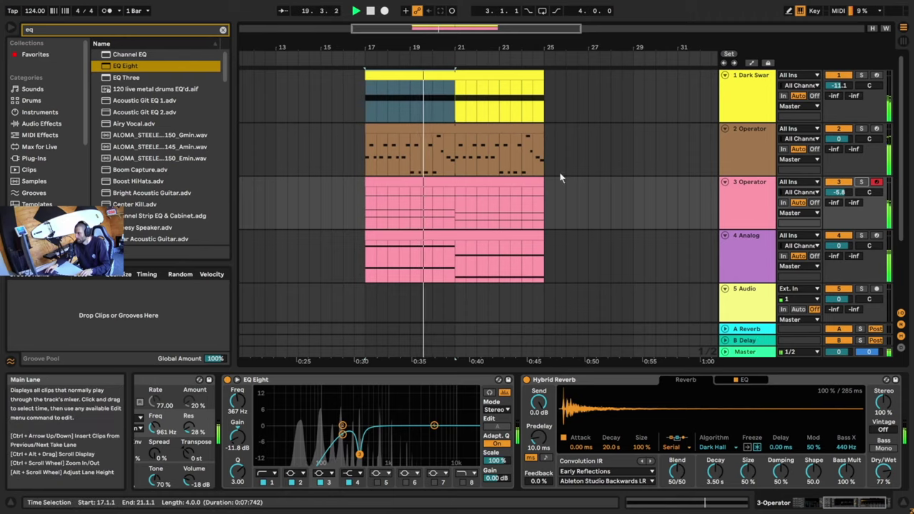
mouse_move(845, 191)
mouse_down()
mouse_move(844, 159)
mouse_move(844, 199)
mouse_up()
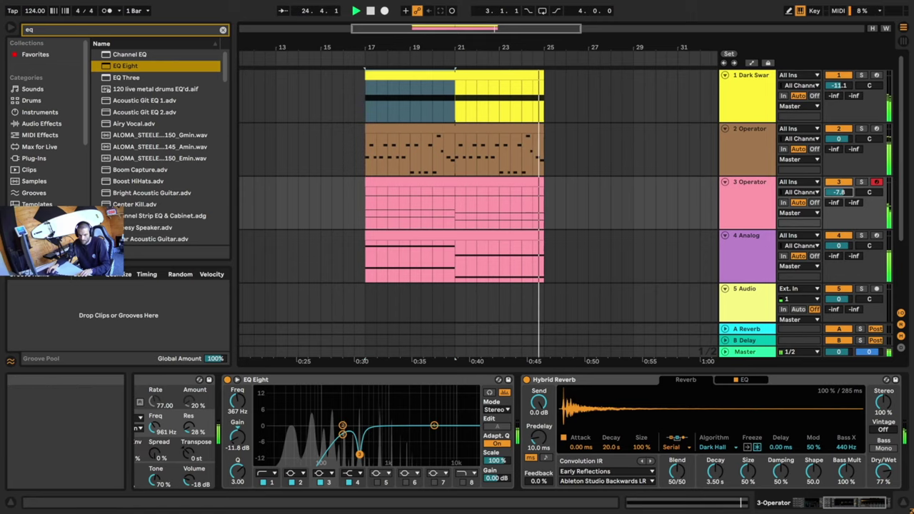
key(space)
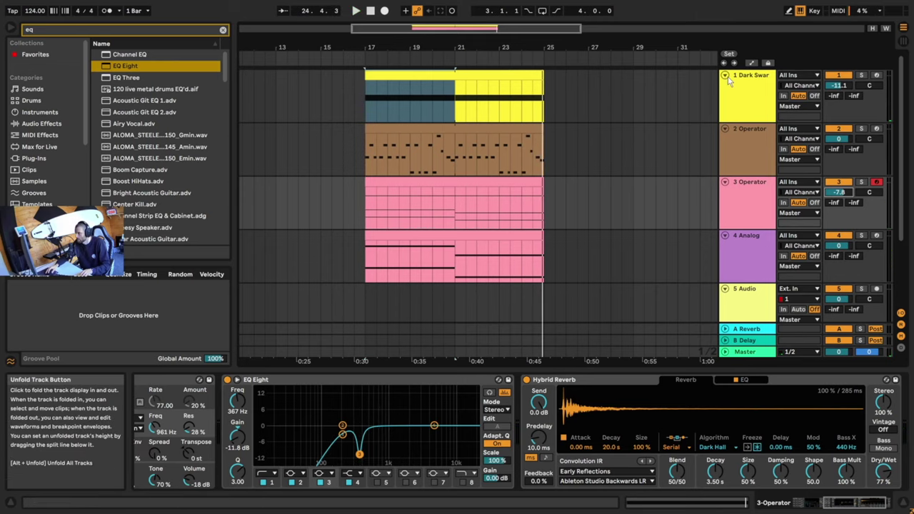
Duplicate the bar 17–25 clips on tracks 1–4 so the section runs to bar 33.
click(552, 85)
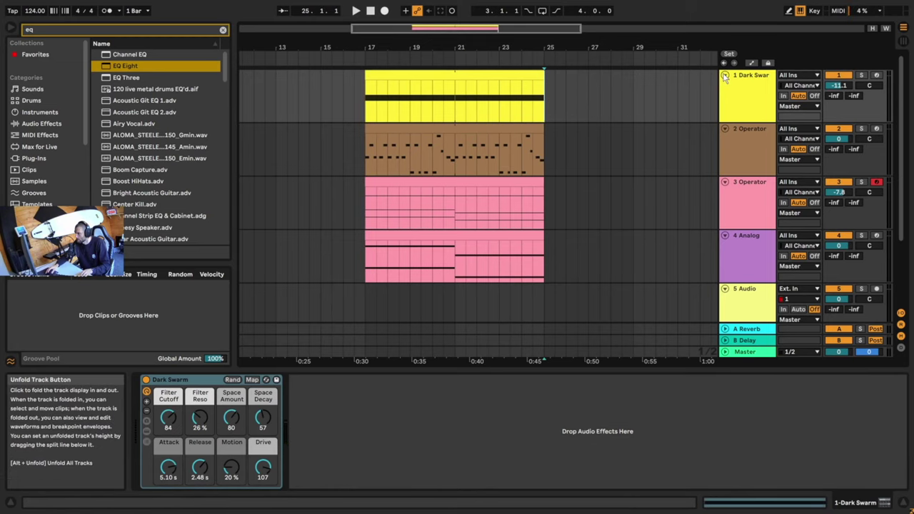
alt+click(725, 76)
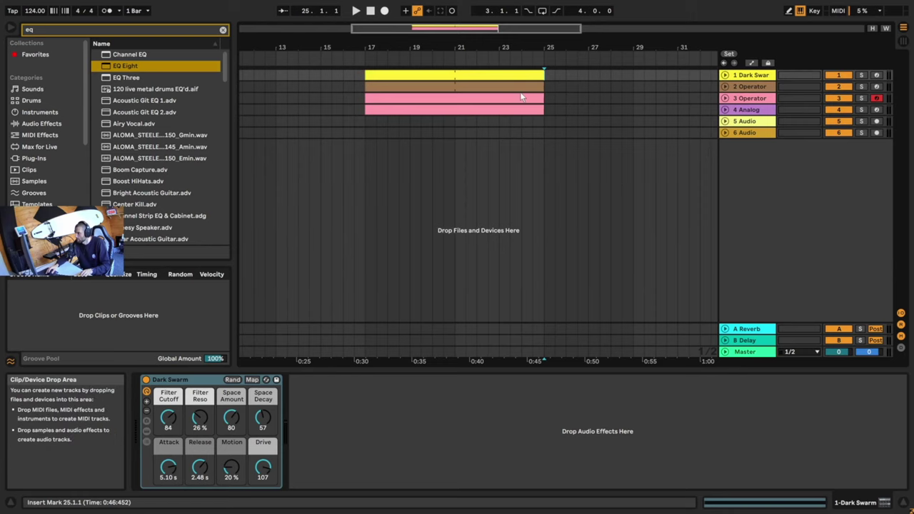
drag(544, 73, 364, 115)
key(ctrl+d)
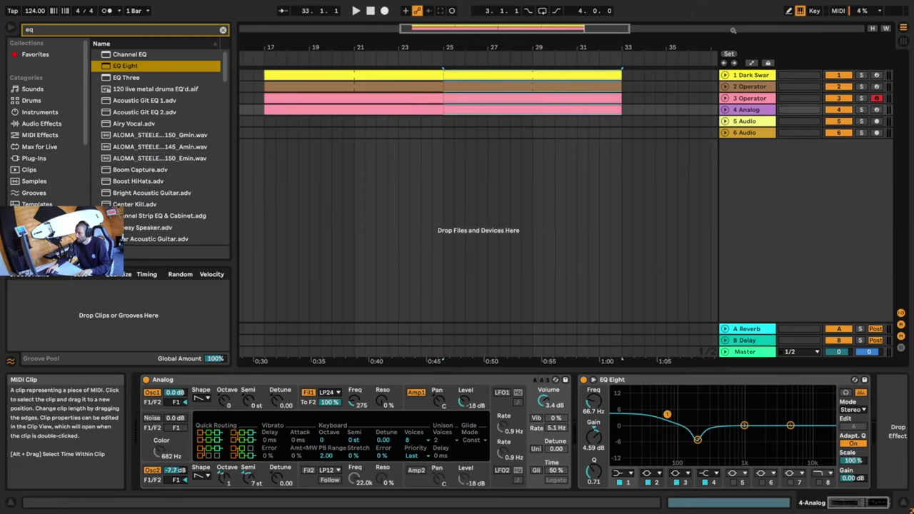
key(minus)
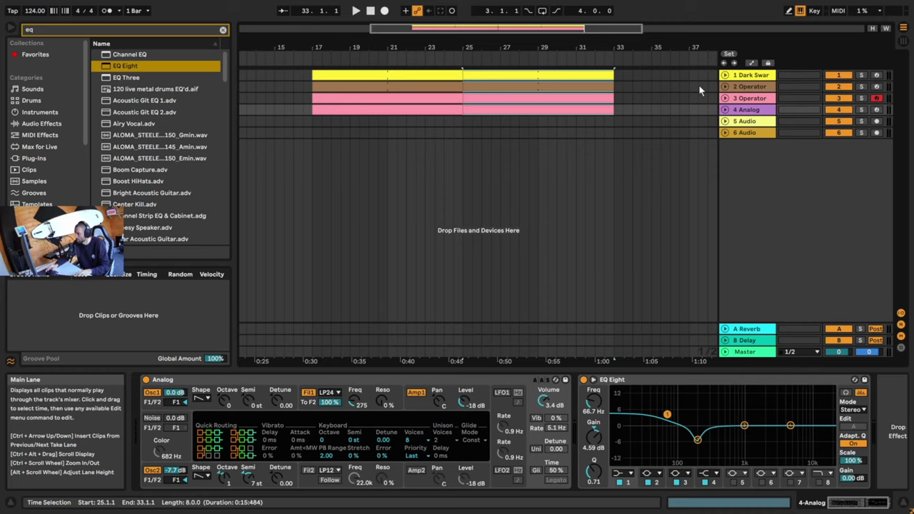
click(751, 99)
click(751, 110)
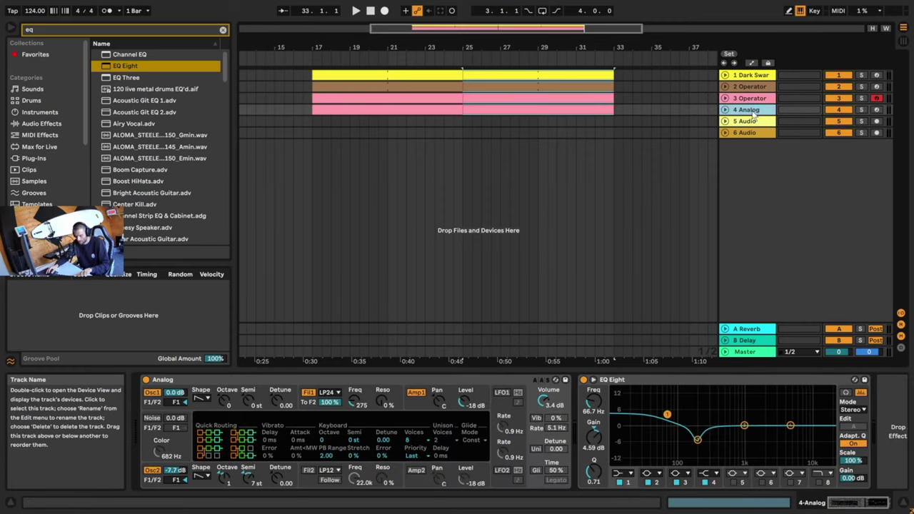
Insert MIDI track 5 with an empty clip spanning bars 25–33.
key(ctrl+shift+t)
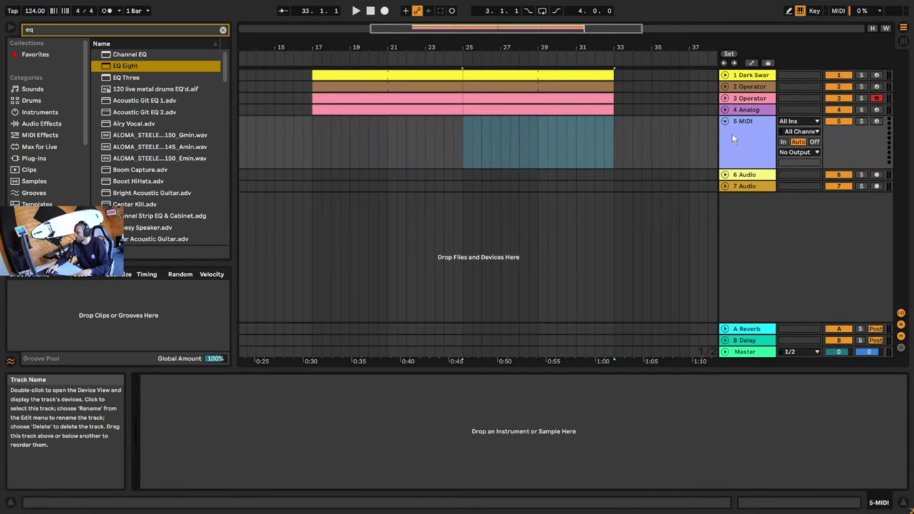
drag(465, 136, 613, 134)
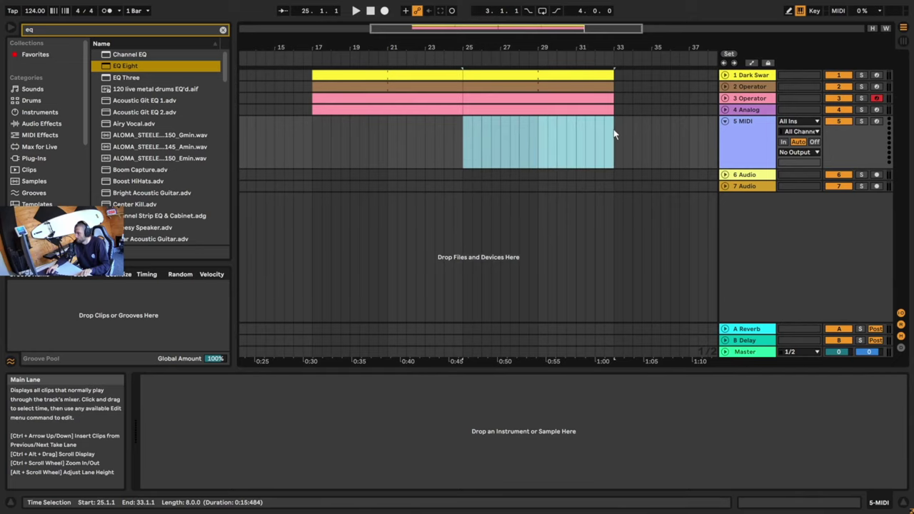
key(ctrl+shift+m)
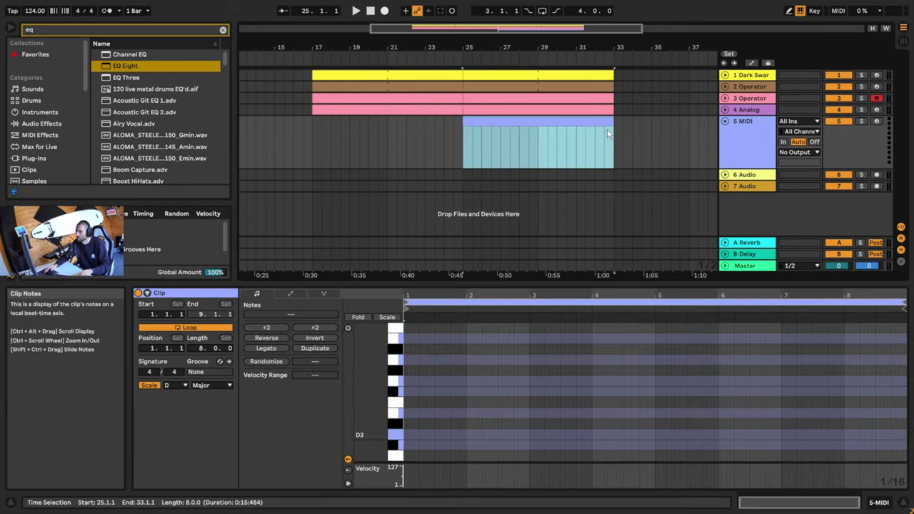
Browse Sounds > Strings and preview the Second Stellar Strings preset.
click(223, 30)
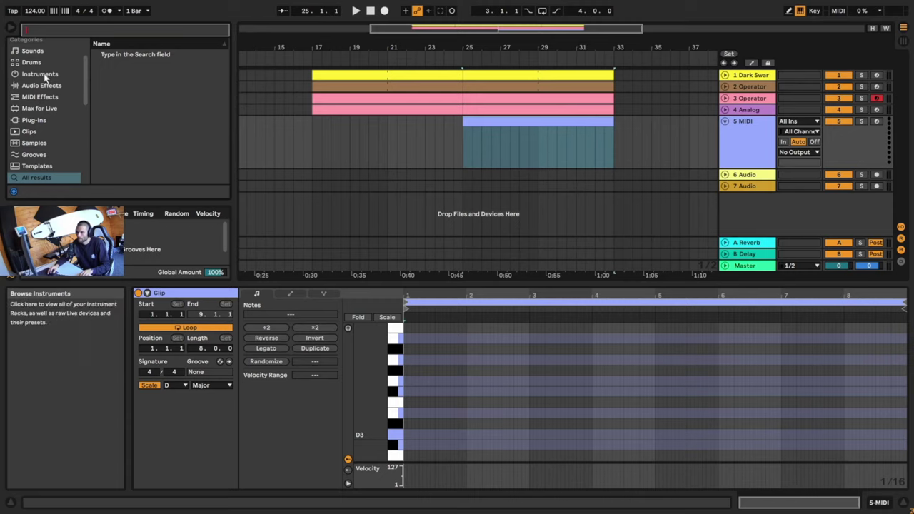
click(32, 89)
scroll(135, 138, up, 2)
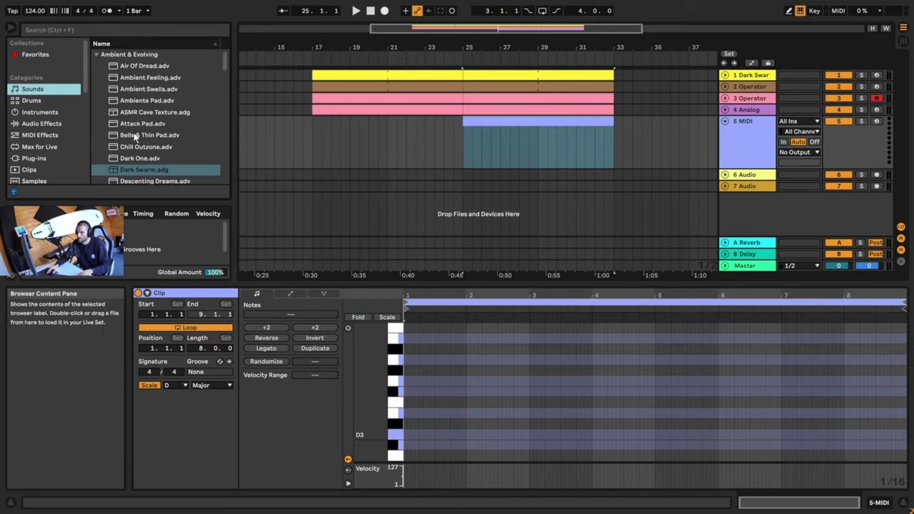
click(98, 55)
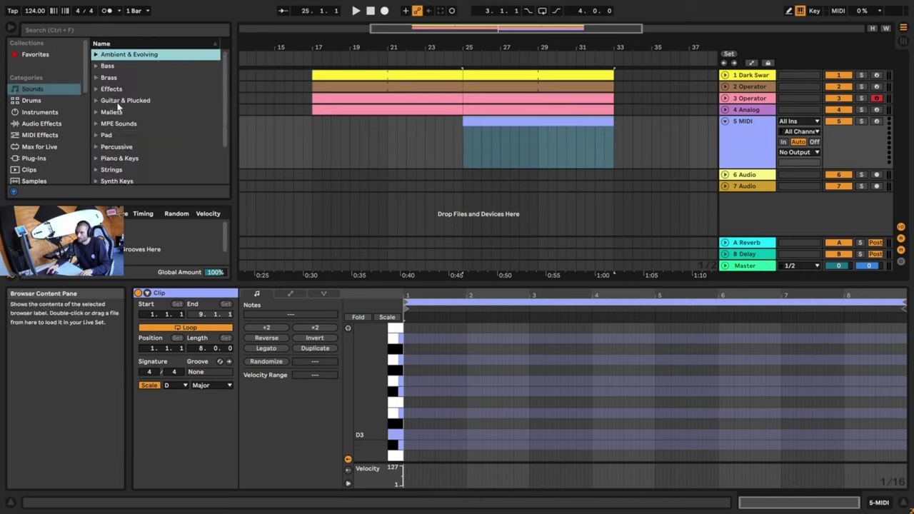
click(97, 170)
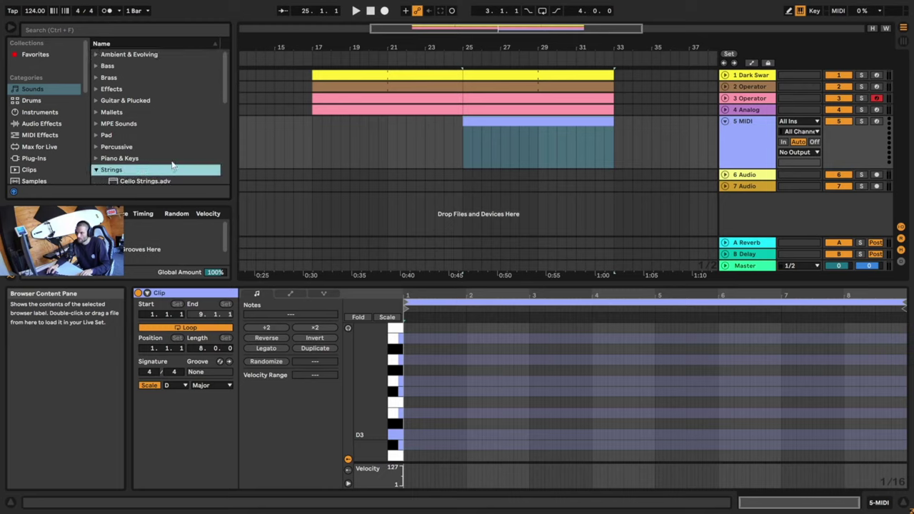
scroll(173, 167, down, 3)
scroll(168, 174, down, 3)
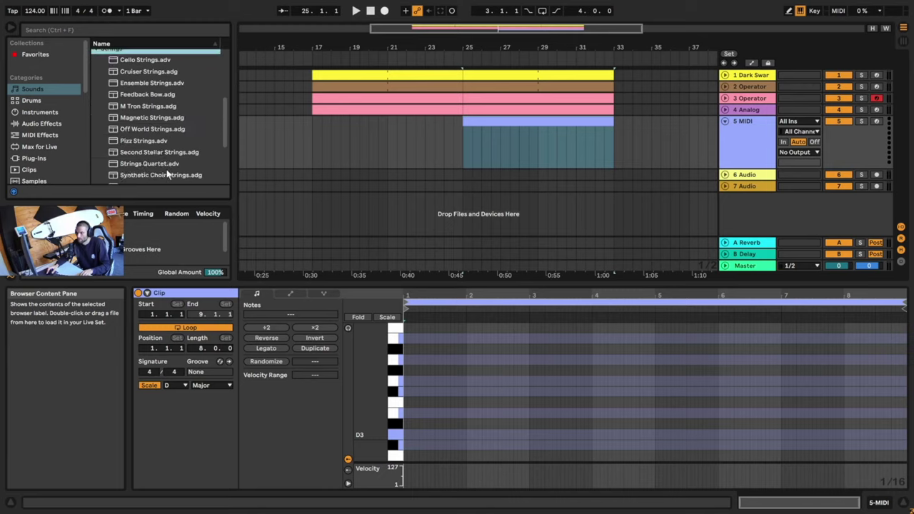
click(165, 153)
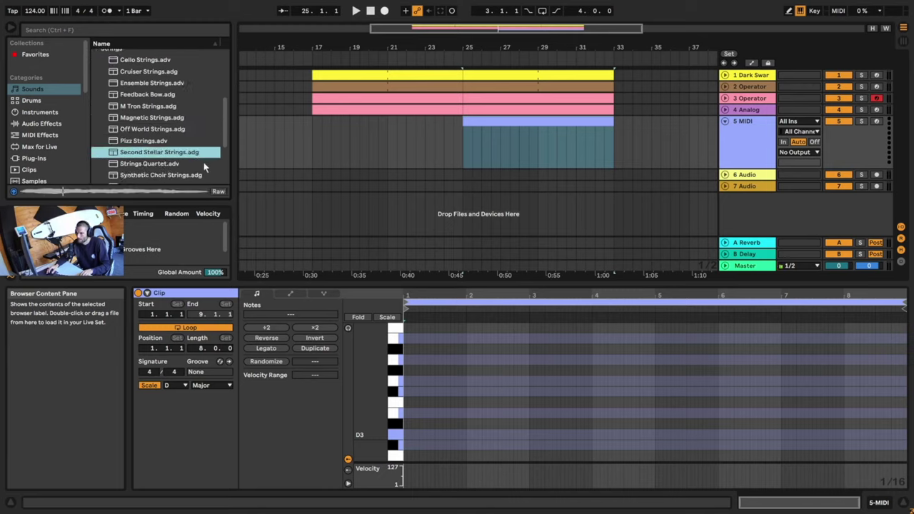
Load Second Stellar Strings on track 5 and draw a D3 note spanning bars 1–3.
double_click(165, 158)
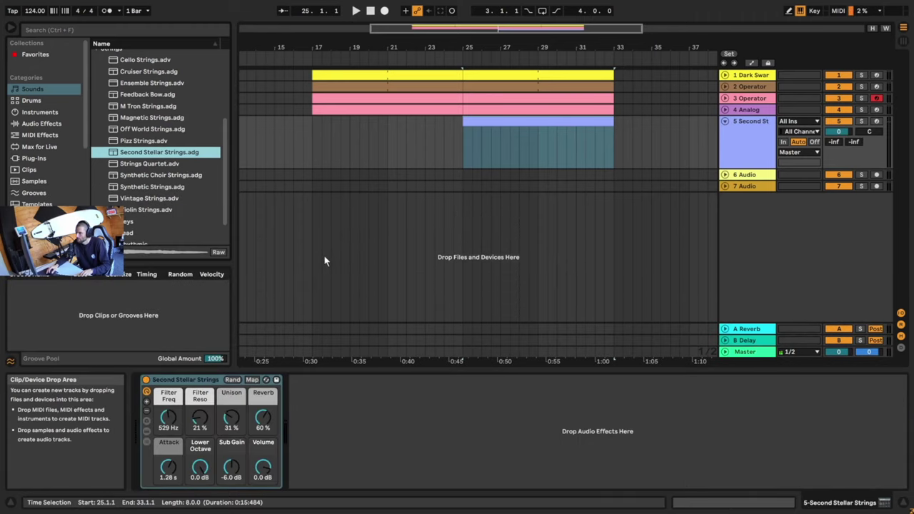
key(shift+Tab)
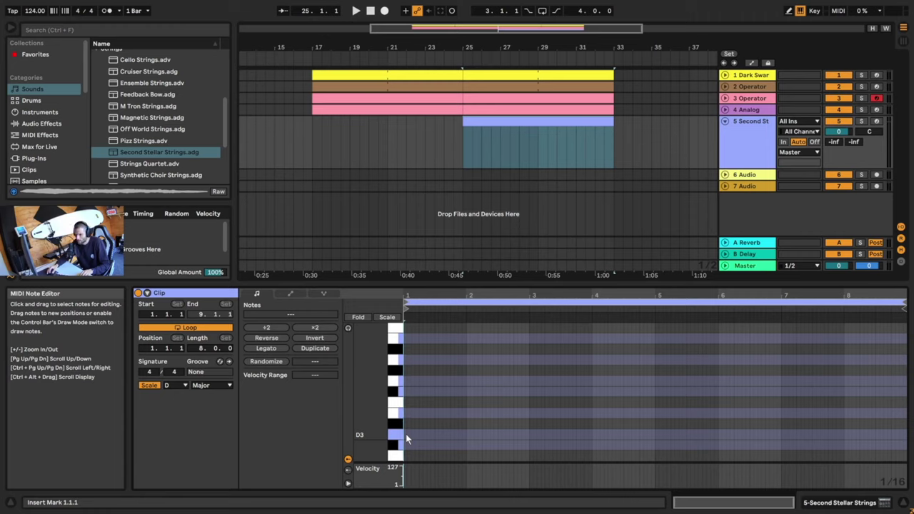
double_click(404, 434)
drag(406, 434, 530, 441)
key(space)
key(space)
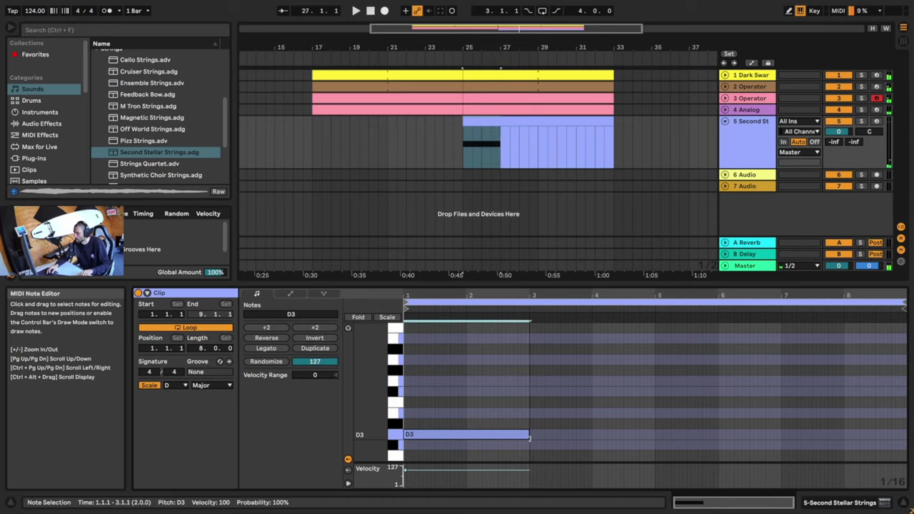
Duplicate the note up to E3 at bar 3, then draw an A2 note from bar 5 to bar 9.
key(ctrl+d)
drag(586, 434, 586, 413)
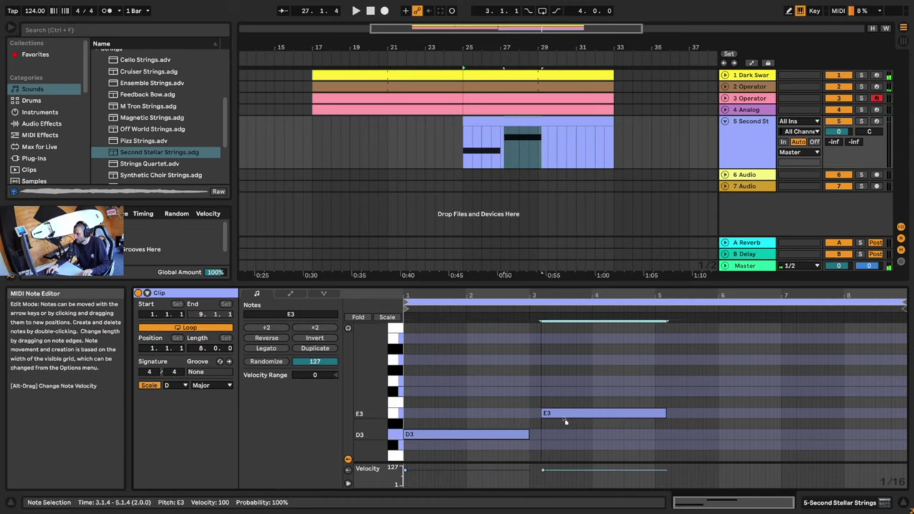
key(space)
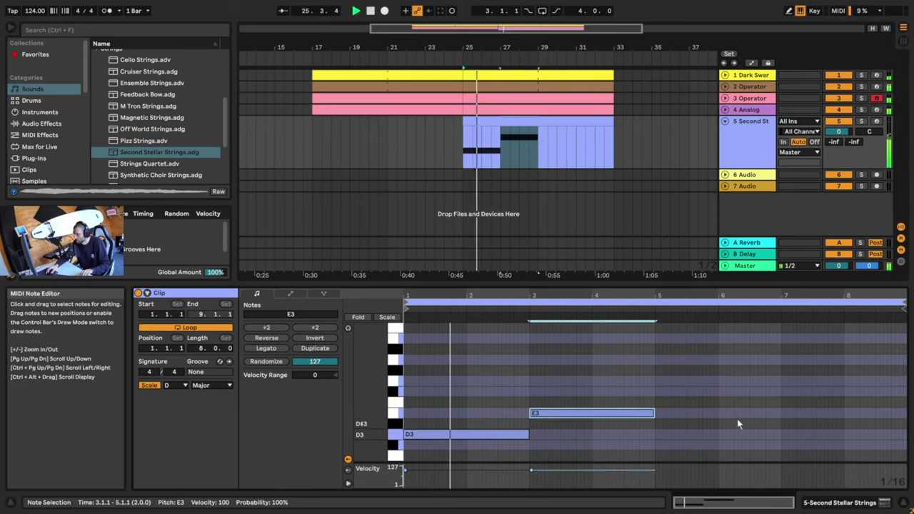
scroll(757, 422, down, 2)
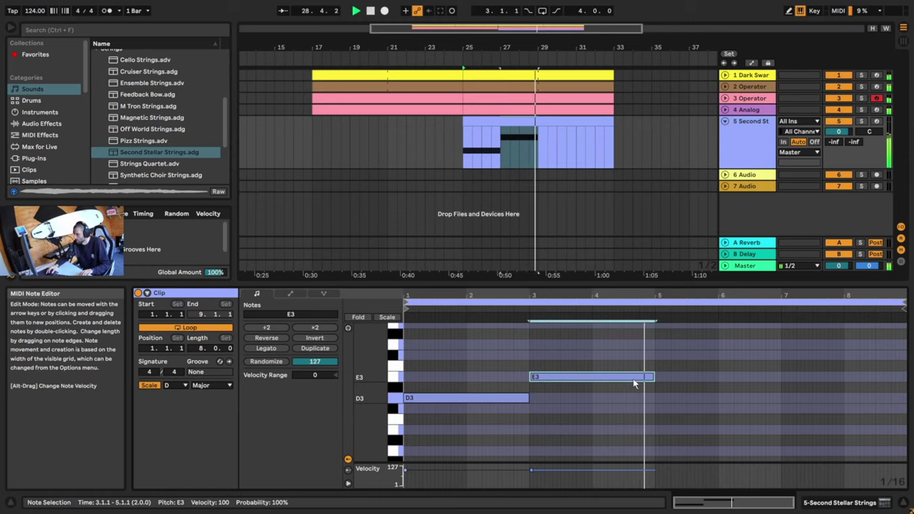
click(657, 431)
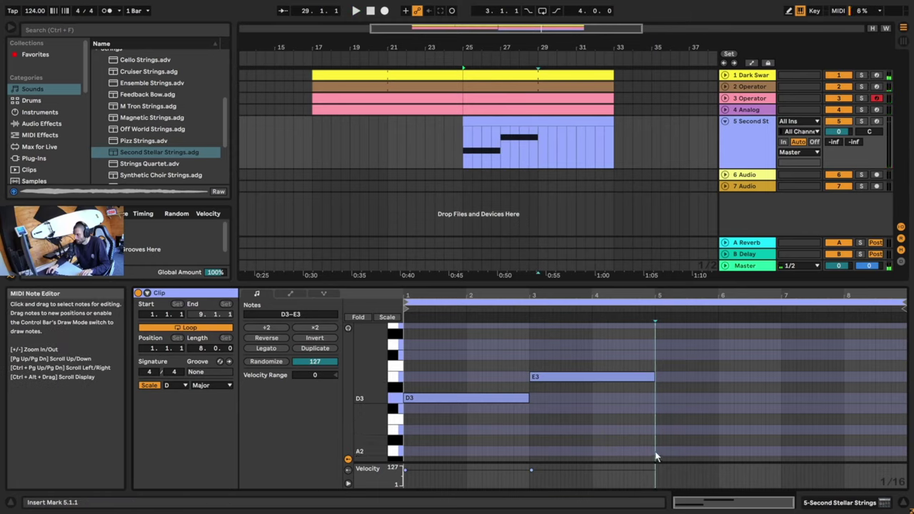
double_click(656, 452)
drag(659, 452, 859, 451)
key(space)
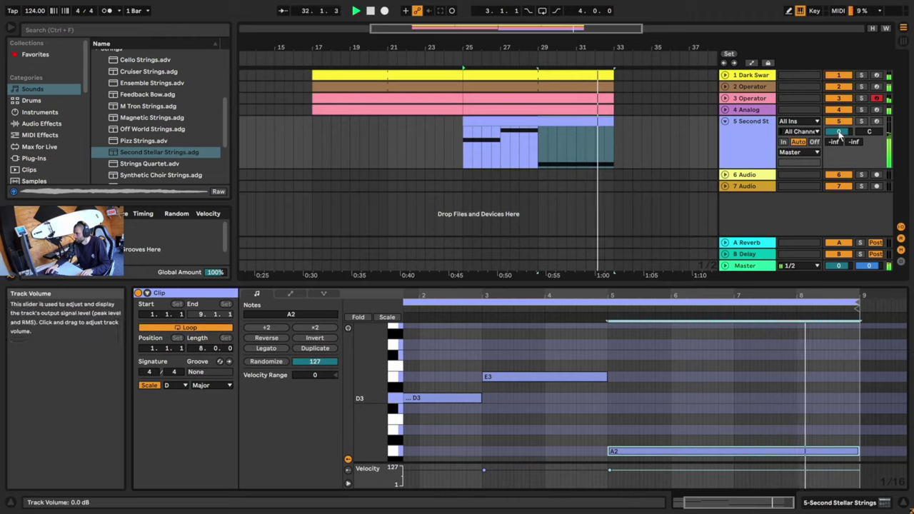
Loop the strings clip over bars 25–33 and audition it from bar 32.
click(556, 123)
key(space)
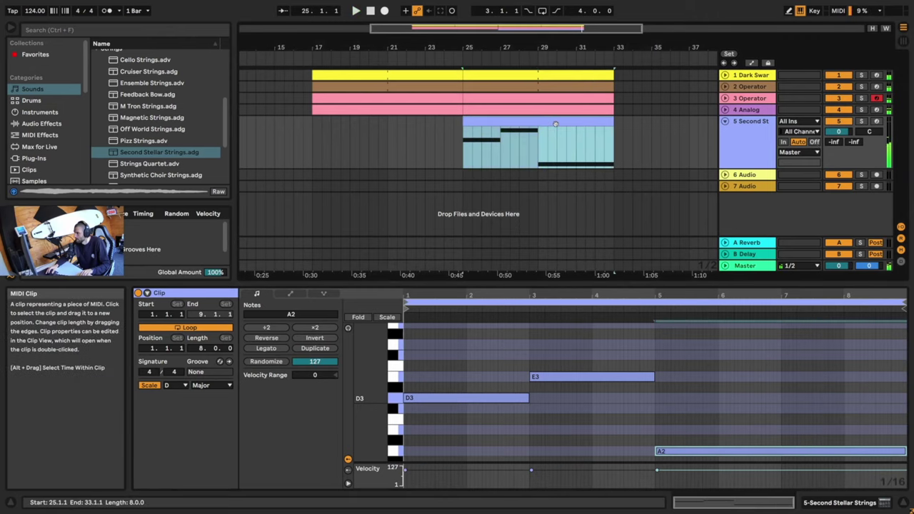
key(ctrl+l)
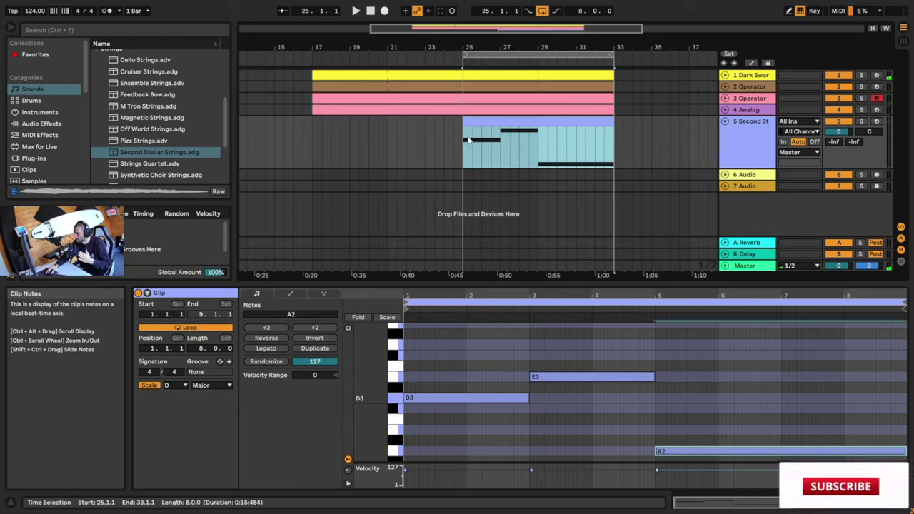
click(587, 147)
key(space)
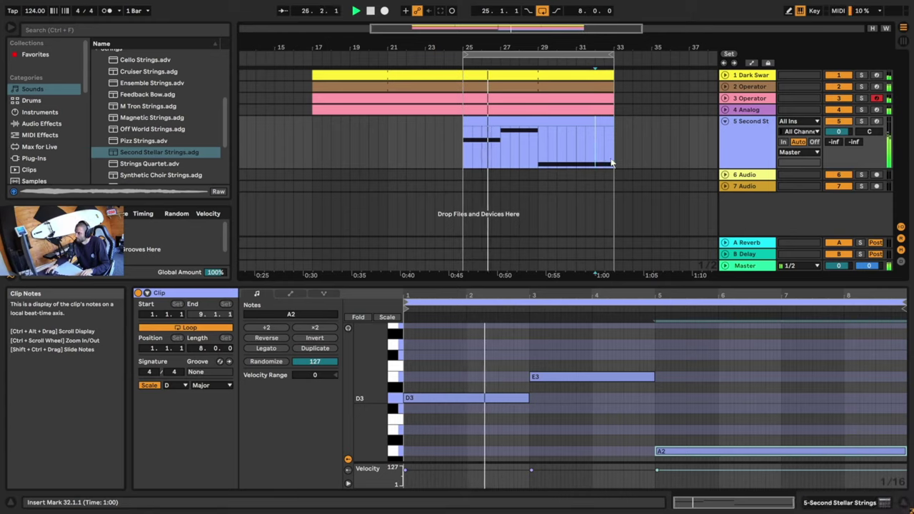
key(space)
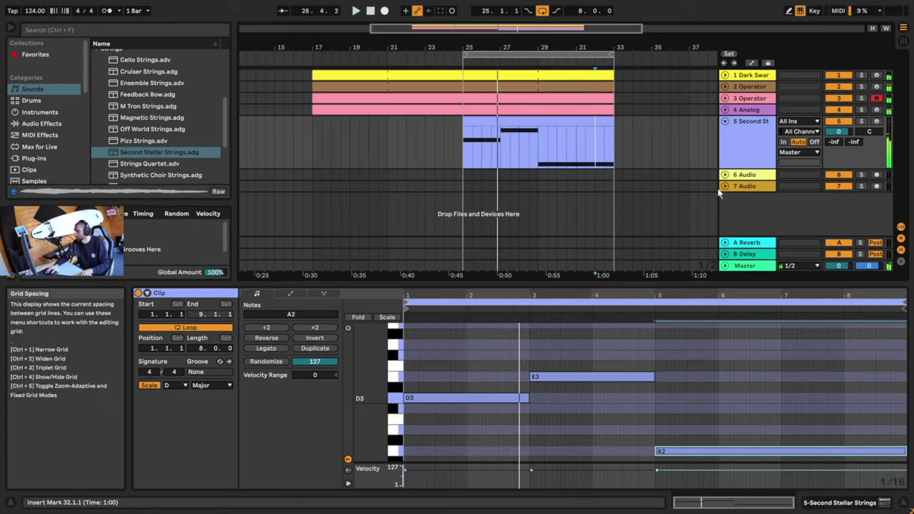
Lower the Second Stellar Strings track volume to -6.1 dB during playback.
click(844, 132)
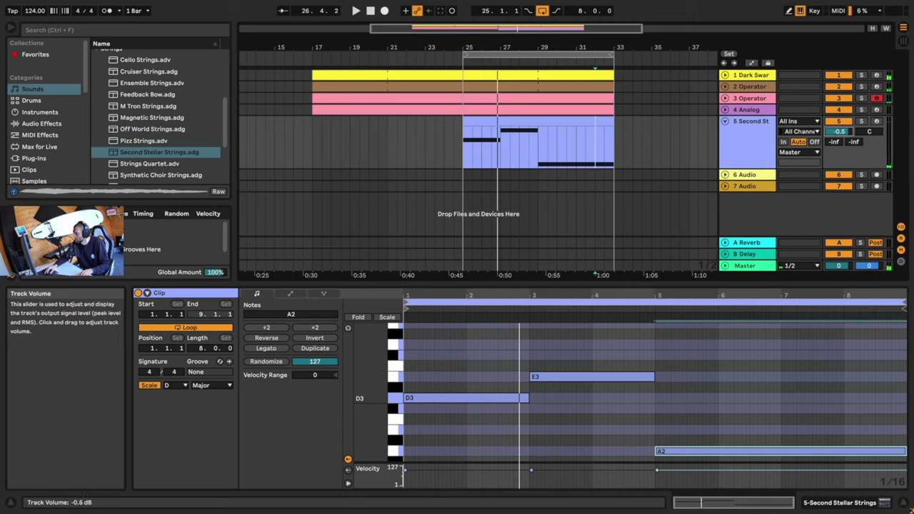
key(space)
drag(844, 132, 844, 144)
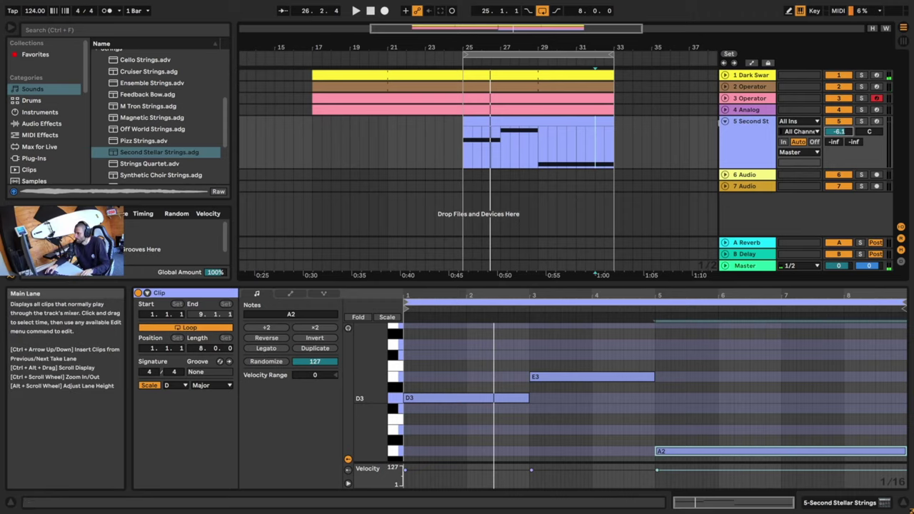
Fold the strings track and rename the first two tracks Drone and Melody.
click(725, 121)
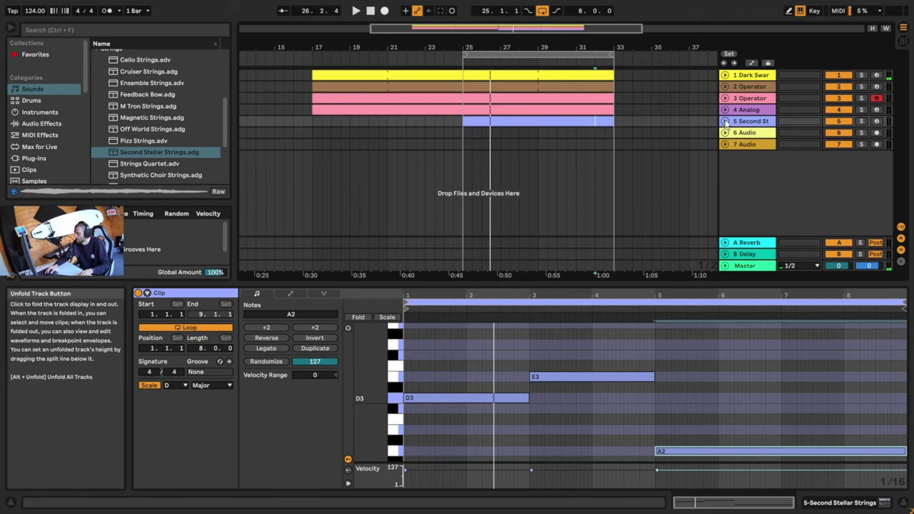
click(748, 77)
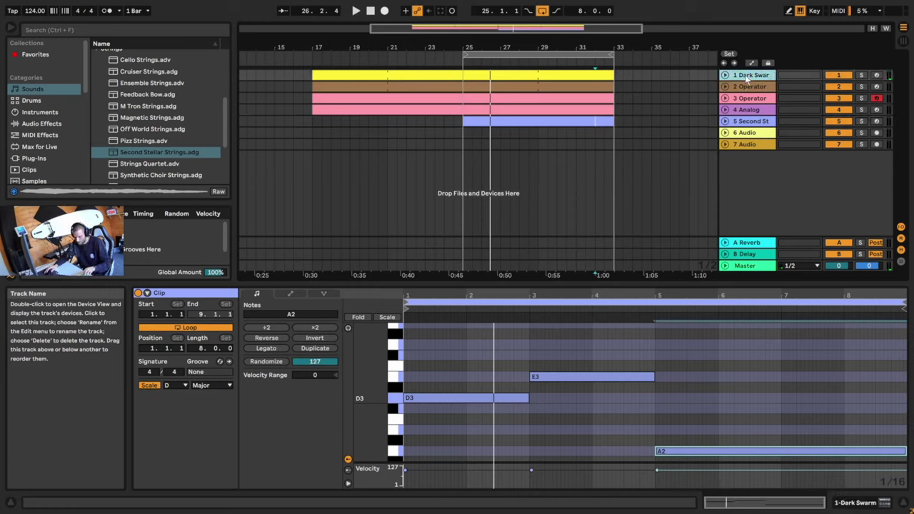
key(ctrl+r)
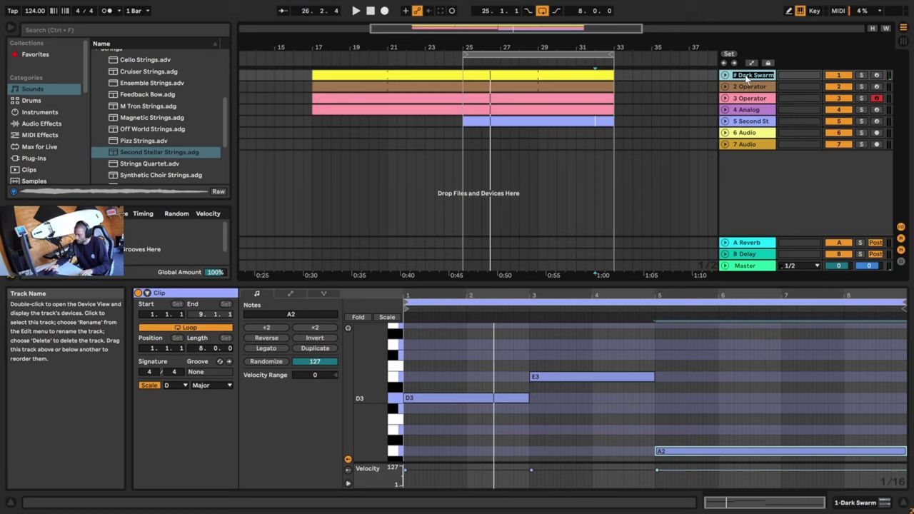
text(Drone)
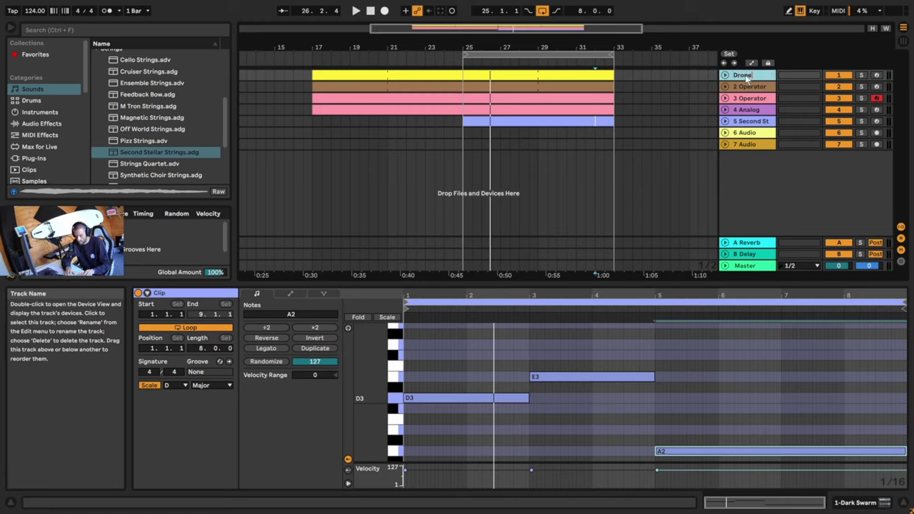
key(Tab)
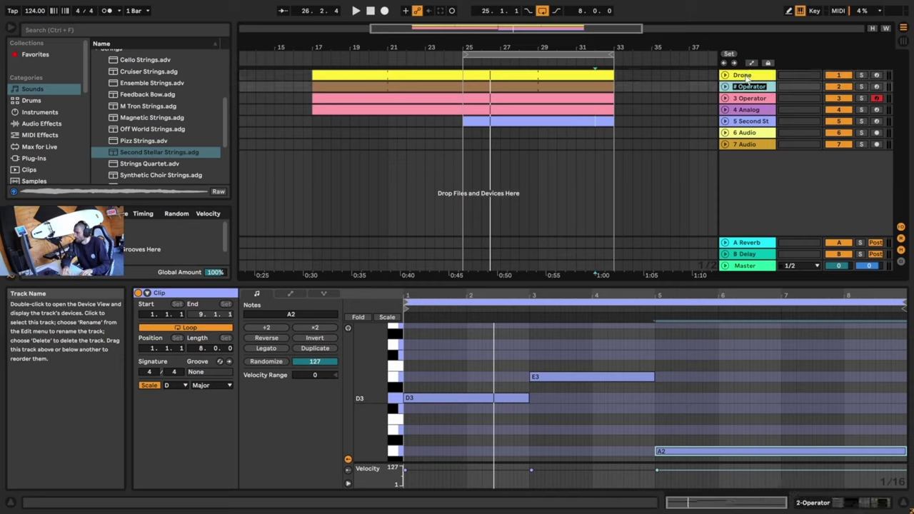
click(725, 87)
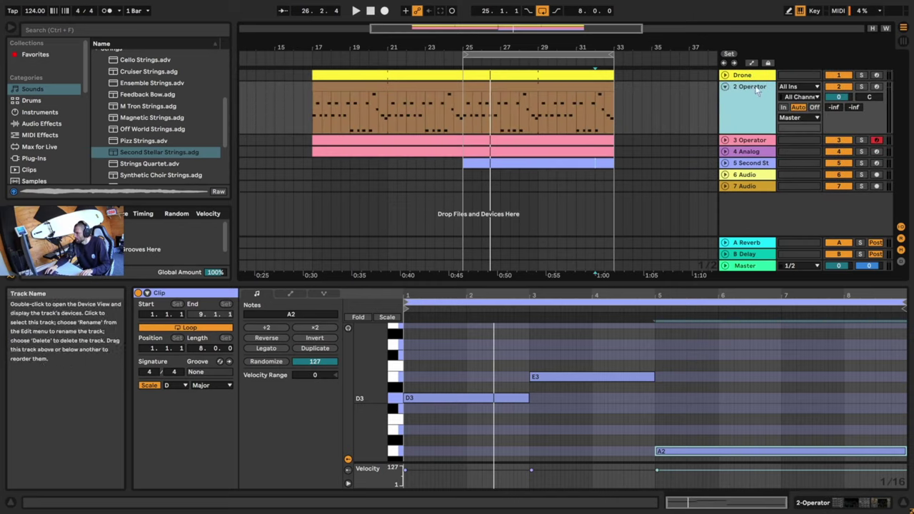
key(ctrl+r)
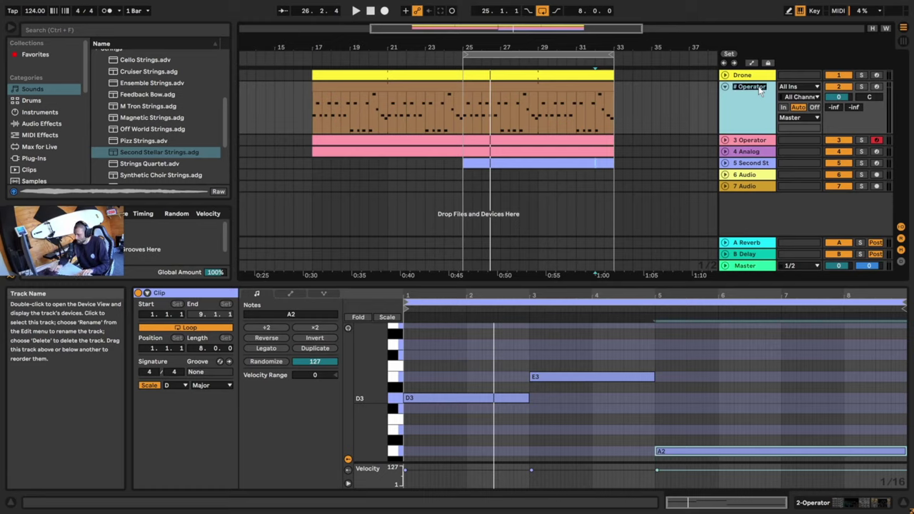
text(Melody)
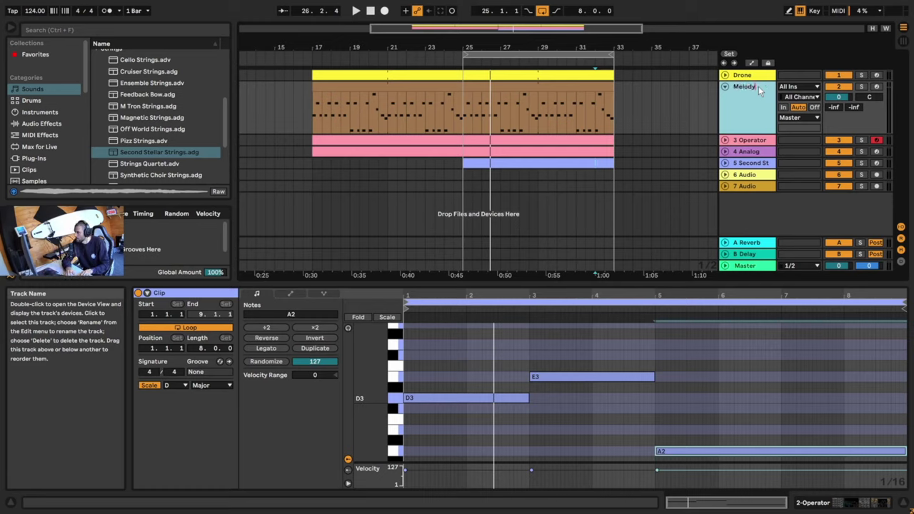
key(Tab)
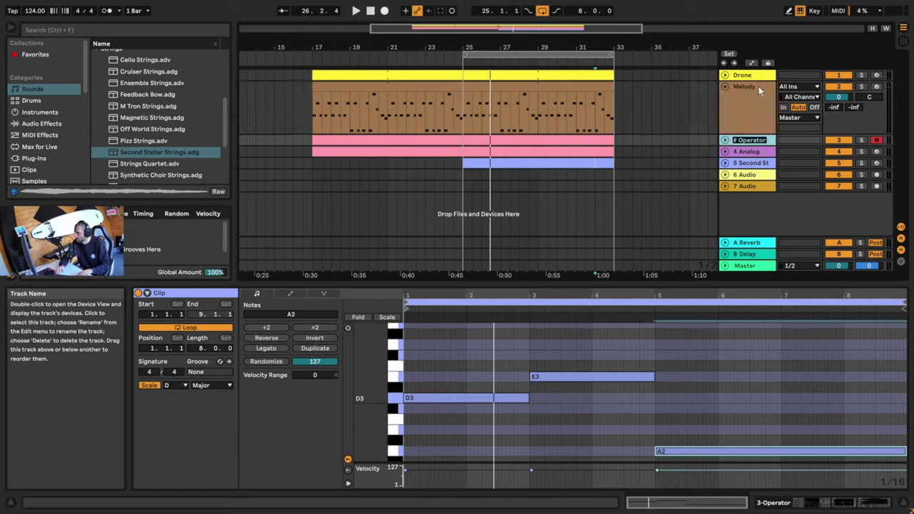
Name tracks 3–5 Pad, Bass and String, and drag the loop start back toward bar 17.
text(Pad)
key(Tab)
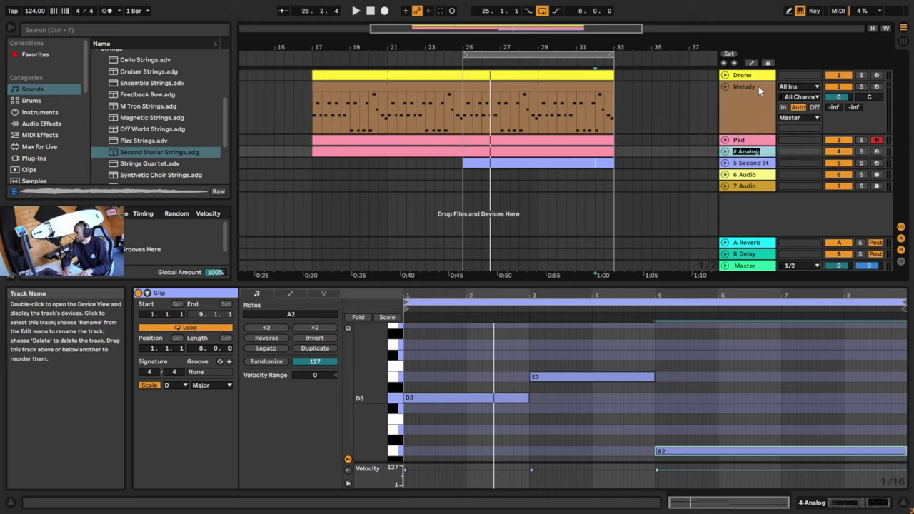
text(Bass)
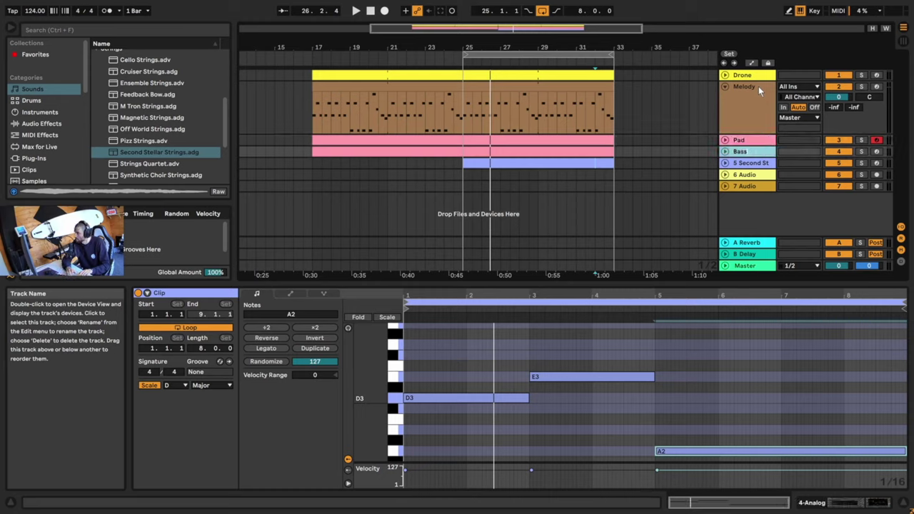
key(Tab)
text(String)
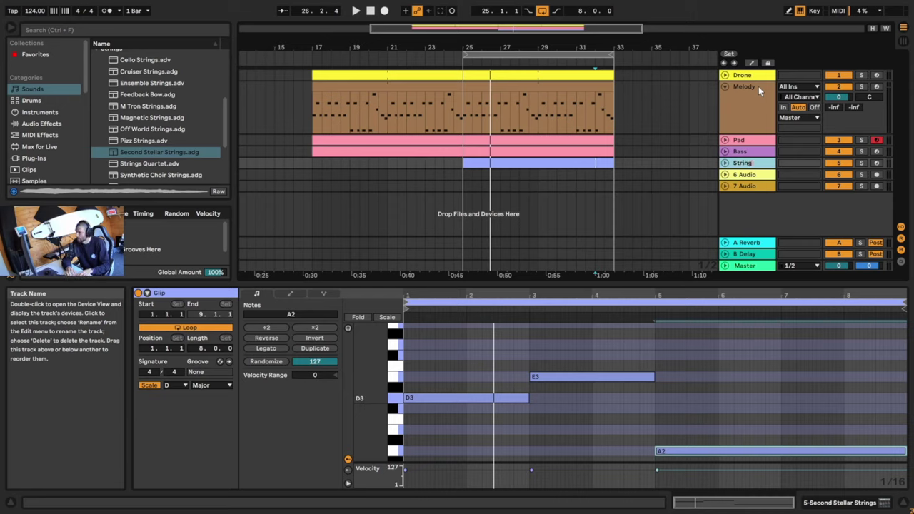
click(724, 87)
drag(464, 54, 312, 55)
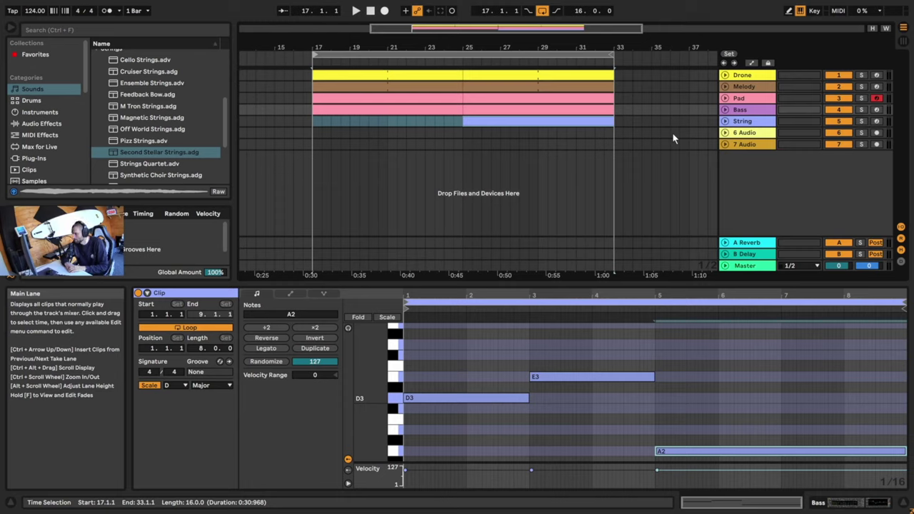
Recolour the Bass track magenta from its right-click colour palette.
click(750, 77)
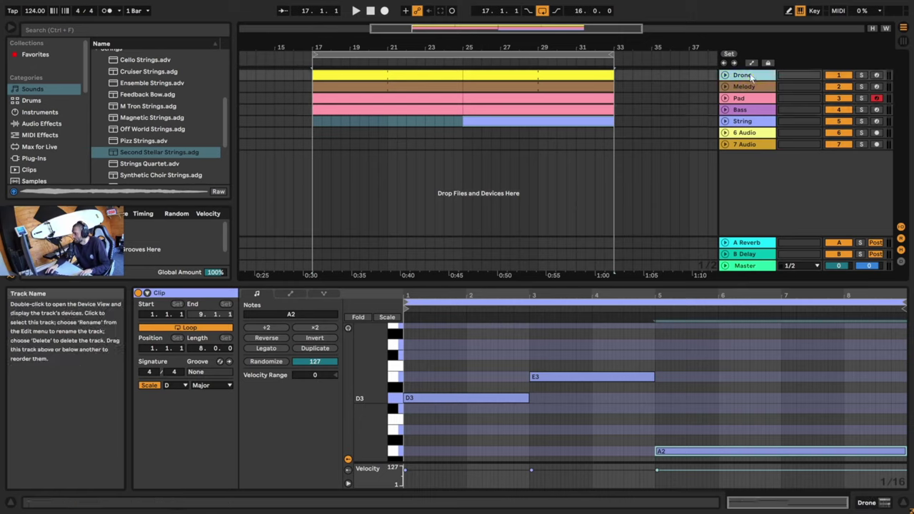
click(743, 109)
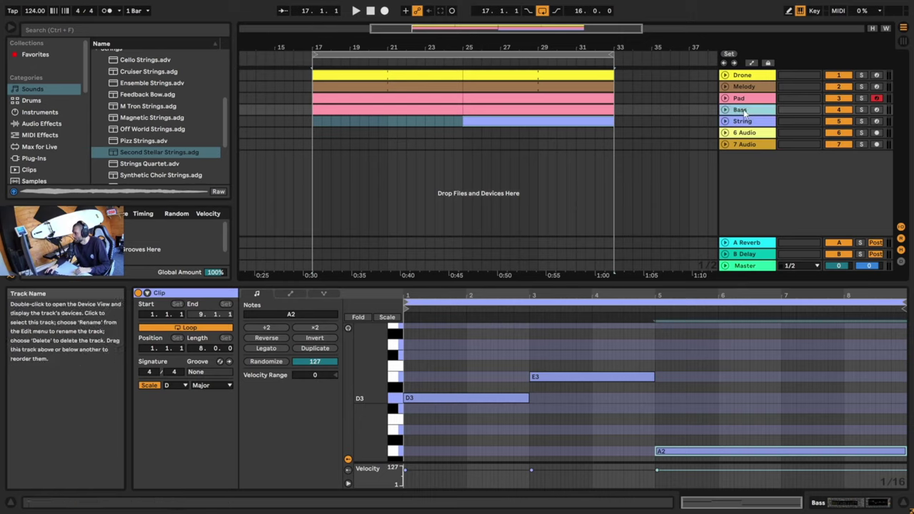
right_click(743, 110)
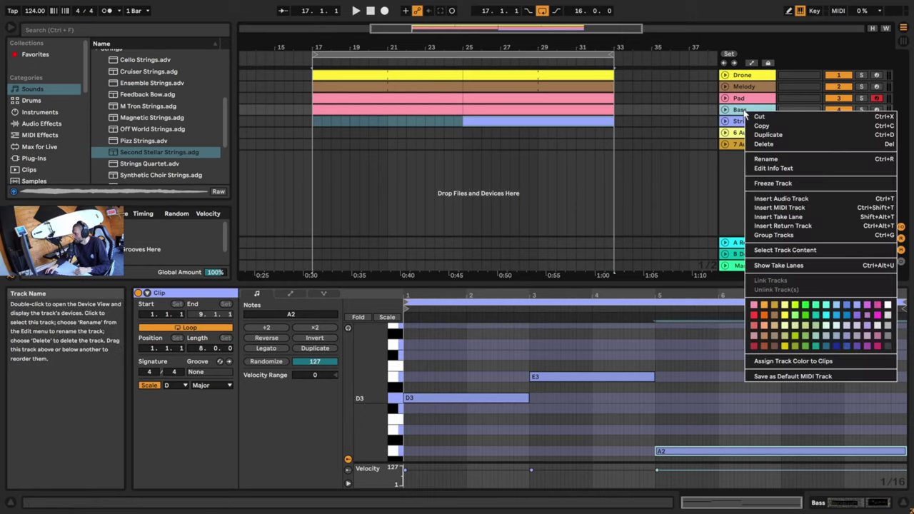
click(880, 307)
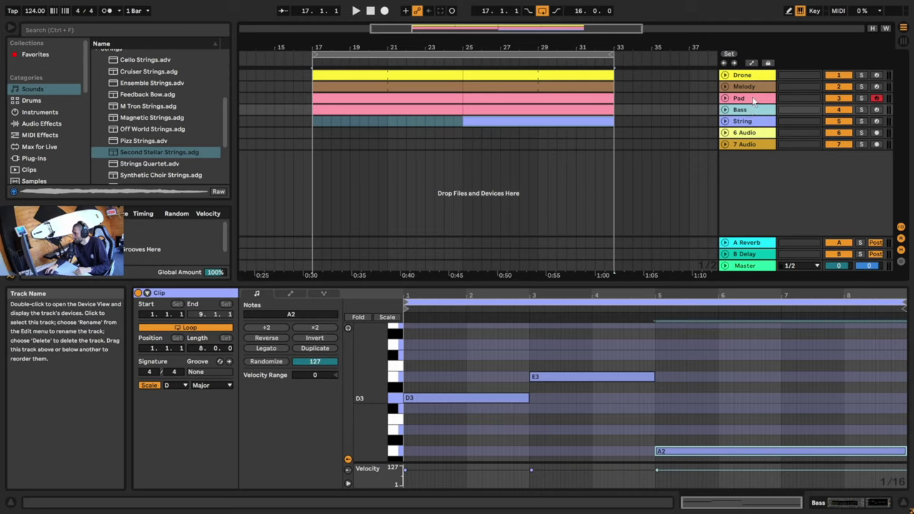
Move String above Bass and colour Drone, Melody, Pad and String blue.
drag(752, 123, 757, 111)
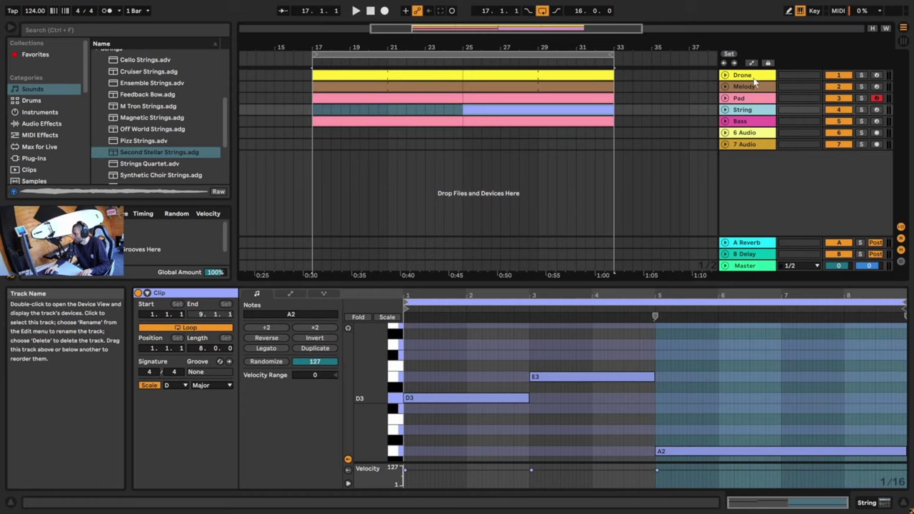
shift+click(754, 78)
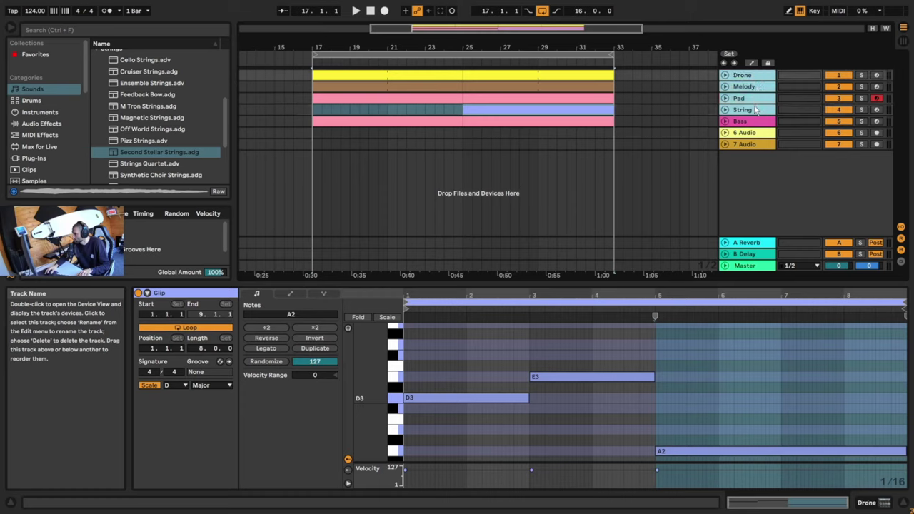
right_click(760, 80)
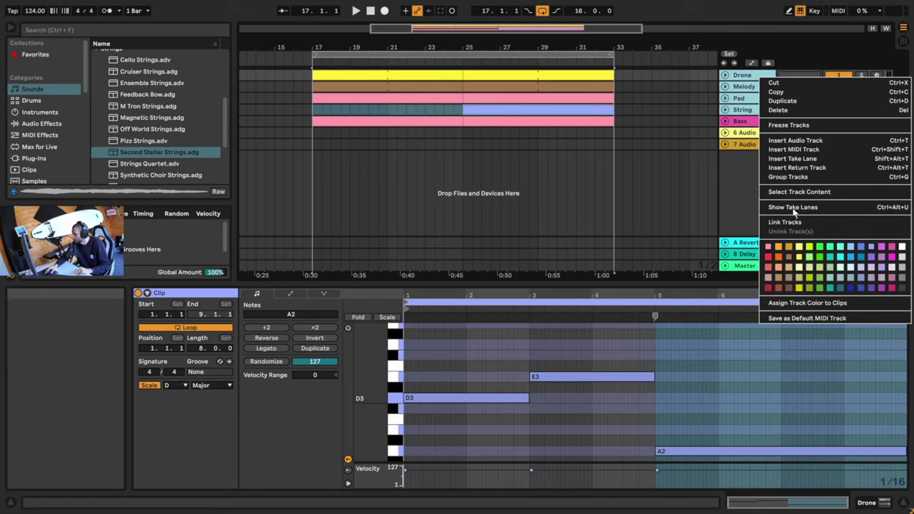
click(862, 248)
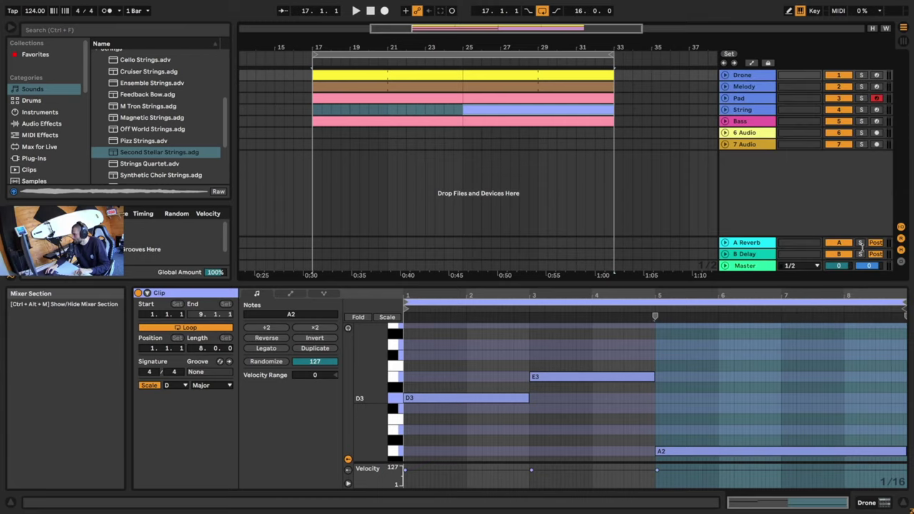
Apply Assign Track Color to Clips on Drone through Bass, ending with Bass selected.
click(754, 111)
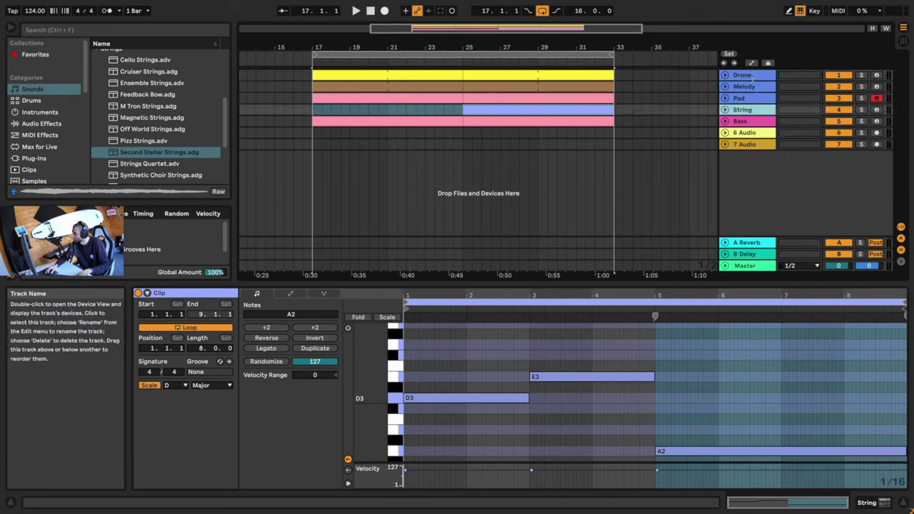
click(752, 122)
shift+click(758, 75)
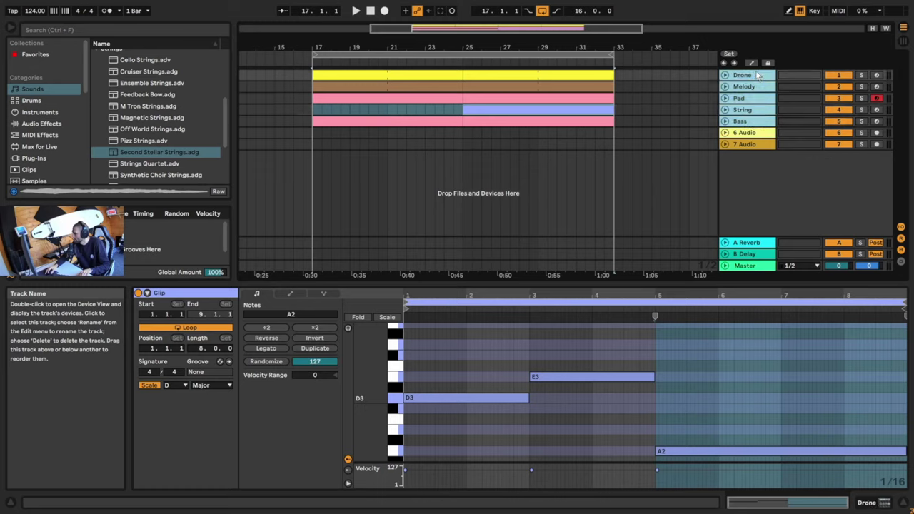
right_click(758, 75)
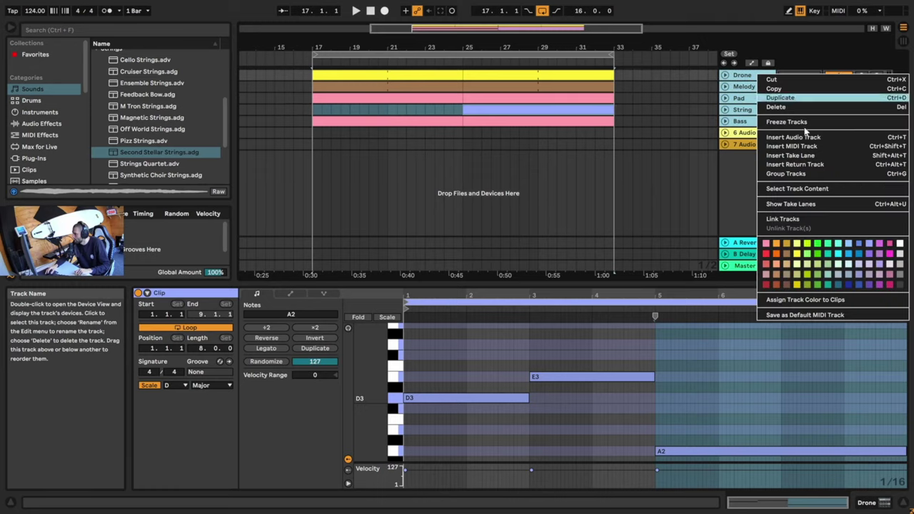
click(837, 300)
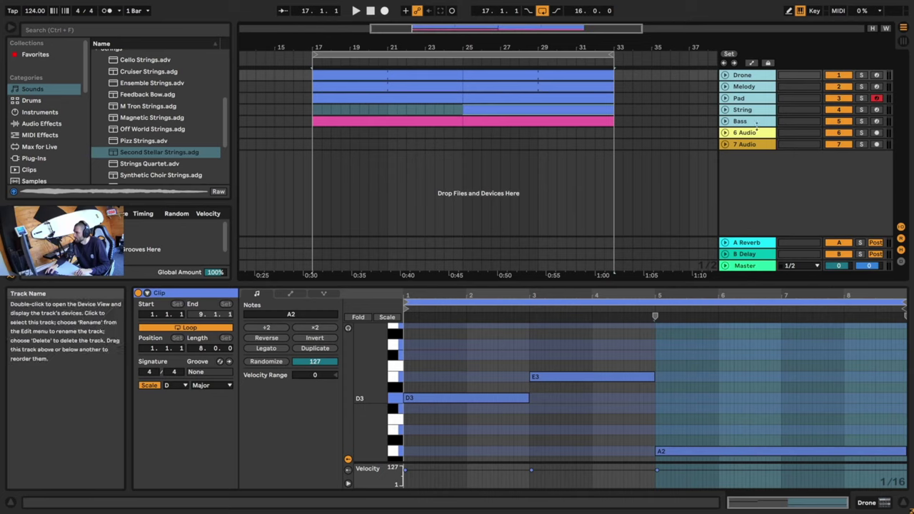
click(757, 125)
shift+click(749, 77)
click(751, 125)
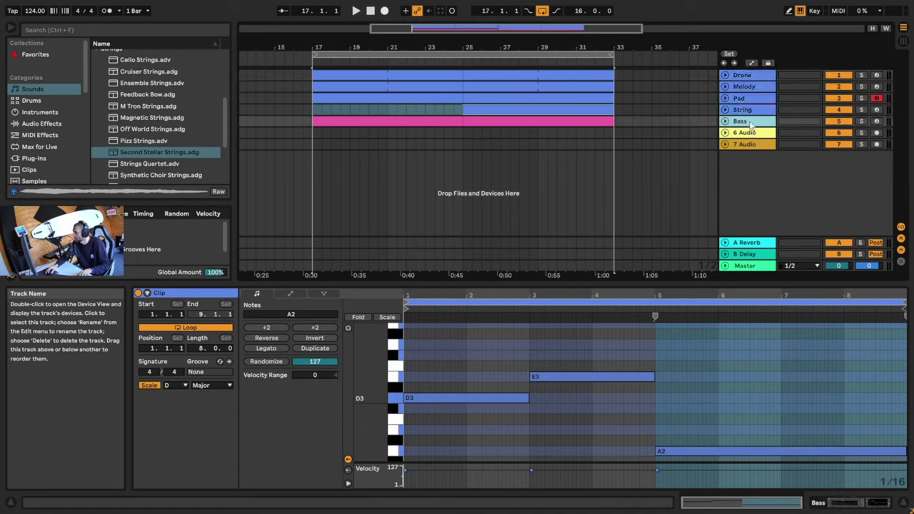
Group Drone through Bass into a folded group named Instruments, then select the 7 Audio track.
shift+click(752, 75)
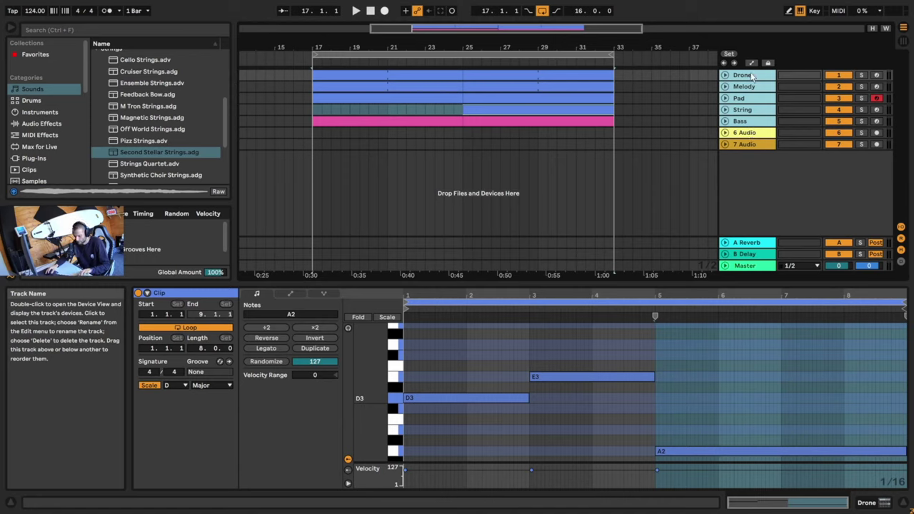
key(ctrl+g)
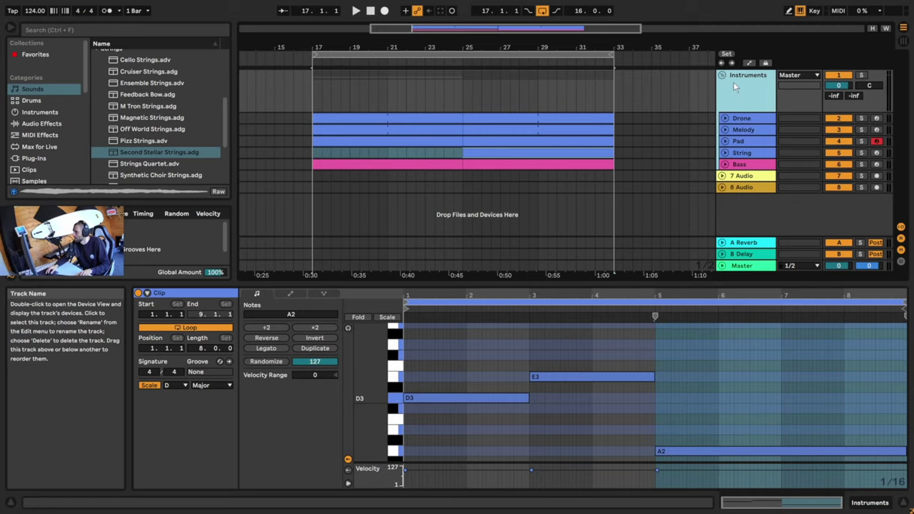
click(722, 75)
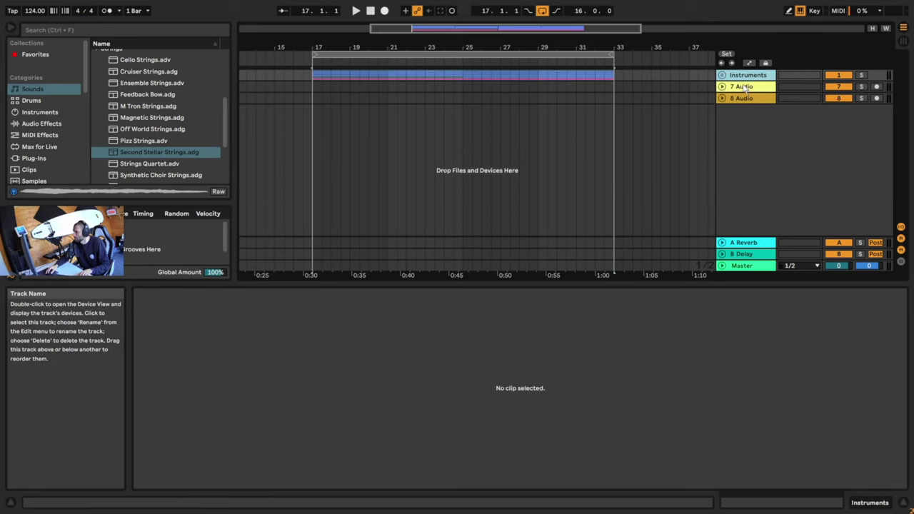
click(737, 87)
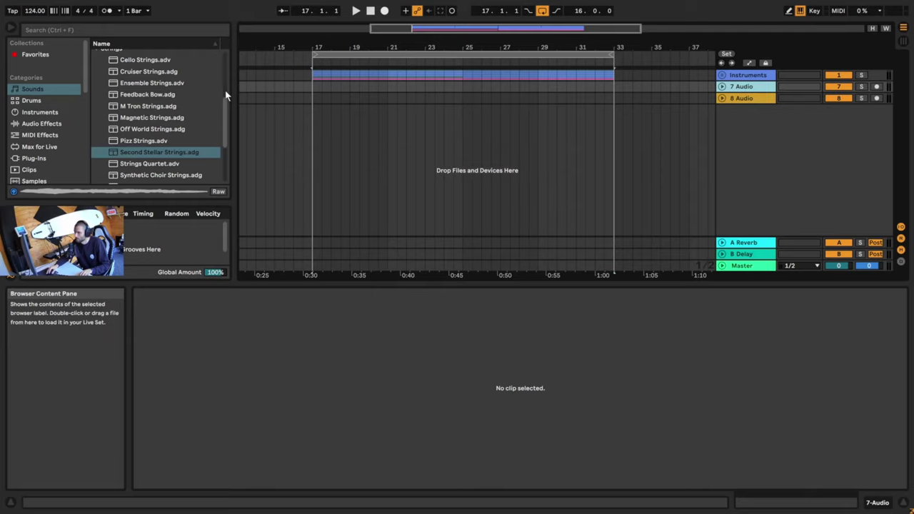
Preview BTD_MP_Kick_07.wav from the Kicks folder and place it on the 7 Audio track at bar 17.
scroll(57, 143, down, 5)
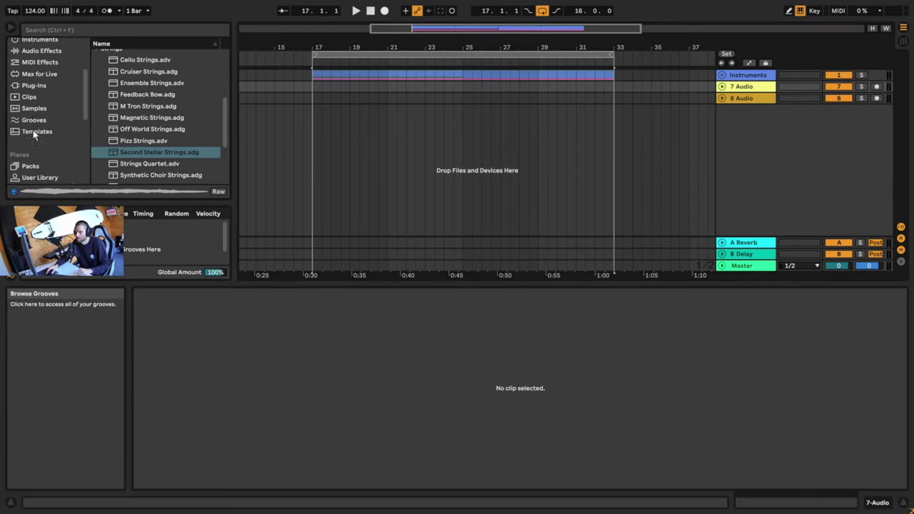
click(50, 176)
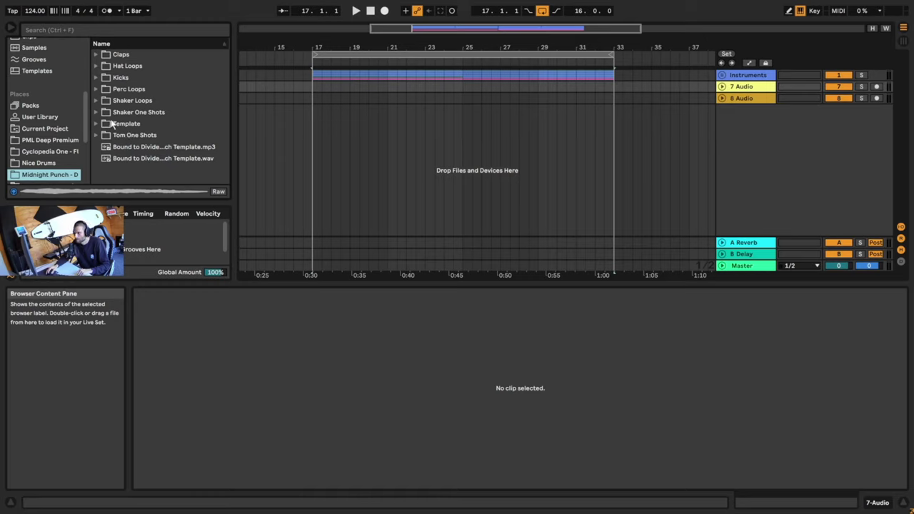
click(101, 78)
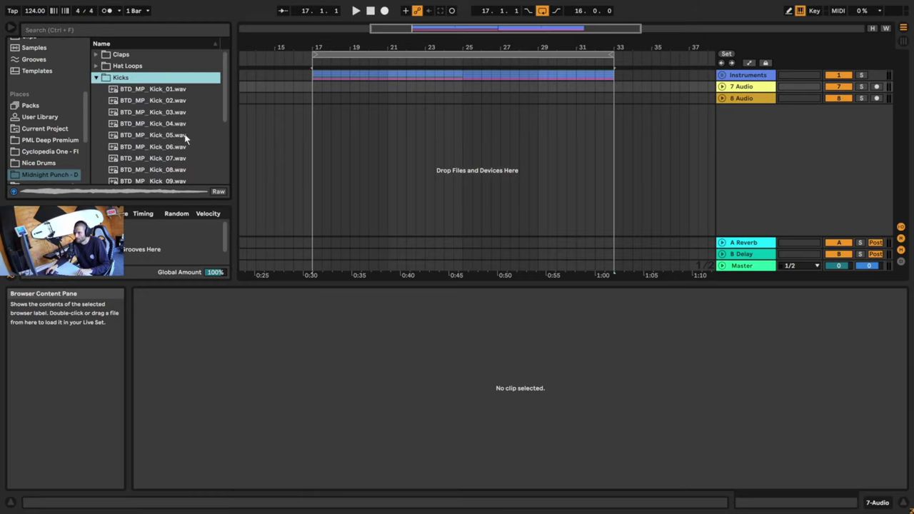
click(174, 160)
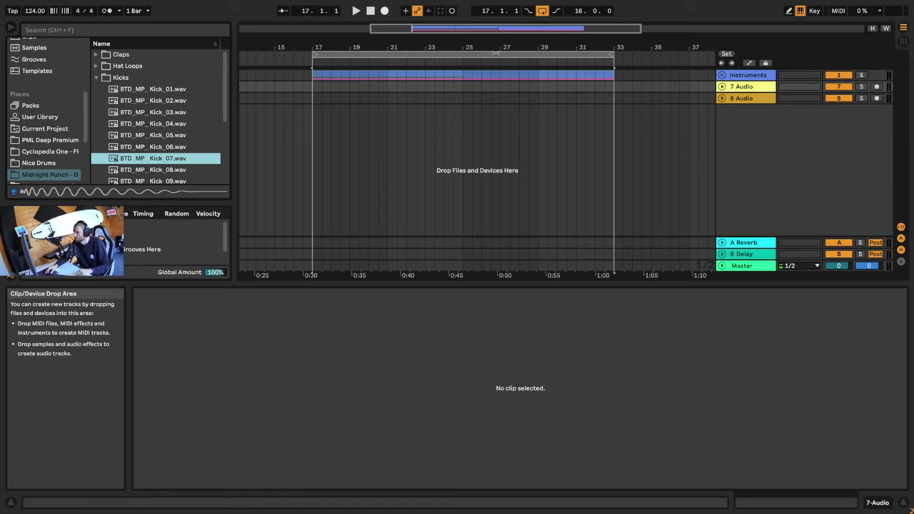
drag(402, 29, 402, 107)
click(721, 86)
drag(412, 29, 409, 103)
drag(153, 158, 561, 114)
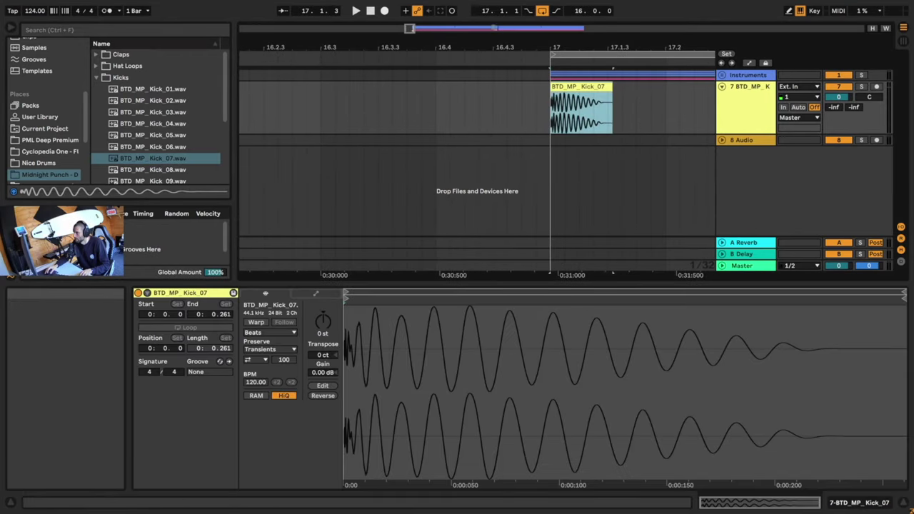
drag(583, 48, 441, 50)
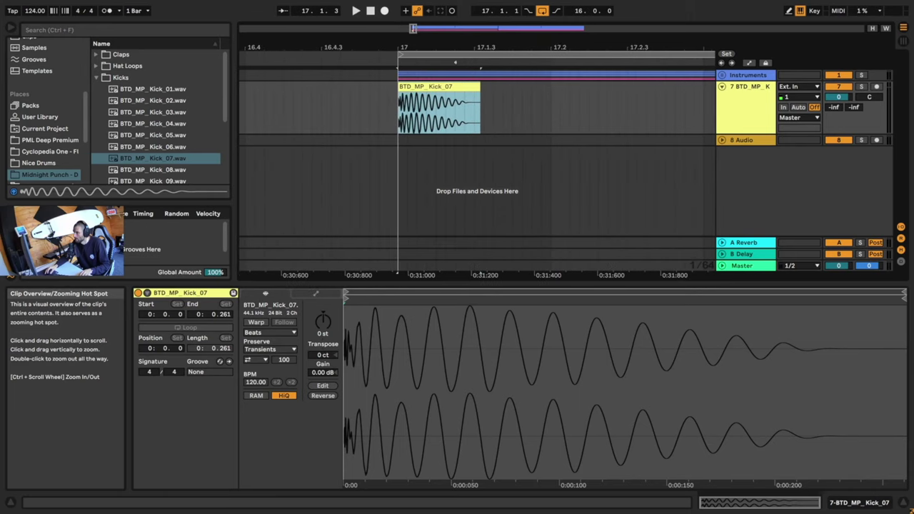
click(484, 116)
click(450, 102)
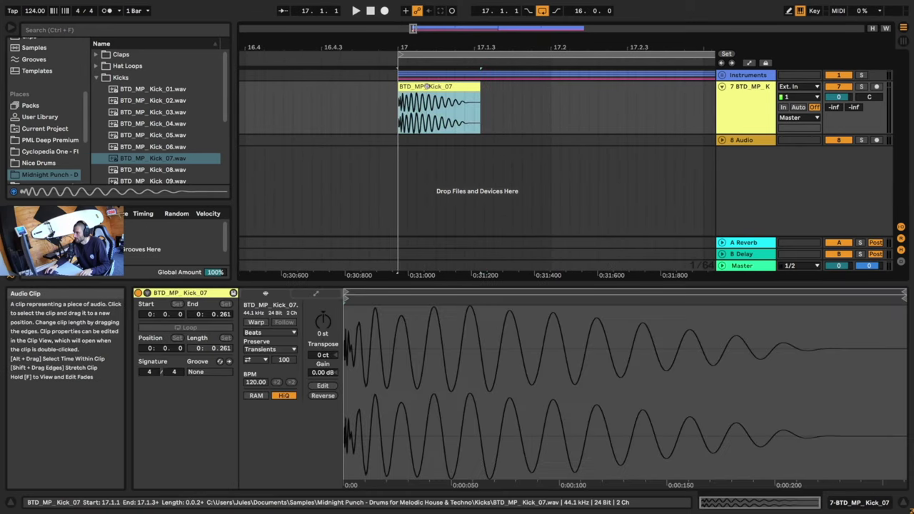
Repeat the one-beat kick on every beat of bar 17, then duplicate that bar through bar 33.
drag(550, 110, 400, 111)
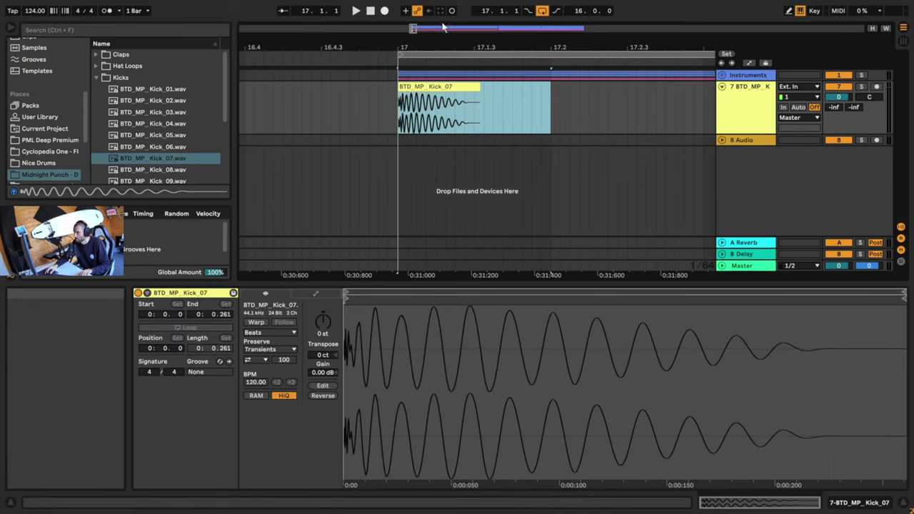
drag(477, 48, 469, 11)
key(ctrl+d)
key(ctrl+d)
key(ctrl+d)
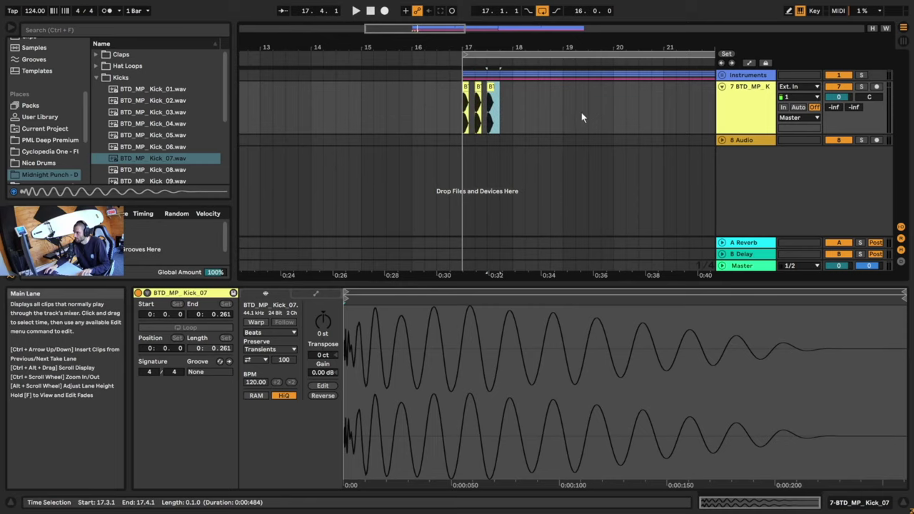
shift+click(458, 111)
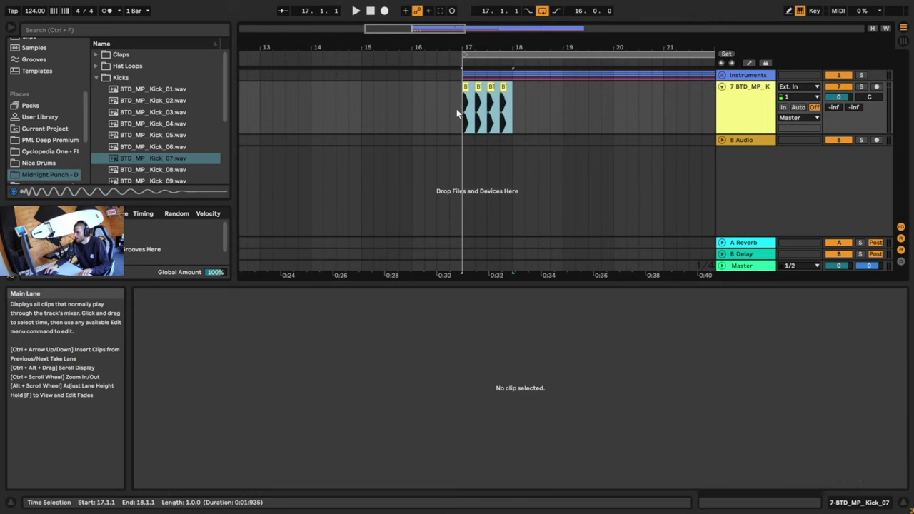
key(ctrl+d)
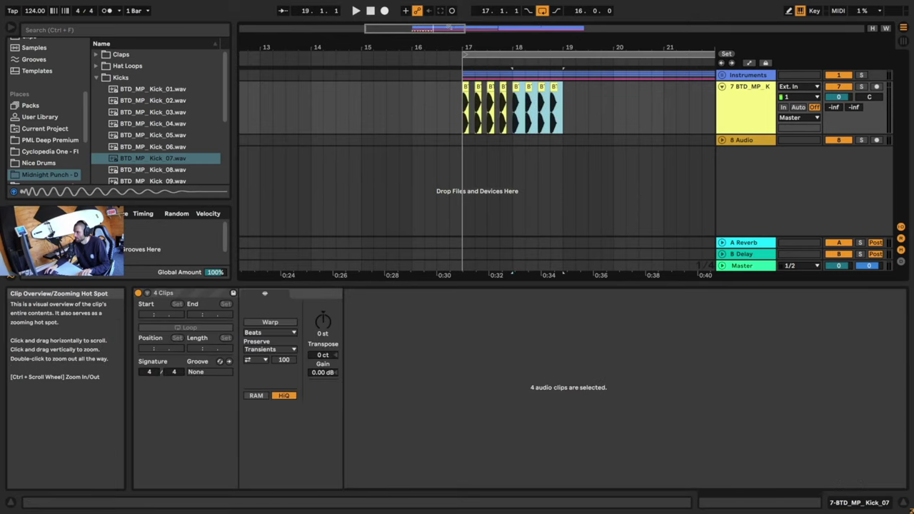
drag(450, 28, 457, 7)
key(ctrl+d)
key(ctrl+d)
key(ctrl+d)
key(ctrl+d)
key(ctrl+d)
key(ctrl+d)
key(ctrl+d)
key(ctrl+d)
key(ctrl+d)
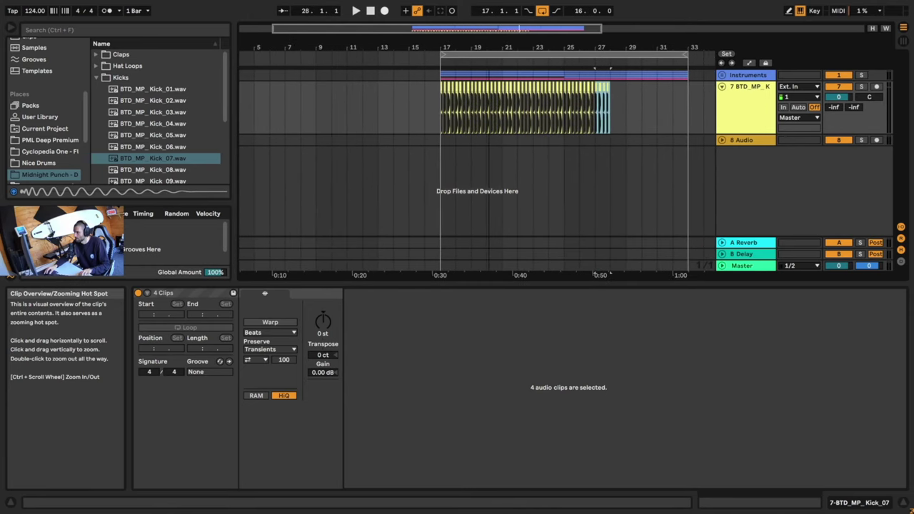
key(ctrl+d)
key(ctrl+d)
key(ctrl+d)
key(ctrl+d)
key(ctrl+d)
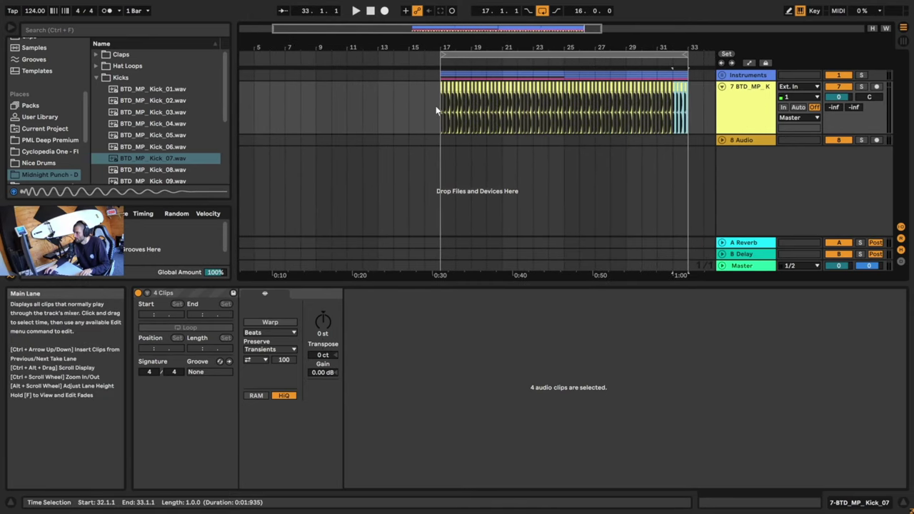
click(441, 109)
key(space)
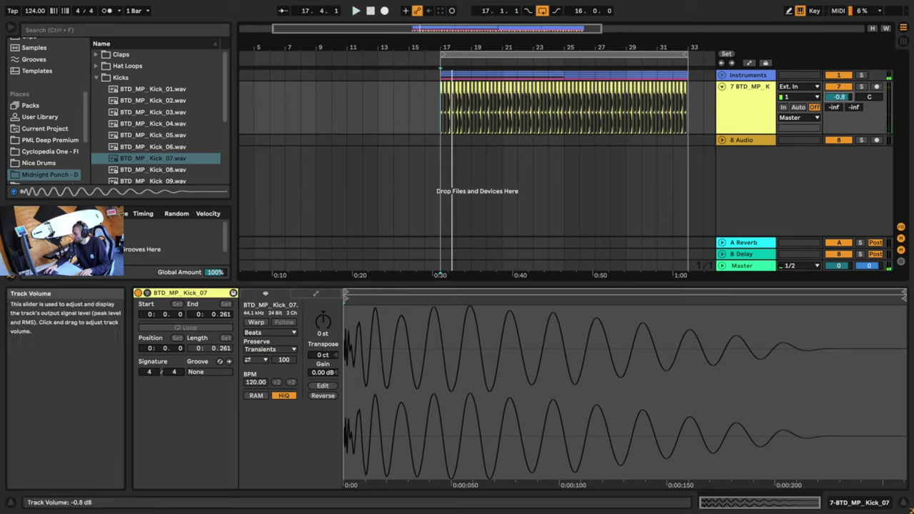
Play from bar 17 and set the kick track volume to about -6.8 dB.
key(space)
drag(839, 97, 838, 119)
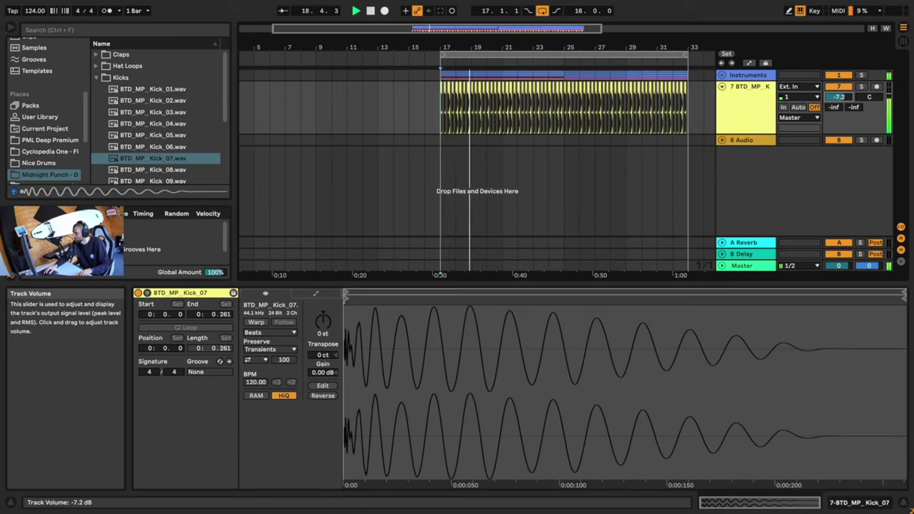
drag(839, 96, 838, 95)
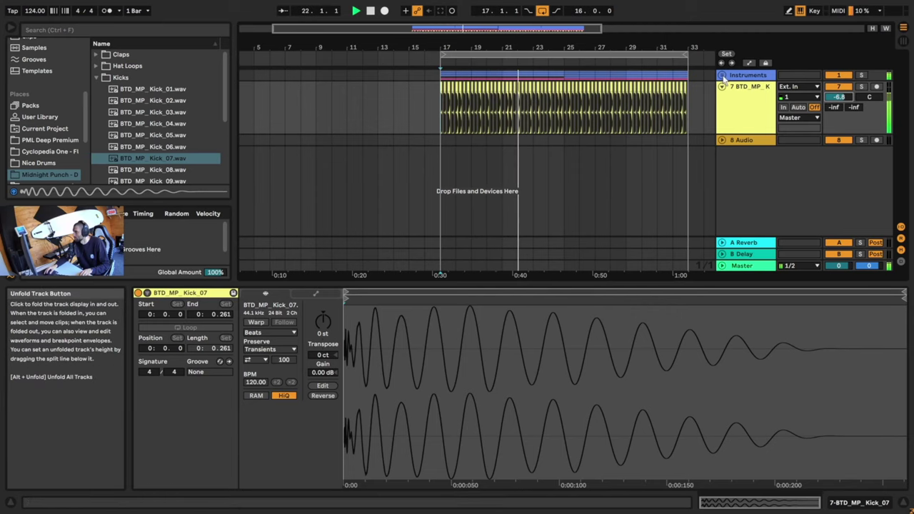
click(736, 77)
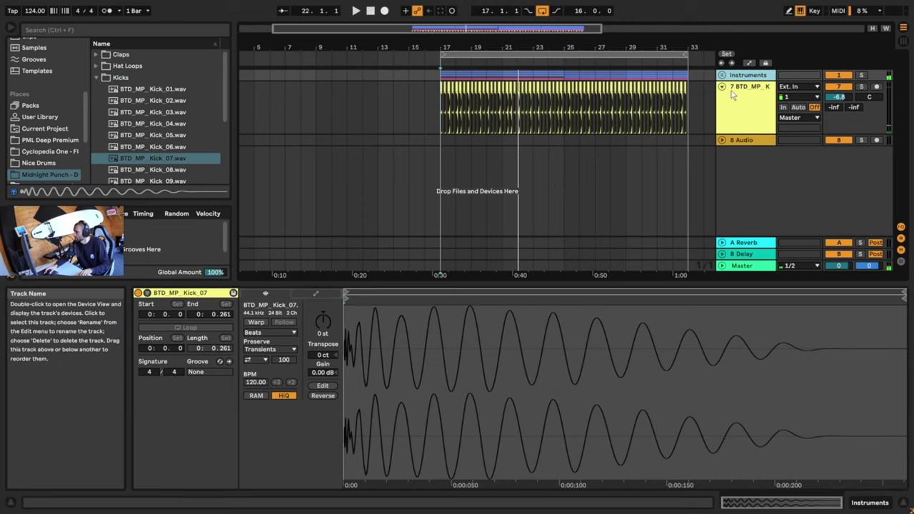
Fold the kick track, select the Instruments group, and search the browser for 'comp'.
click(722, 86)
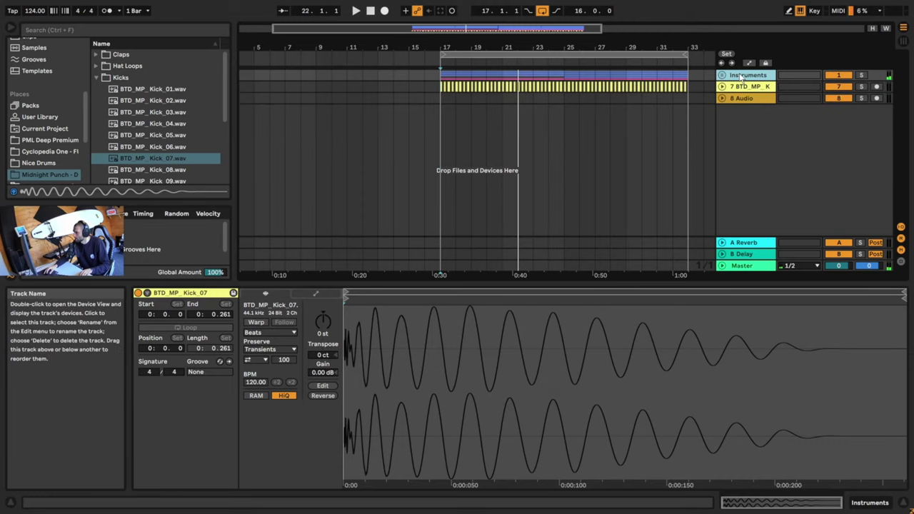
click(743, 76)
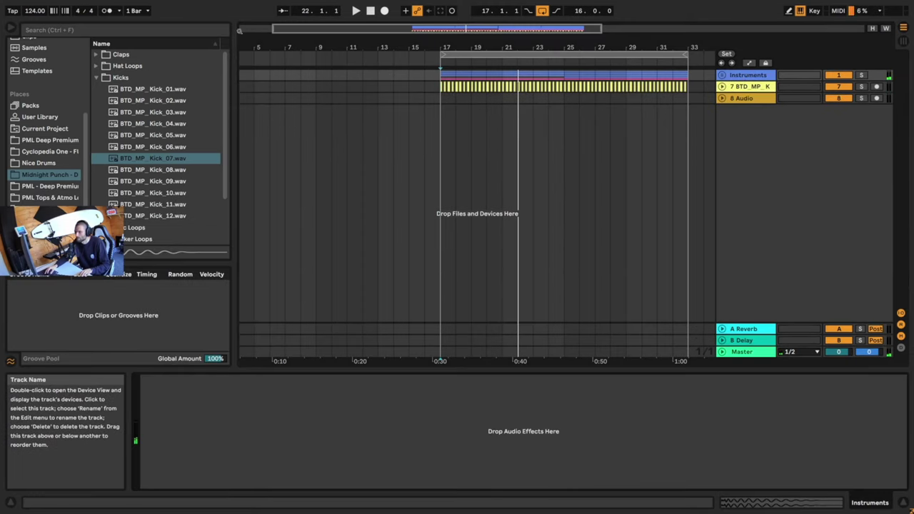
scroll(50, 117, up, 5)
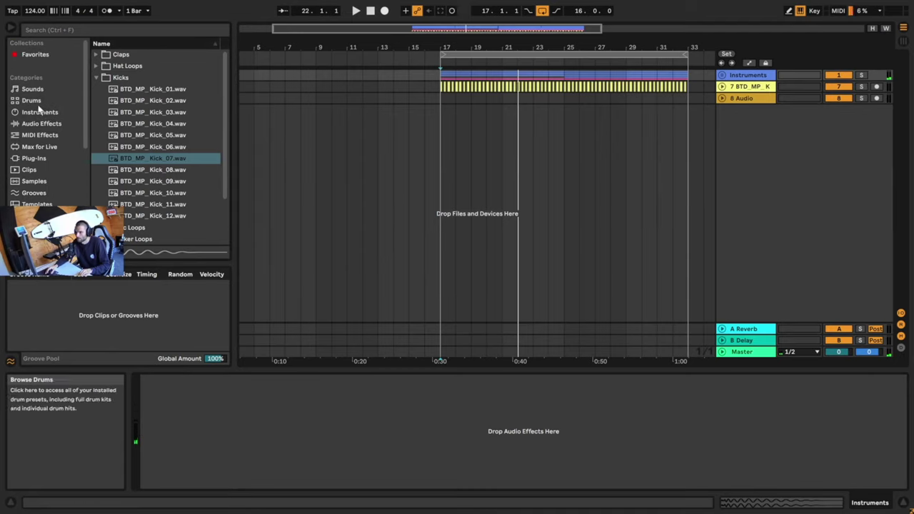
click(32, 54)
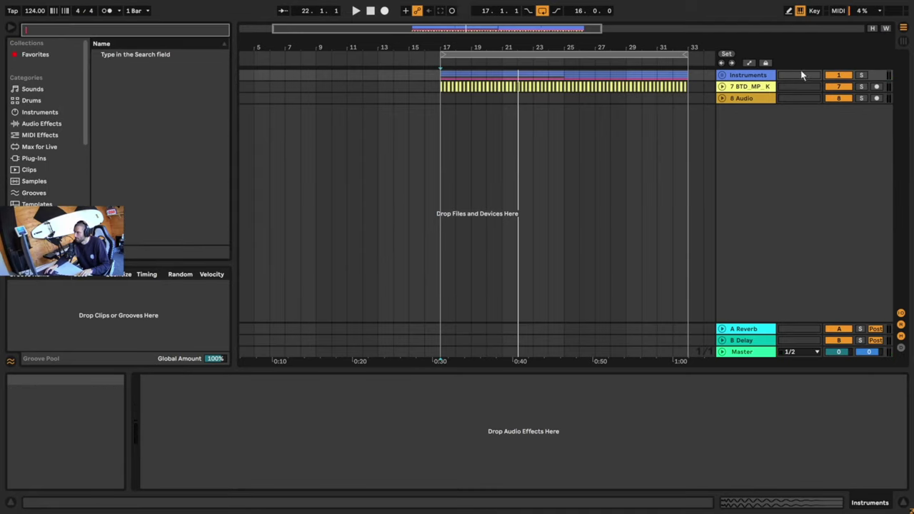
click(57, 30)
text(comp)
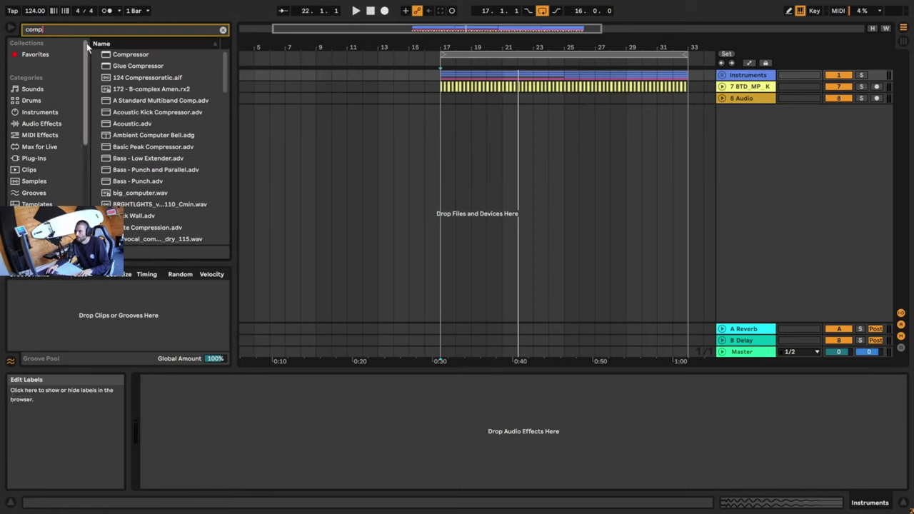
Add a Compressor to the Instruments group, sidechained from the kick track (Post FX), and audition it.
double_click(133, 56)
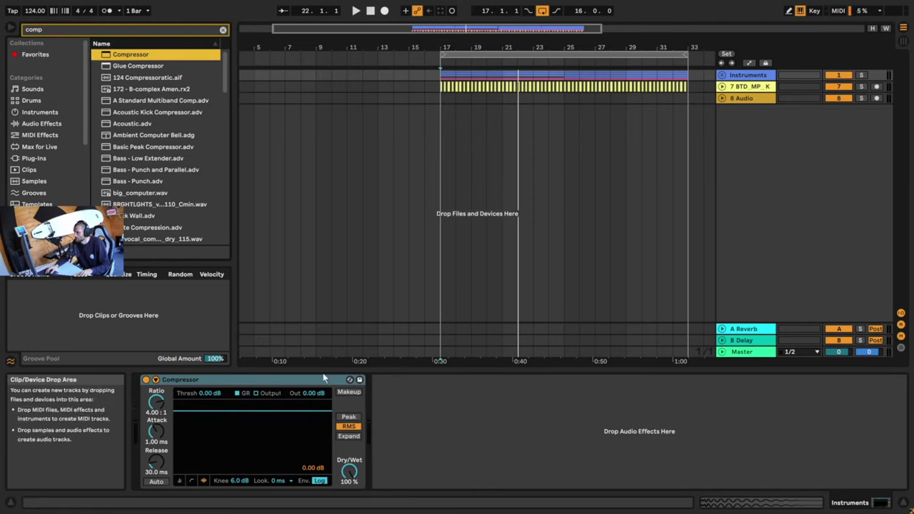
click(157, 380)
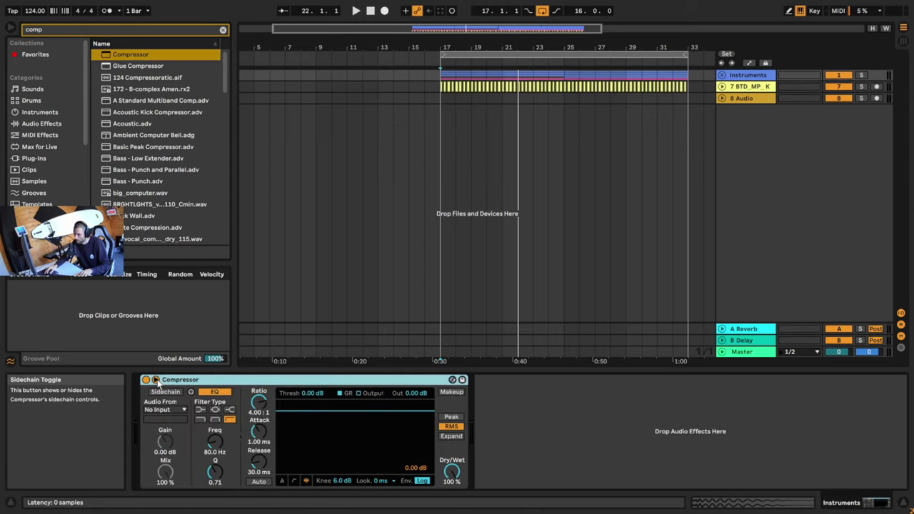
click(182, 411)
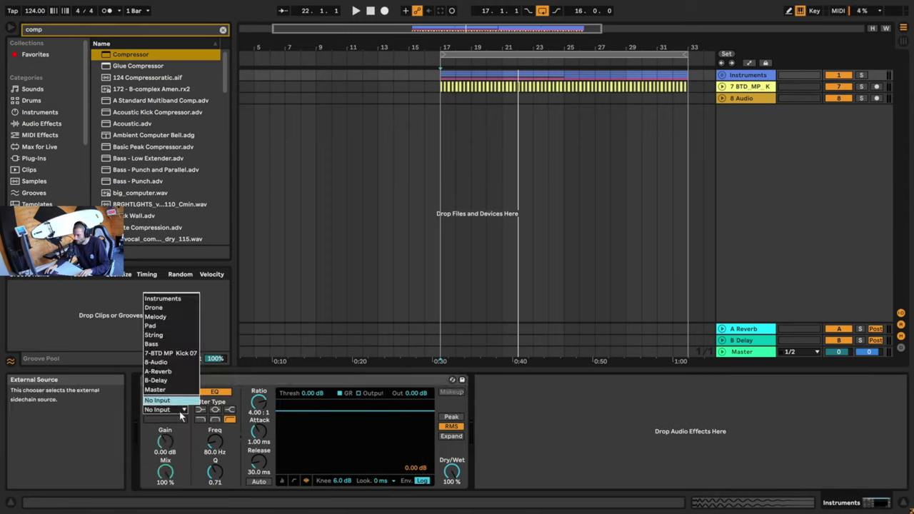
click(183, 353)
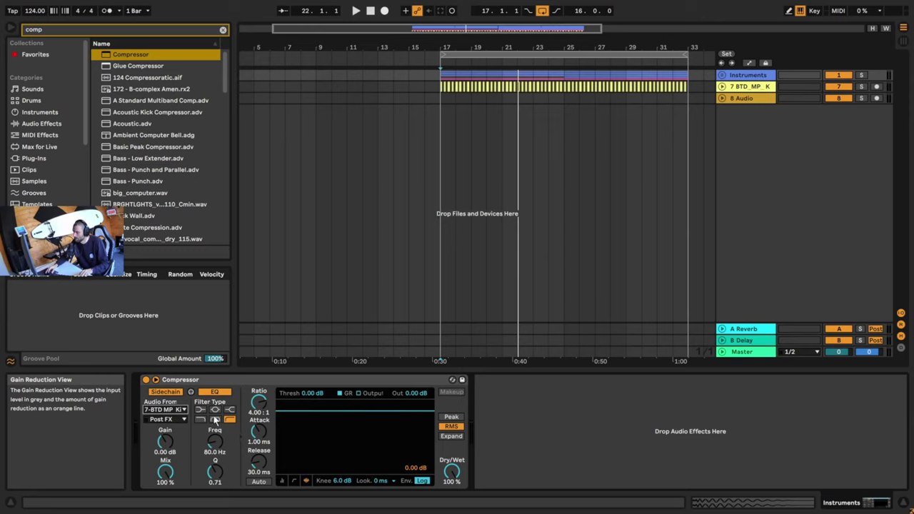
key(space)
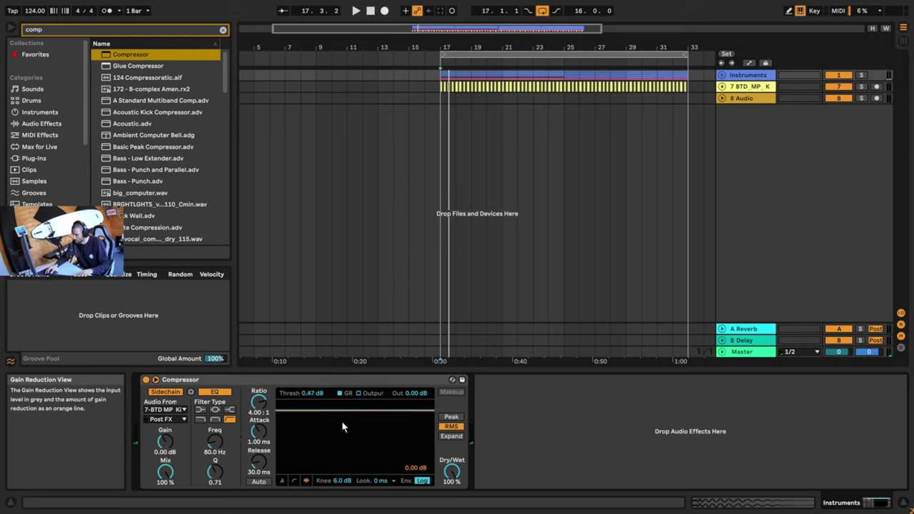
Pull the Compressor threshold down and audition the sidechain compression during playback.
drag(355, 409, 354, 468)
key(space)
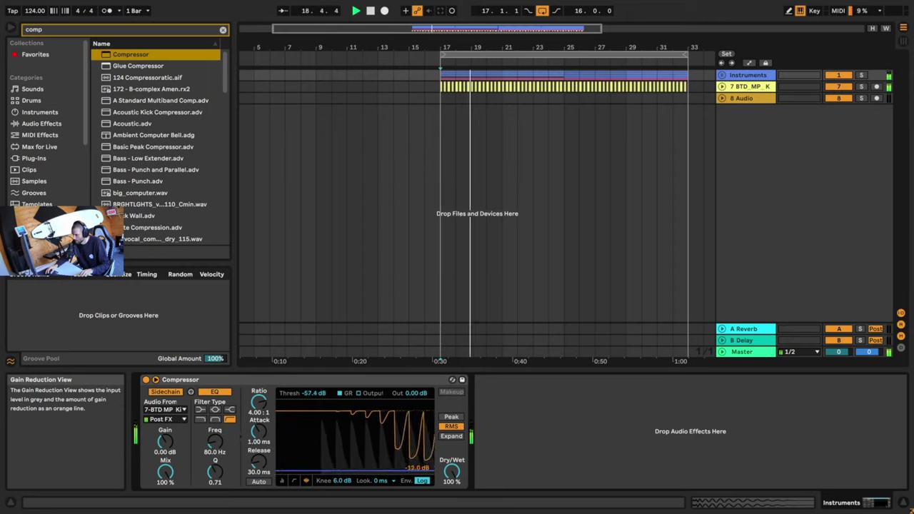
key(space)
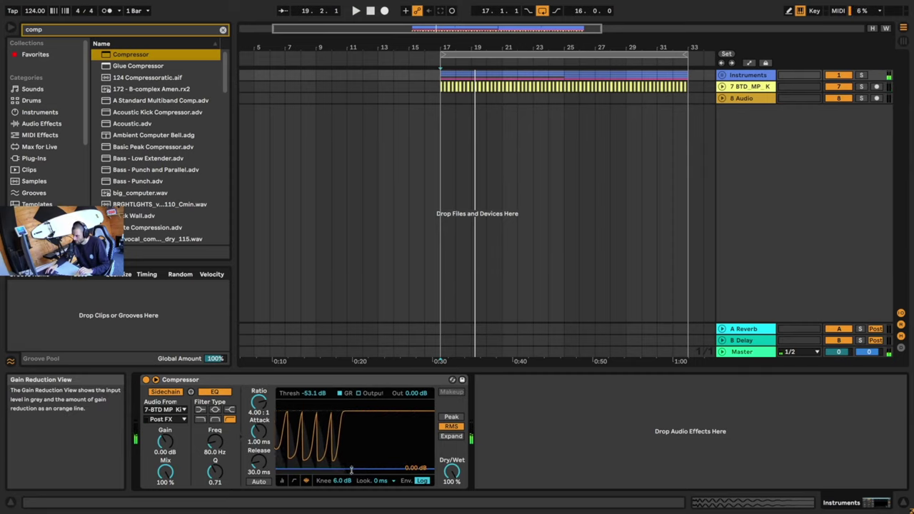
drag(352, 470, 352, 448)
key(space)
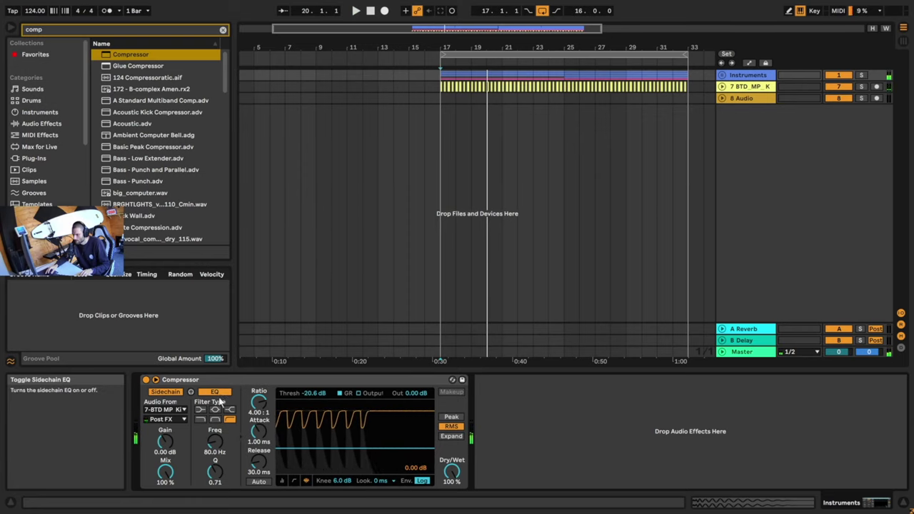
click(213, 446)
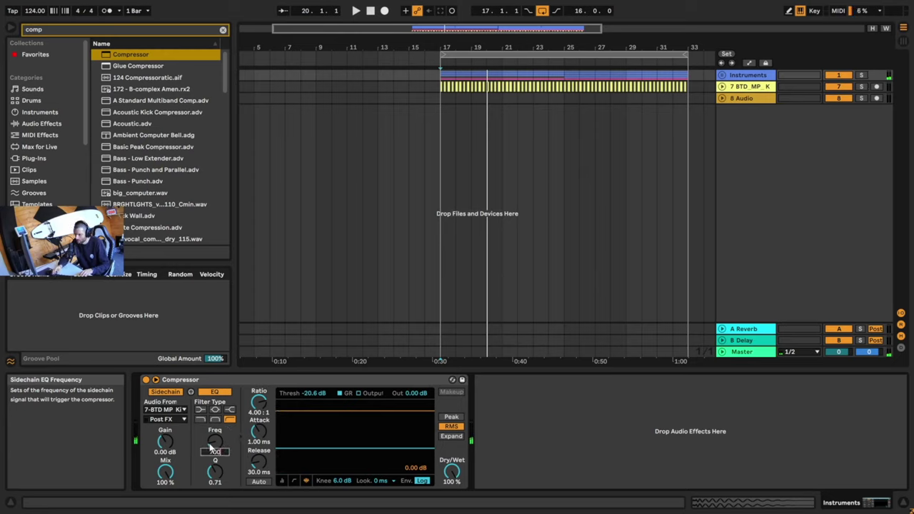
key(space)
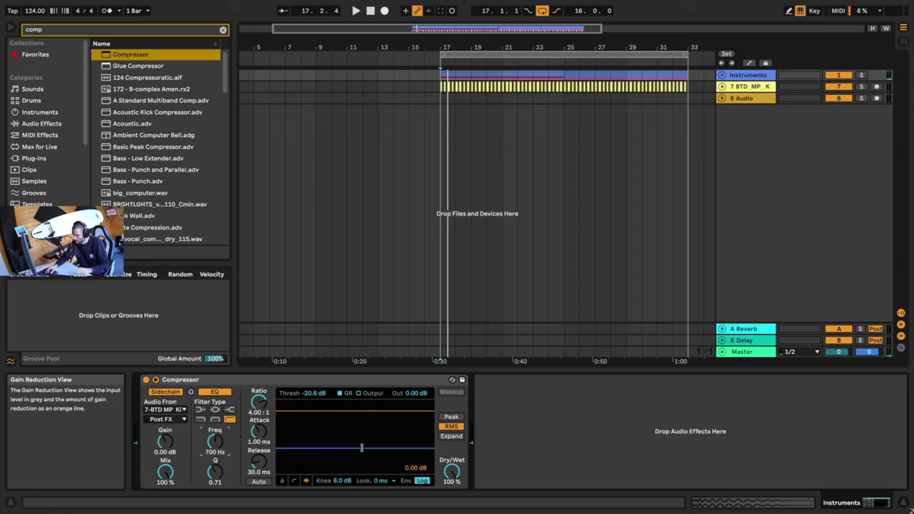
Settle the threshold at -38.1 dB with release near 47.9 ms, then select the kick track.
key(space)
mouse_move(355, 455)
mouse_down()
mouse_move(355, 471)
mouse_move(355, 462)
mouse_up()
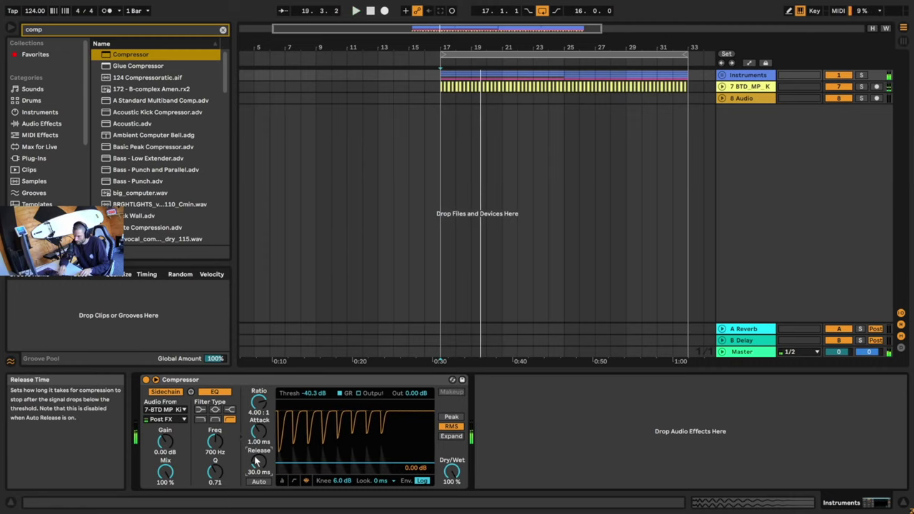
drag(256, 461, 255, 457)
key(space)
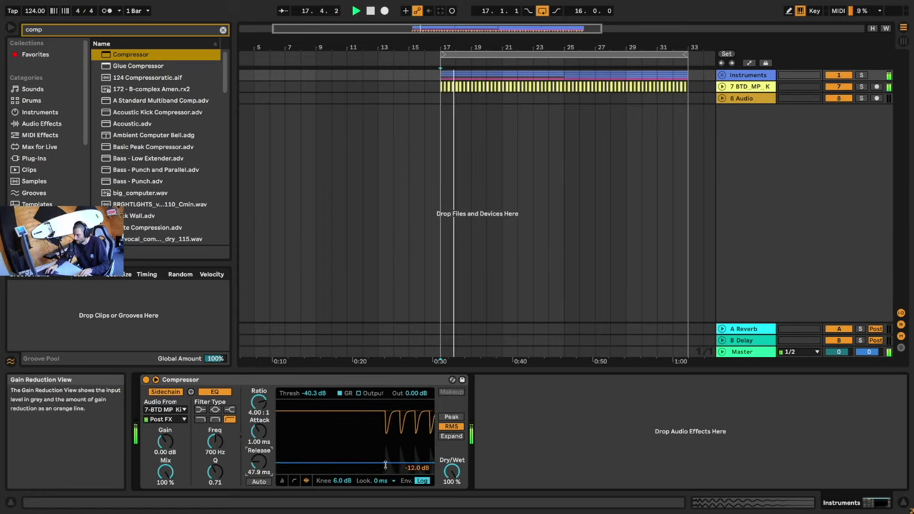
drag(401, 463, 400, 462)
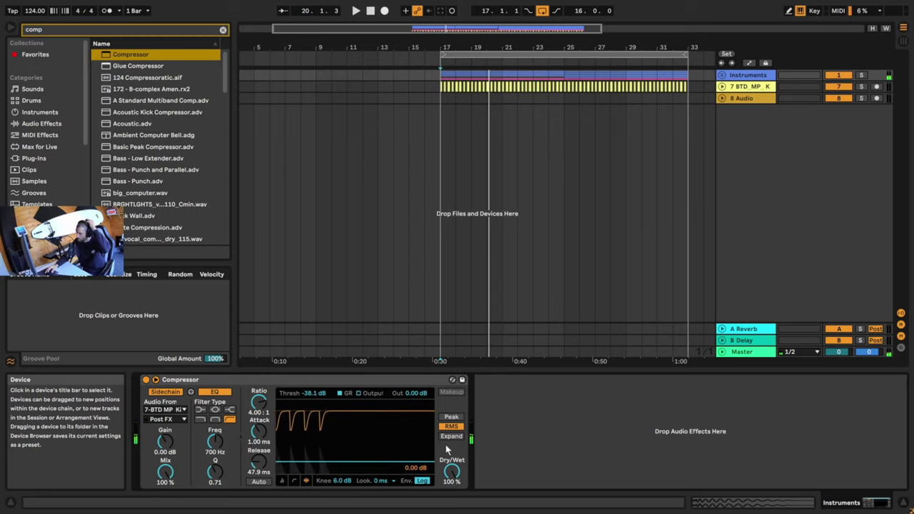
click(735, 87)
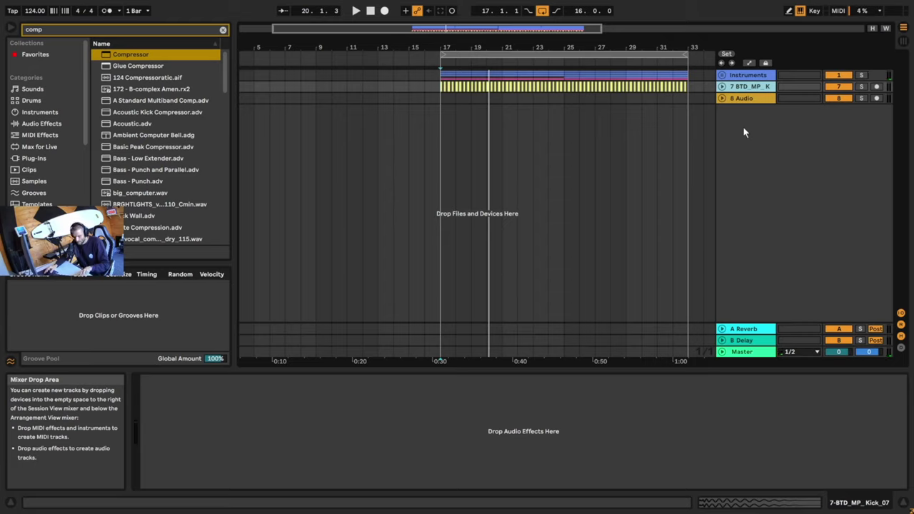
Insert two new MIDI tracks below the kick track and select both.
key(super+shift+t)
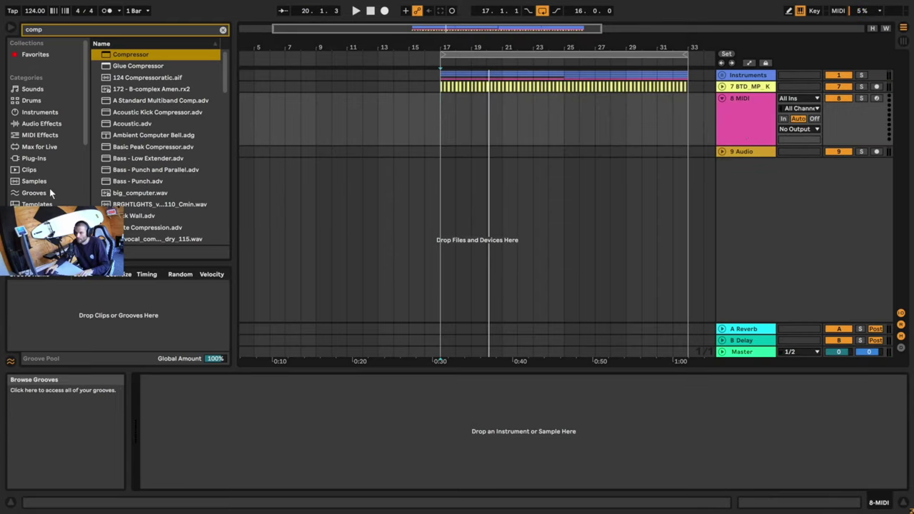
click(749, 129)
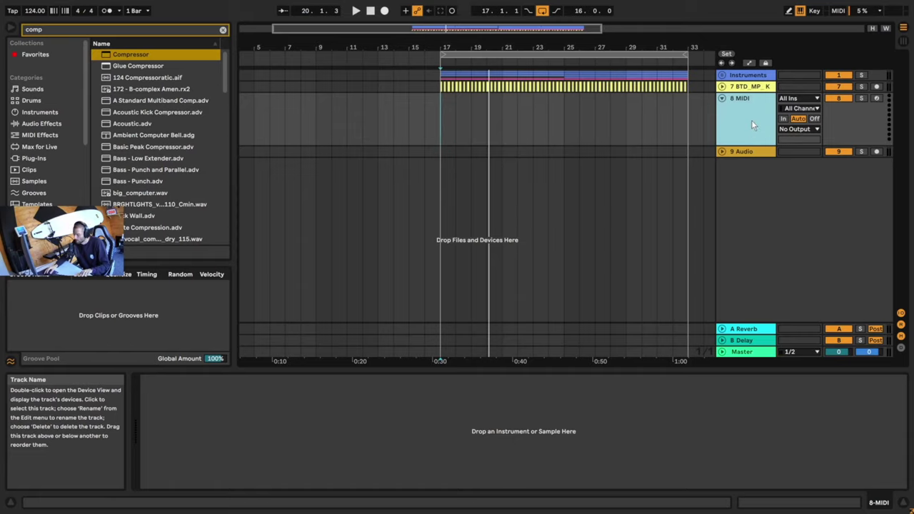
key(super+shift+t)
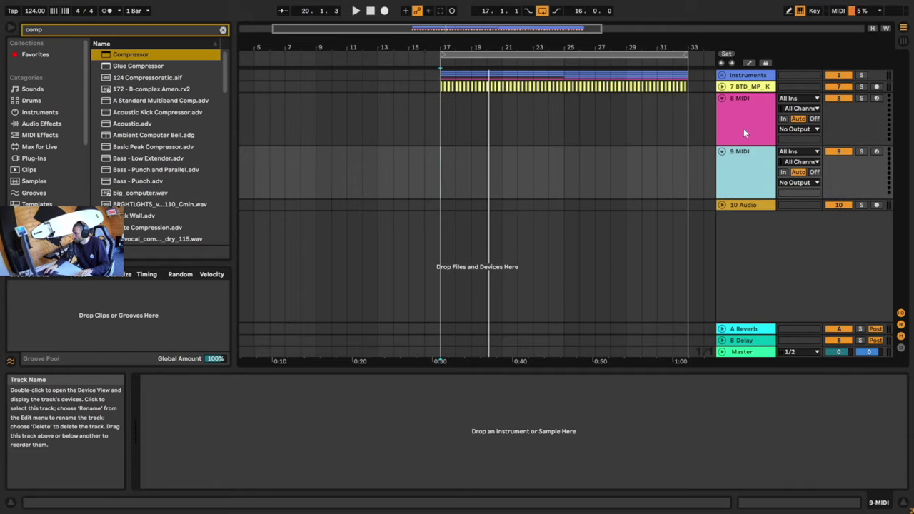
click(738, 126)
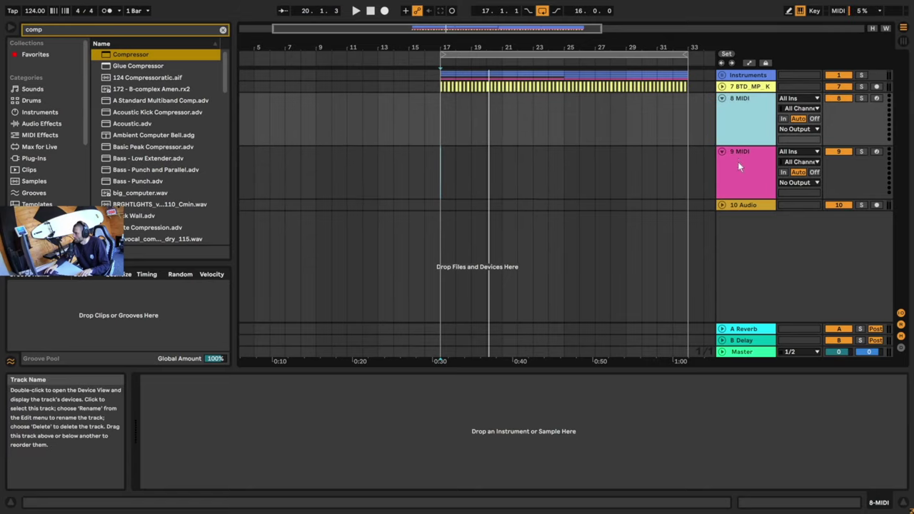
shift+click(738, 162)
click(743, 132)
shift+click(740, 165)
Group the two new MIDI tracks into a group named Clap.
key(super+g)
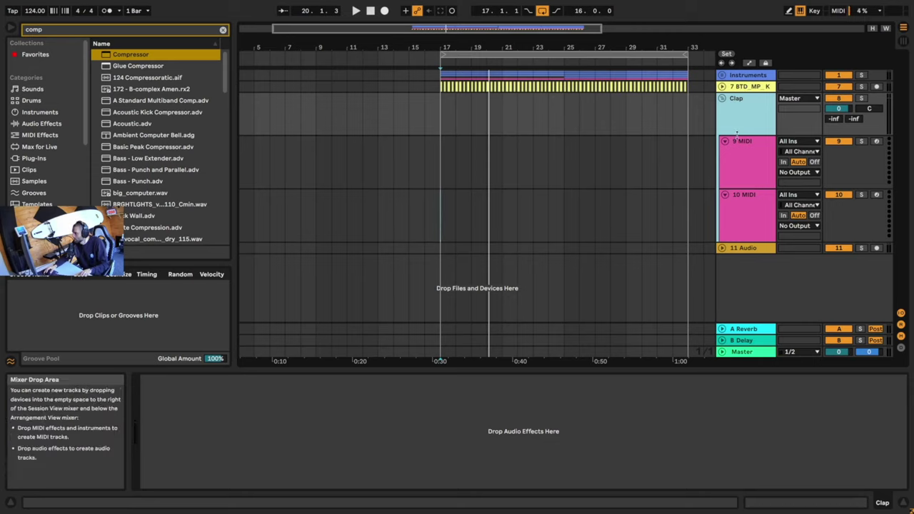
click(737, 145)
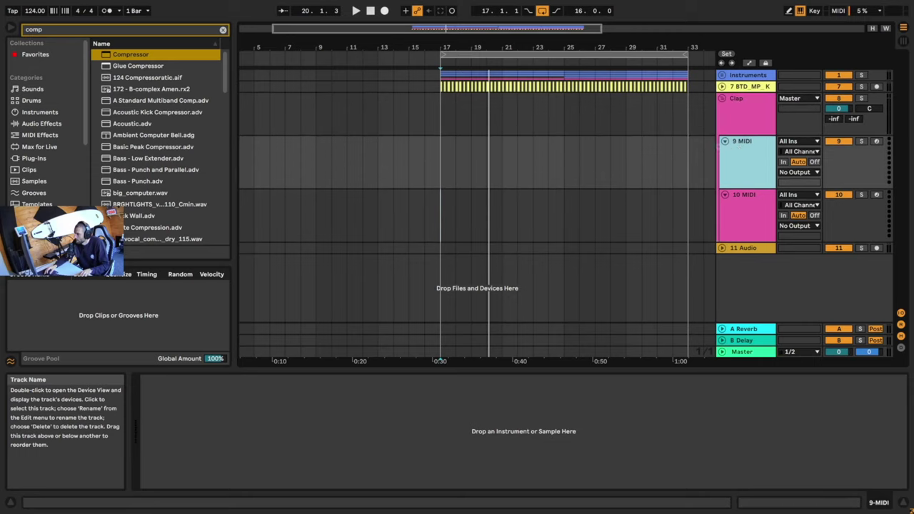
click(453, 159)
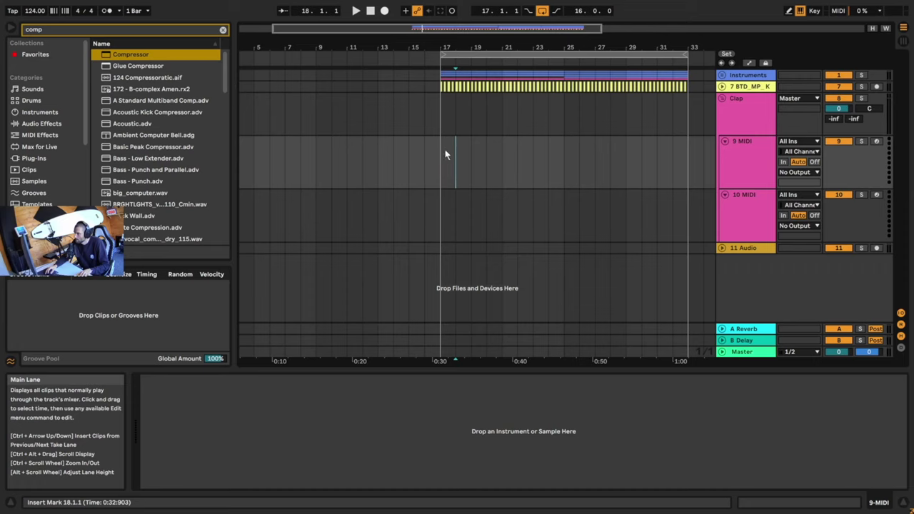
Create a clip on 9 MIDI with one-beat C3 notes on beats 2 and 4.
double_click(442, 150)
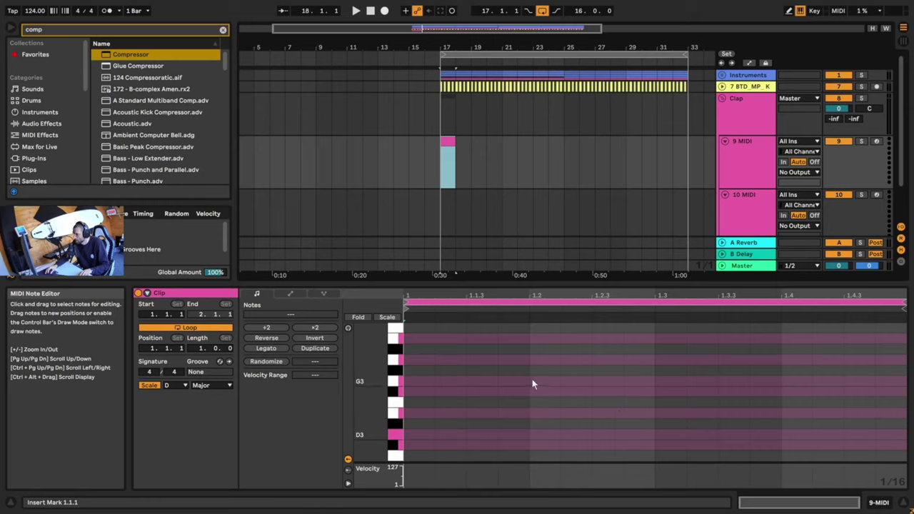
scroll(531, 399, down, 4)
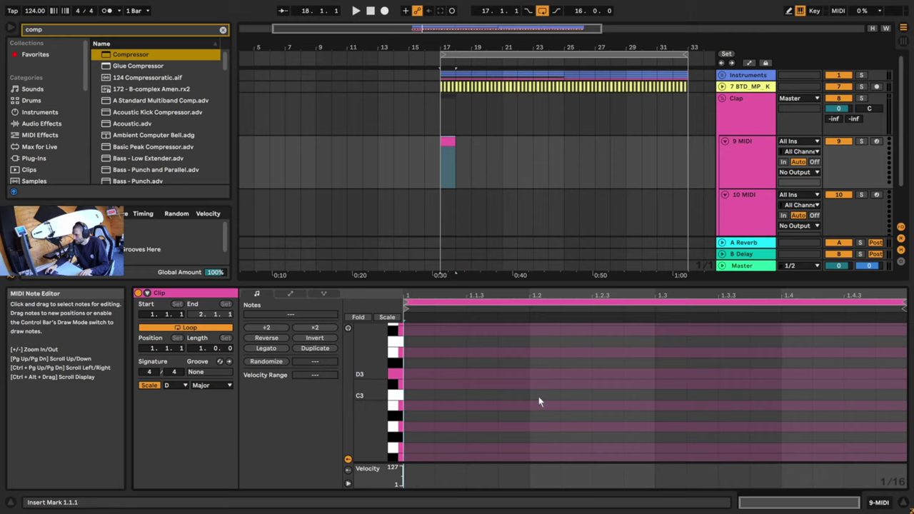
double_click(539, 395)
drag(559, 395, 654, 395)
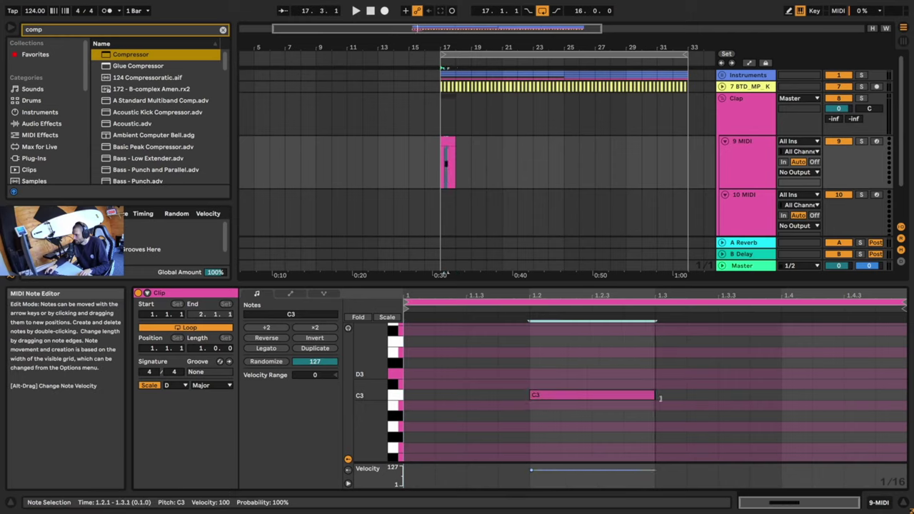
drag(408, 379, 653, 388)
key(ctrl+d)
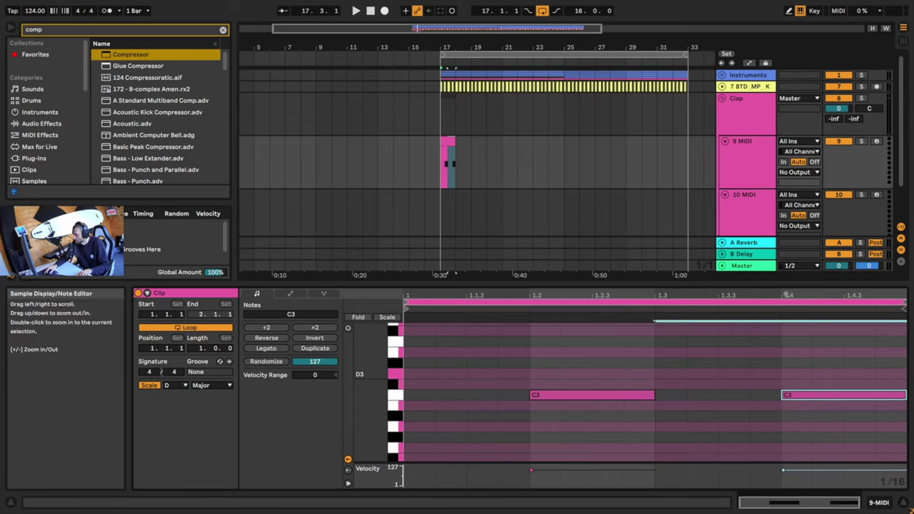
key(space)
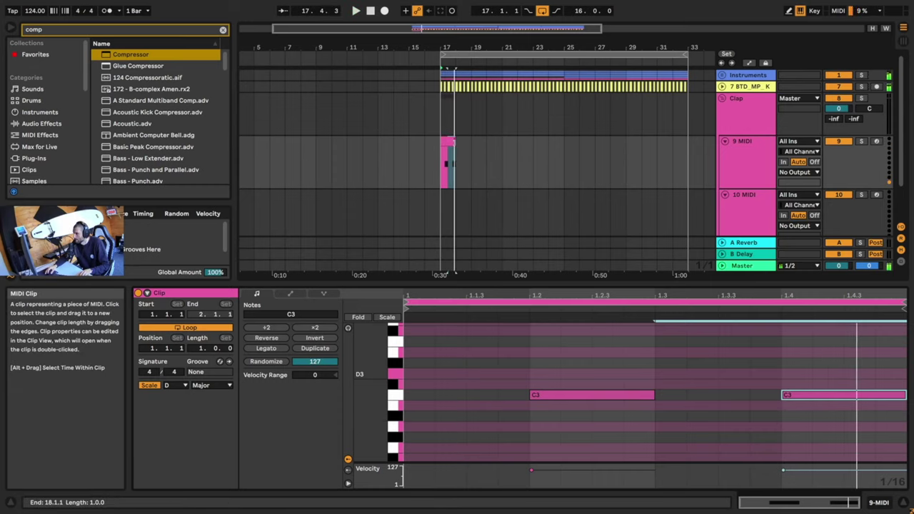
key(space)
Extend the clap clip through bar 33 and copy it onto the 10 MIDI track.
drag(456, 146, 687, 144)
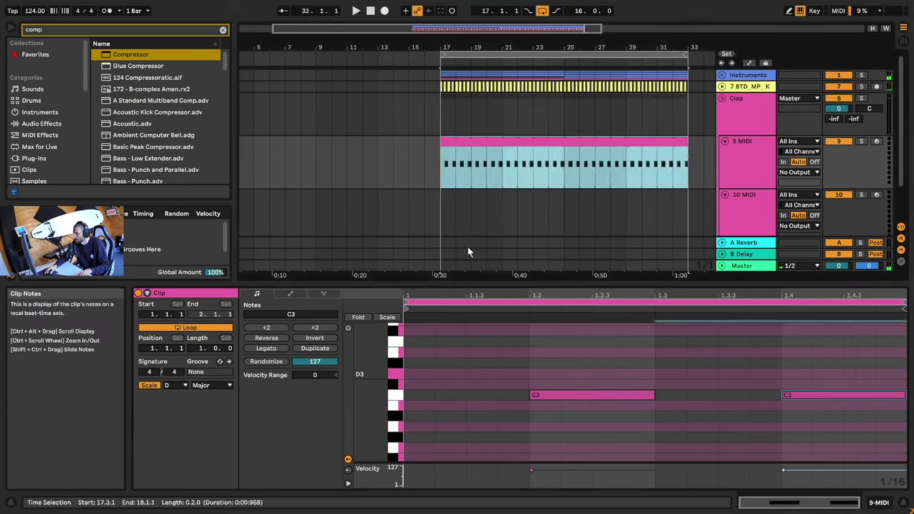
drag(531, 140, 532, 212)
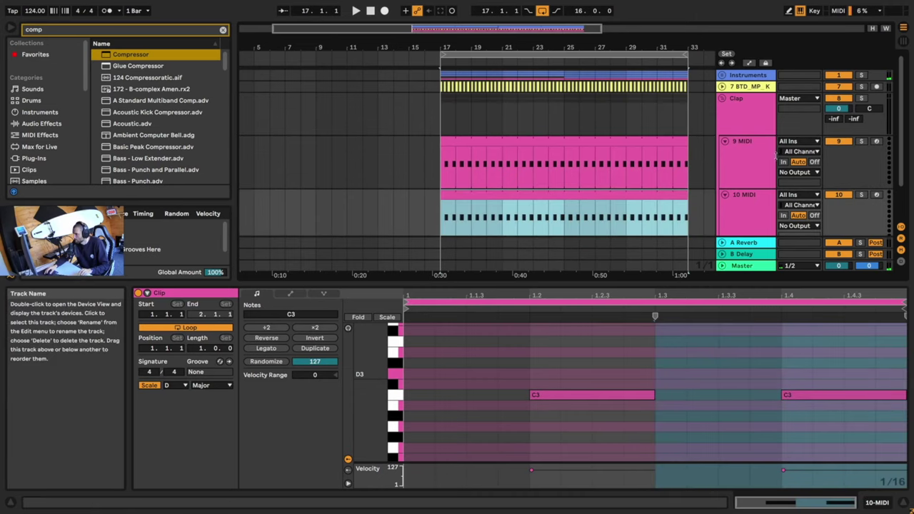
key(ctrl+t)
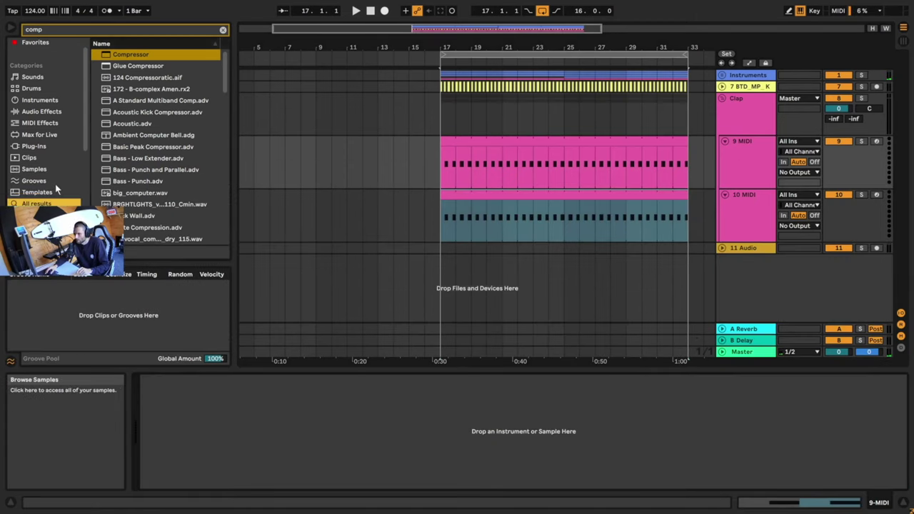
Browse to the Midnight Punch pack's Claps folder with the search cleared.
scroll(50, 187, down, 3)
click(44, 235)
scroll(45, 235, down, 2)
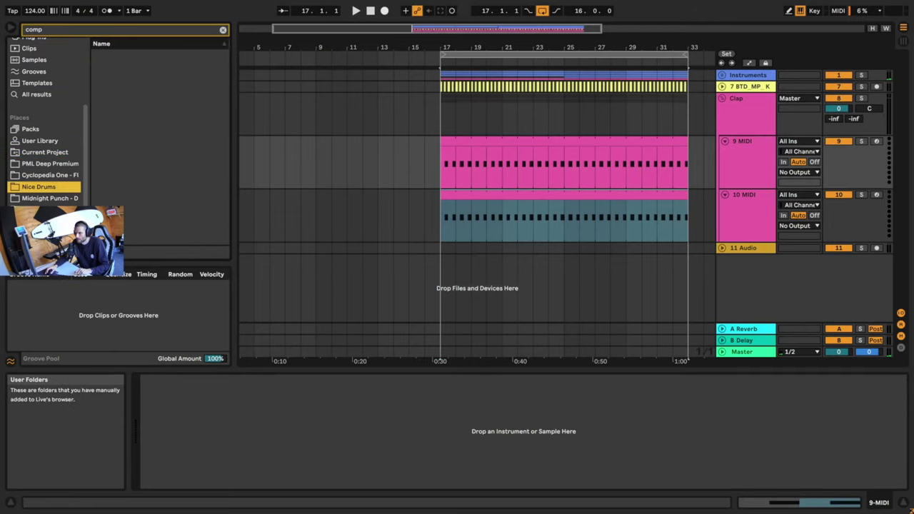
scroll(49, 200, down, 1)
click(49, 188)
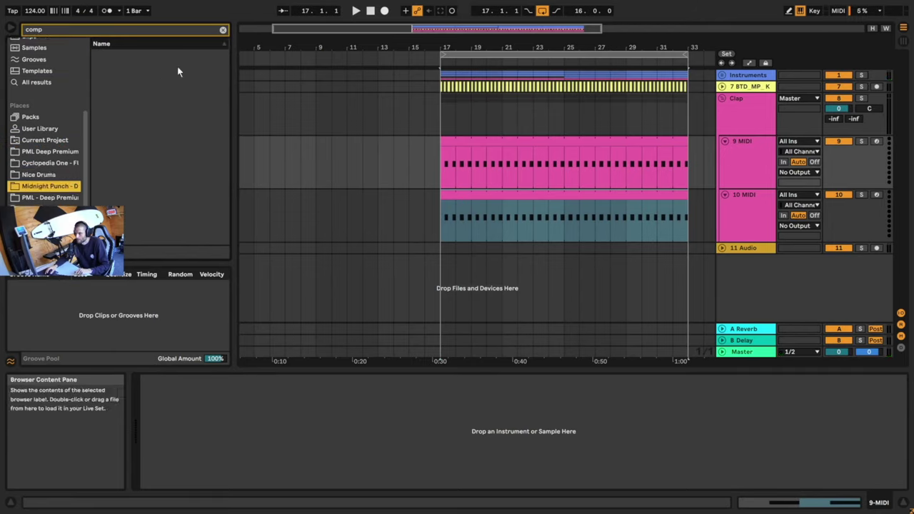
click(222, 31)
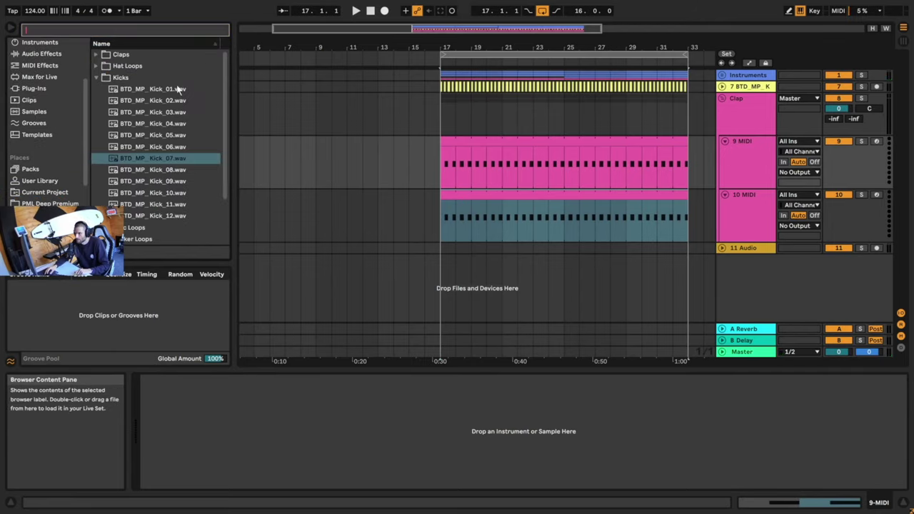
click(105, 79)
click(100, 55)
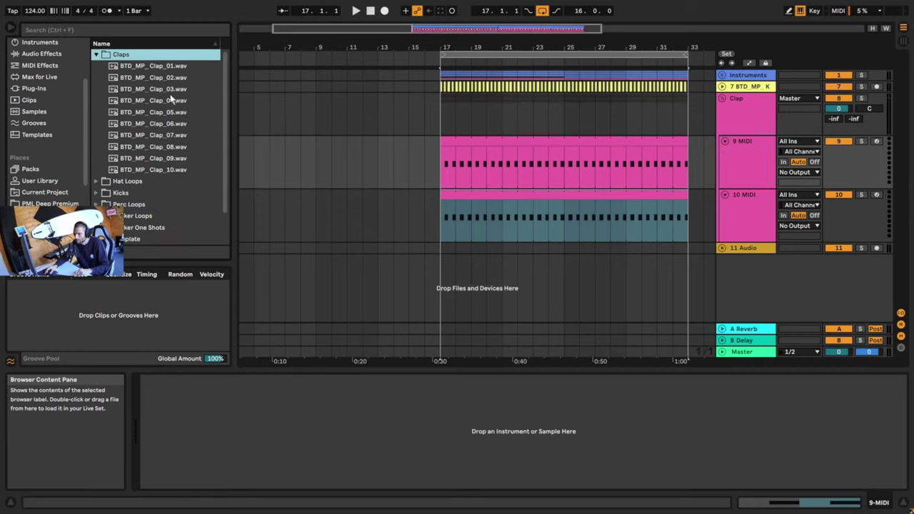
Load BTD_MP_Clap_06.wav onto 9 MIDI and lower its volume to -1.2 dB.
click(174, 125)
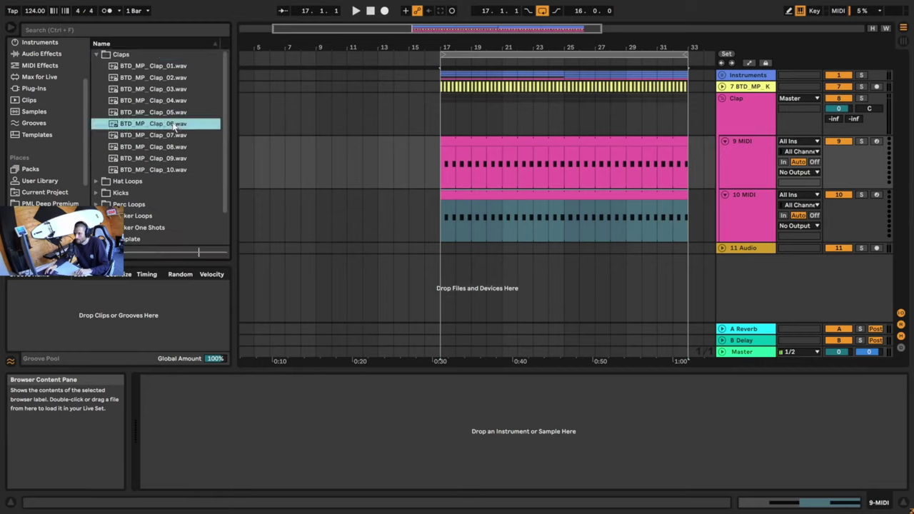
double_click(153, 129)
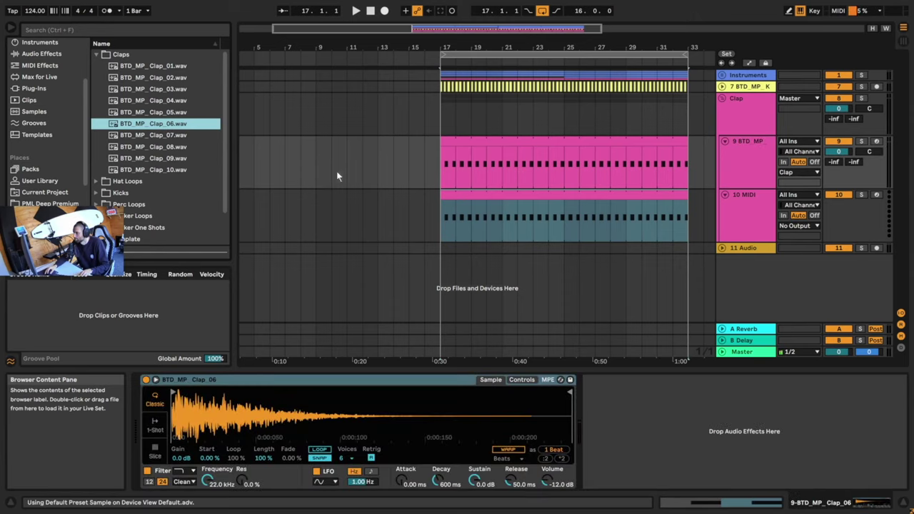
key(space)
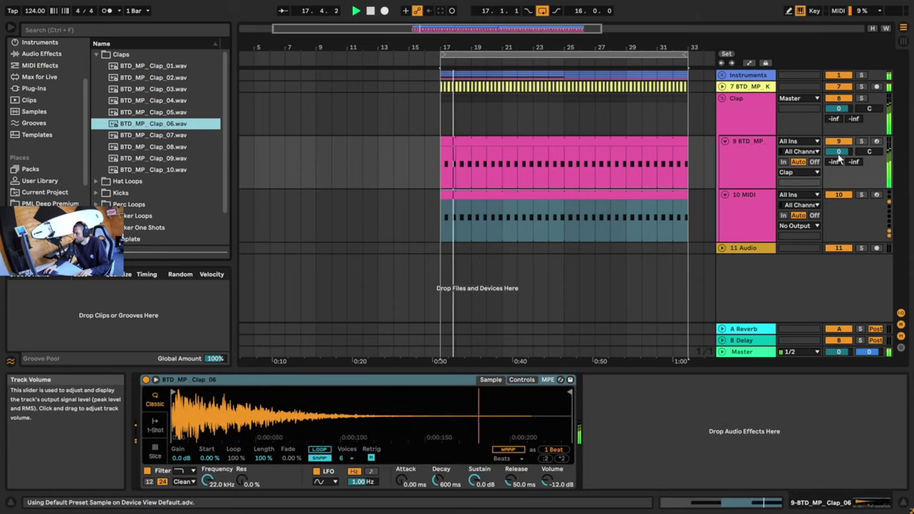
drag(839, 152, 839, 160)
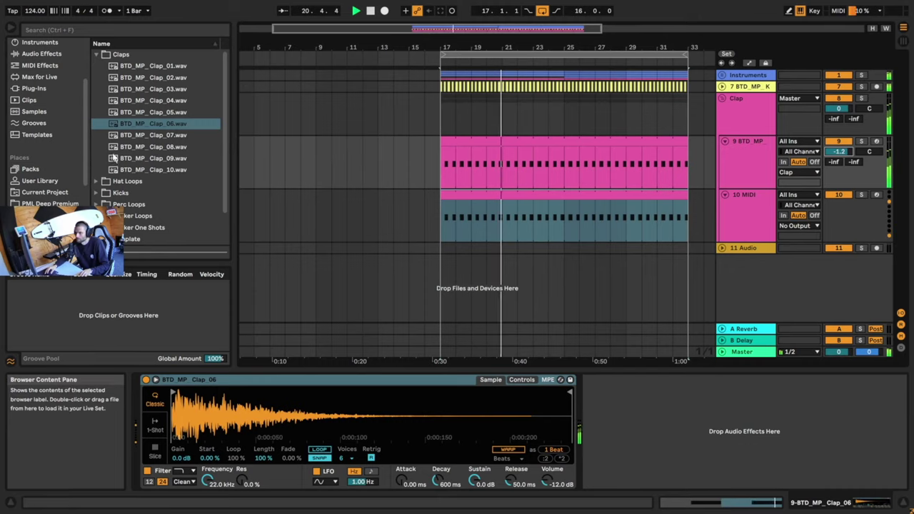
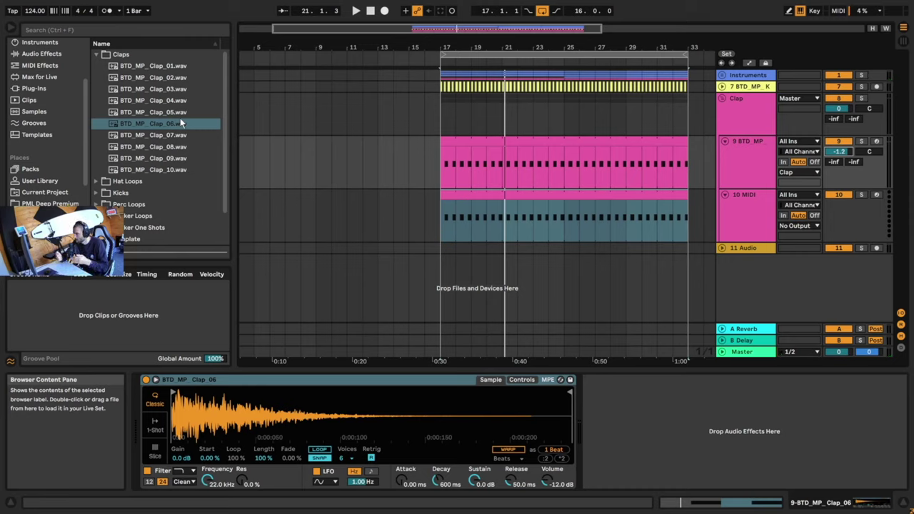
Load BTD_MP_Clap_02.wav onto MIDI track 10.
click(170, 79)
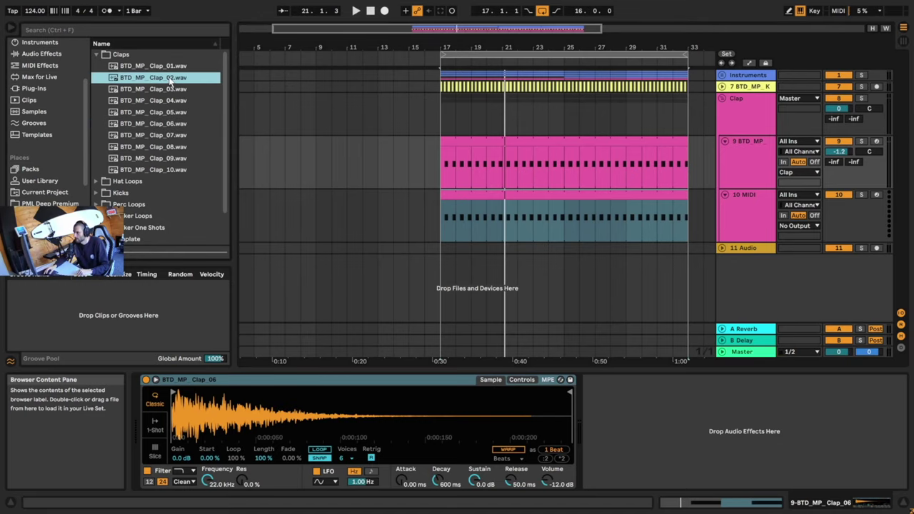
click(738, 205)
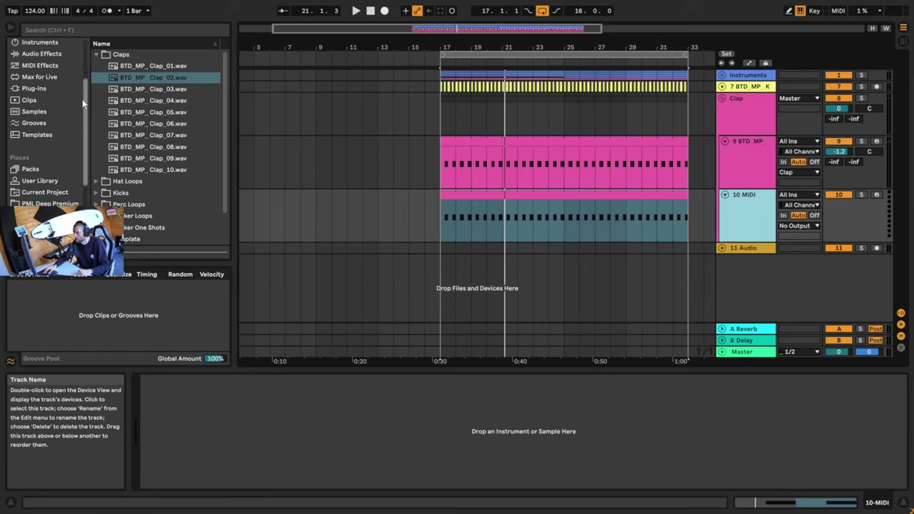
double_click(163, 78)
Play from bar 17 and solo the Clap group to audition the claps.
key(space)
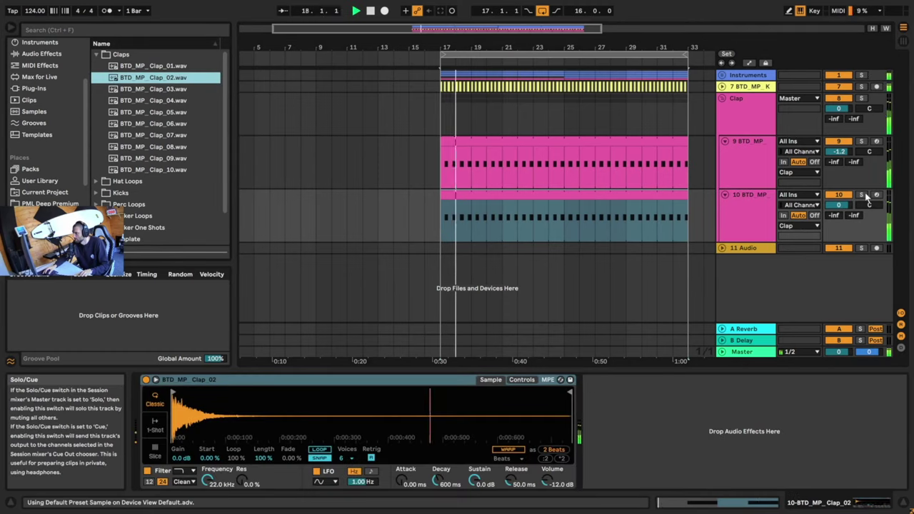
key(space)
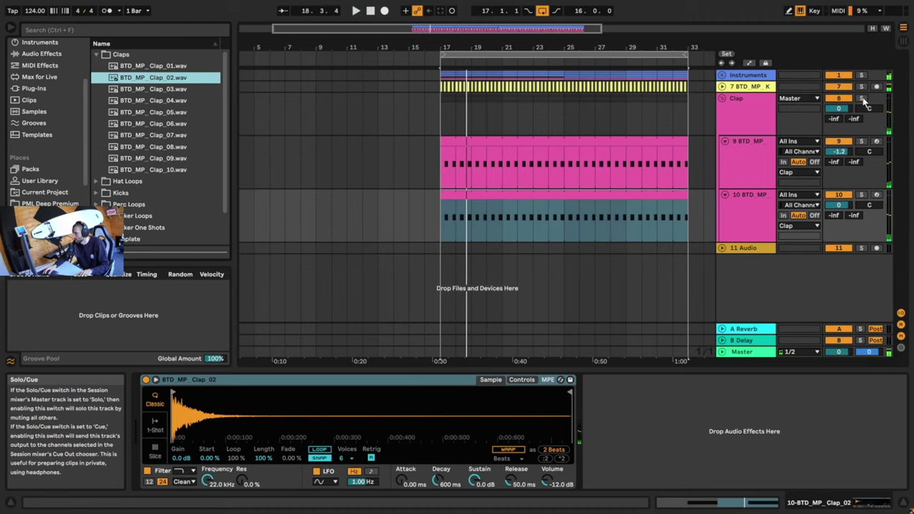
click(862, 99)
key(space)
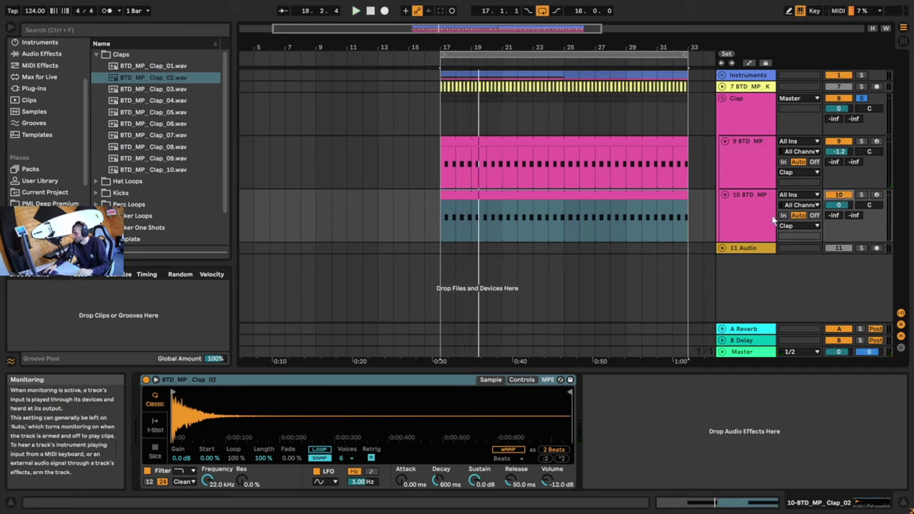
Lower track 10's volume to -4.6 dB.
click(750, 213)
drag(844, 207, 844, 218)
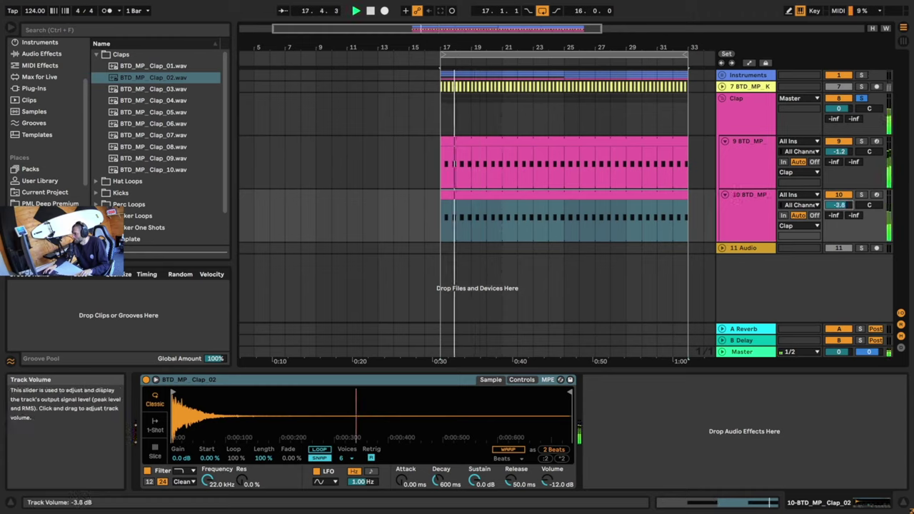
drag(839, 205, 844, 222)
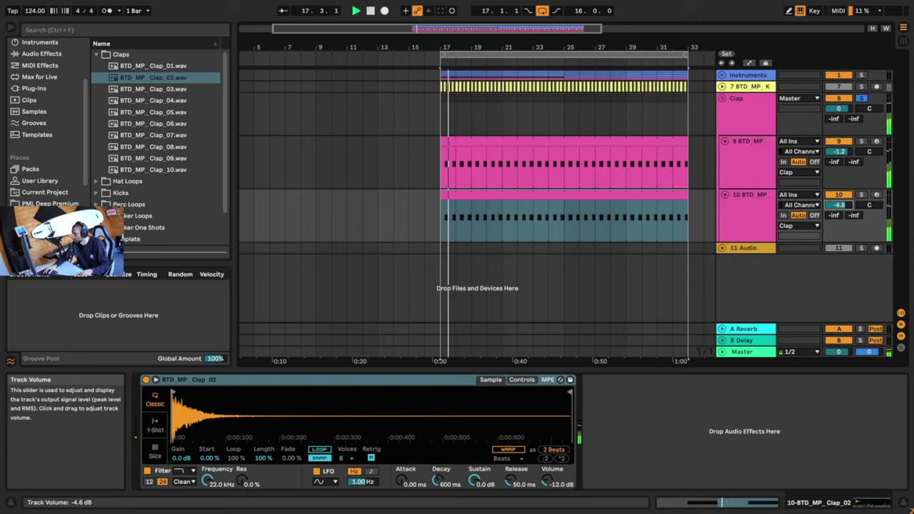
click(773, 116)
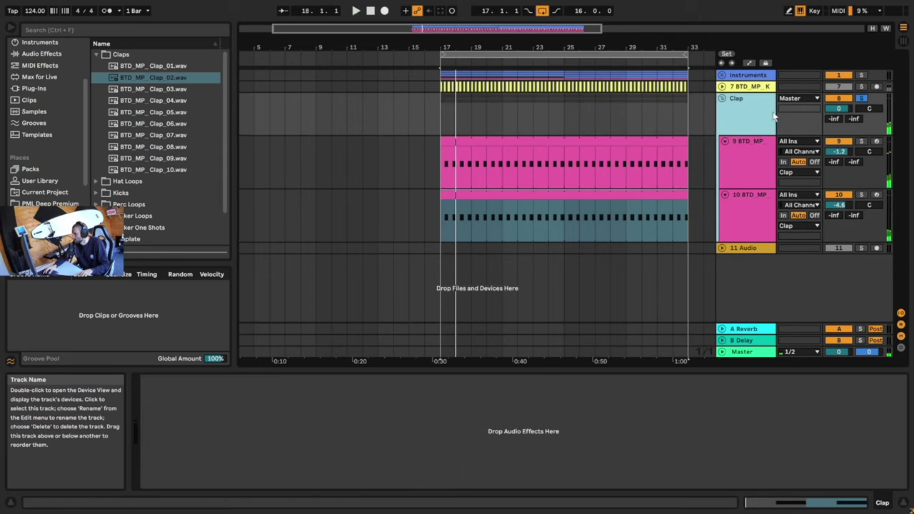
Unsolo the Clap group, set its volume to about -7 dB, and fold it.
click(861, 98)
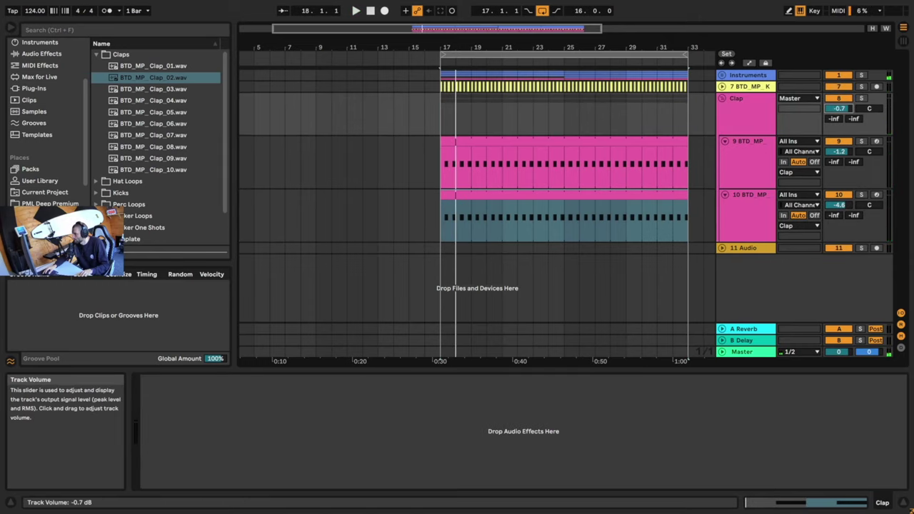
key(space)
mouse_move(839, 108)
mouse_down()
mouse_move(839, 125)
mouse_move(839, 101)
mouse_up()
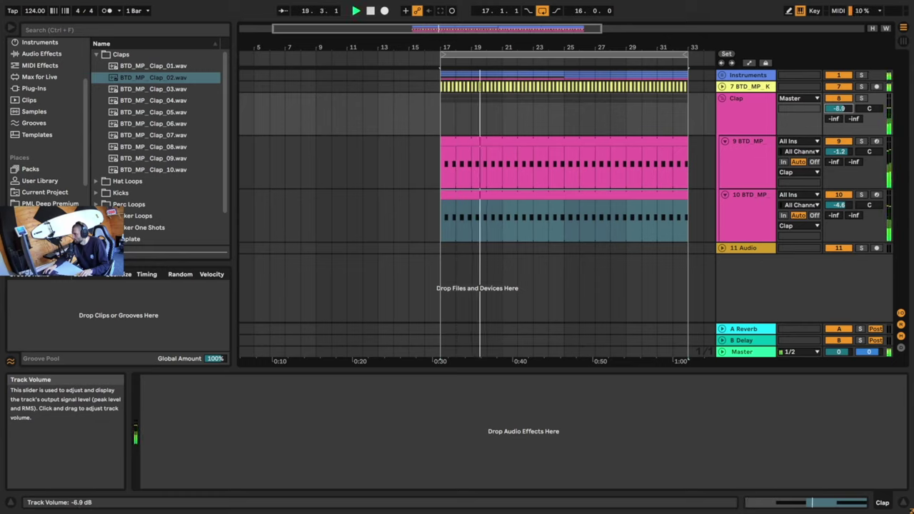
click(722, 99)
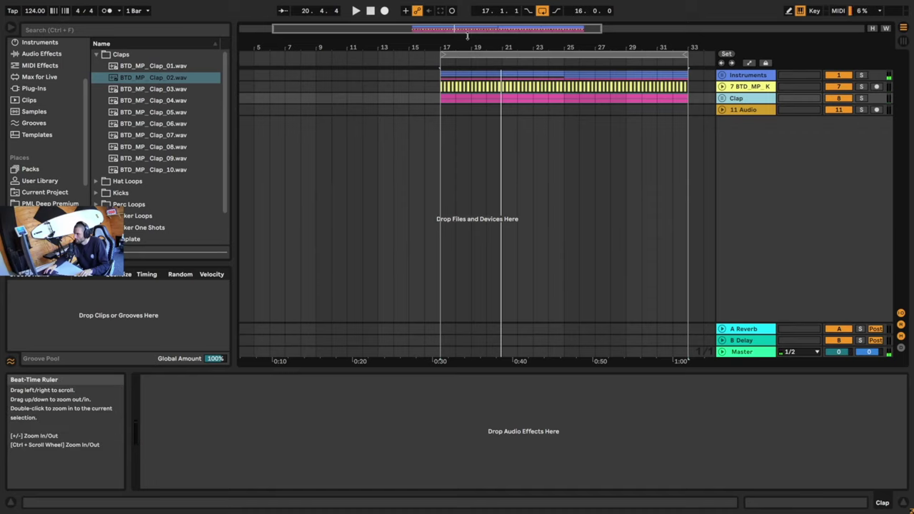
Insert a new MIDI track 11 below the Clap group.
drag(466, 30, 465, 57)
click(741, 101)
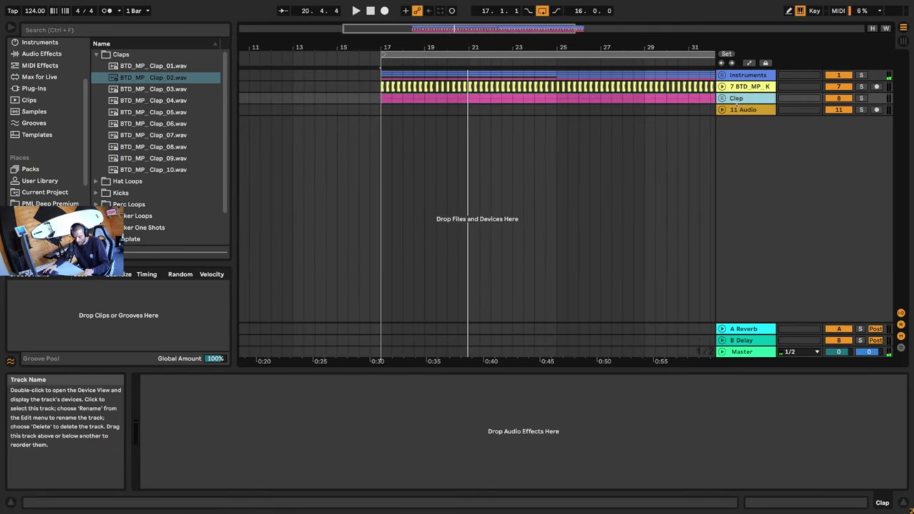
key(ctrl+shift+t)
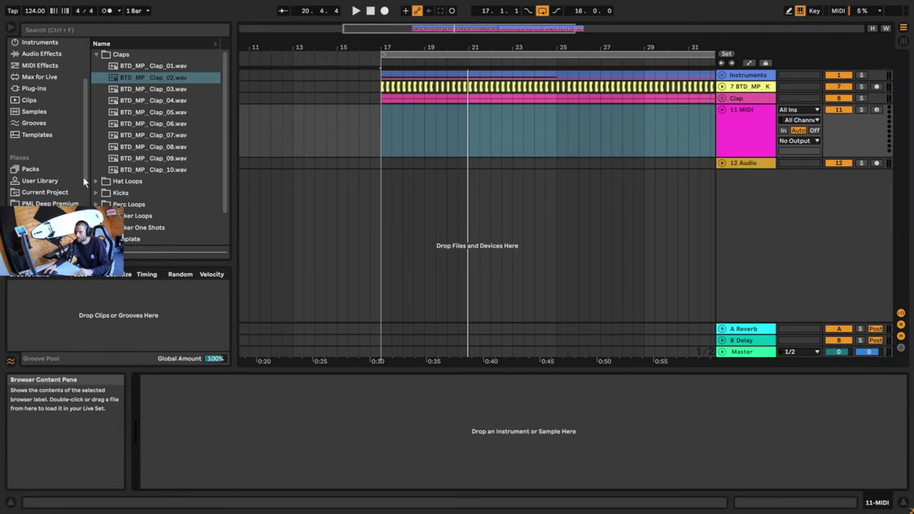
Browse PML Deep Premium Vol. 4 HATS, pick PML_DPV4_CH_001.wav, and mark bar 17 on track 11.
scroll(84, 181, down, 3)
click(50, 177)
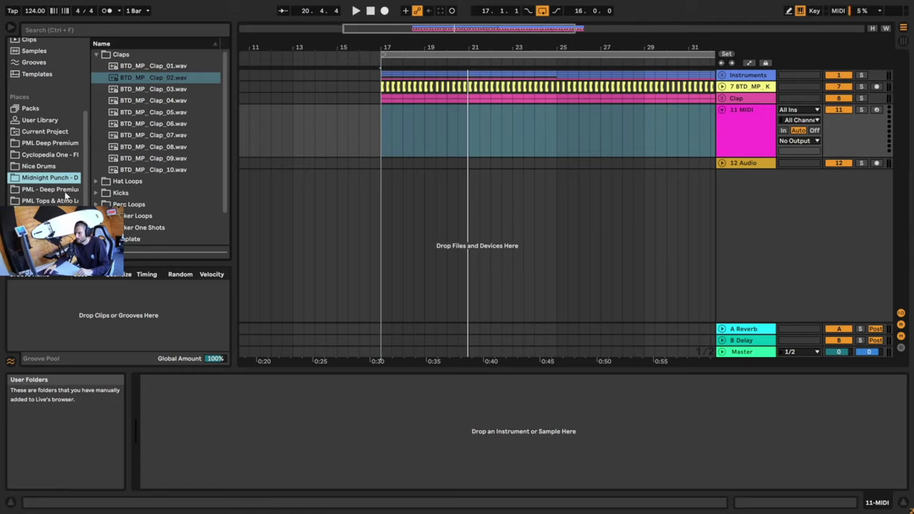
click(64, 190)
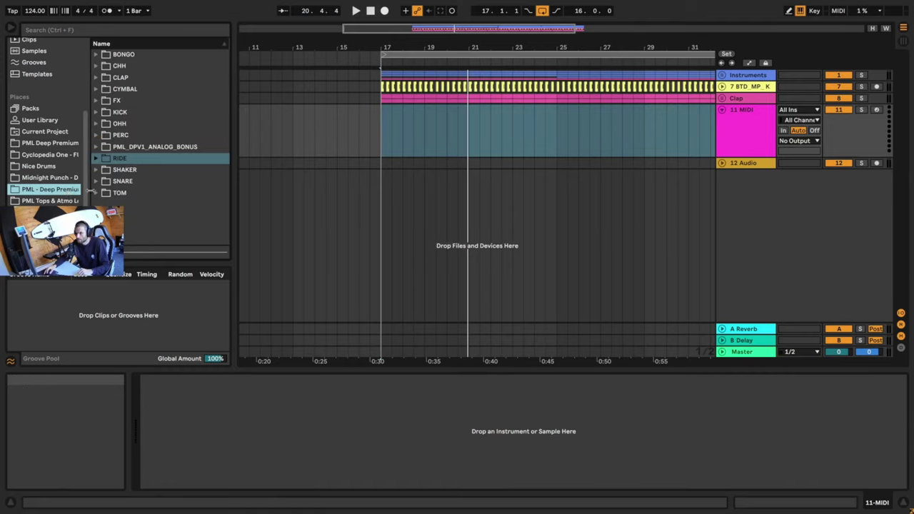
drag(91, 191, 109, 191)
click(58, 143)
click(118, 88)
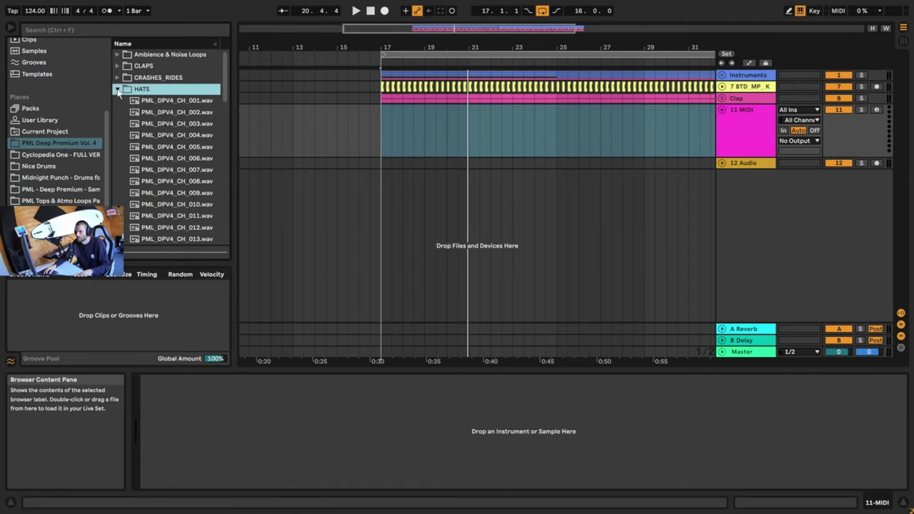
click(173, 102)
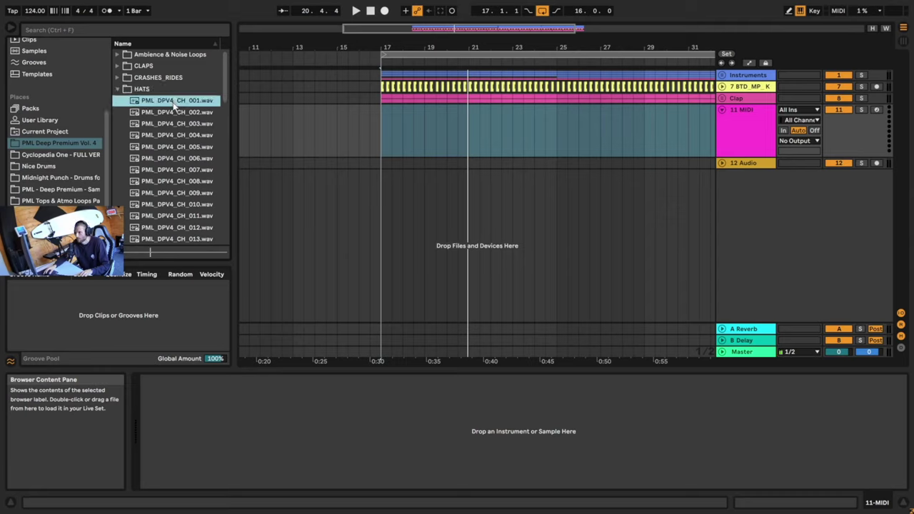
click(741, 128)
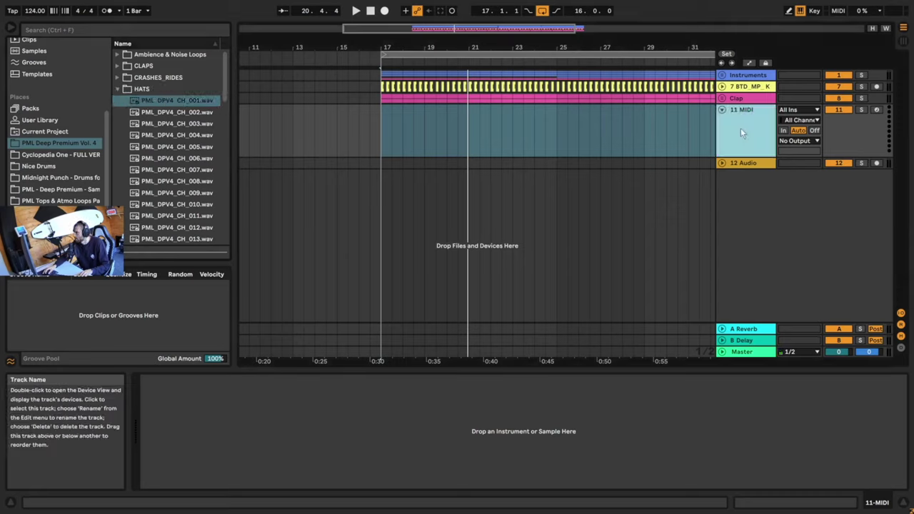
click(382, 128)
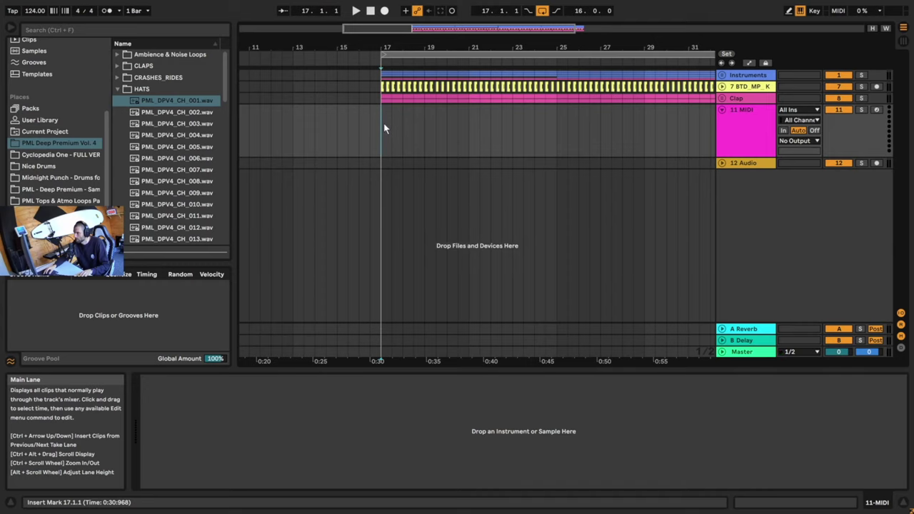
Create a MIDI clip at bar 17 with eight sixteenth C3 notes on a 1/16 grid.
key(ctrl+shift+m)
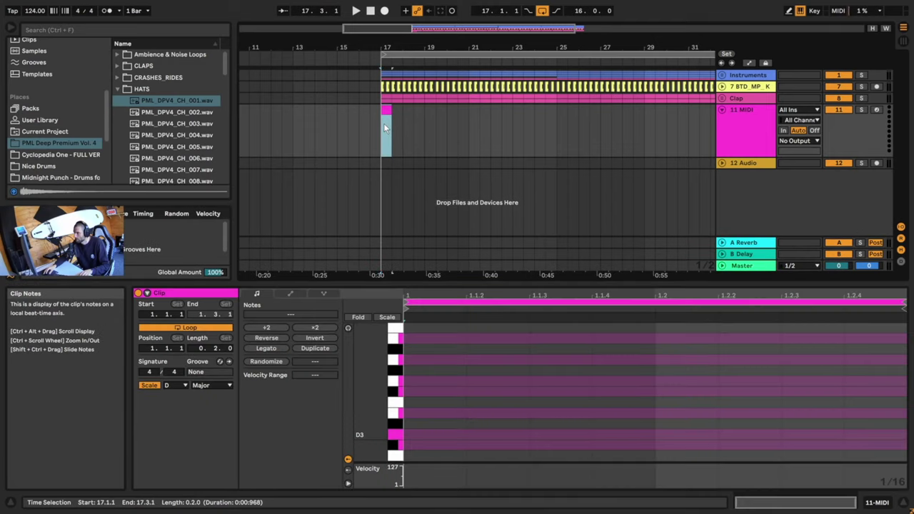
right_click(536, 375)
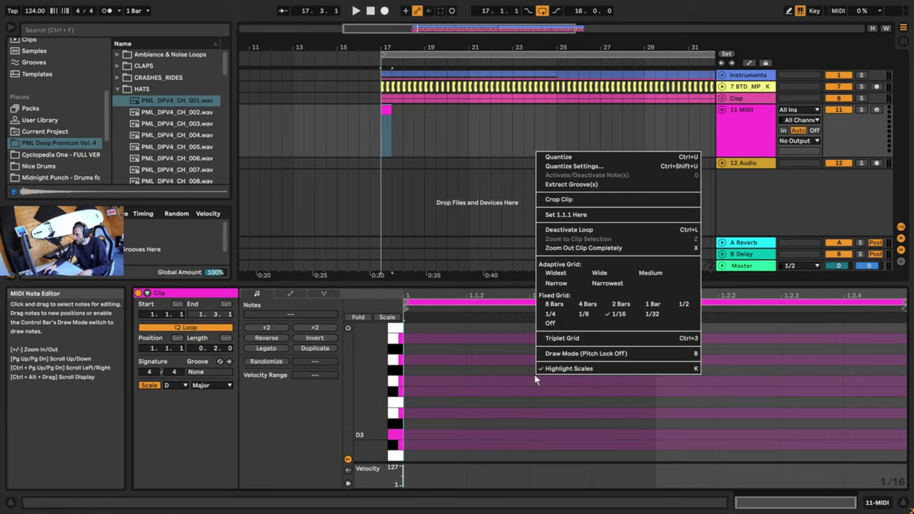
click(618, 315)
scroll(422, 431, down, 1)
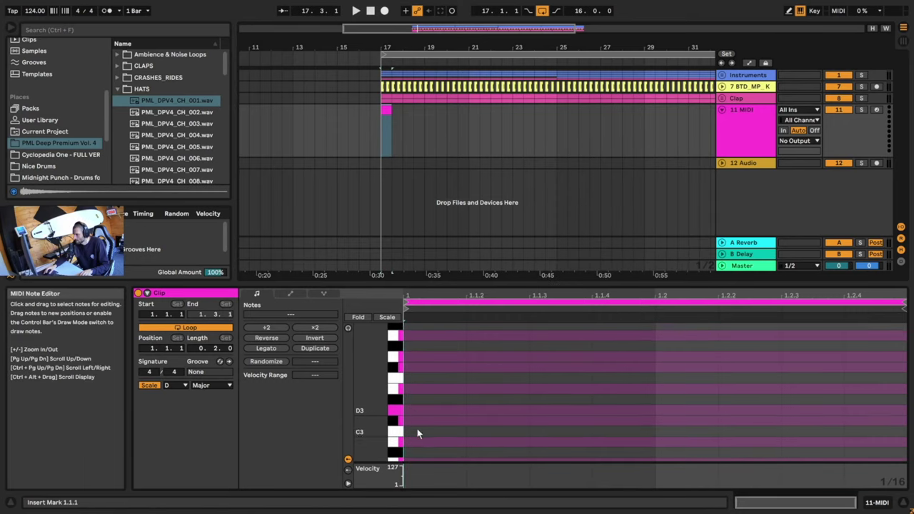
double_click(422, 432)
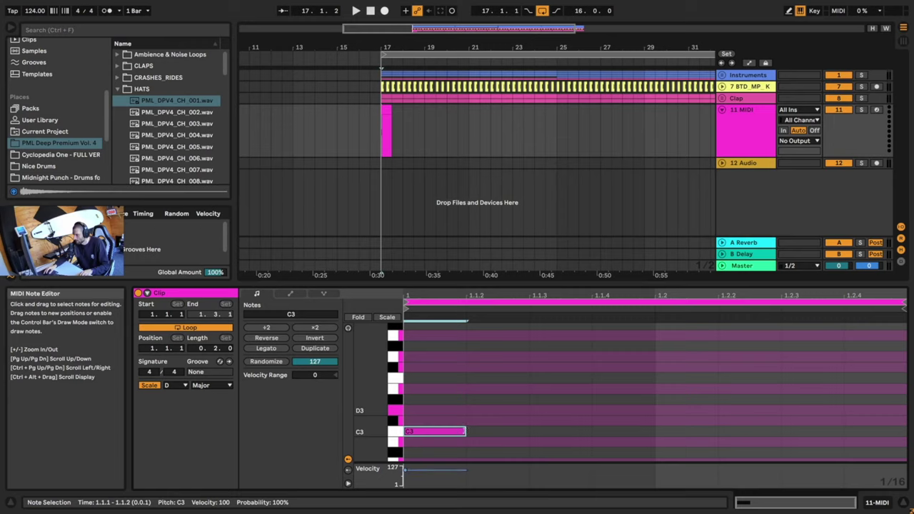
key(ctrl+d)
key(ctrl+d)
key(ctrl+d)
key(ctrl+d)
key(ctrl+d)
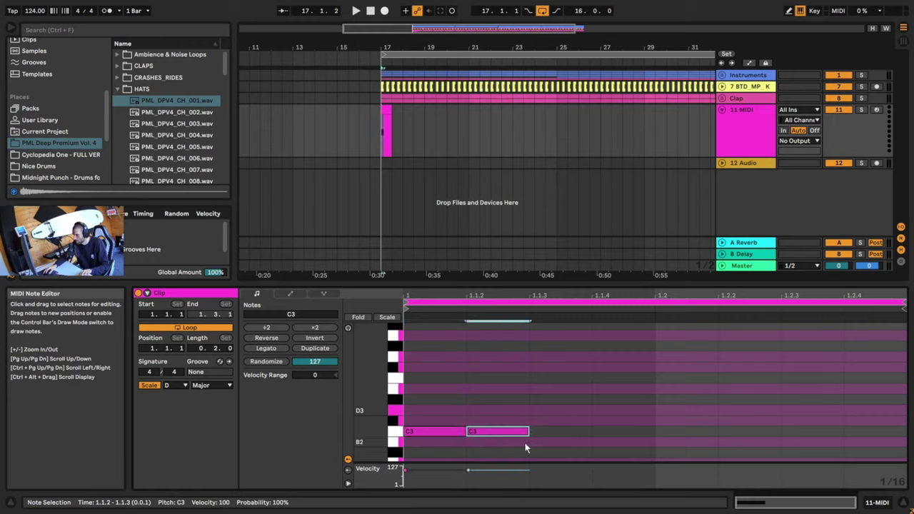
key(ctrl+d)
key(ctrl+d)
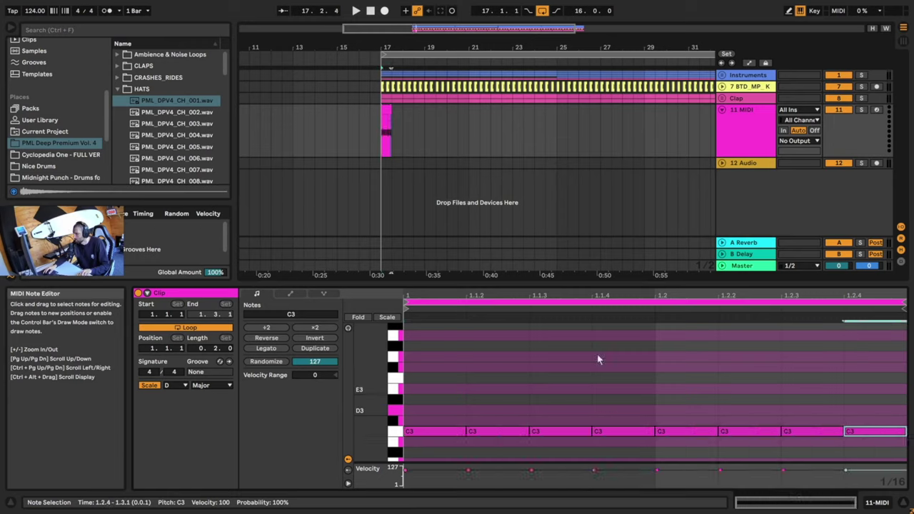
Load PML_DPV4_CH_001.wav onto track 11.
click(757, 143)
double_click(757, 143)
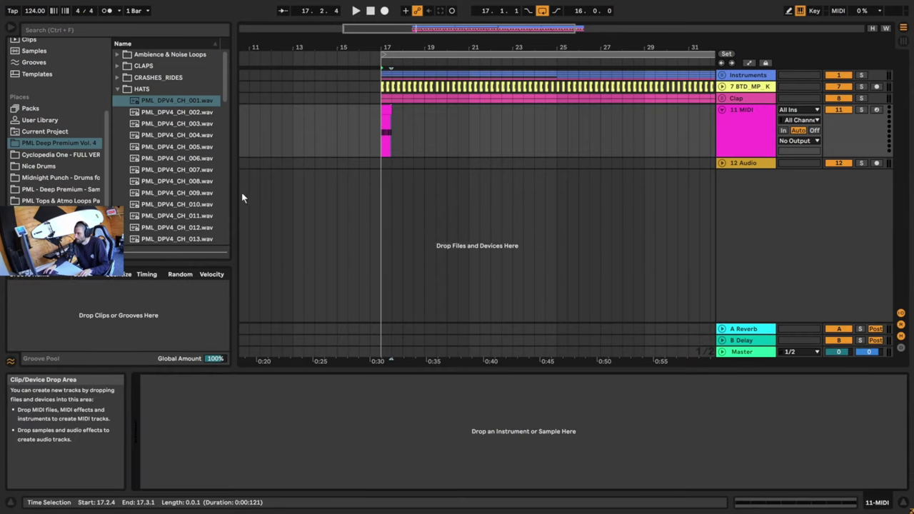
double_click(179, 100)
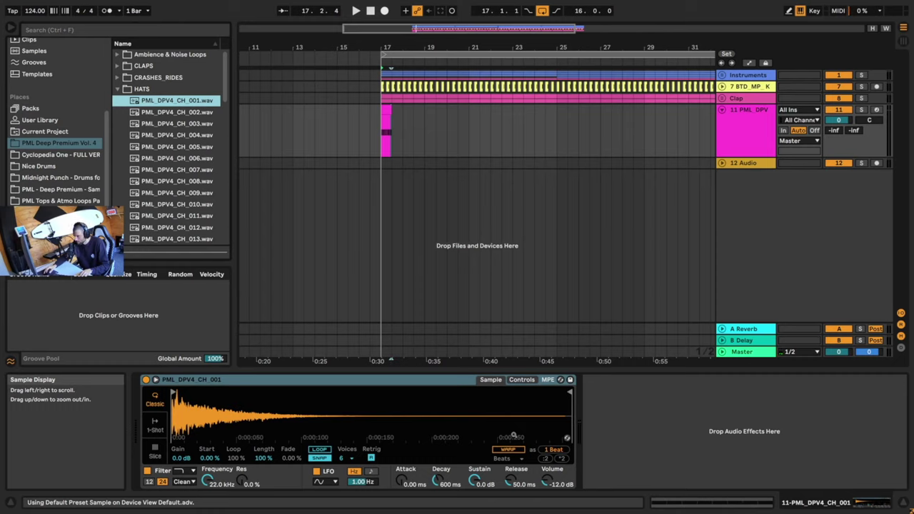
Extend track 11's hi-hat clip to run from bar 17 to bar 33.
key(space)
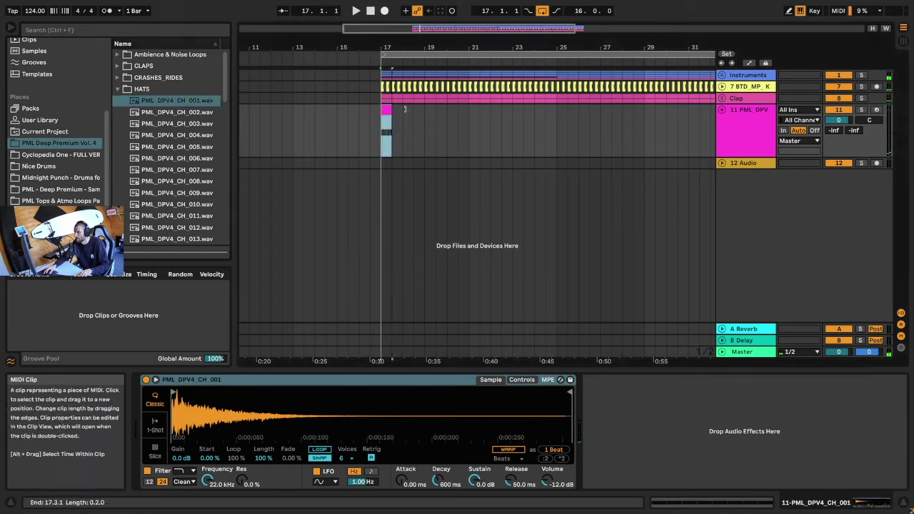
drag(391, 129, 568, 70)
drag(568, 123, 670, 129)
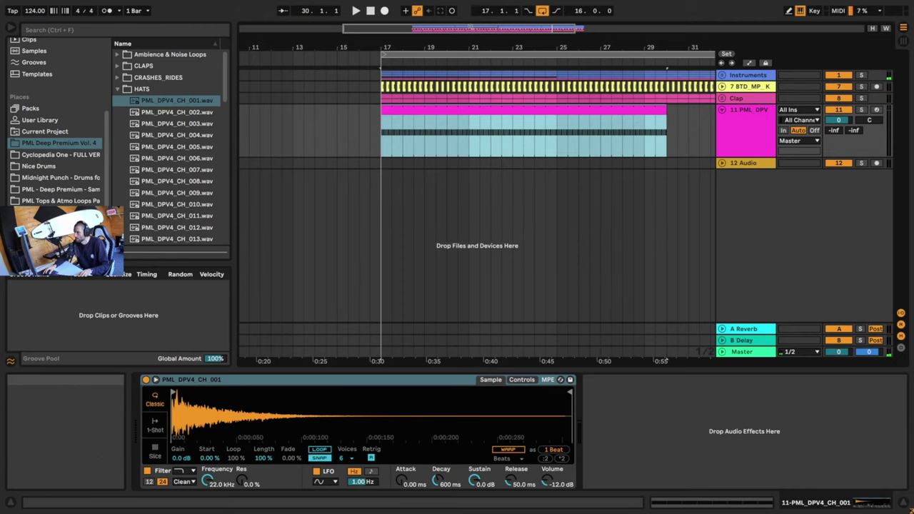
drag(485, 28, 486, 14)
drag(570, 114, 602, 117)
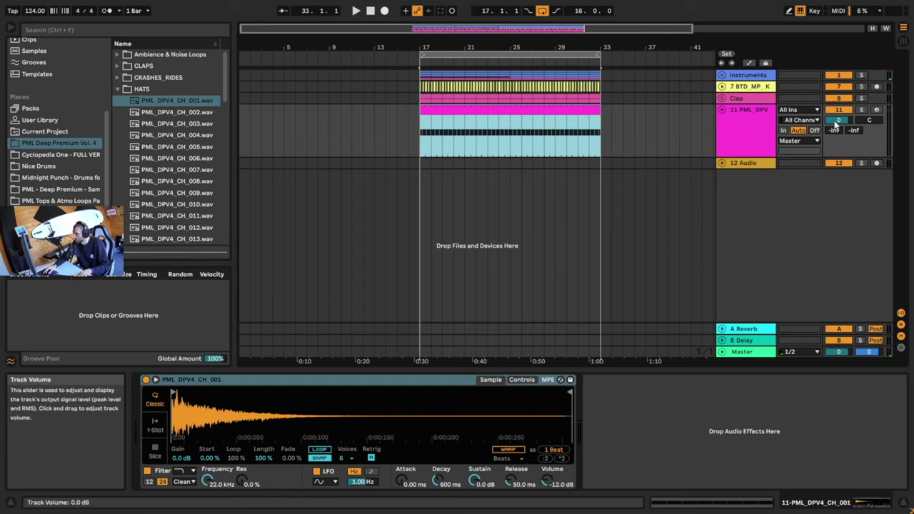
Lower track 11's volume to -13.3 dB while listening.
key(space)
drag(843, 122, 840, 155)
key(space)
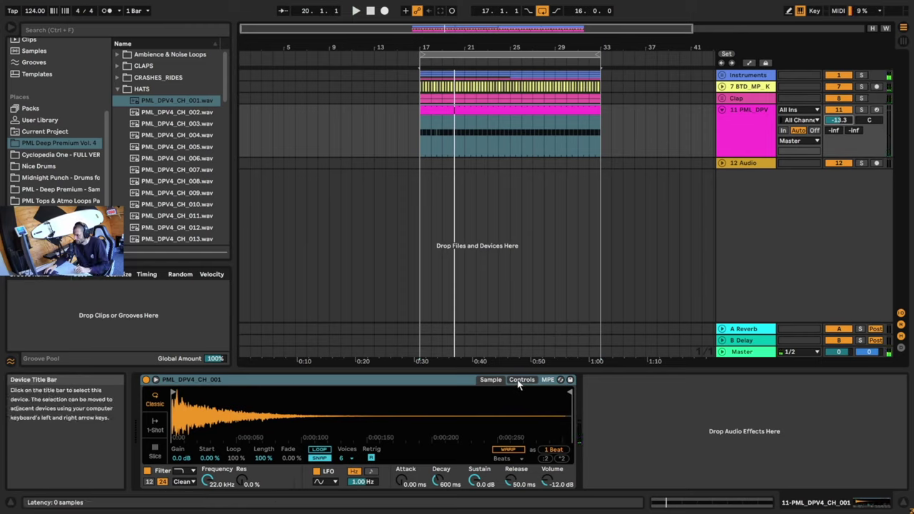
Set track 11's Simpler random pan to 15% and view the Instruments group's Compressor.
click(521, 380)
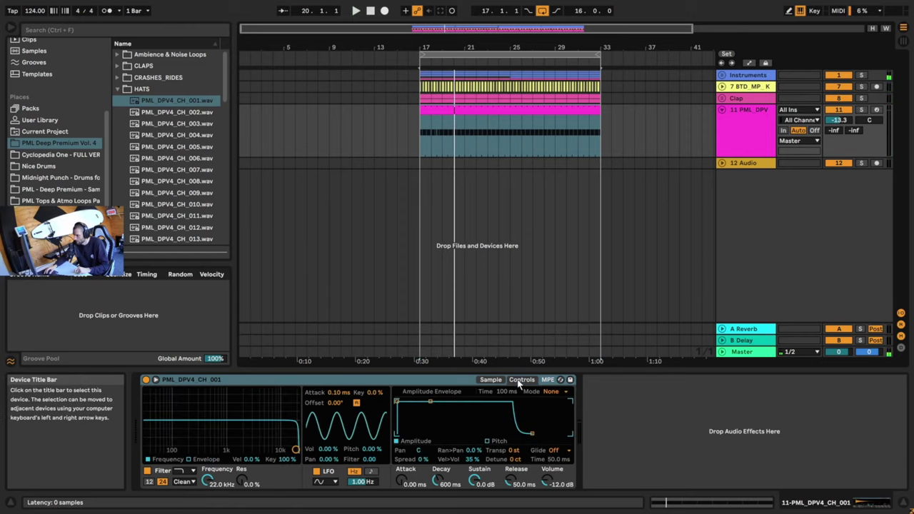
click(474, 452)
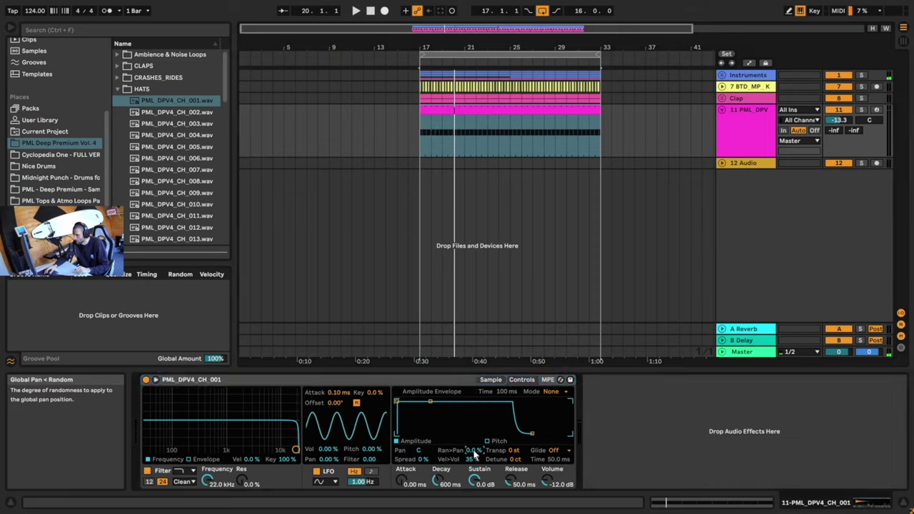
key(space)
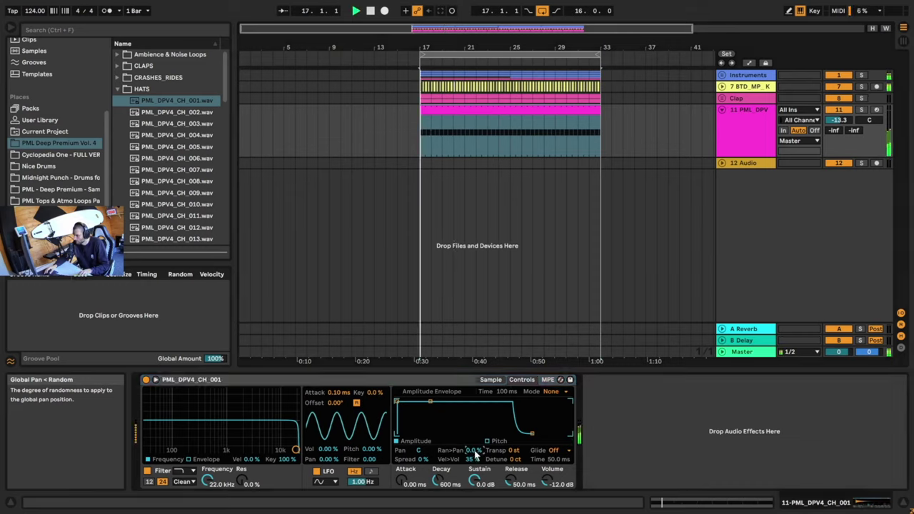
drag(475, 455, 475, 442)
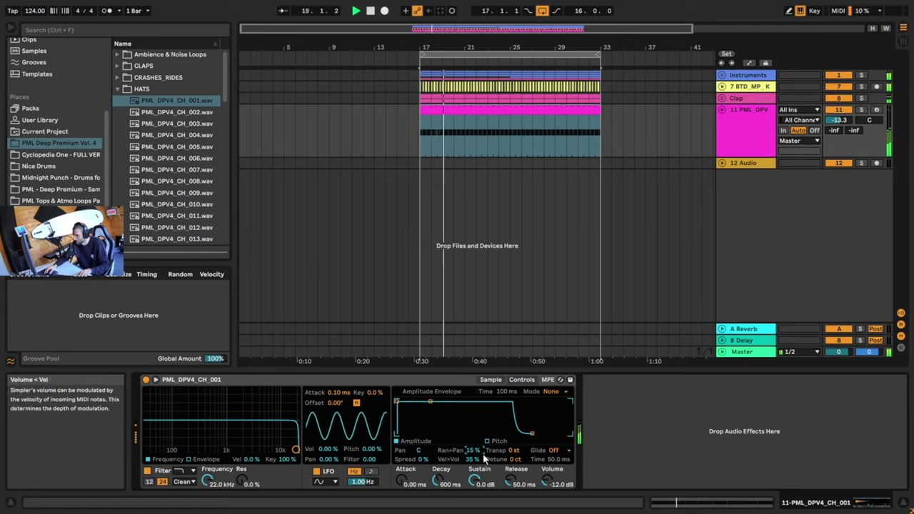
key(space)
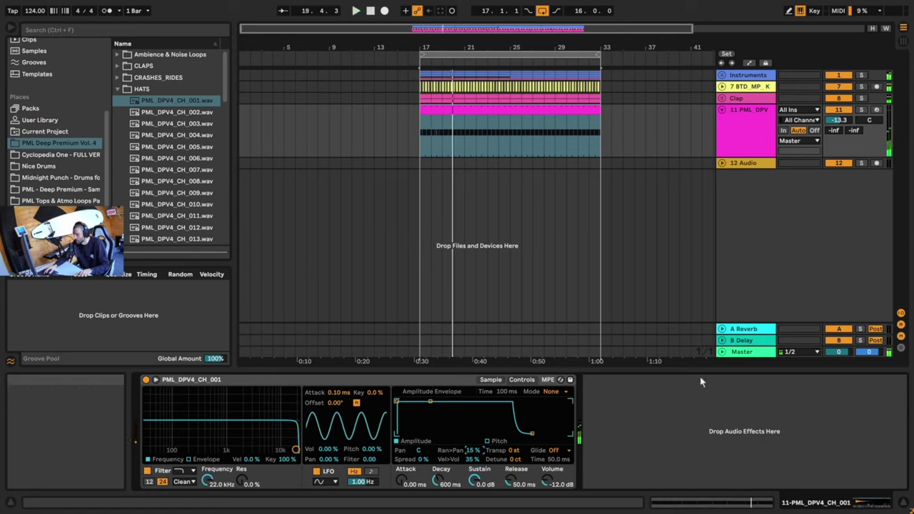
click(748, 76)
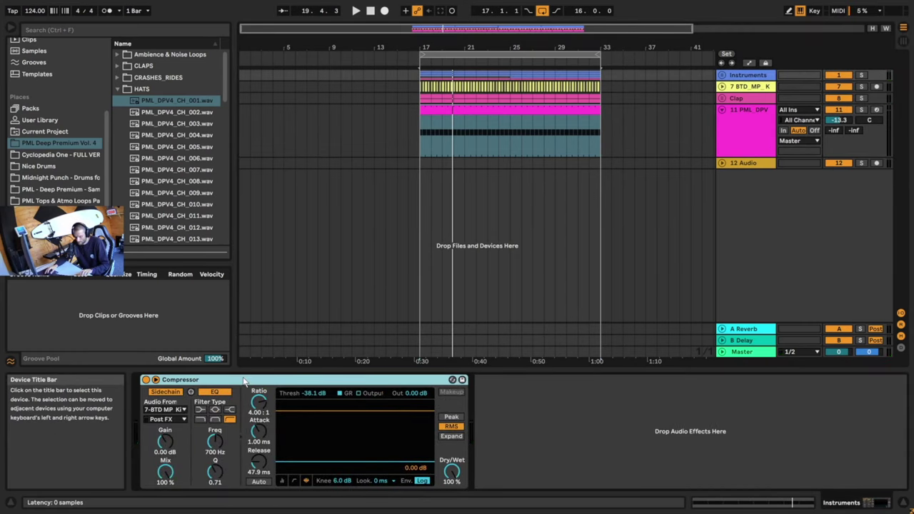
Paste the Compressor after track 11's Simpler, with threshold -31.2 dB and release 83.2 ms.
click(752, 117)
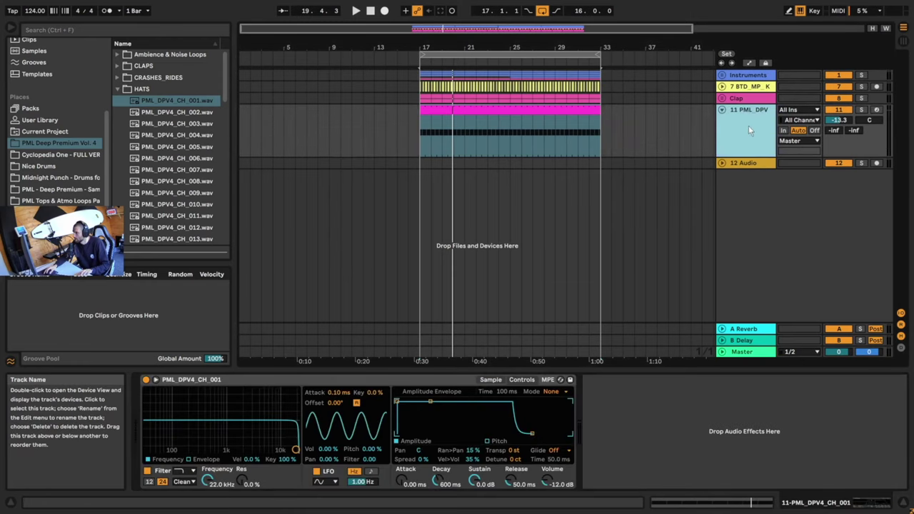
key(ctrl+v)
key(space)
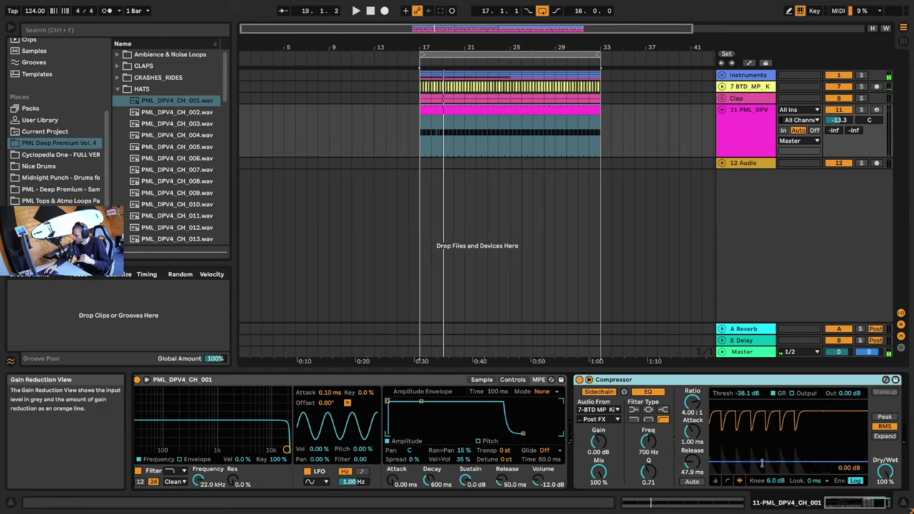
drag(757, 464, 761, 457)
key(space)
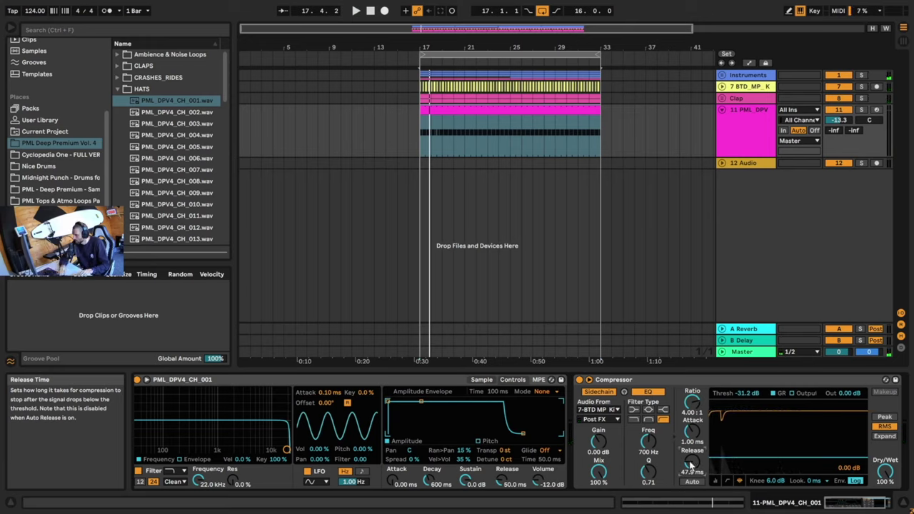
drag(690, 465, 690, 461)
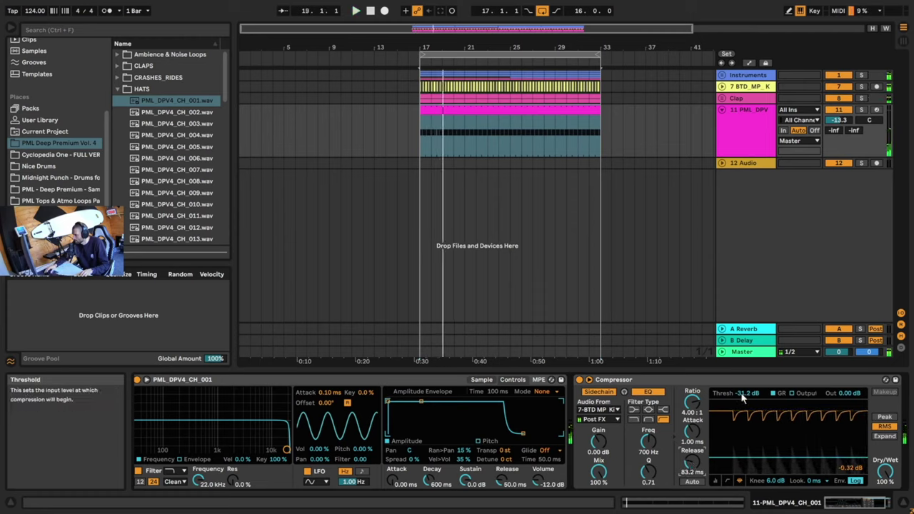
Solo and unsolo track 11 during playback to audition the compressed hats.
key(space)
key(space)
click(861, 110)
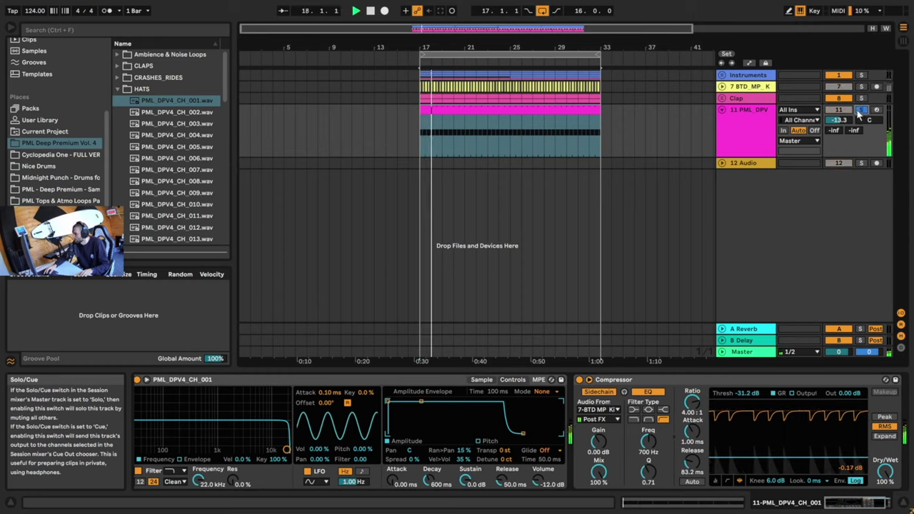
click(861, 110)
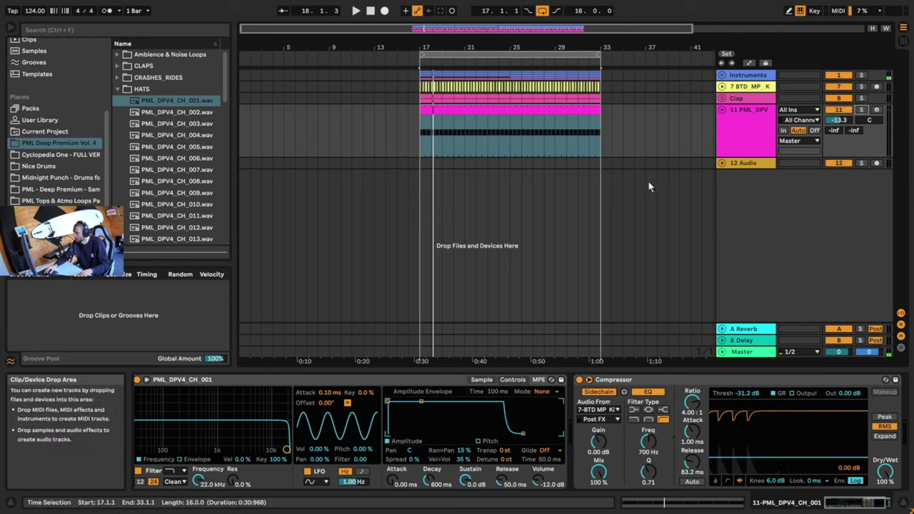
click(729, 133)
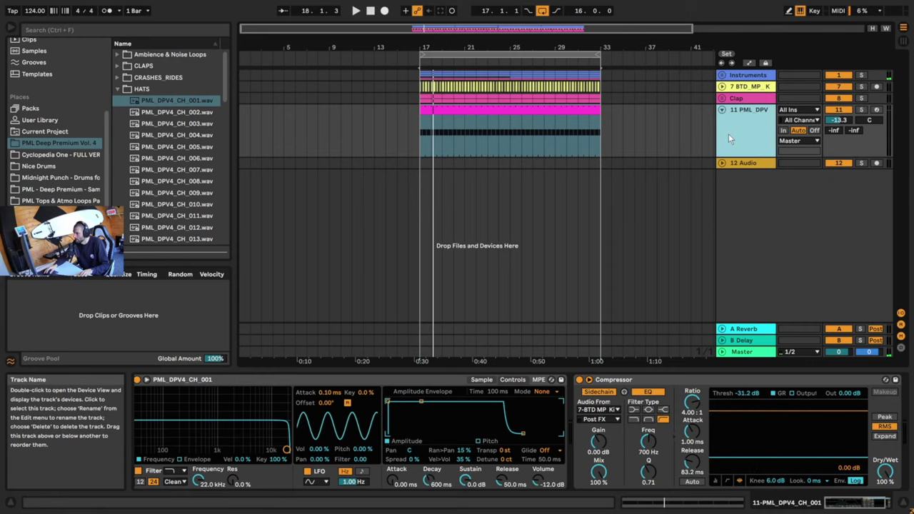
Browse Midnight Punch Hat Loops > Off Beat and preview loop 08.
click(52, 176)
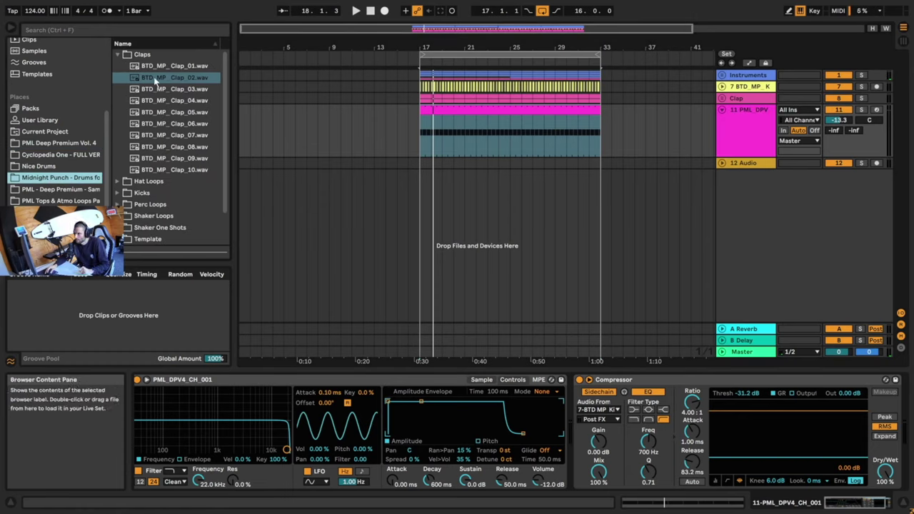
click(123, 57)
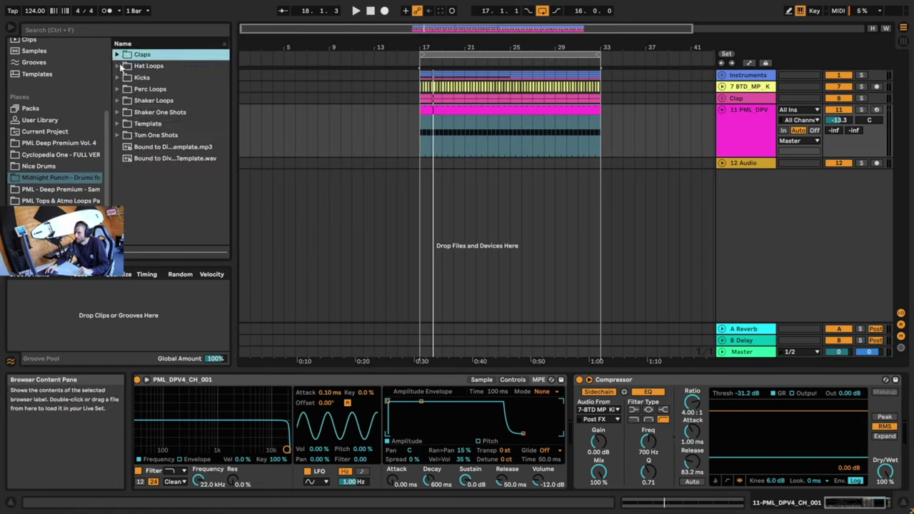
click(117, 66)
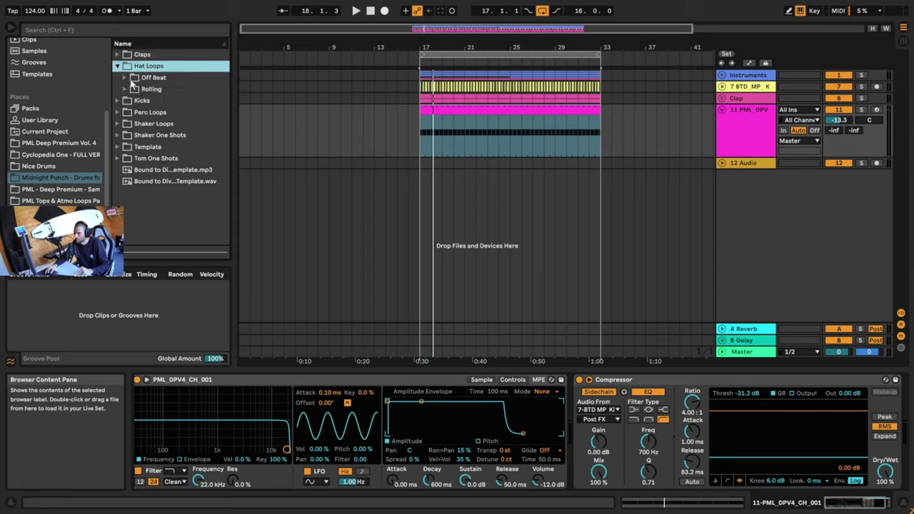
click(125, 77)
click(187, 170)
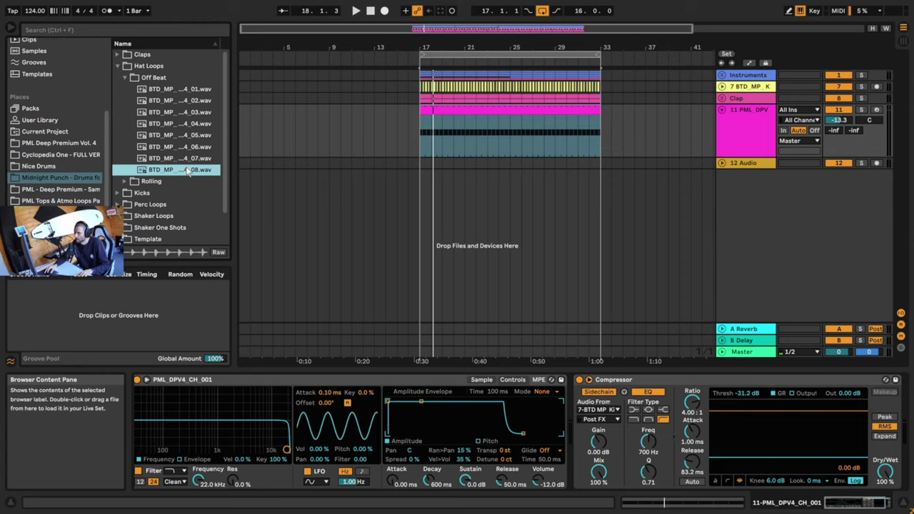
Place BTD_MP_Hat_Loop_OB_124_08 on new track 12 at bar 17, set to -6.0 dB.
drag(163, 177, 601, 162)
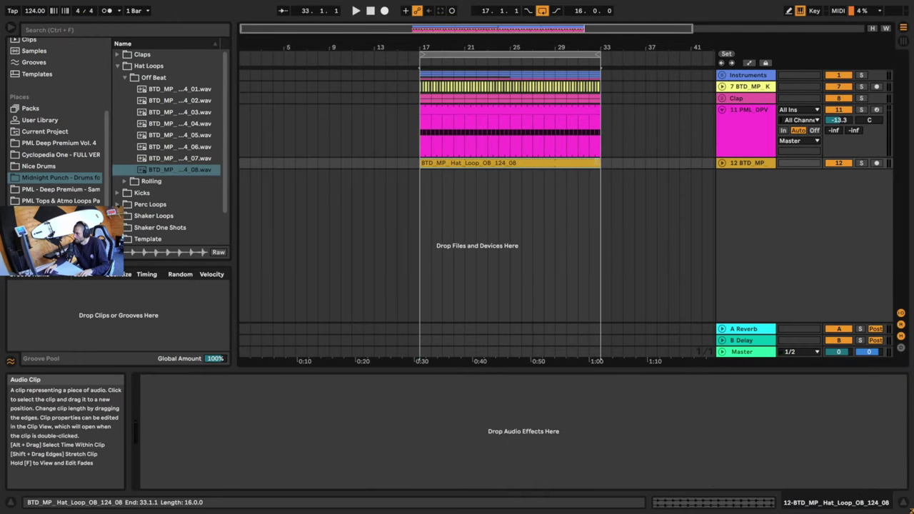
key(space)
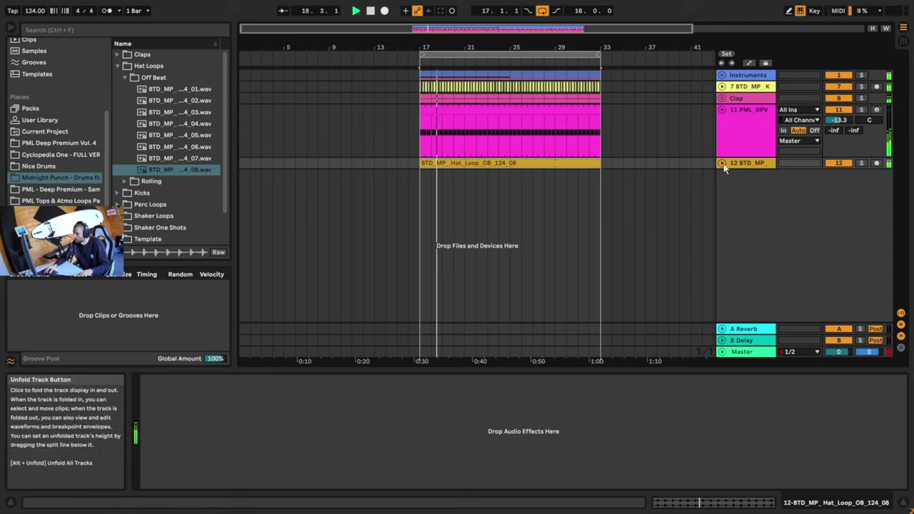
click(721, 163)
drag(839, 172, 845, 172)
key(space)
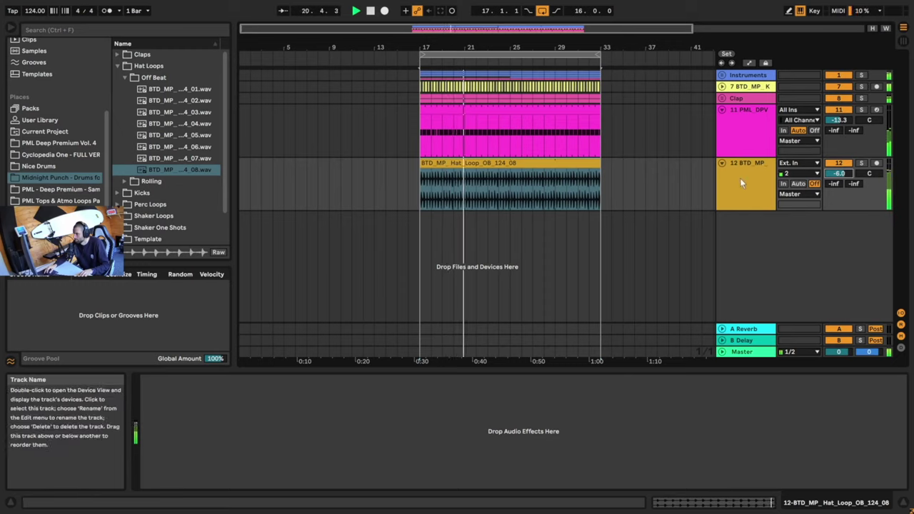
key(space)
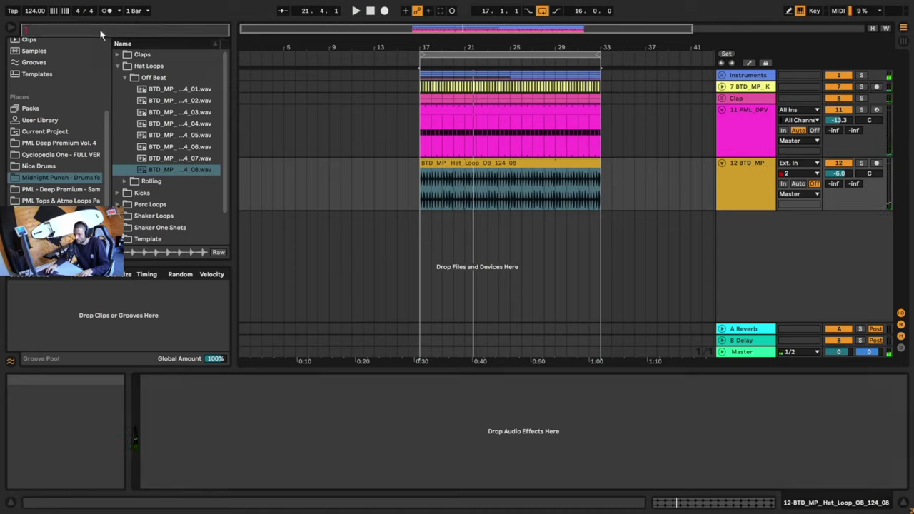
Add EQ Eight to track 12 with a band 1 low-cut at 6.67 kHz.
text(eq)
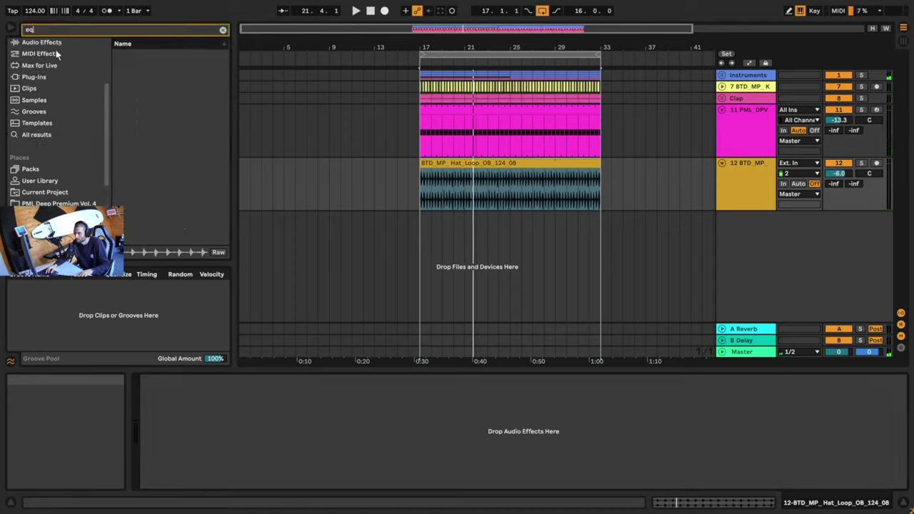
click(35, 136)
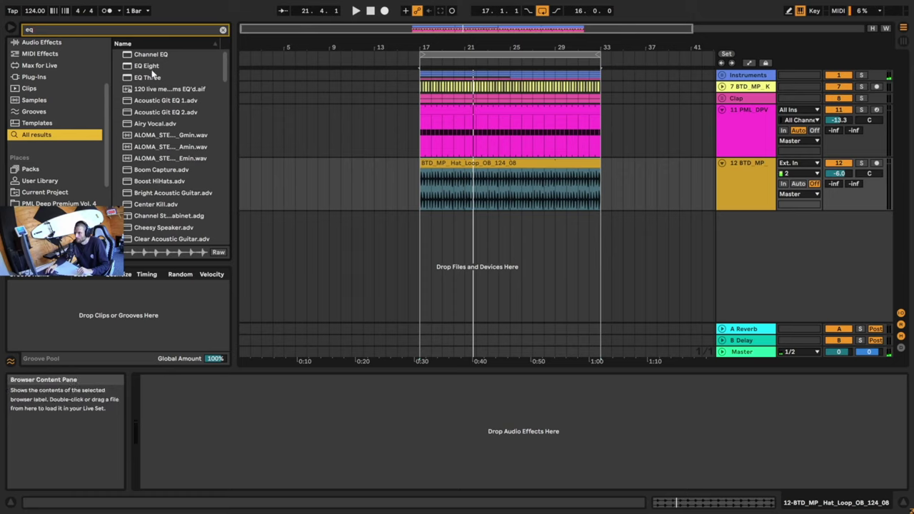
double_click(147, 66)
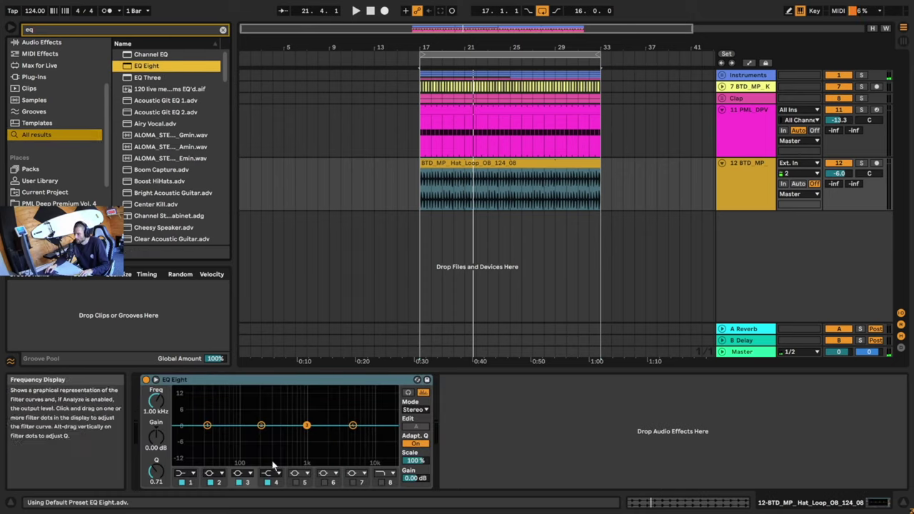
click(183, 474)
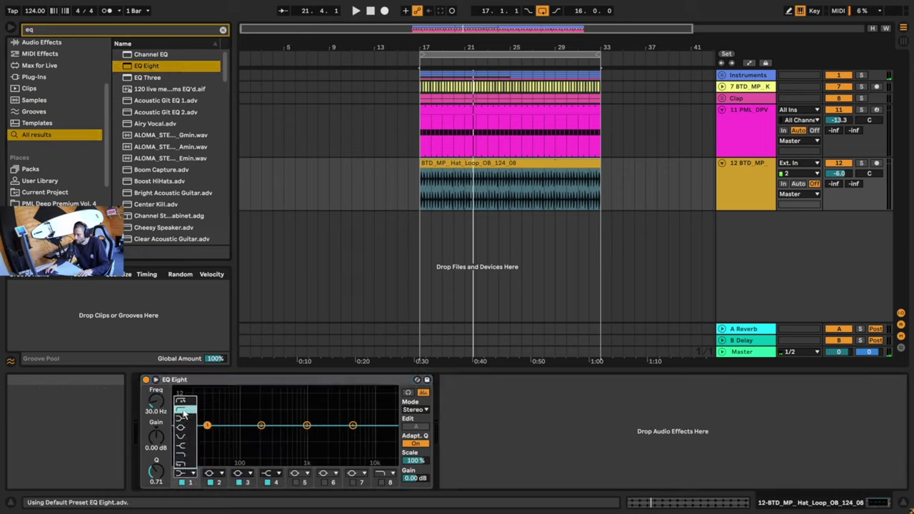
click(183, 410)
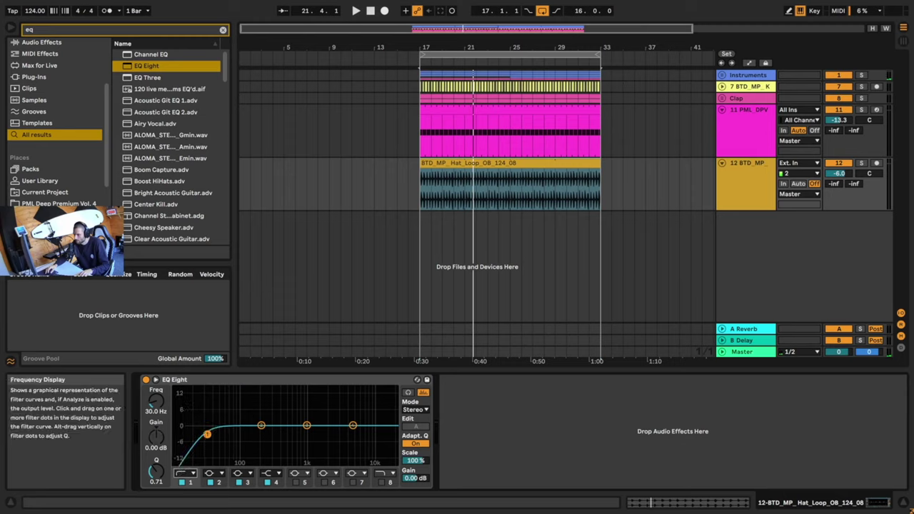
key(space)
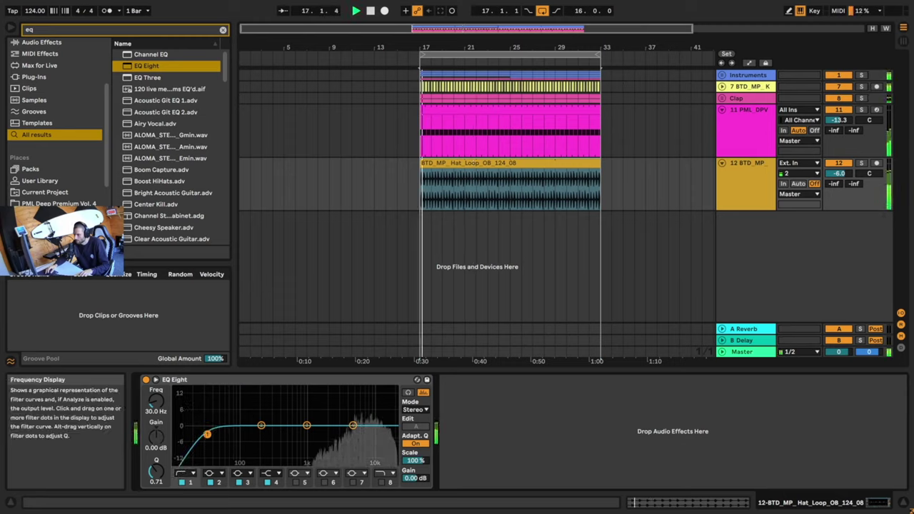
drag(207, 433, 360, 435)
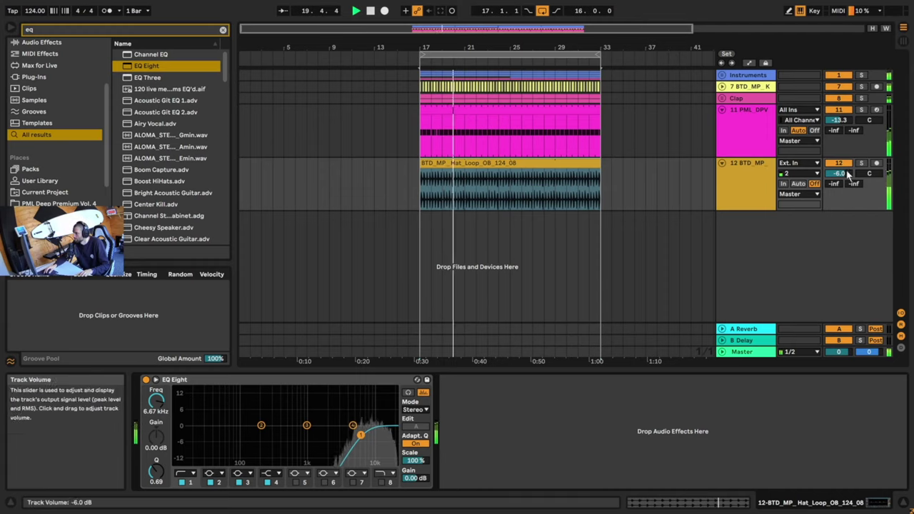
Set the hat loop track to -7.0 dB and fold all tracks.
drag(839, 173, 839, 174)
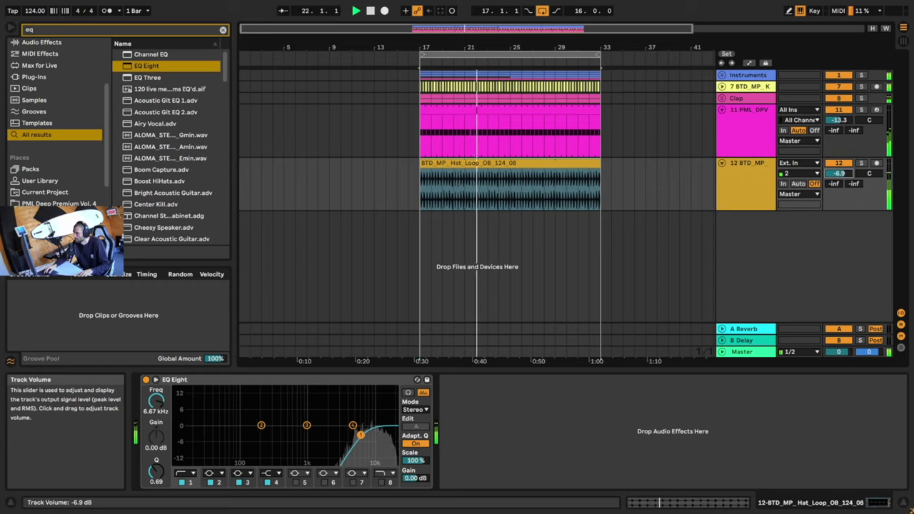
drag(840, 174, 840, 174)
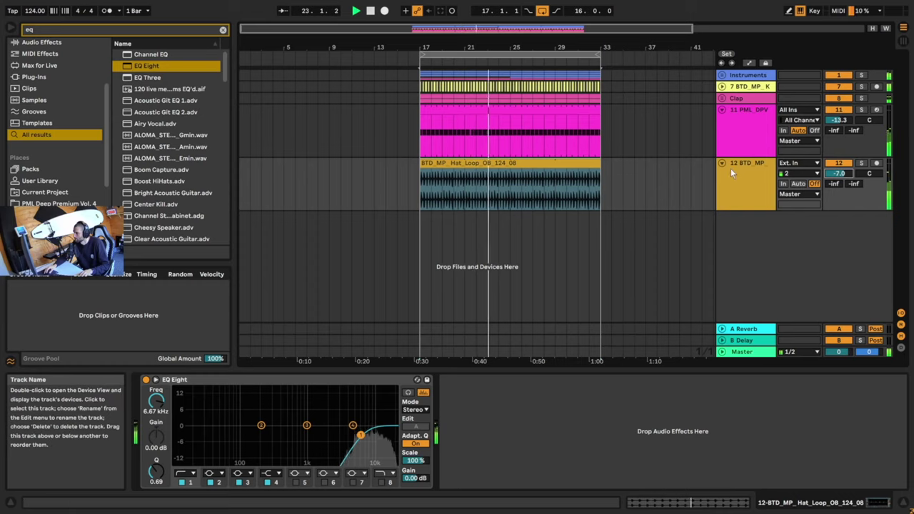
alt+click(722, 110)
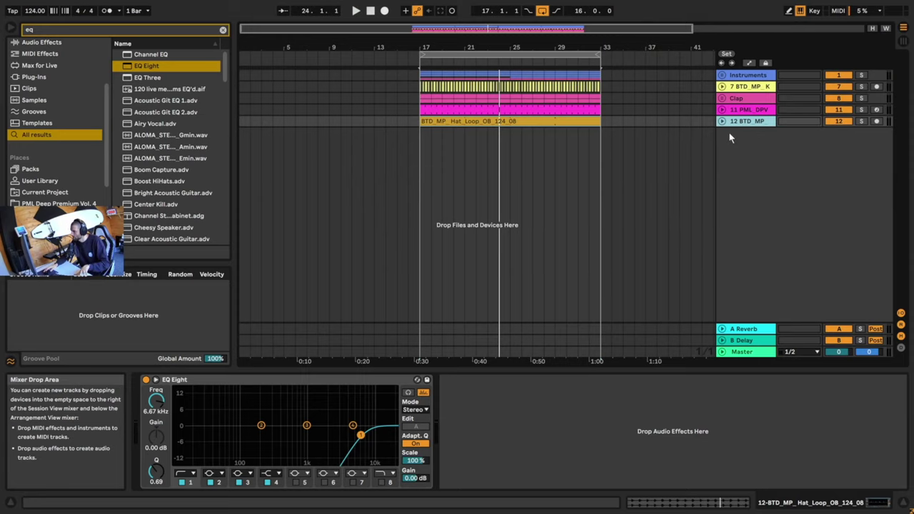
Add MIDI track 13 and browse the RIDE folder, picking DPV1_RIDE_DRY_002.wav.
key(ctrl+shift+t)
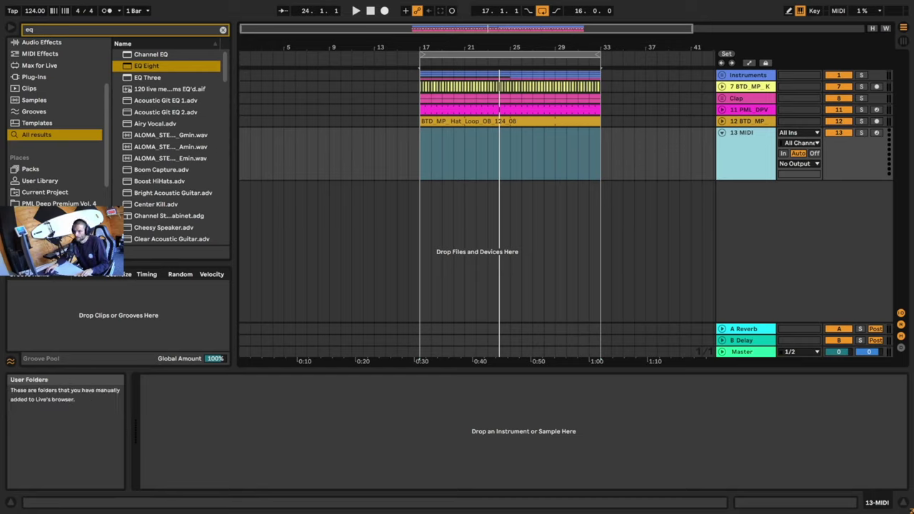
scroll(36, 107, down, 2)
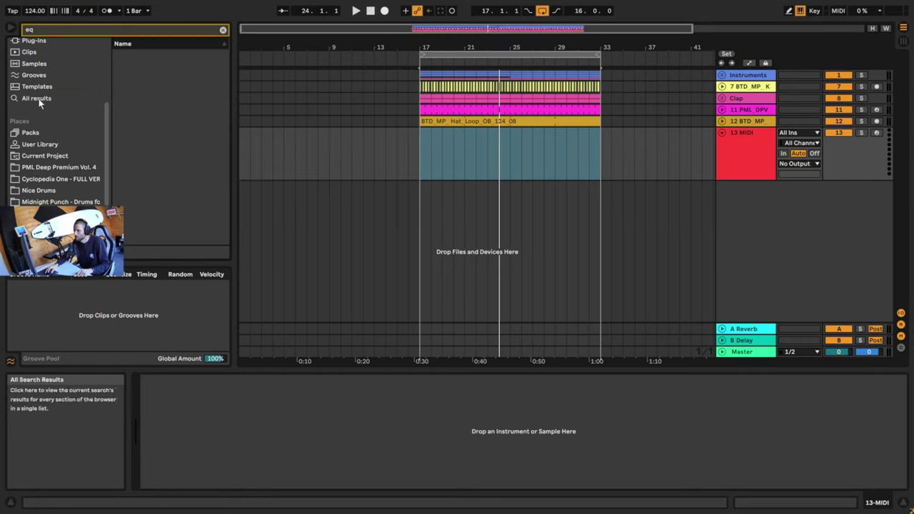
click(61, 224)
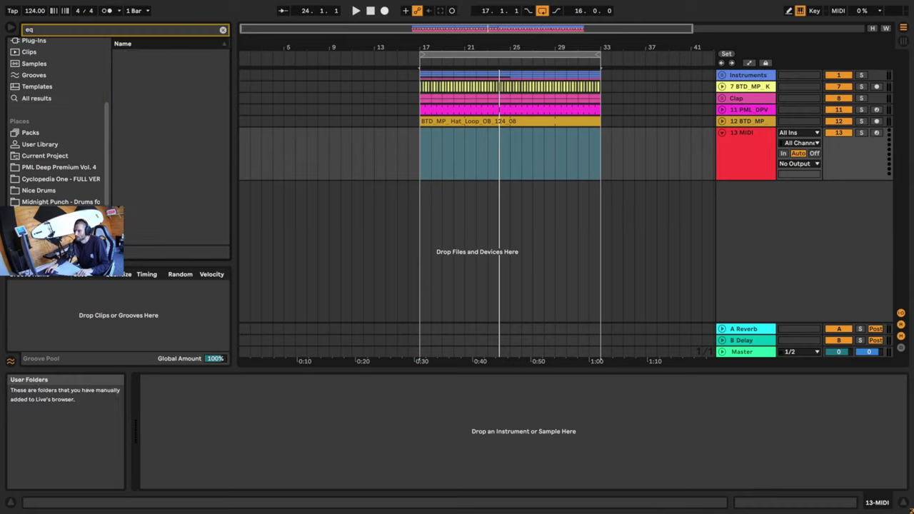
click(224, 31)
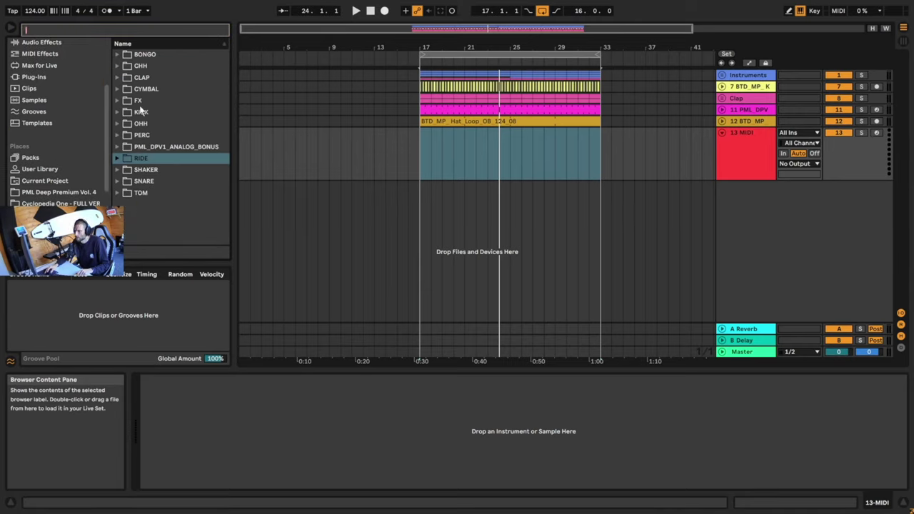
click(118, 160)
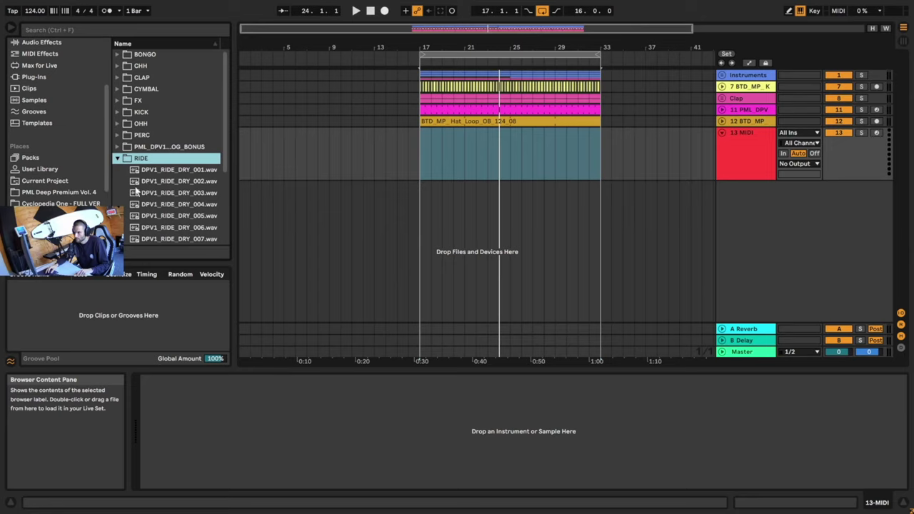
click(178, 182)
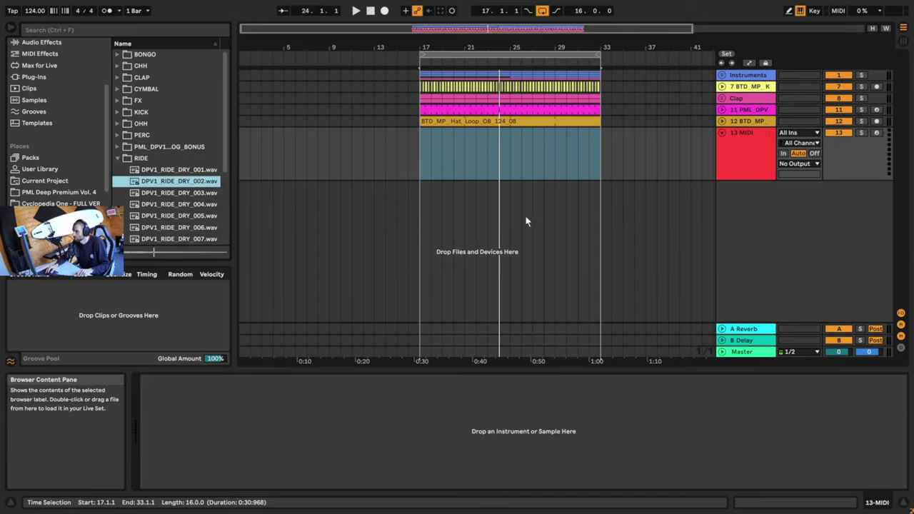
Insert an empty one-bar MIDI clip at bar 17 on track 13.
click(422, 150)
key(ctrl+shift+m)
key(space)
key(space)
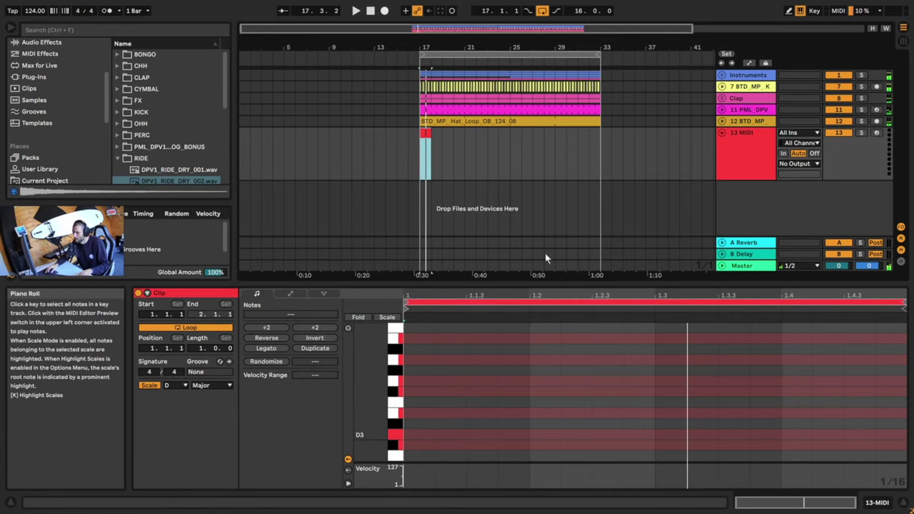
Load DPV1_RIDE_DRY_002 into Simpler on track 13 and draw a C3 note at the clip start.
double_click(192, 182)
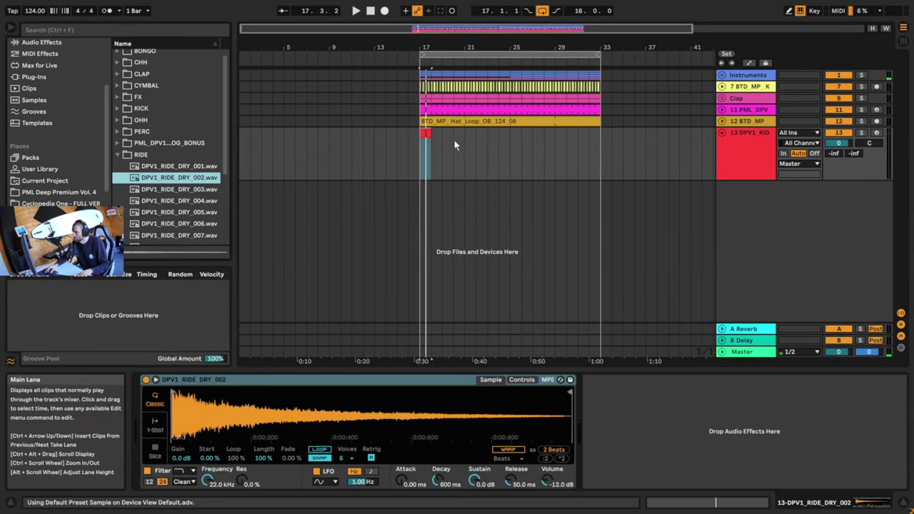
double_click(425, 154)
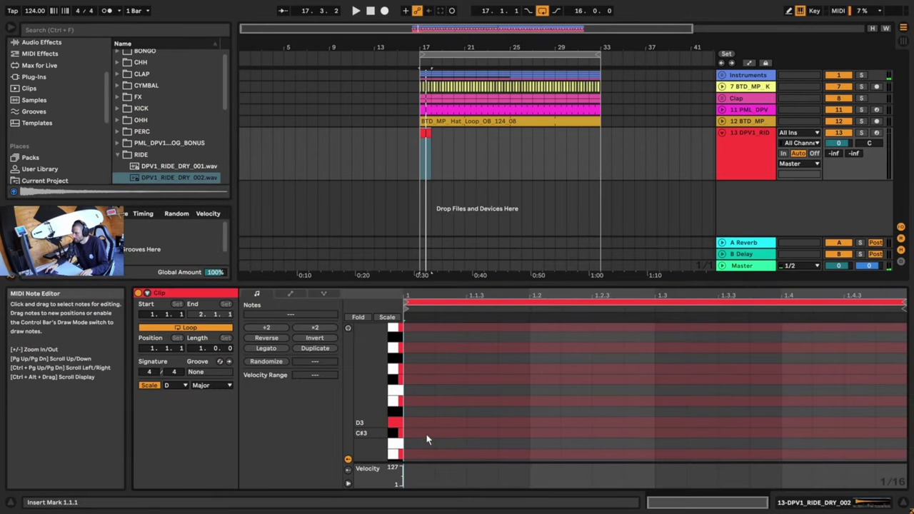
scroll(414, 430, down, 1)
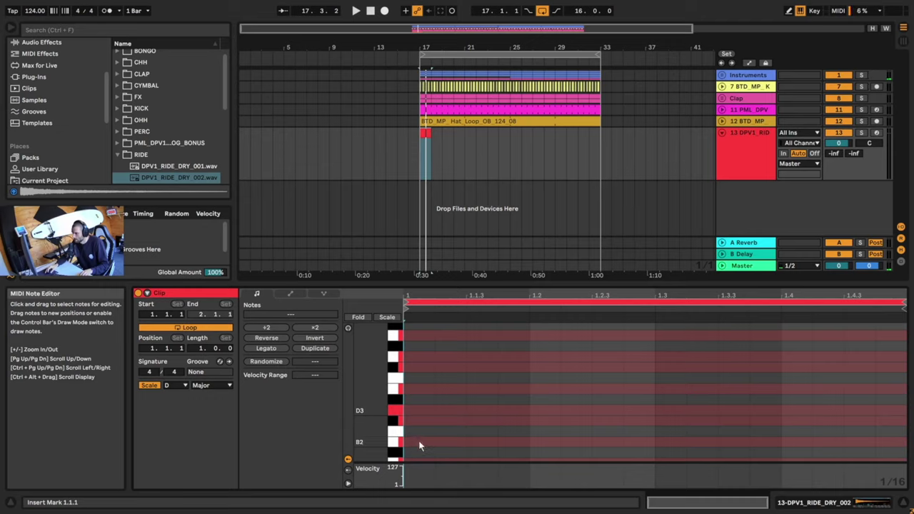
scroll(417, 371, up, 2)
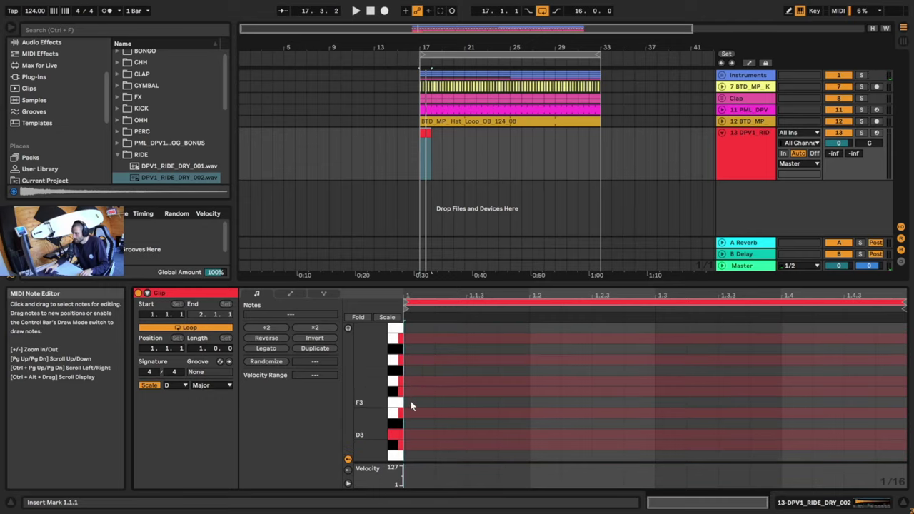
double_click(411, 458)
scroll(489, 424, down, 4)
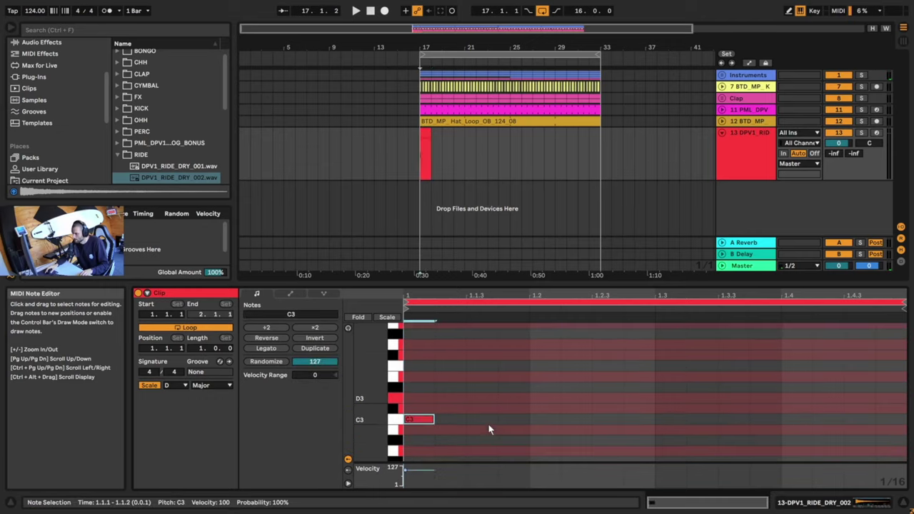
drag(437, 407, 496, 410)
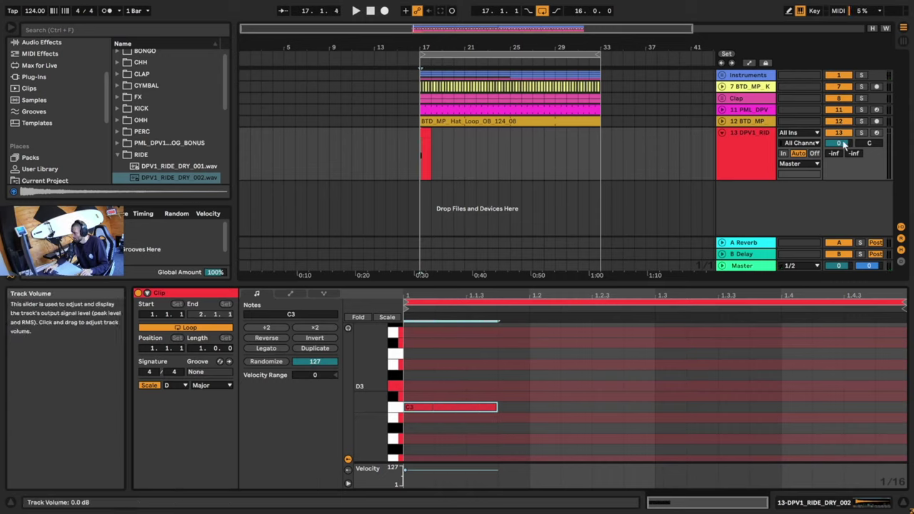
Set the ride track volume to -12.5 dB and duplicate the C3 note into a repeating pattern.
key(space)
drag(838, 142, 839, 172)
key(space)
key(space)
key(space)
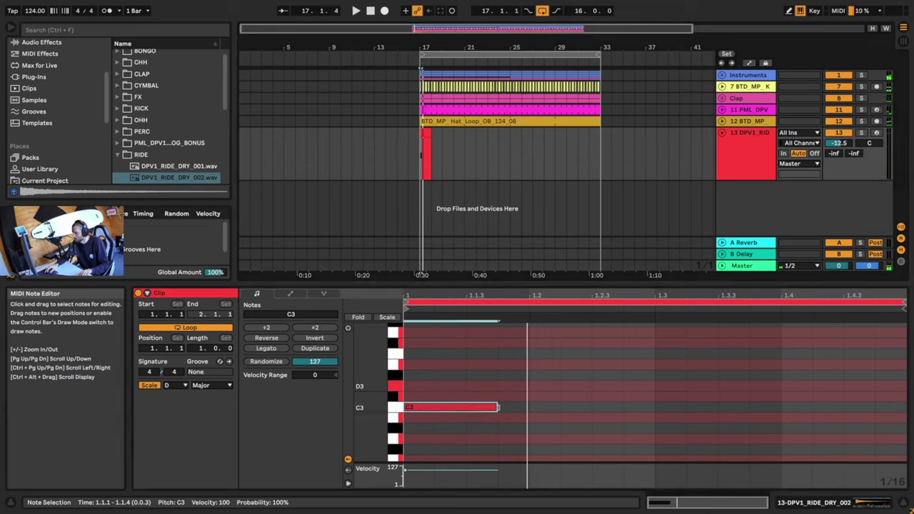
key(ctrl+d)
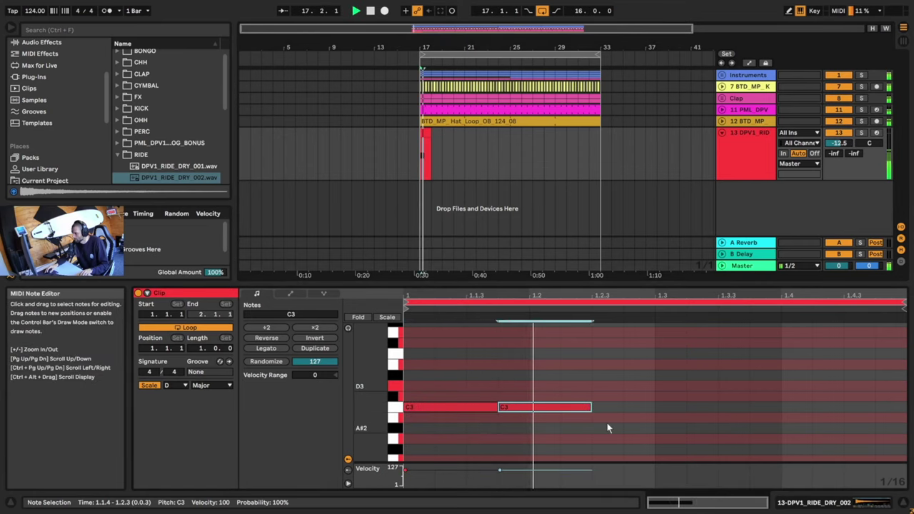
key(ctrl+d)
click(685, 415)
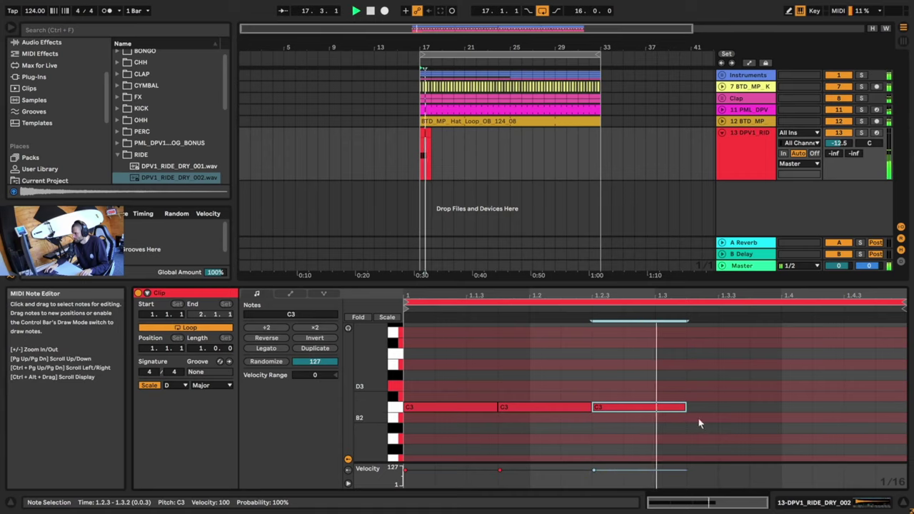
key(space)
key(ctrl+d)
key(ctrl+d)
key(space)
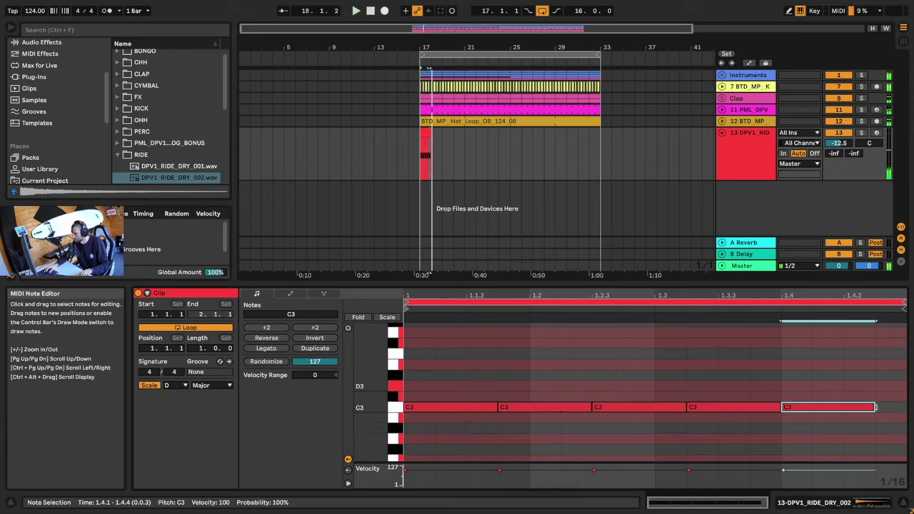
Lengthen the last C3 note and stretch the ride clip out to bar 33.
drag(874, 407, 892, 407)
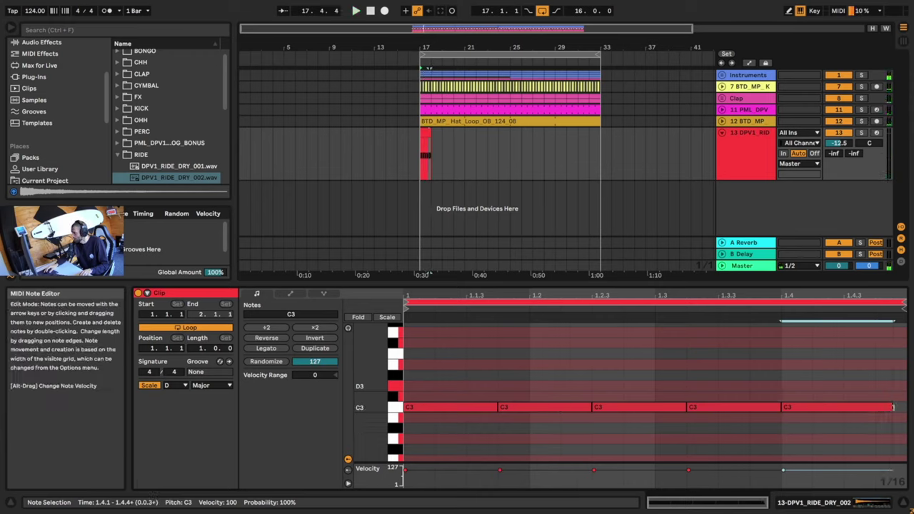
key(space)
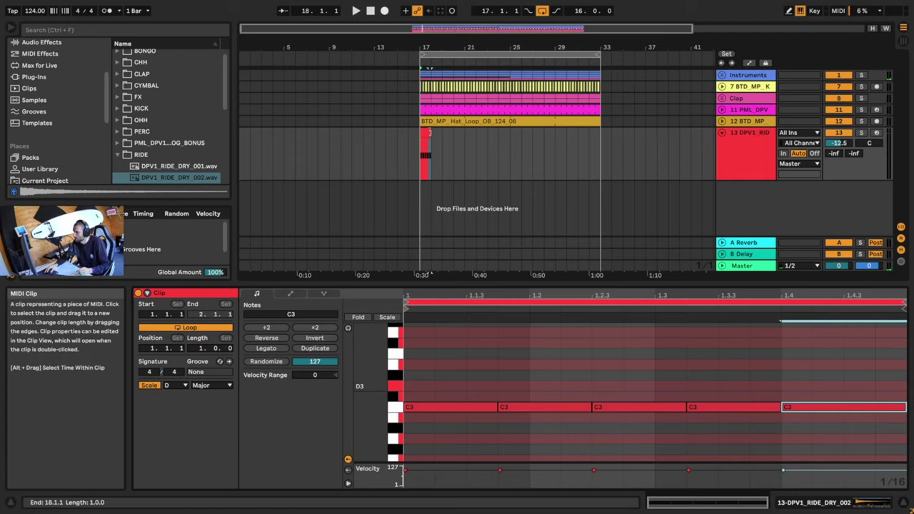
drag(429, 133, 602, 130)
key(space)
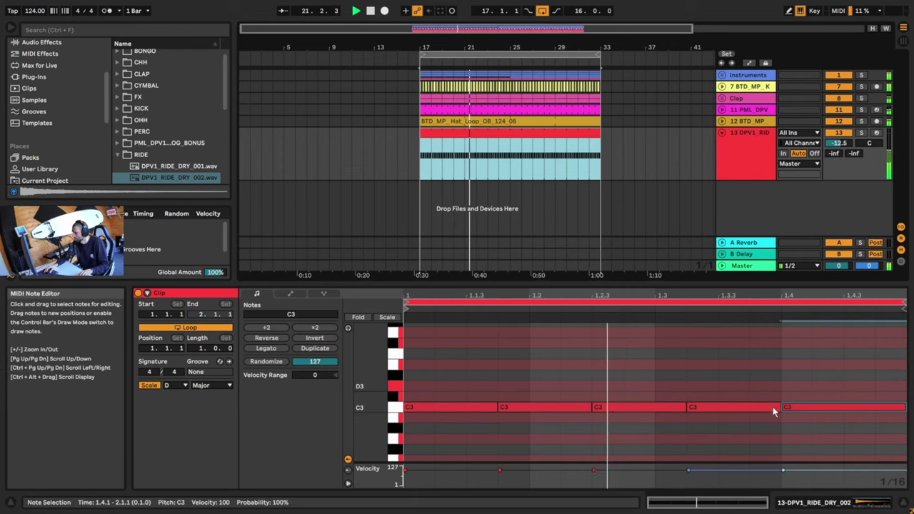
click(706, 408)
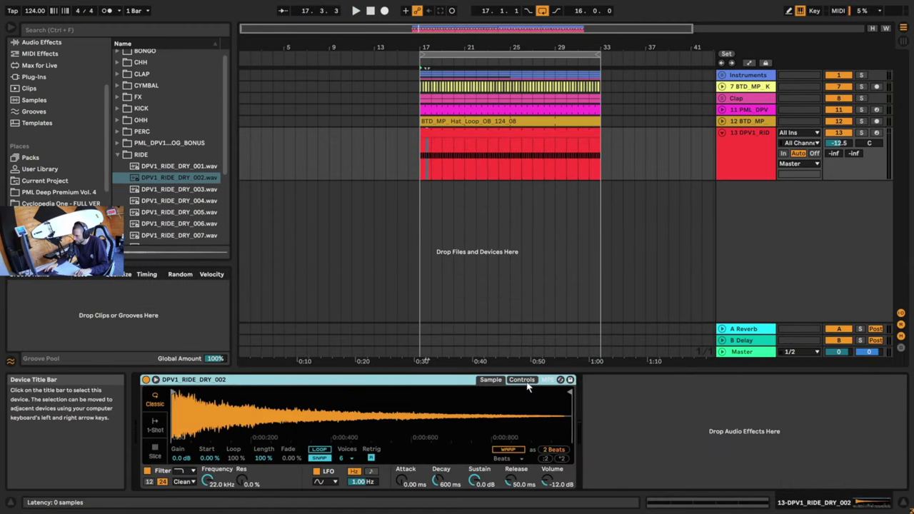
Raise the Simpler's random pan amount to 16%.
click(526, 381)
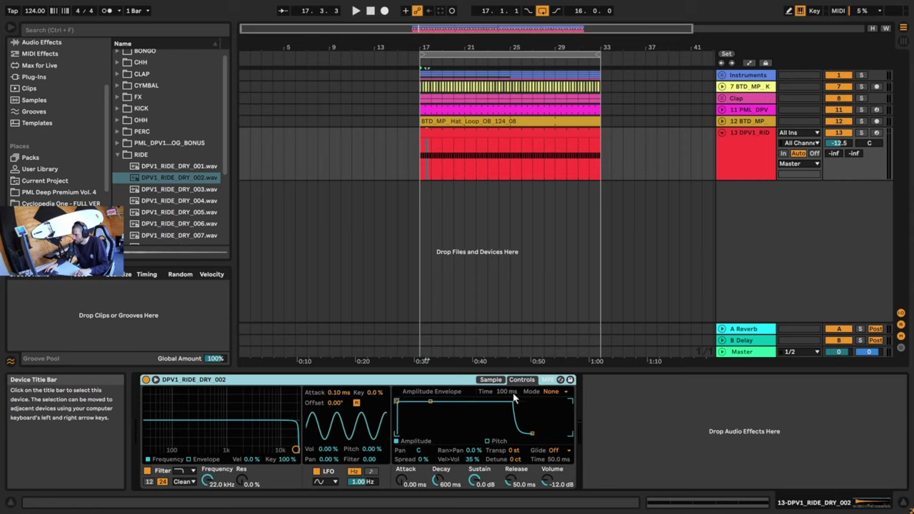
click(474, 451)
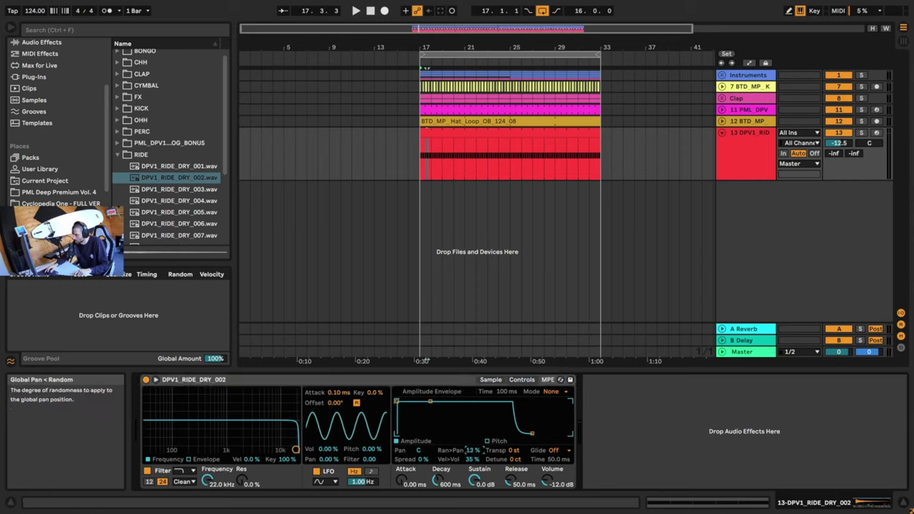
drag(474, 451, 474, 449)
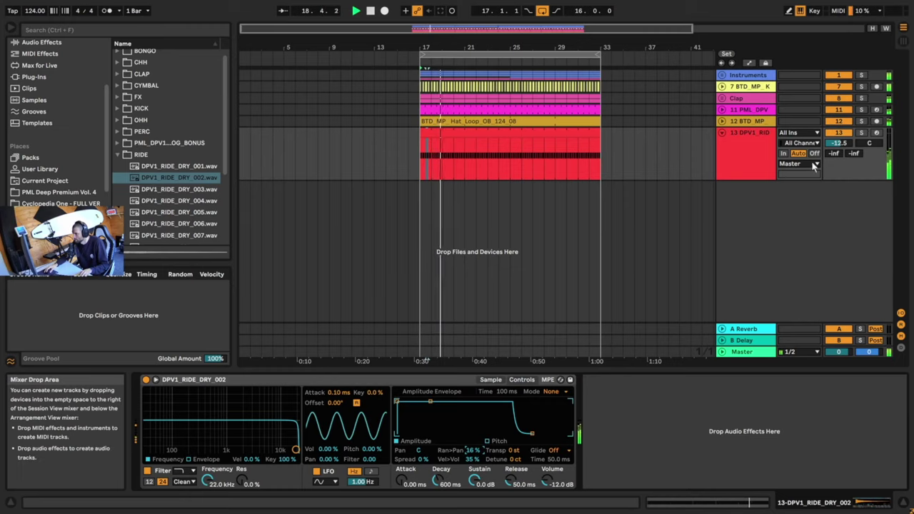
click(744, 159)
key(space)
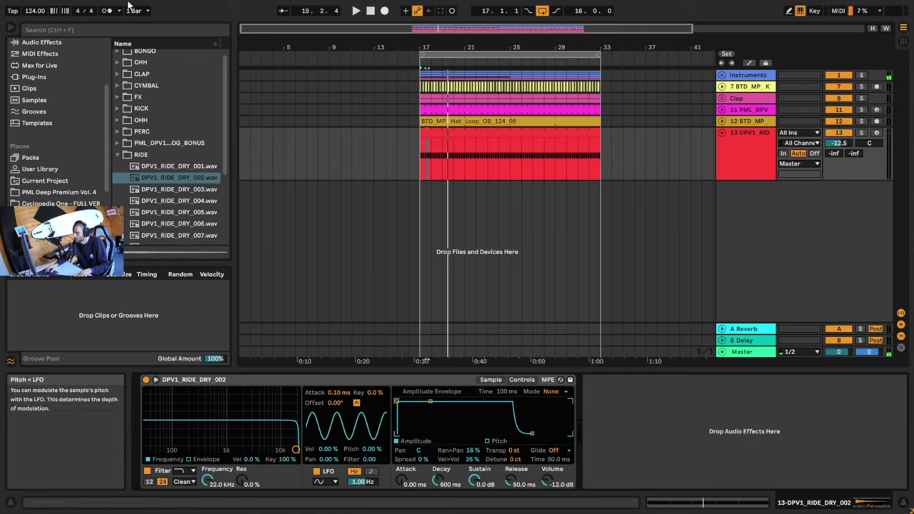
Choose a filter type and lower the ride Simpler's cutoff to about 4.34 kHz.
click(328, 383)
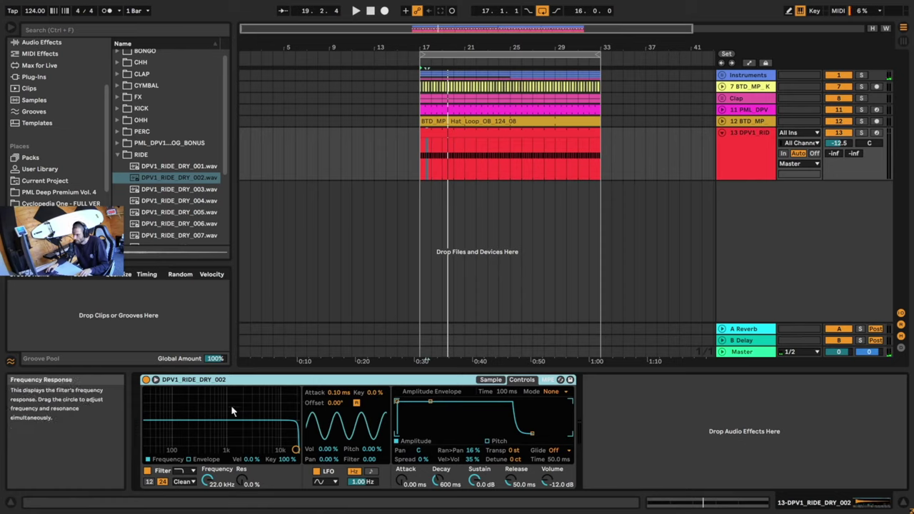
click(187, 471)
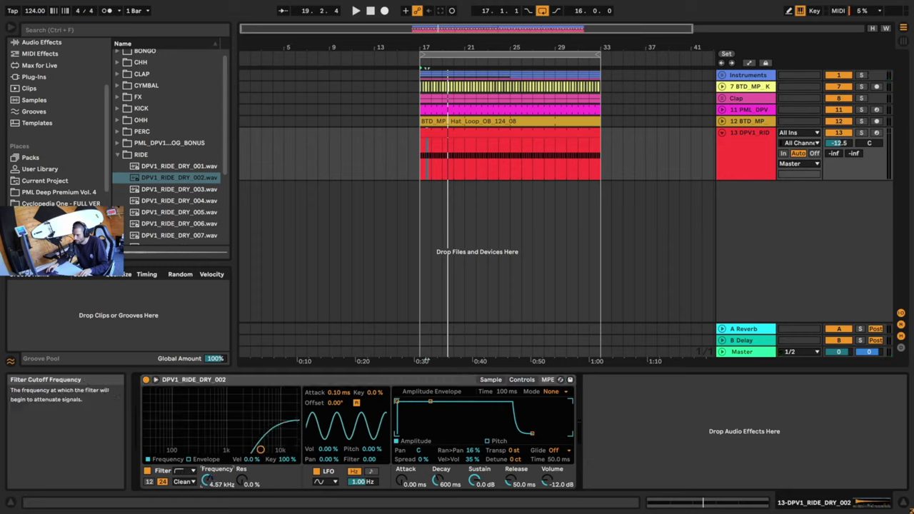
key(space)
drag(207, 479, 207, 482)
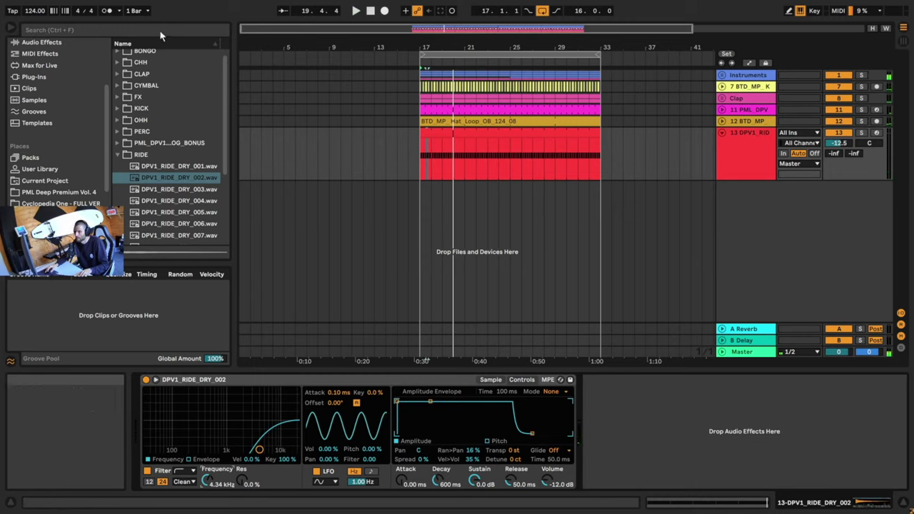
Load Hybrid Reverb onto the ride track and switch its algorithm to Shimmer.
click(48, 31)
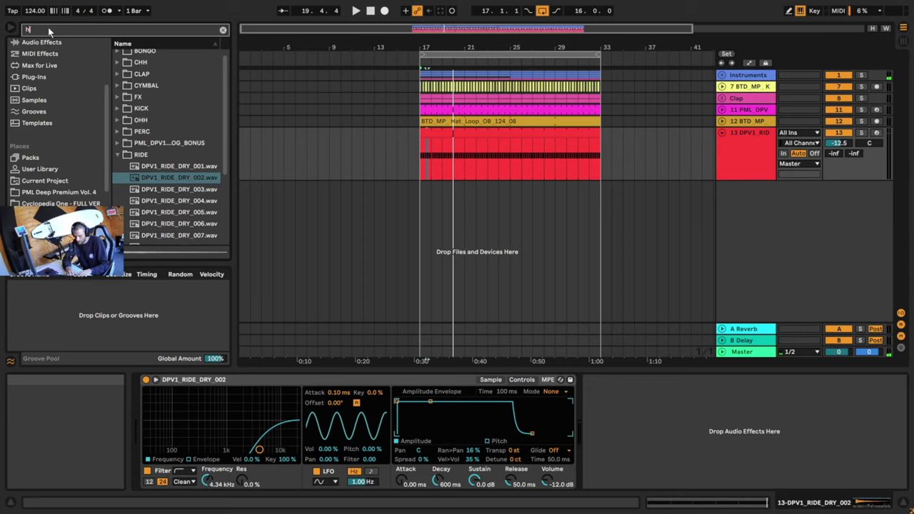
text(hybrid)
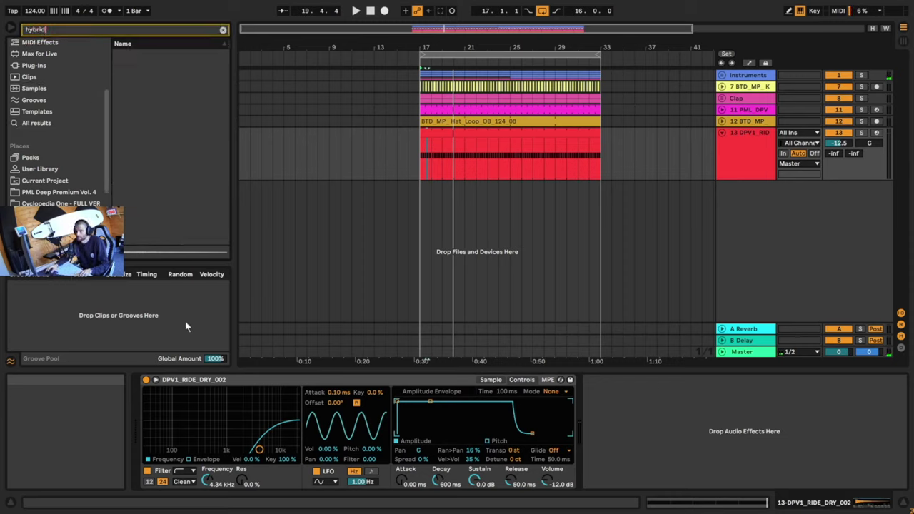
click(43, 123)
double_click(156, 56)
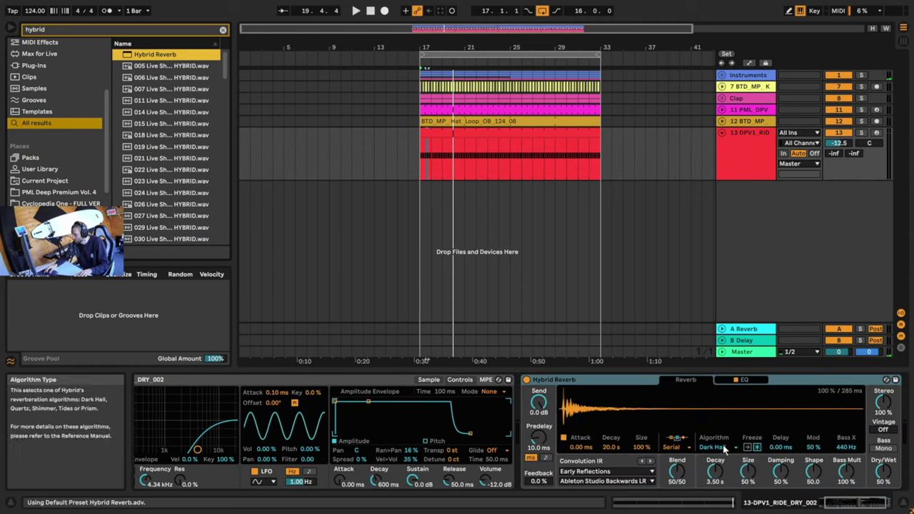
click(730, 448)
click(714, 471)
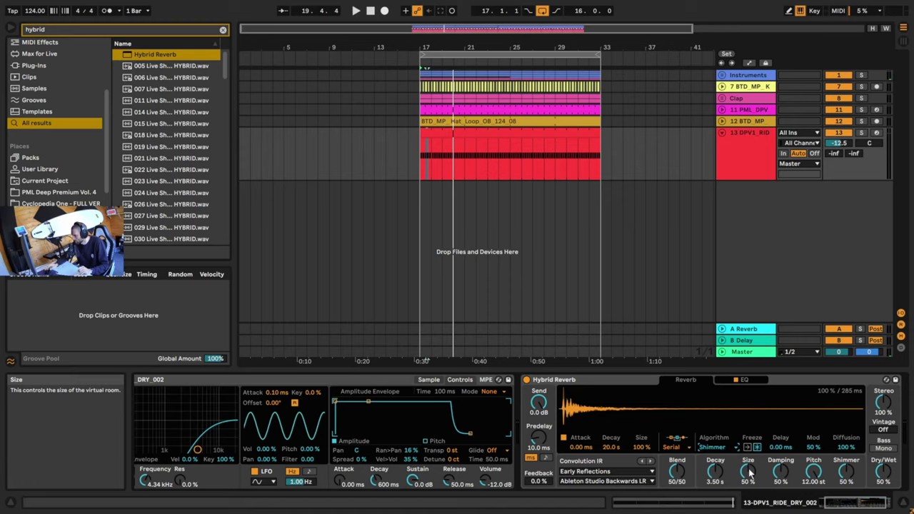
Solo the ride, set reverb blend to 0/100, boost the high shelf 5.1 dB, and set dry/wet to 66%.
click(861, 133)
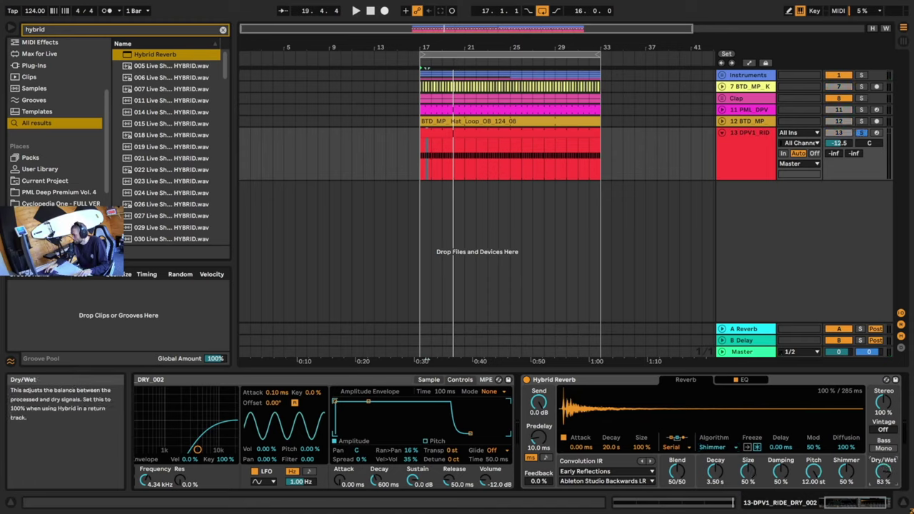
key(space)
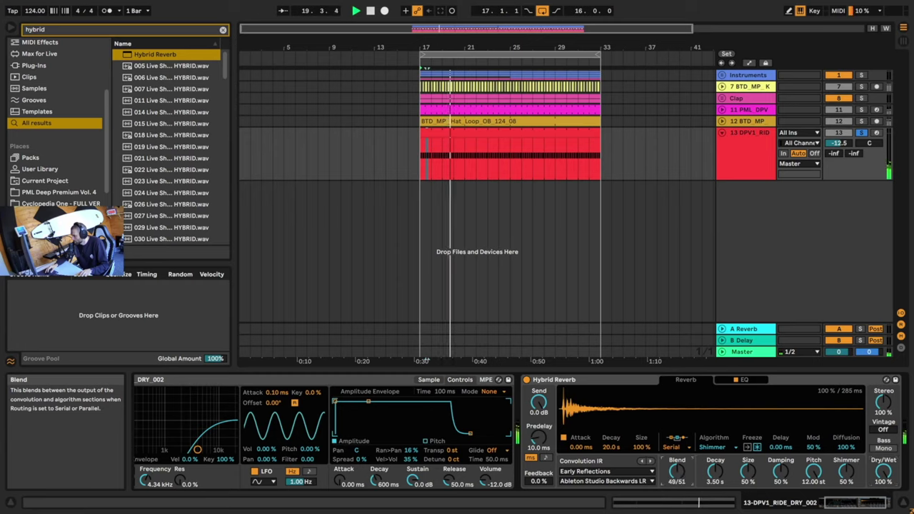
drag(676, 471, 677, 499)
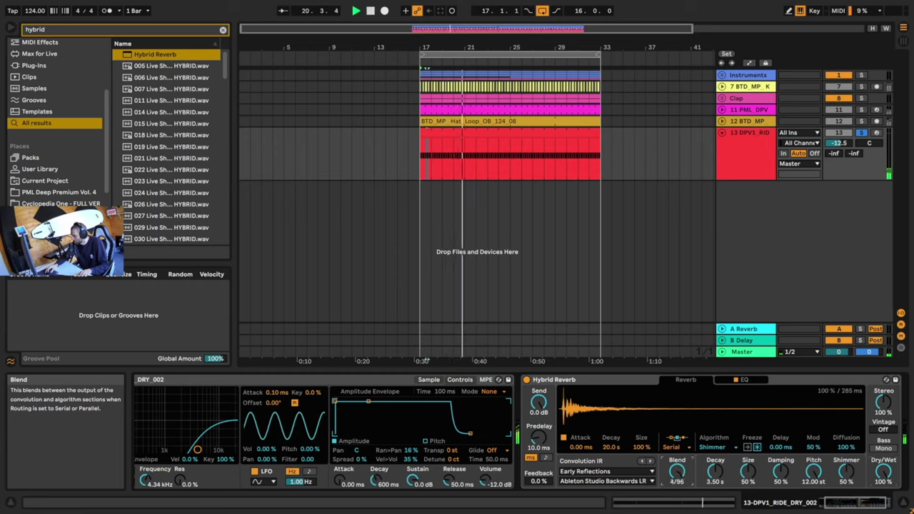
drag(677, 500, 677, 511)
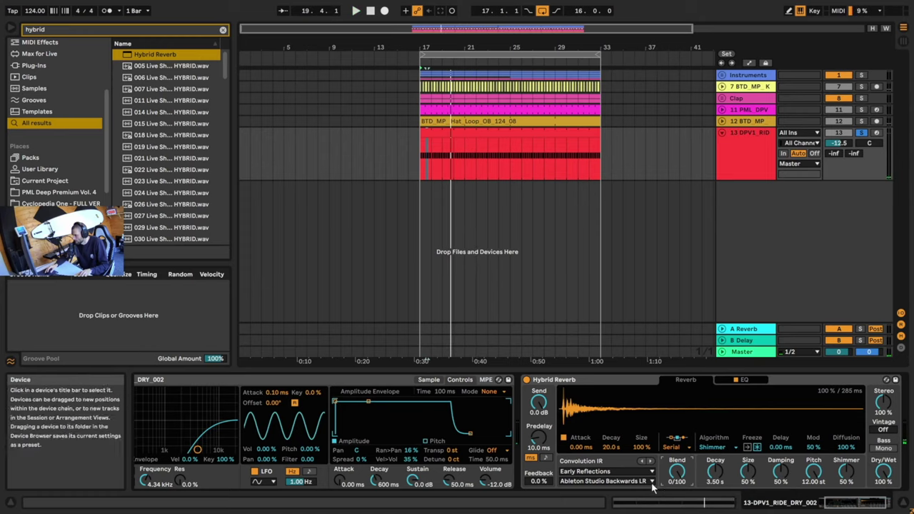
click(755, 381)
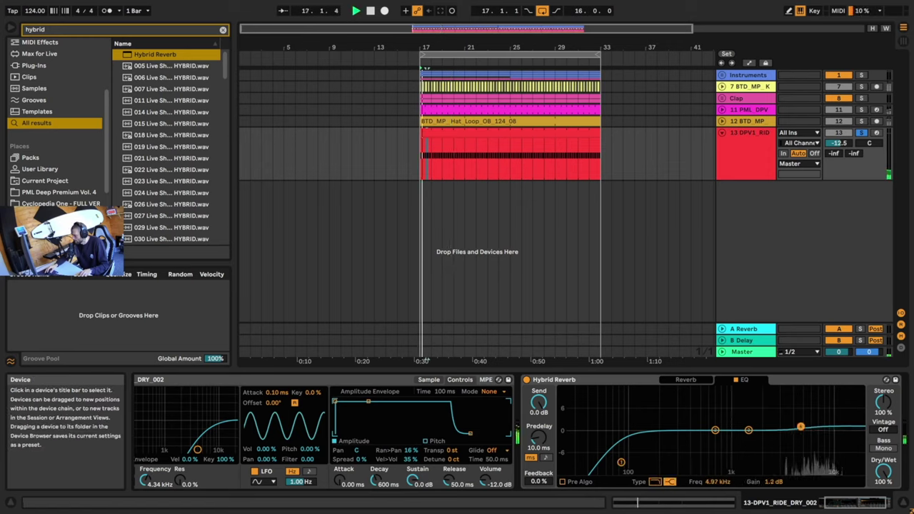
drag(801, 432, 799, 412)
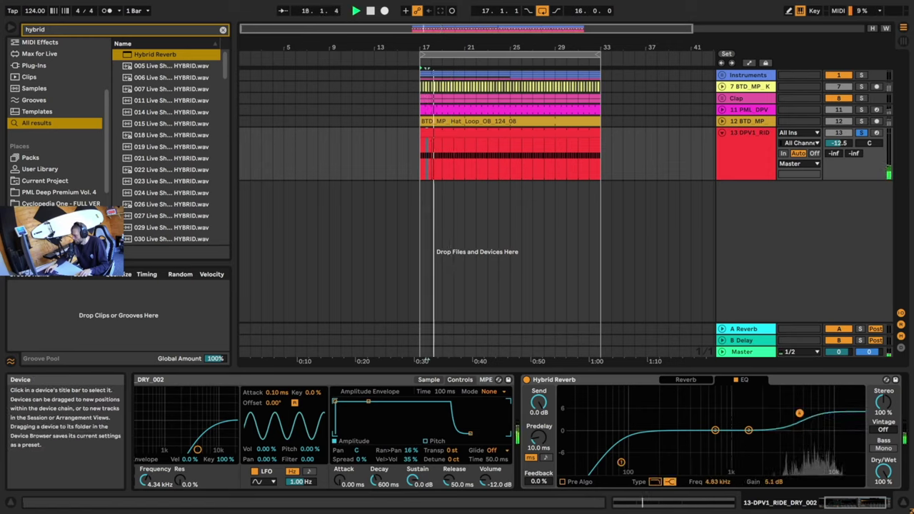
drag(882, 471, 883, 491)
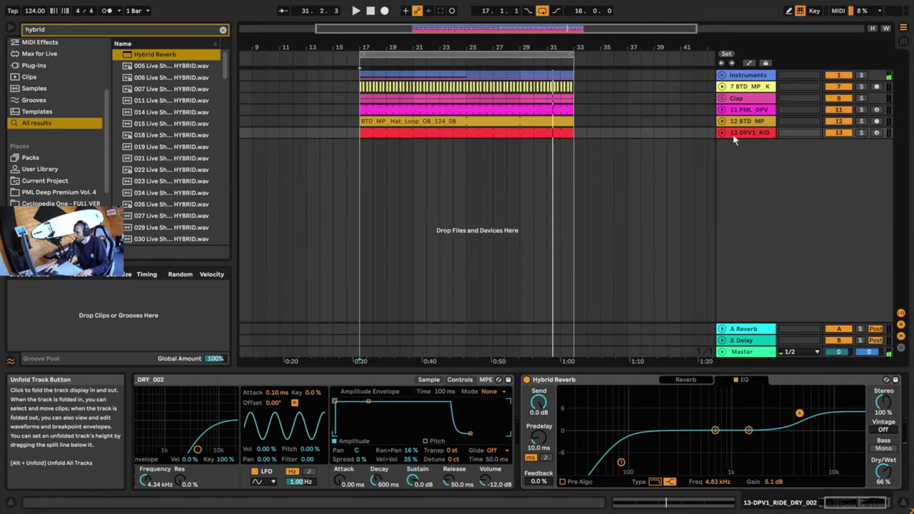
Fold the ride track and set the insert point at bar 25.
click(735, 135)
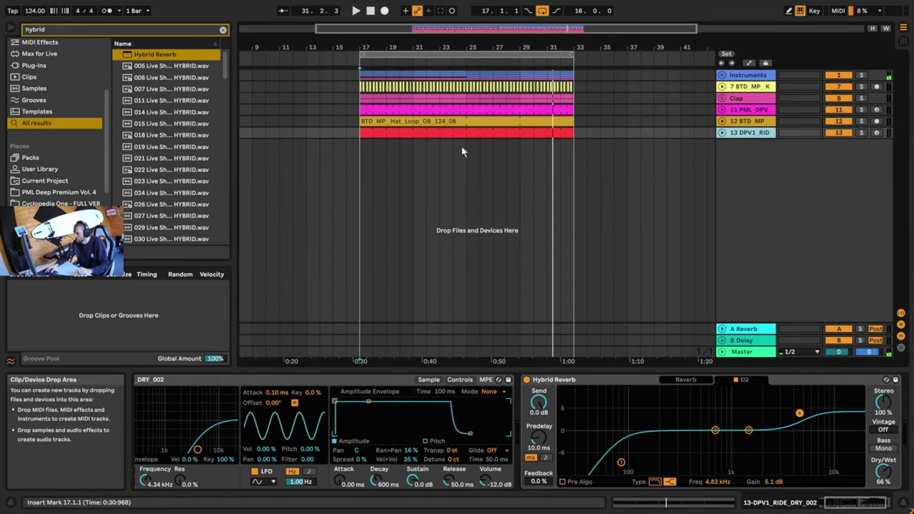
click(462, 146)
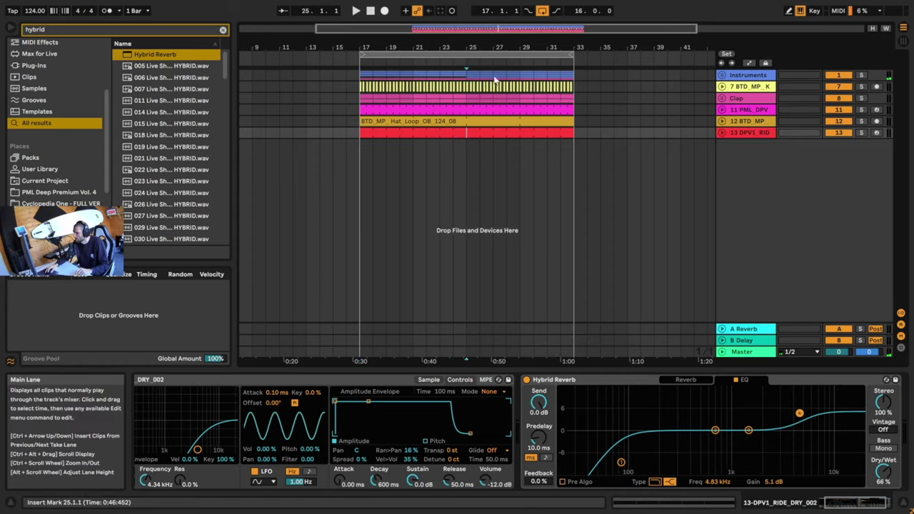
click(468, 82)
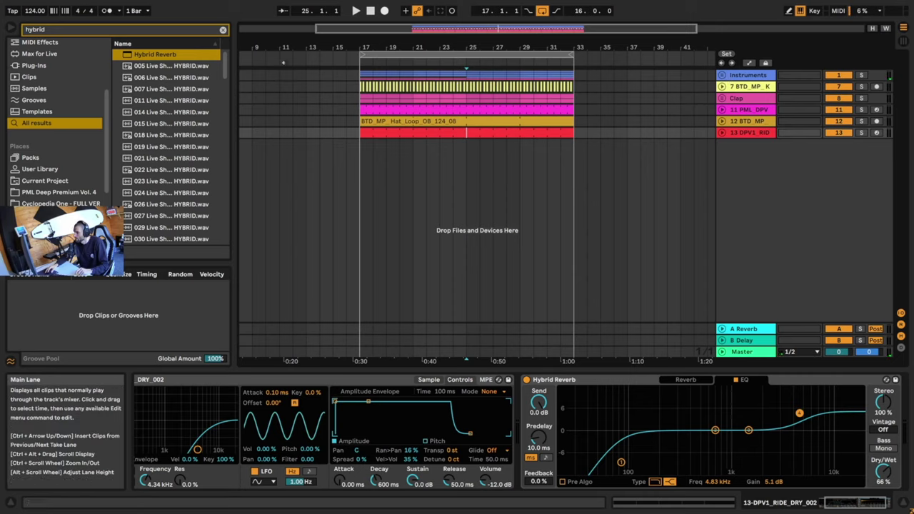
Search '909' within Samples and select Snare 909 Hard 1.wav.
click(224, 31)
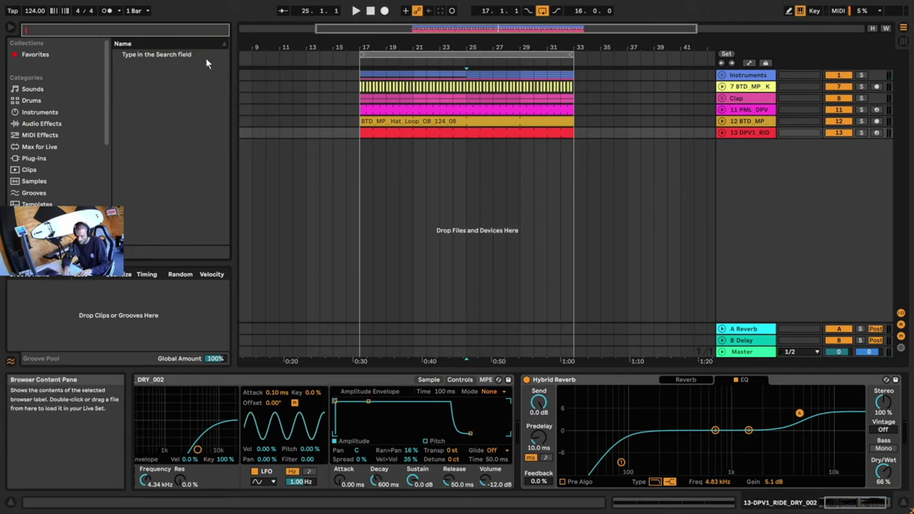
text(909 snare)
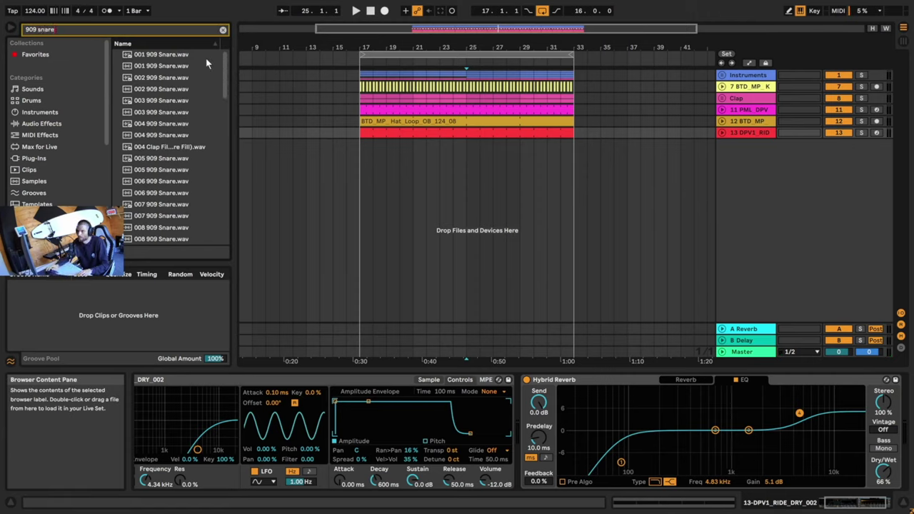
click(34, 182)
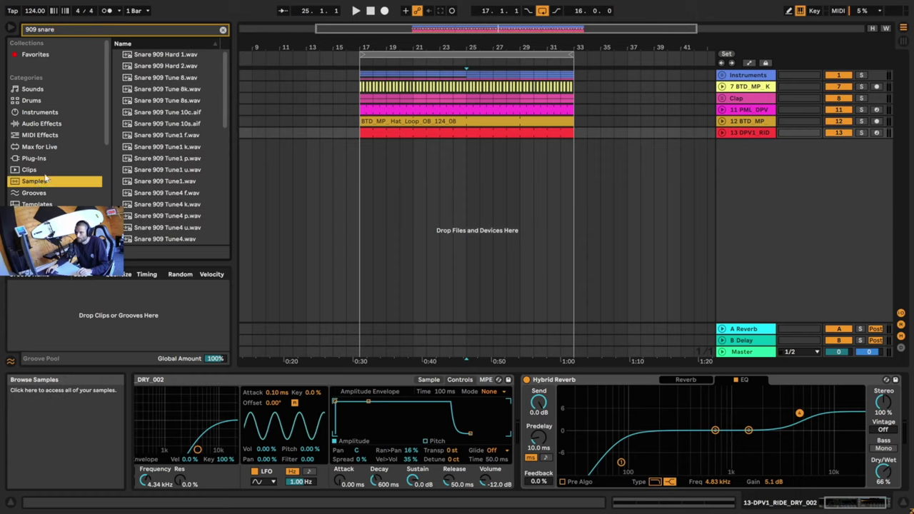
click(167, 55)
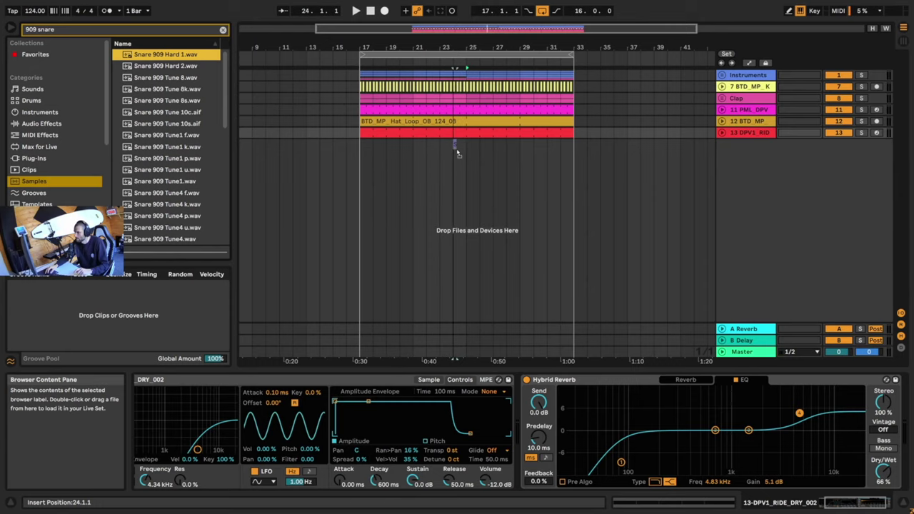
Drop the snare sample onto a new track, move it to beat 24.4, and lower its volume.
drag(458, 152, 460, 149)
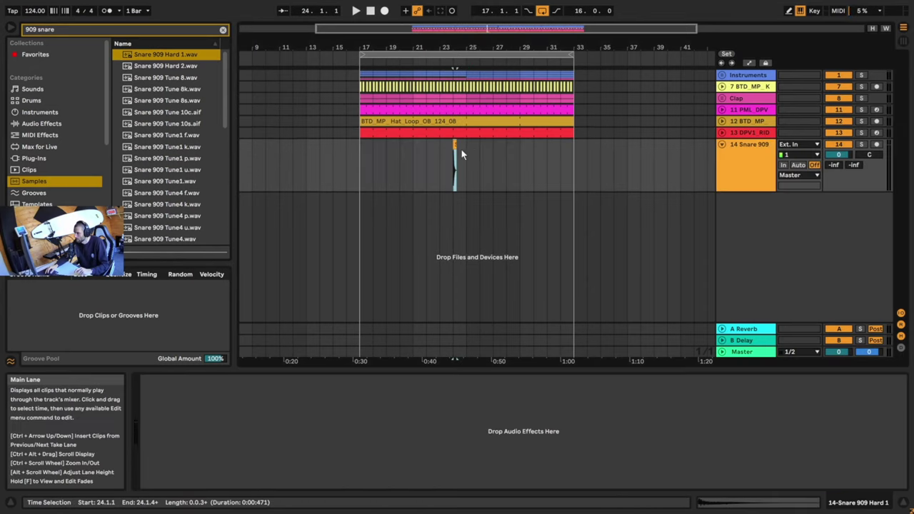
drag(499, 28, 515, 76)
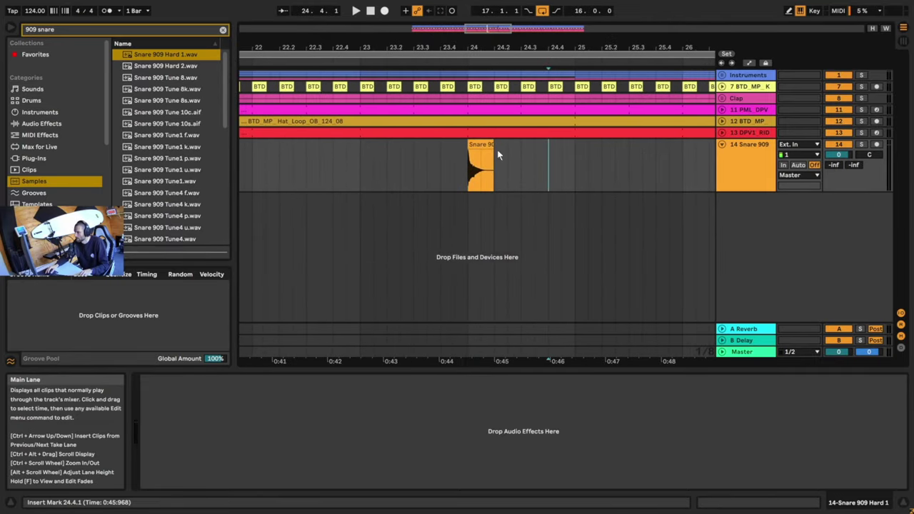
drag(485, 154, 583, 153)
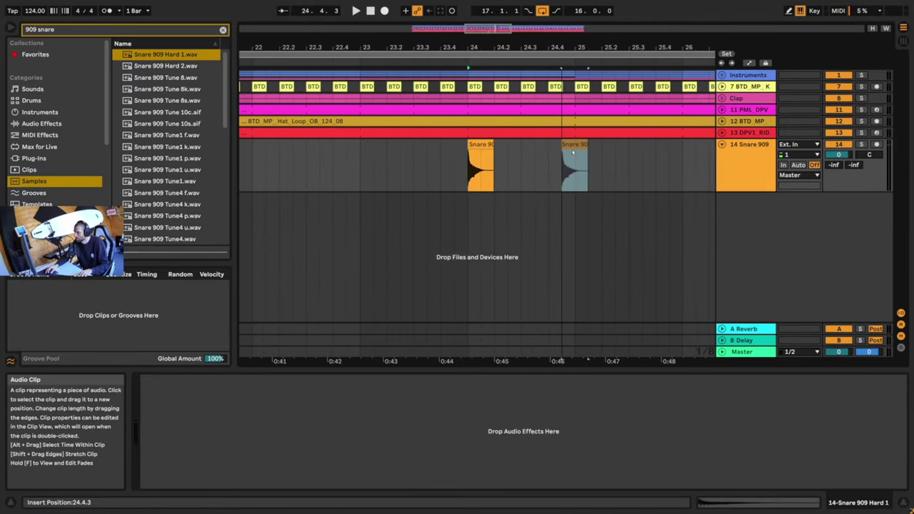
click(523, 150)
key(space)
mouse_move(846, 154)
mouse_down()
mouse_move(846, 178)
mouse_move(839, 153)
mouse_up()
key(space)
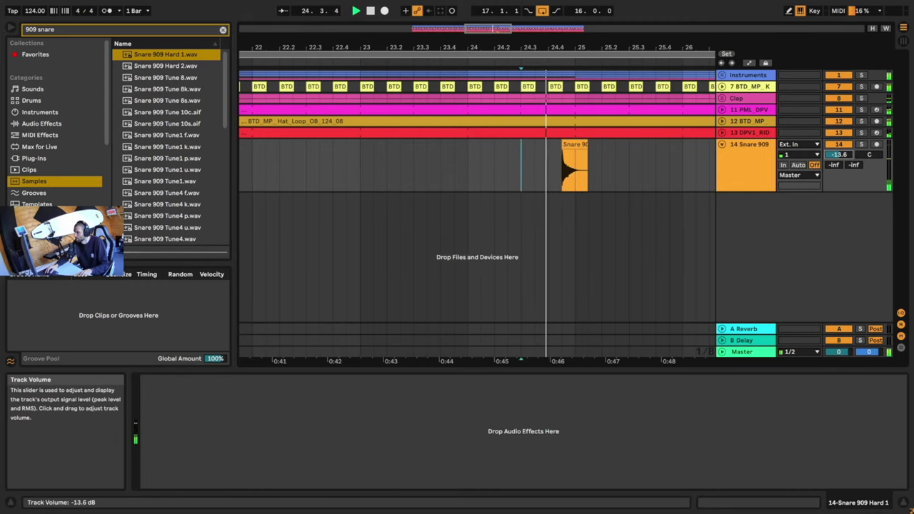
key(space)
Shorten the snare clip to a brief hit, duplicate it, and set track volume to -12.6 dB.
drag(679, 47, 679, 74)
drag(461, 47, 461, 75)
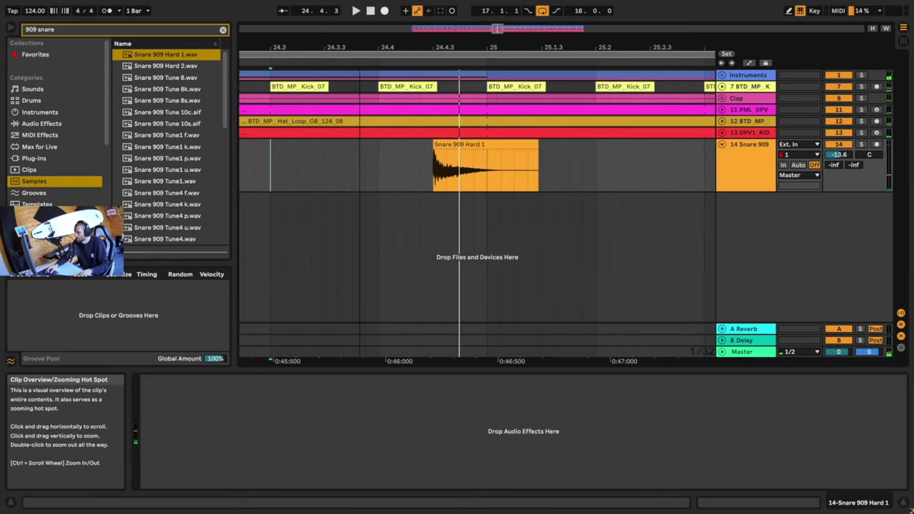
drag(541, 145, 462, 164)
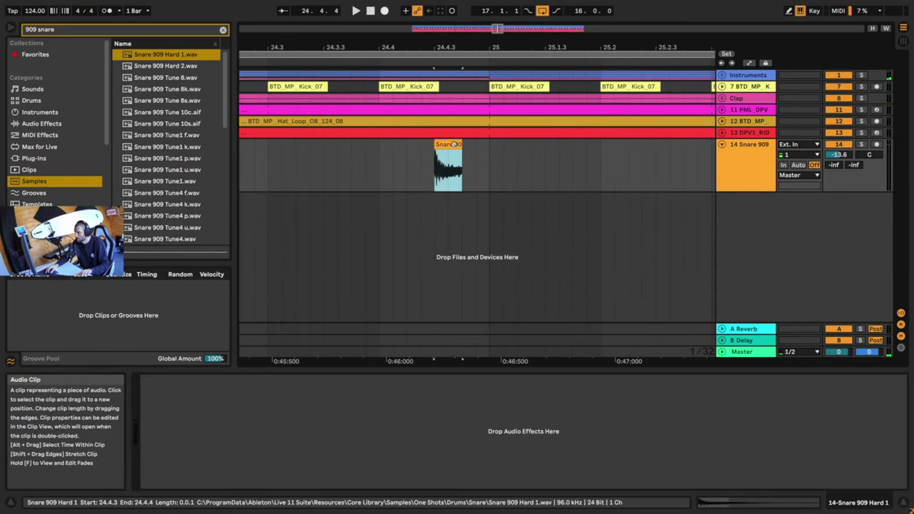
key(ctrl+d)
click(296, 153)
key(space)
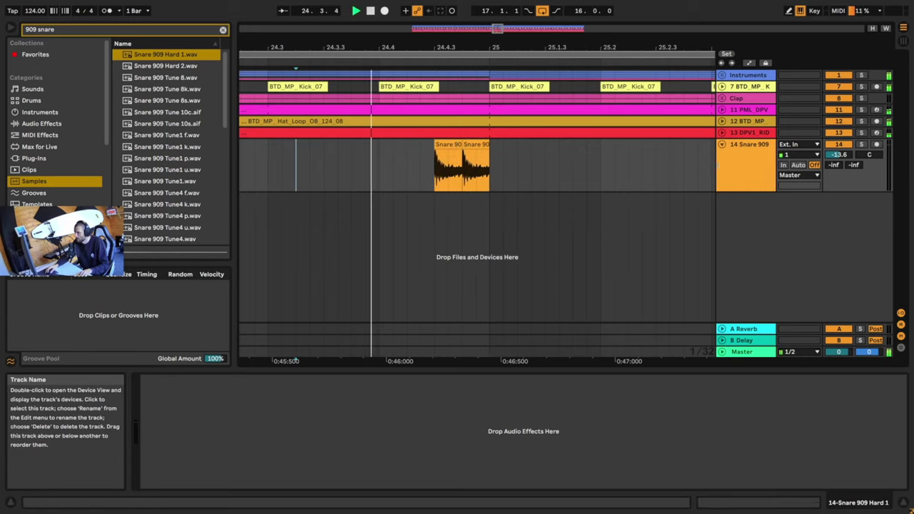
drag(839, 154, 839, 147)
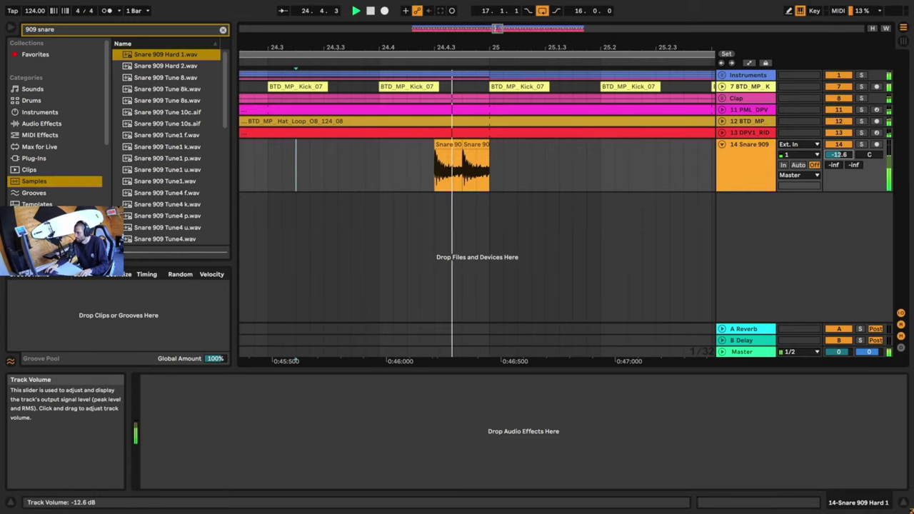
click(758, 177)
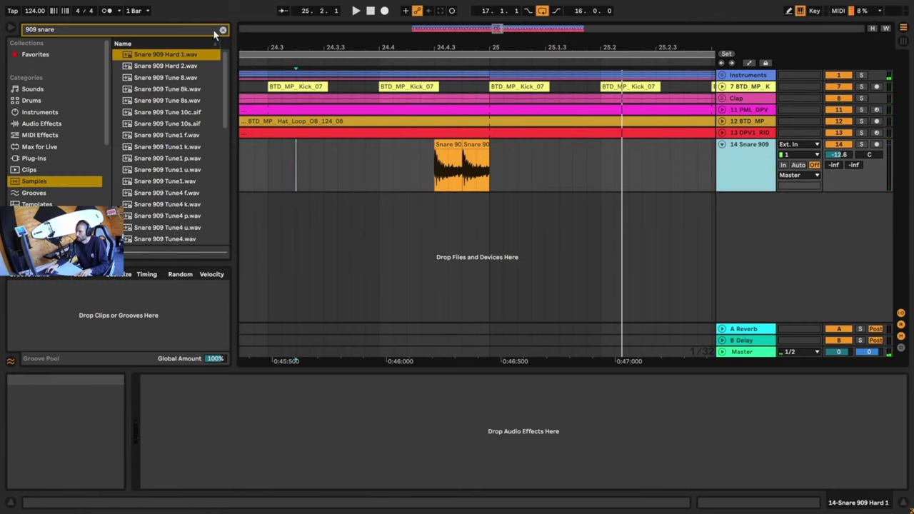
drag(87, 30, 47, 32)
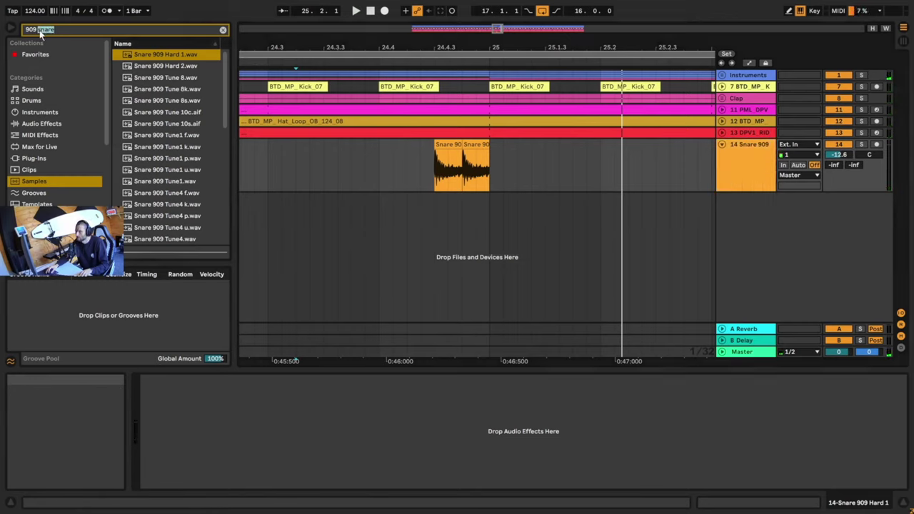
Search 'cras', place Crash 909 on a new track at bar 25, and set its volume to -25.0 dB.
text(crash)
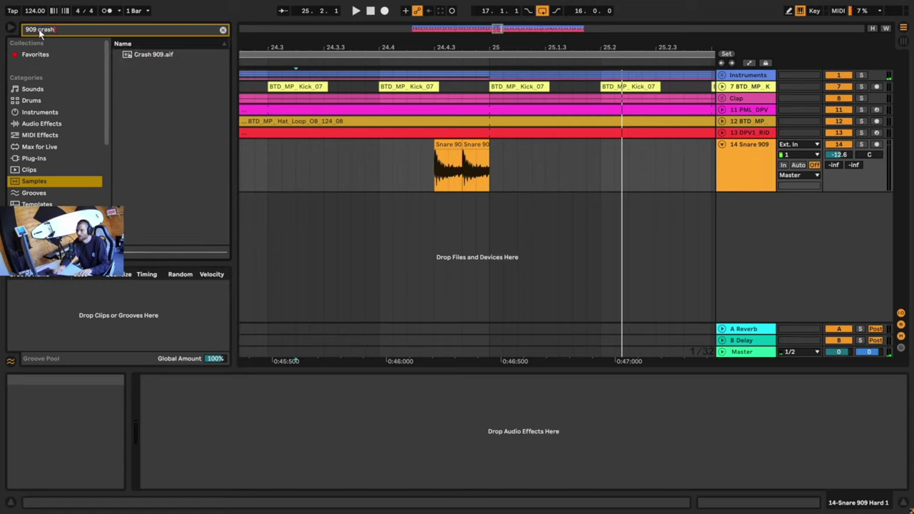
drag(154, 54, 498, 248)
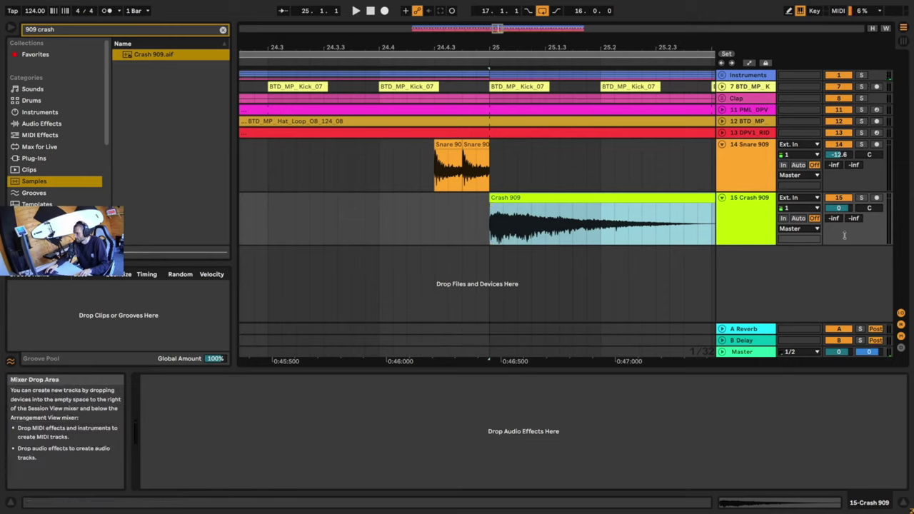
mouse_move(839, 208)
mouse_down()
mouse_move(839, 243)
mouse_move(839, 217)
mouse_up()
key(space)
key(space)
key(space)
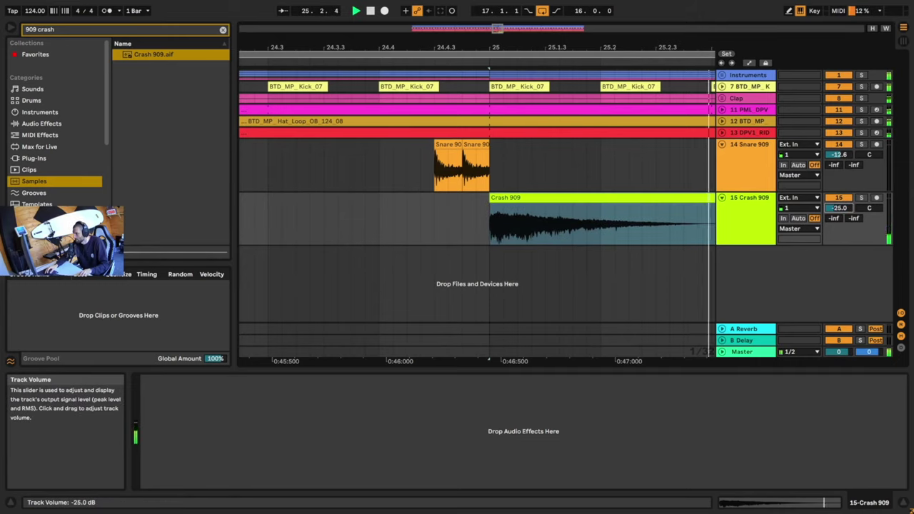
drag(499, 30, 500, 2)
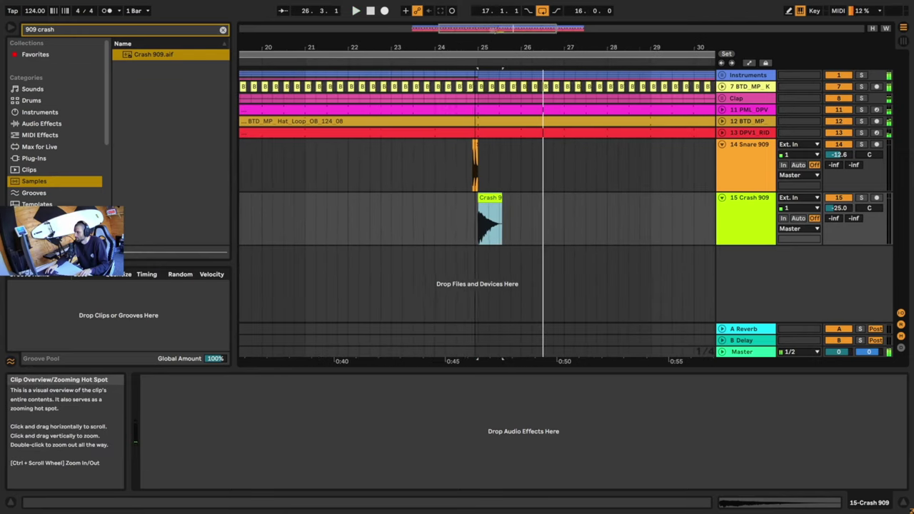
key(space)
click(740, 218)
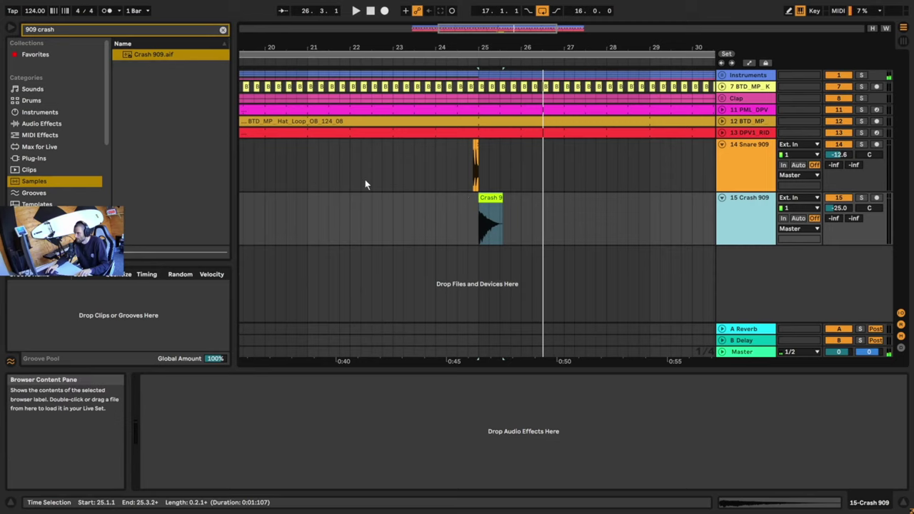
click(222, 30)
Load the Delay effect onto Crash 909 and enable Ping Pong.
text(delay)
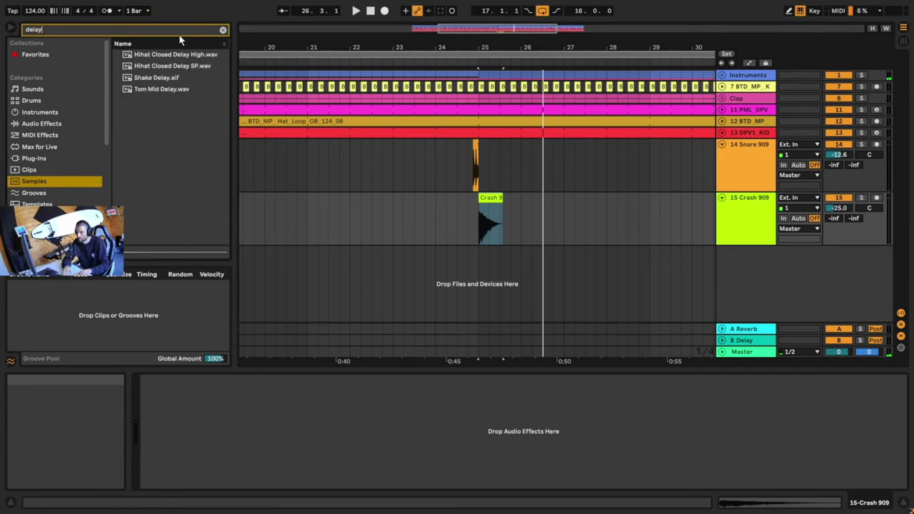
click(34, 216)
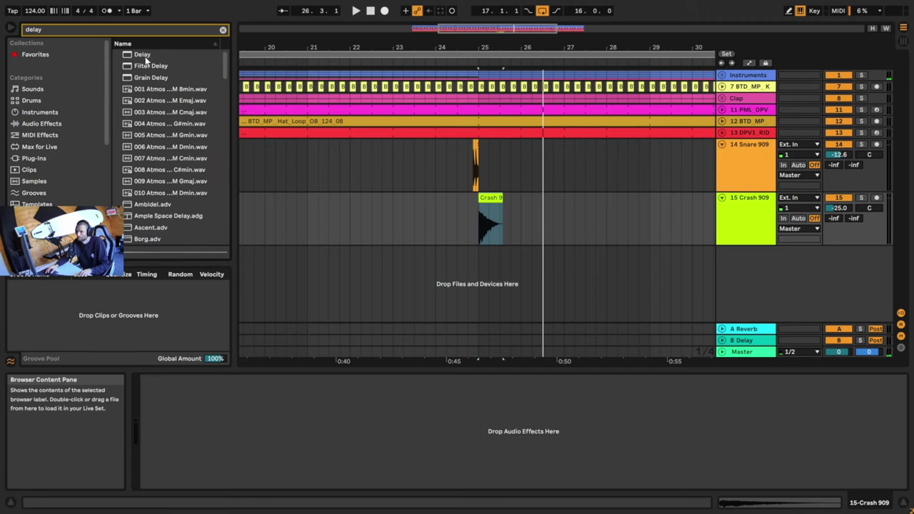
drag(146, 56, 547, 394)
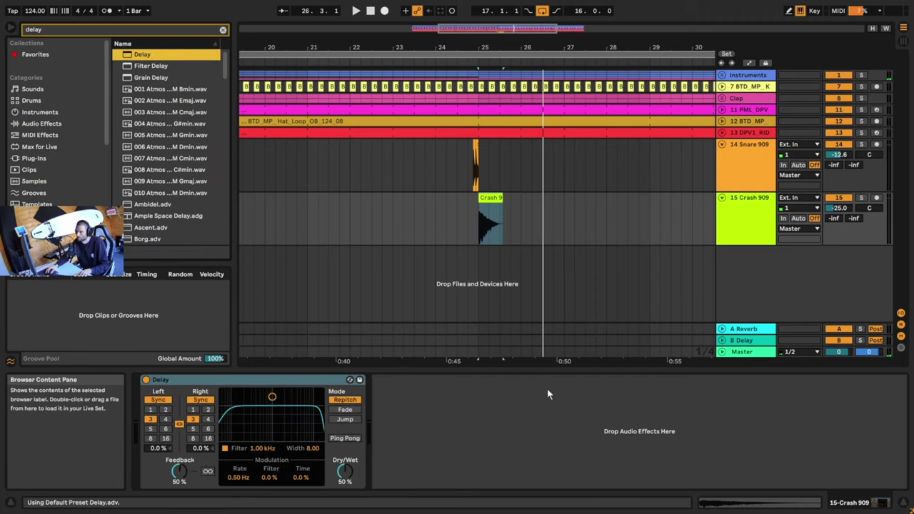
click(344, 437)
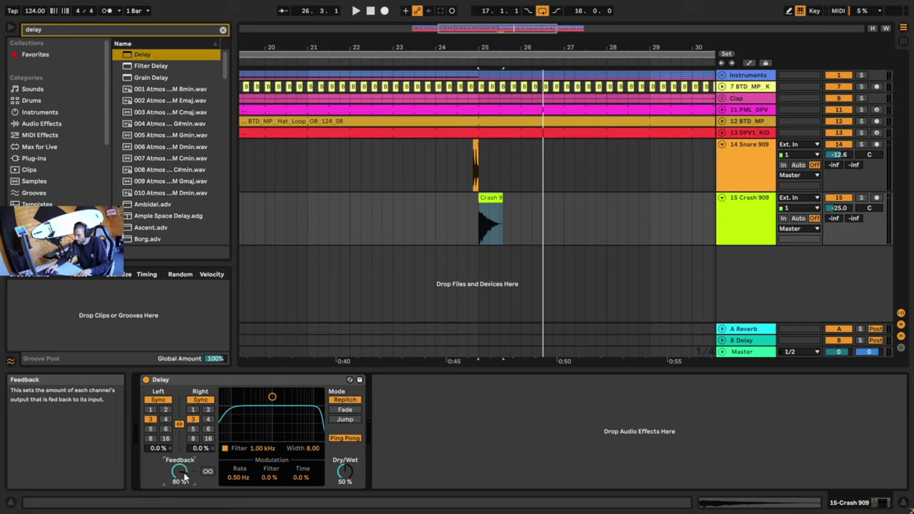
Audition the delayed crash from 24.4.1, then zoom out to show bars 11 to 35.
click(449, 196)
key(space)
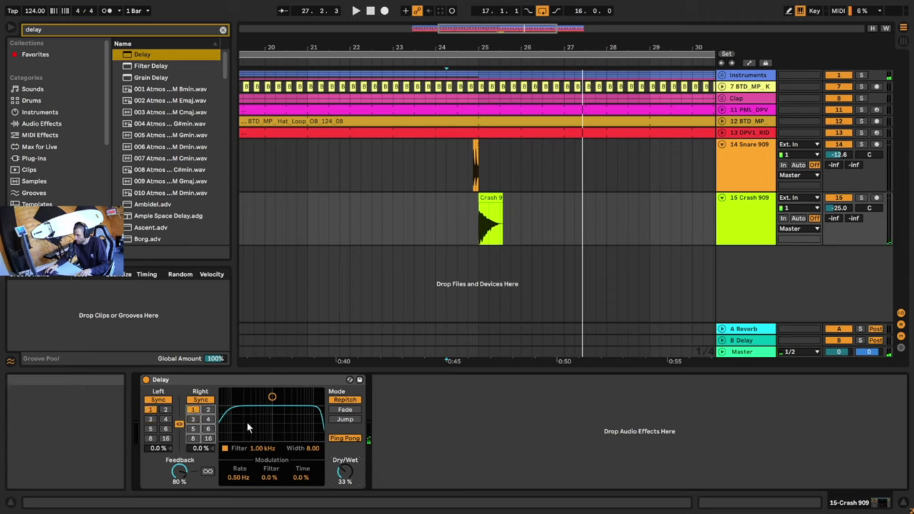
click(468, 202)
key(space)
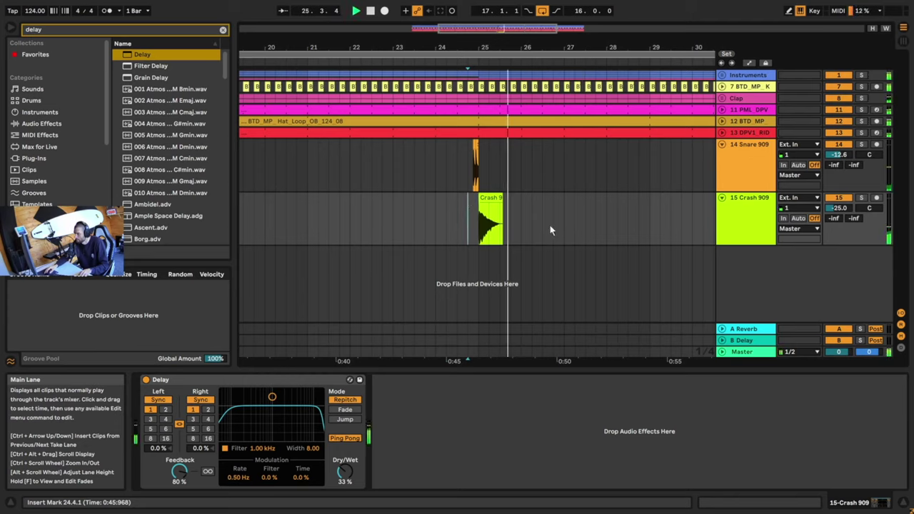
key(space)
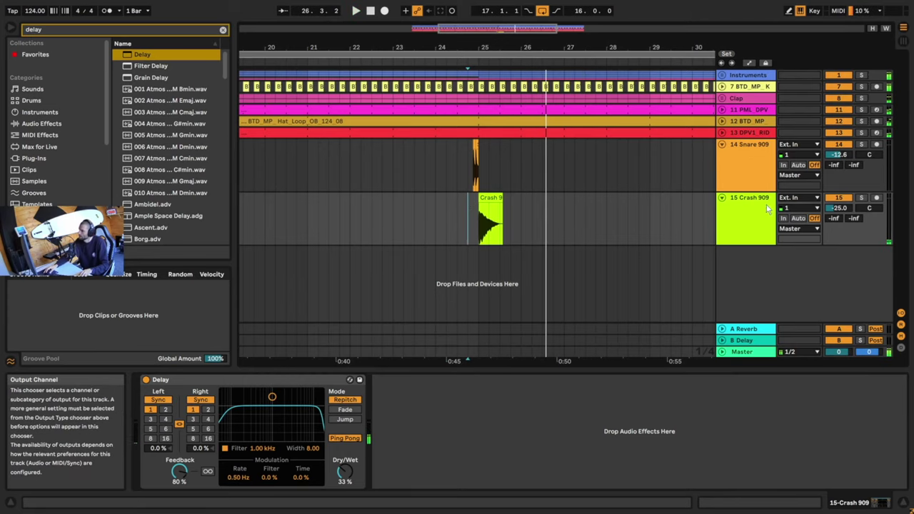
drag(437, 27, 420, 28)
drag(500, 26, 500, 20)
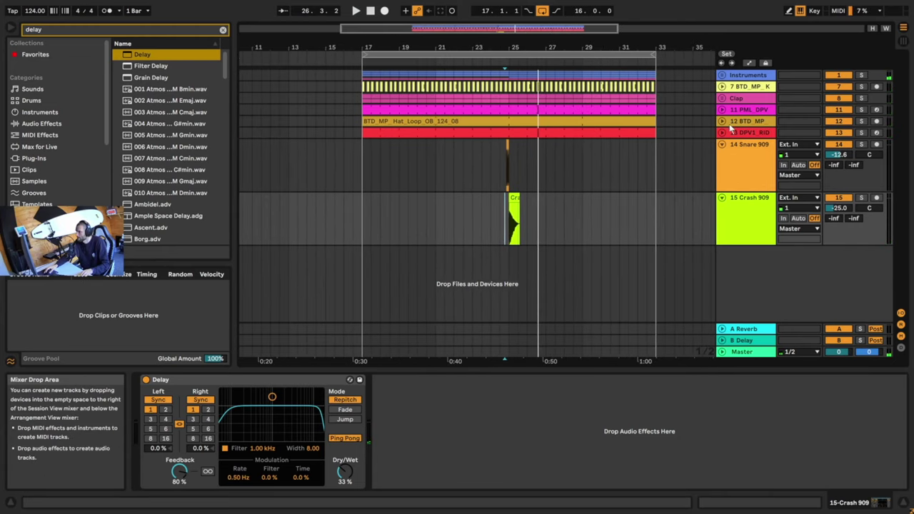
Check the Clap group, unfold Instruments and Bass to audition the bass, then fold Bass.
click(721, 99)
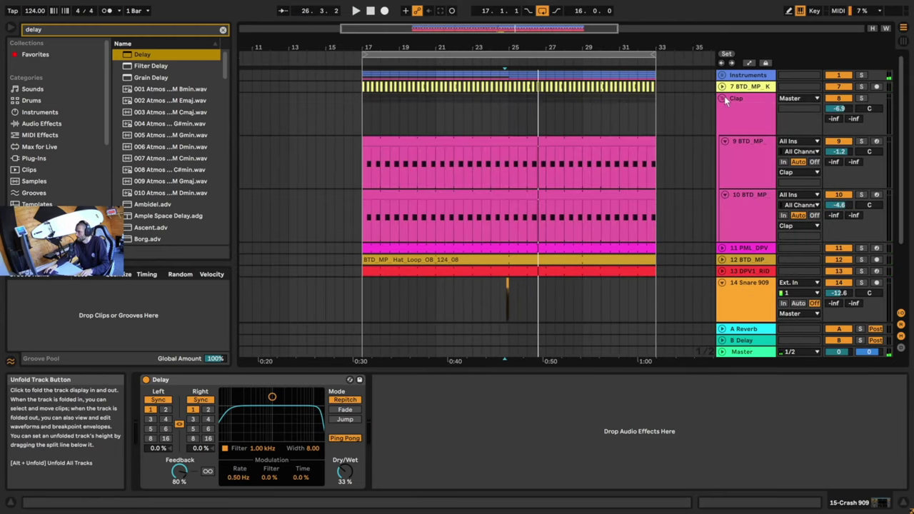
click(723, 99)
click(722, 75)
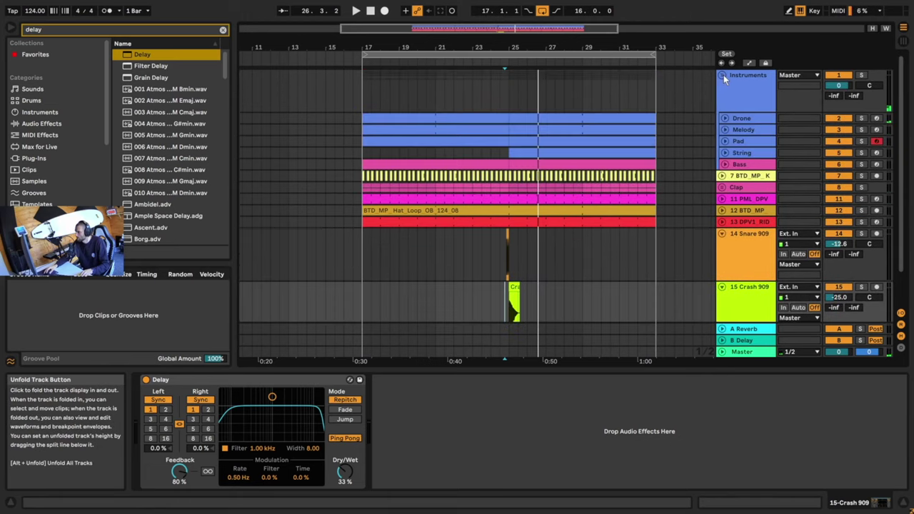
click(724, 164)
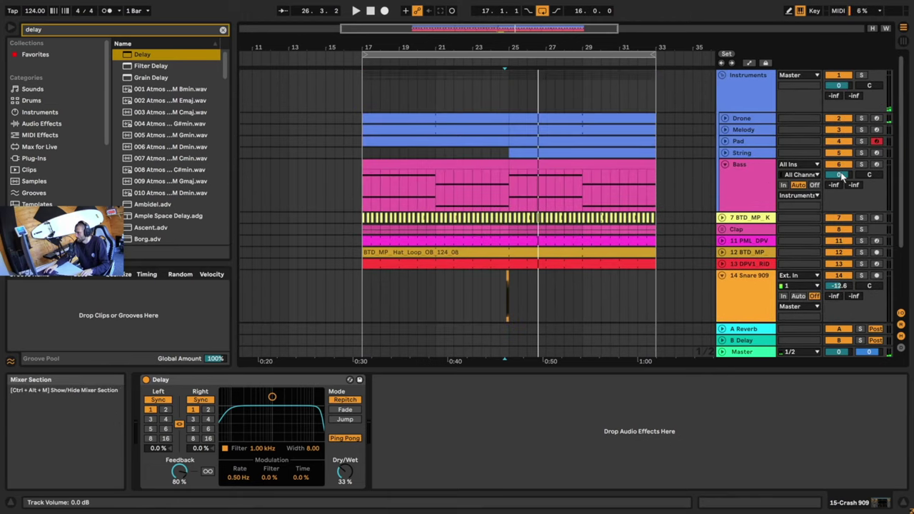
click(734, 191)
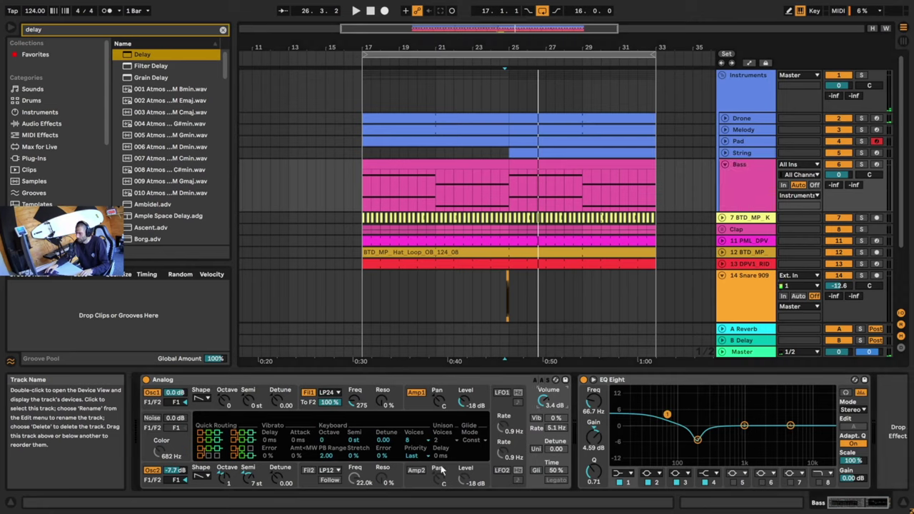
key(space)
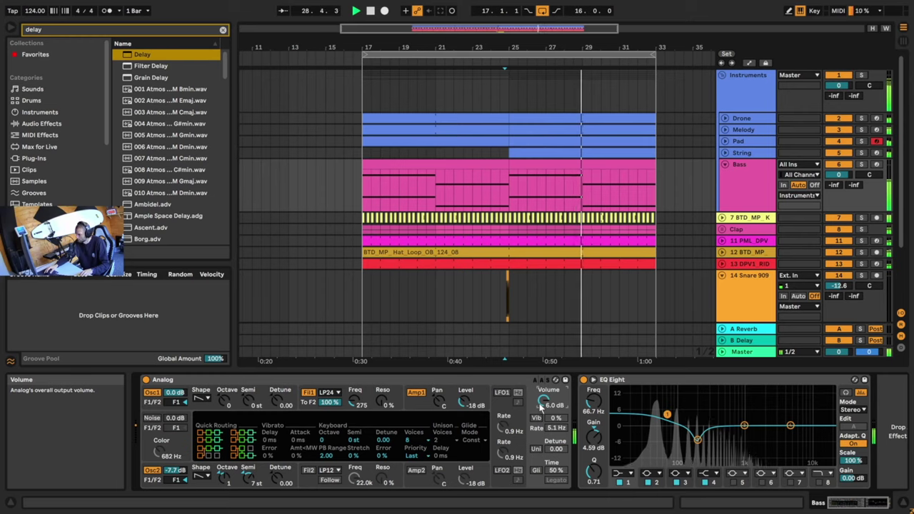
key(space)
click(726, 164)
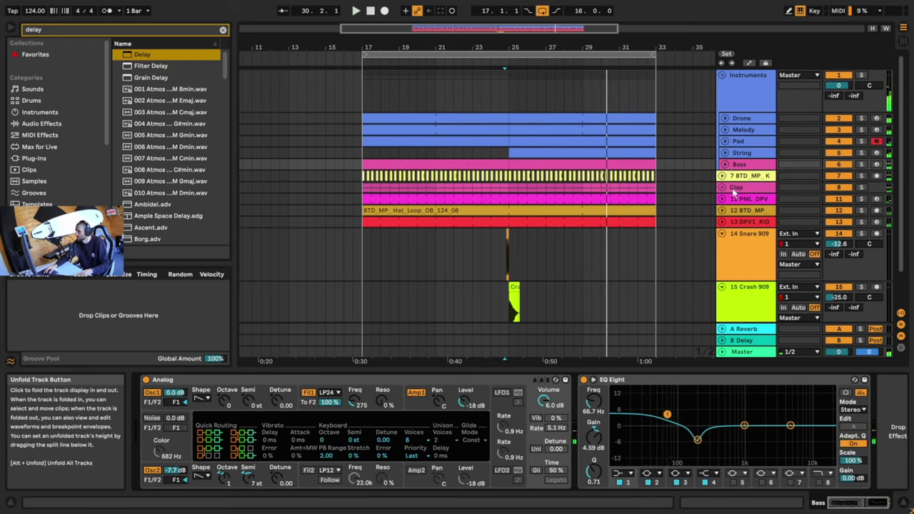
click(412, 267)
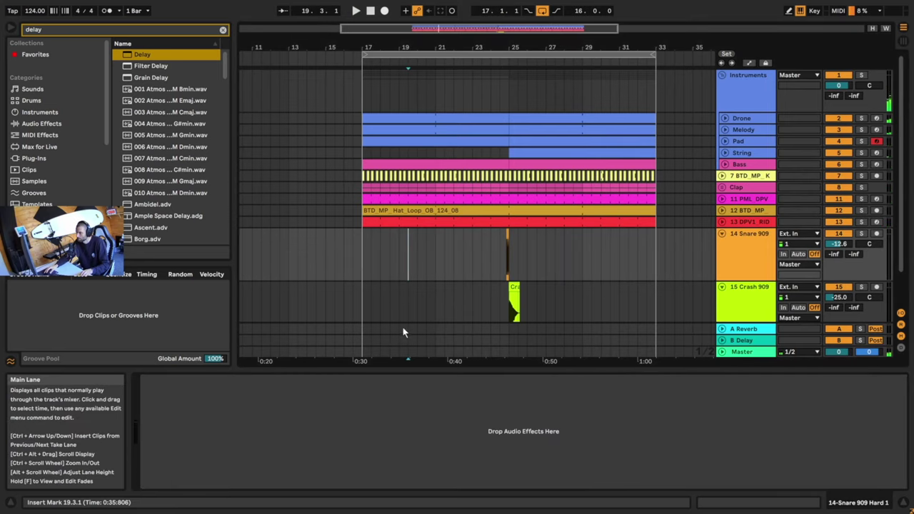
Collapse all tracks to minimum height and rename track 7 to kick.
alt+click(722, 234)
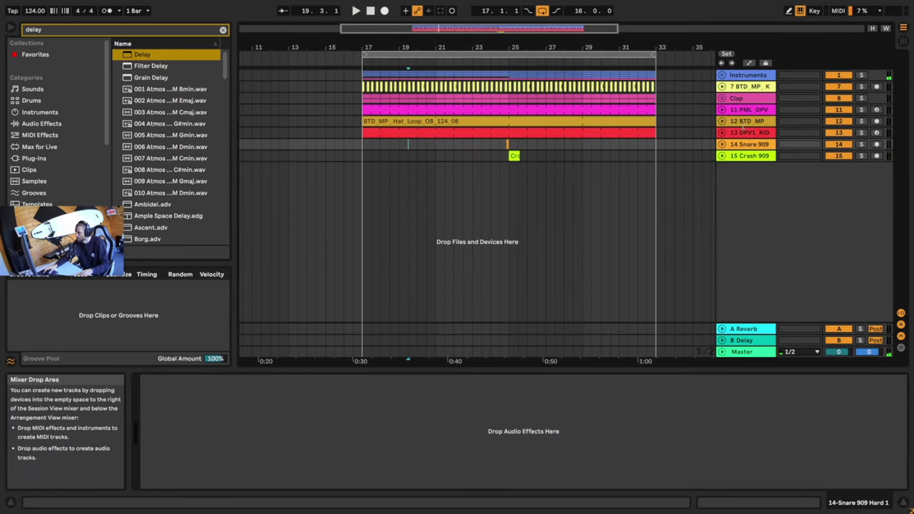
click(750, 111)
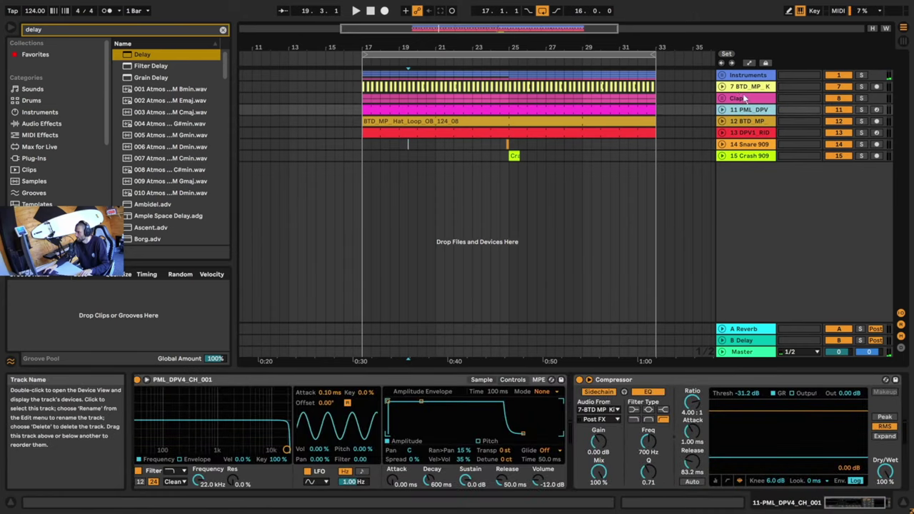
click(747, 90)
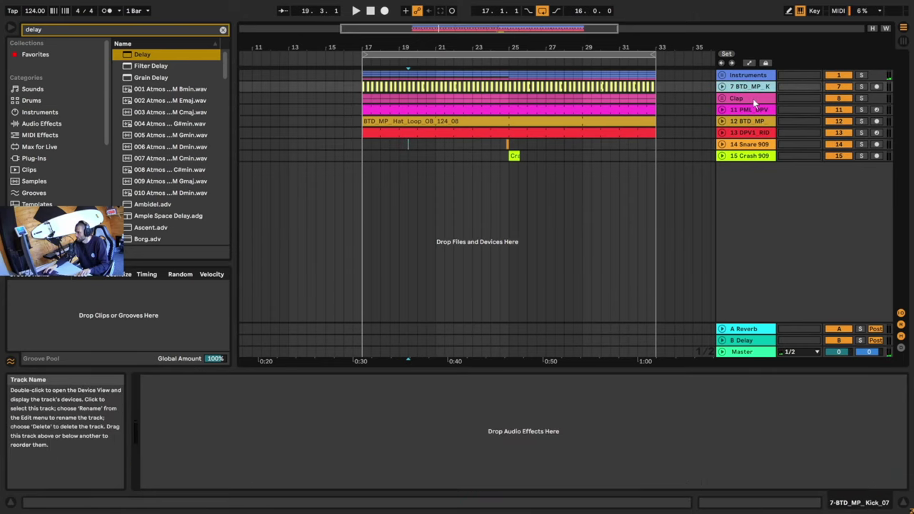
key(ctrl+r)
text(k)
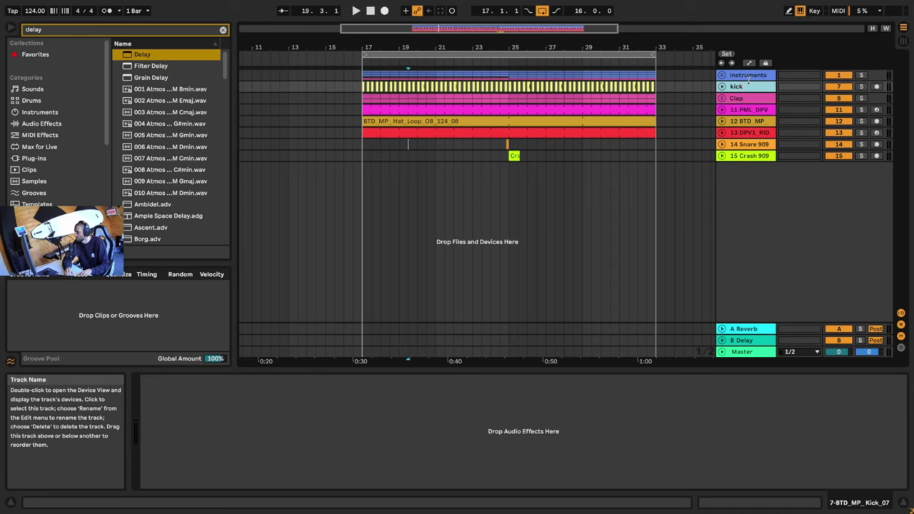
text(ick)
key(Tab)
key(Tab)
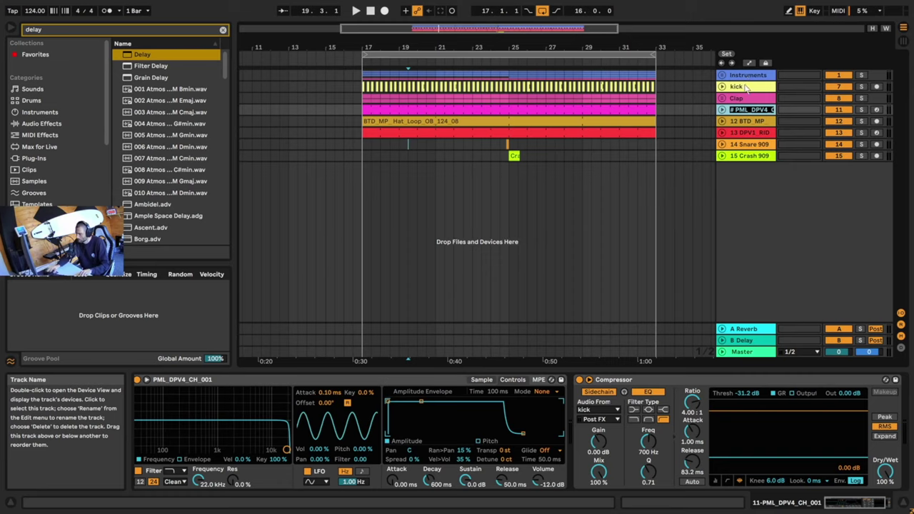
Rename the following drum tracks chh, ohh, ride, snare and crash.
text(cl)
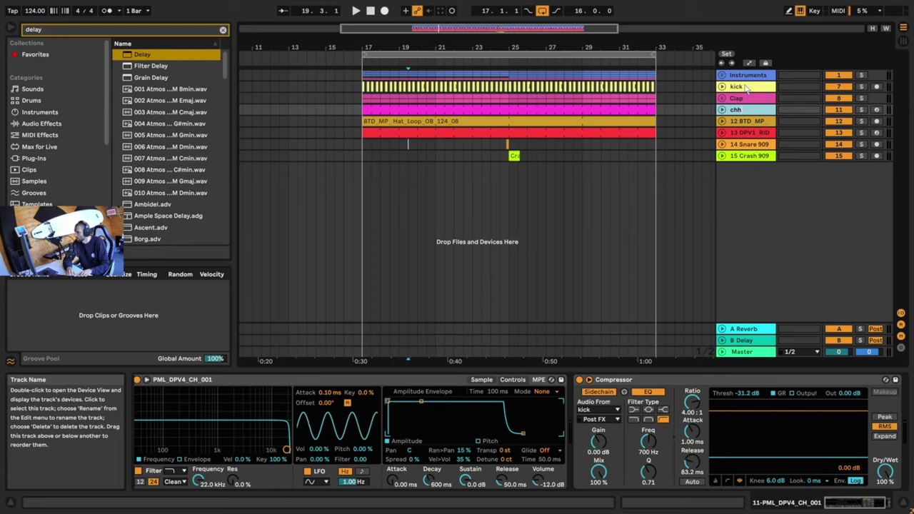
key(Tab)
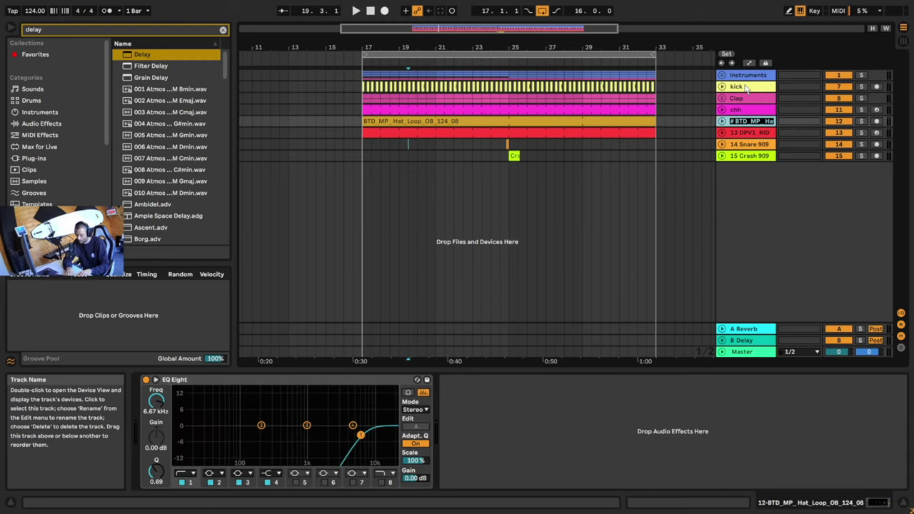
text(ohh)
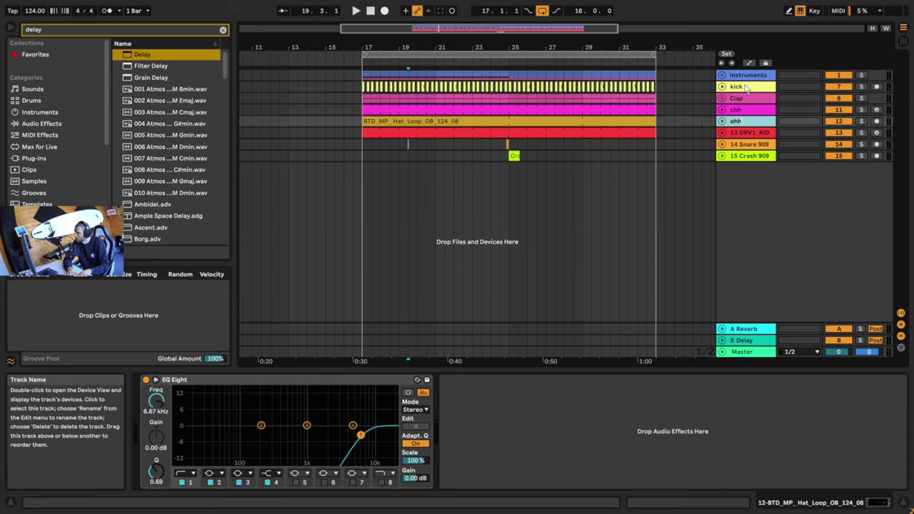
key(Tab)
text(r)
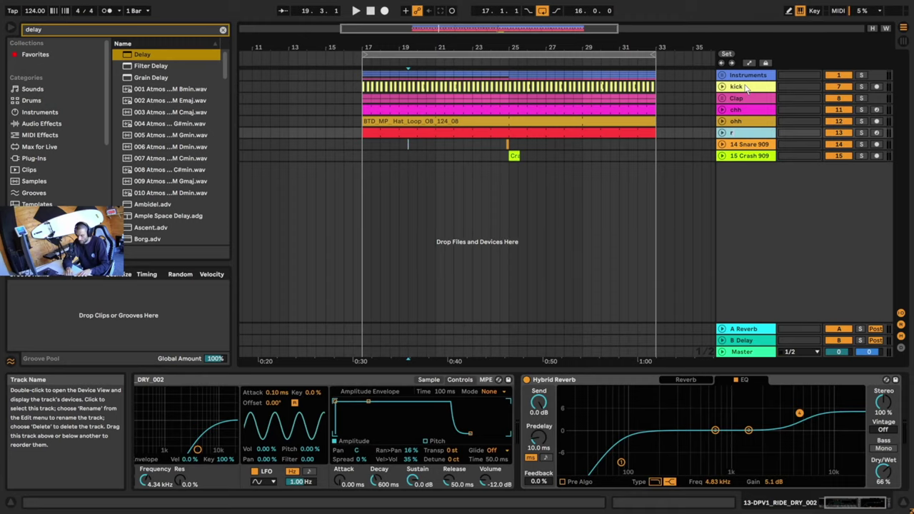
key(Tab)
text(s)
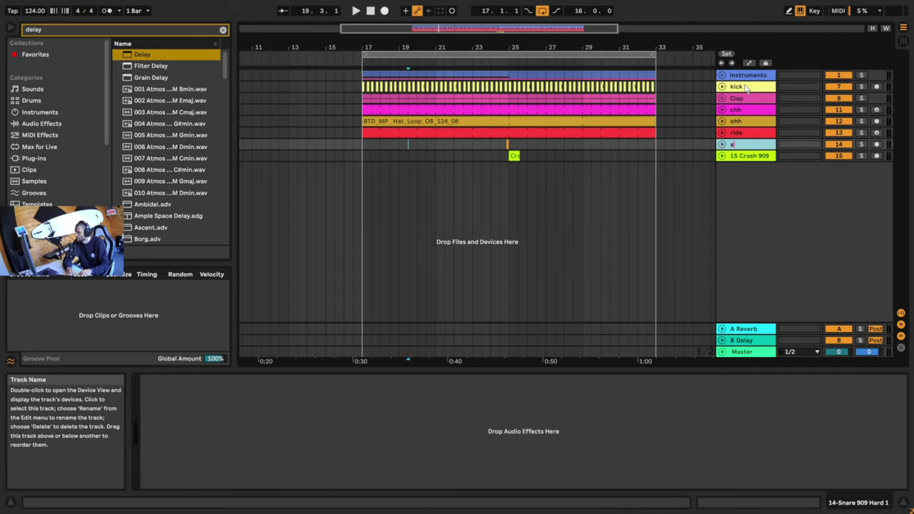
key(Tab)
text(c)
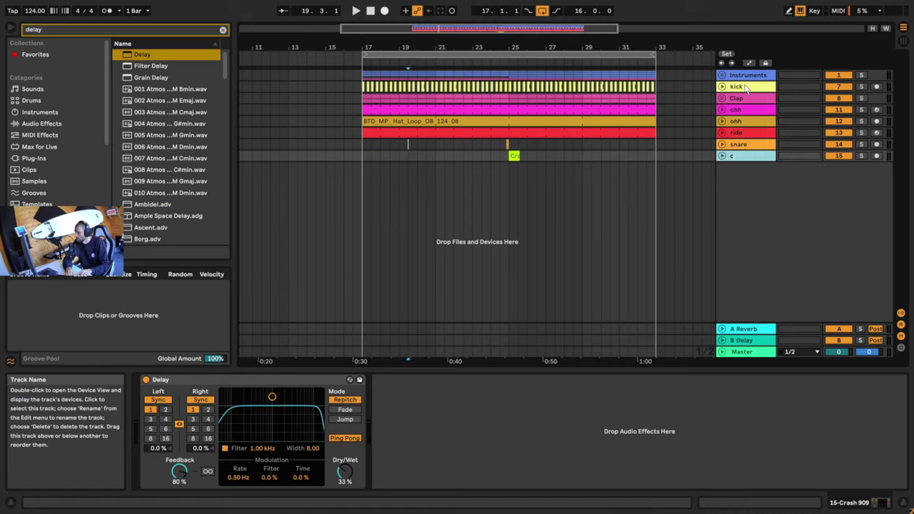
text(rash)
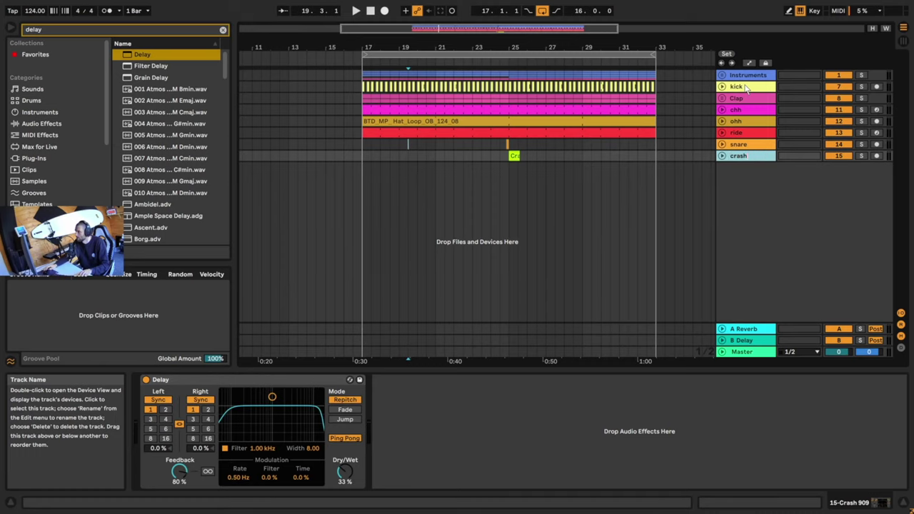
Confirm the crash name, select kick through crash, and colour those tracks lavender.
click(744, 111)
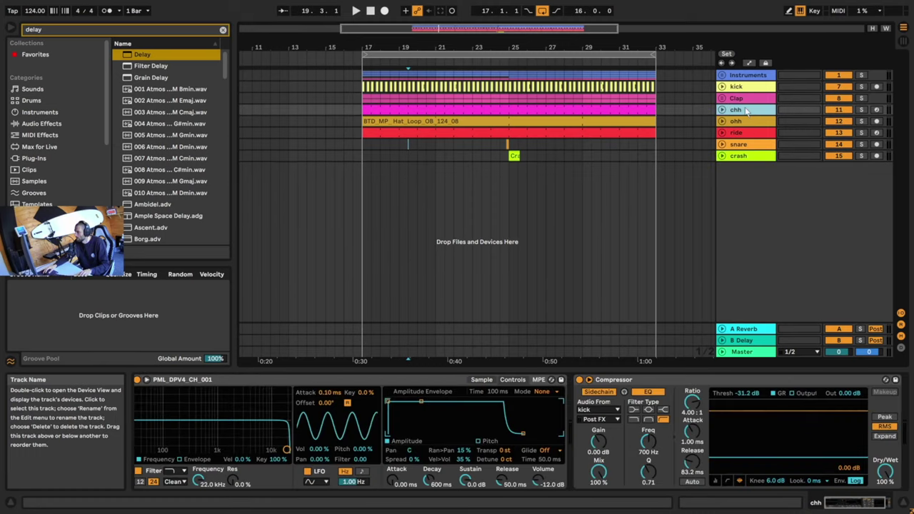
click(748, 100)
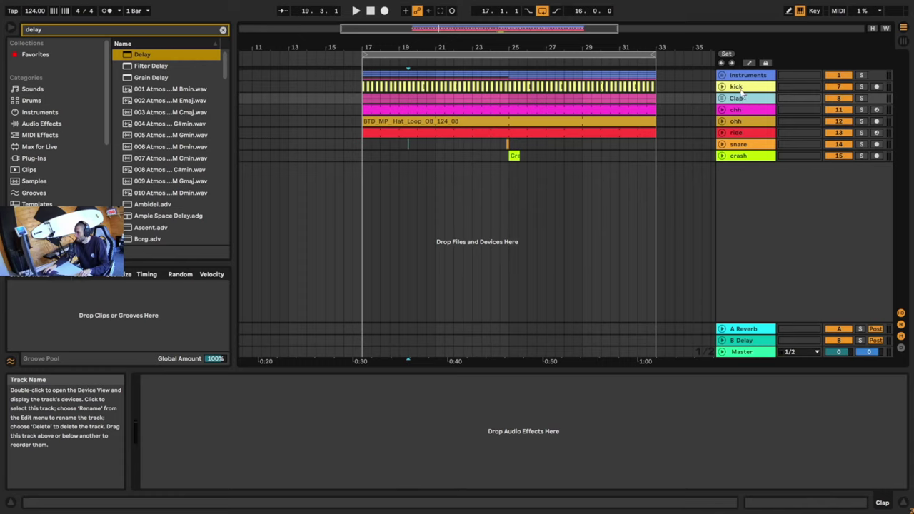
click(742, 89)
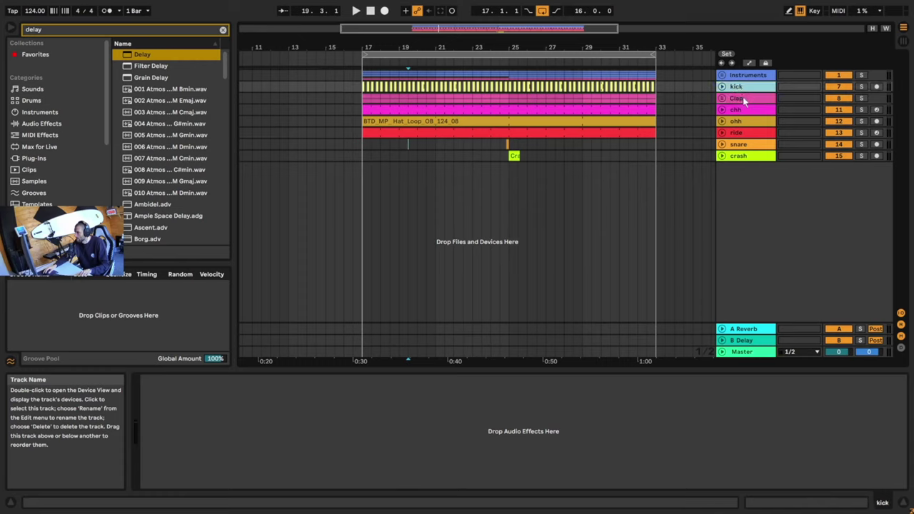
shift+click(750, 156)
right_click(748, 148)
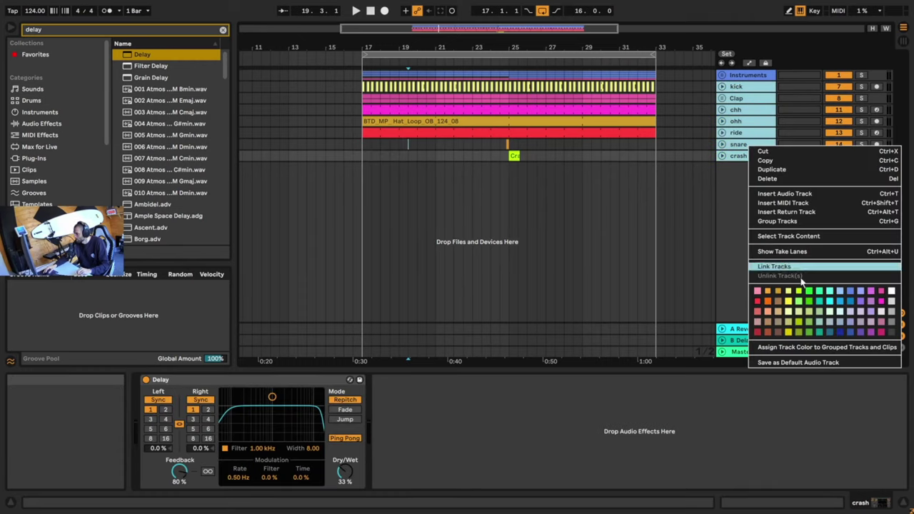
click(860, 301)
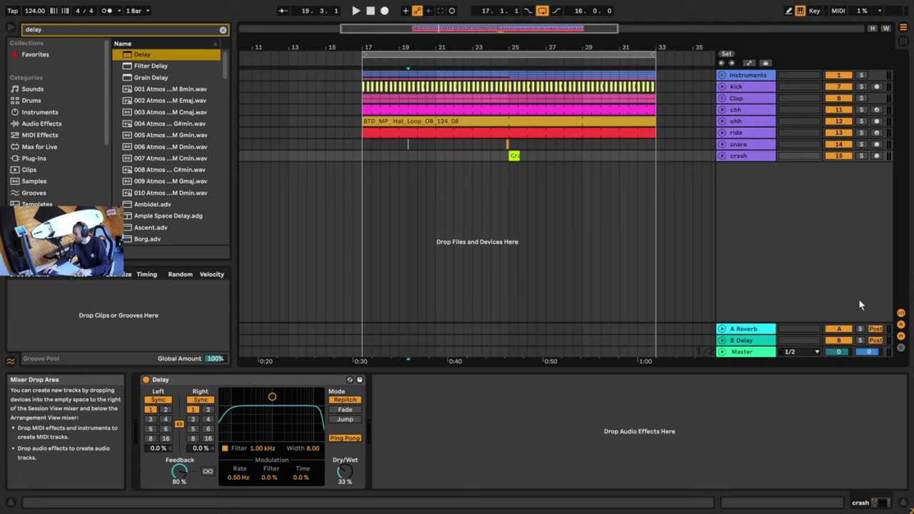
Assign the lavender track colour to all the drum clips as well.
right_click(744, 85)
shift+click(746, 155)
click(747, 156)
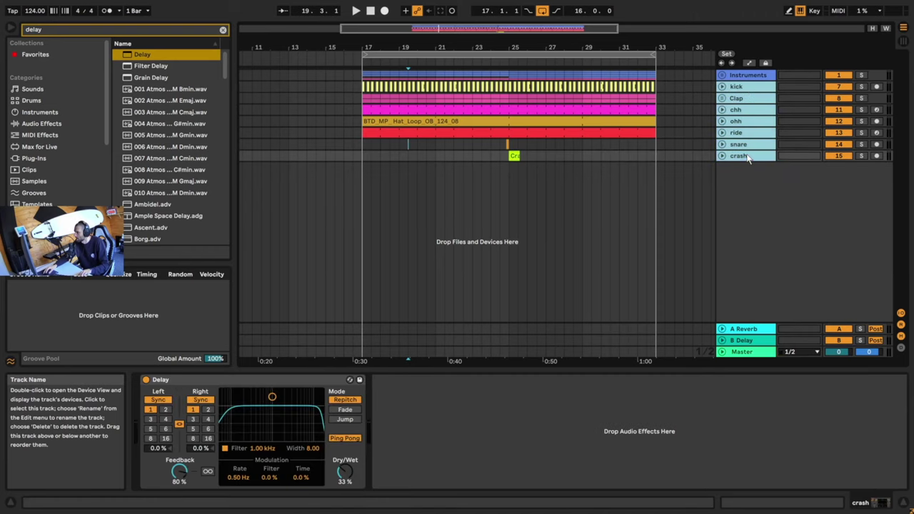
right_click(748, 157)
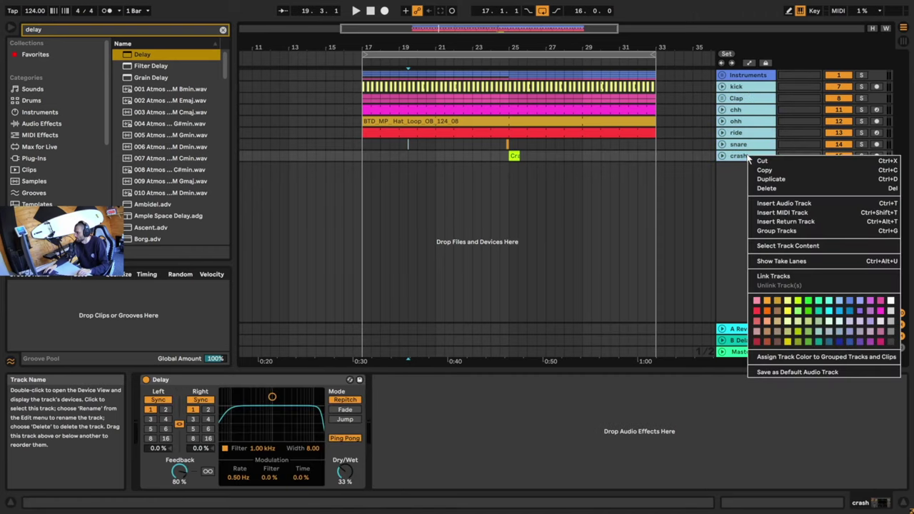
click(812, 357)
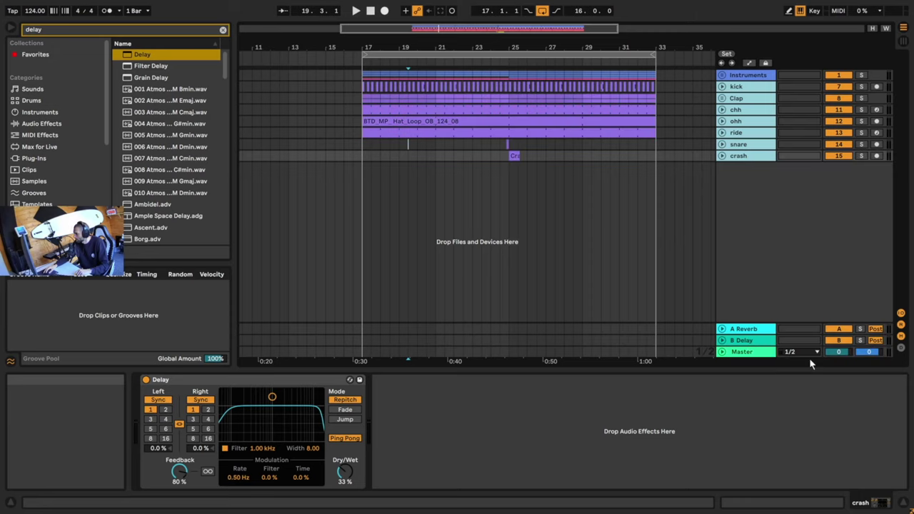
click(742, 87)
shift+click(747, 154)
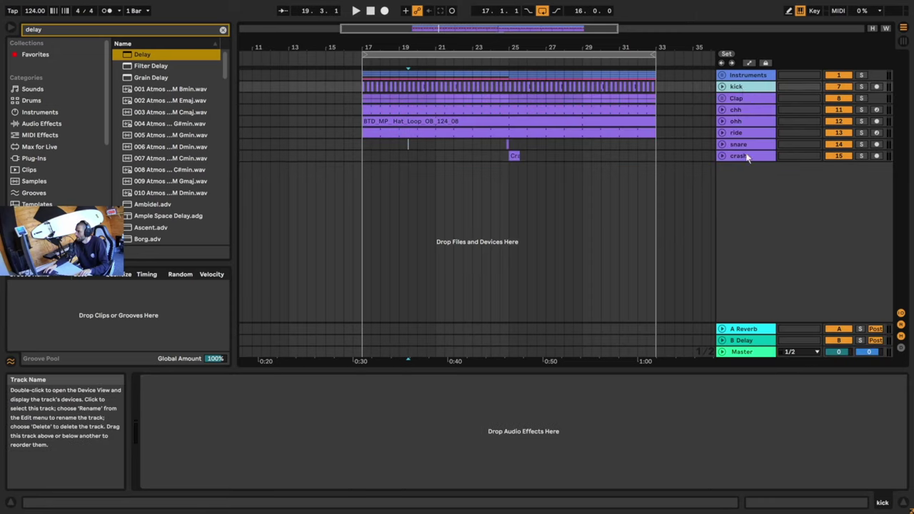
click(745, 157)
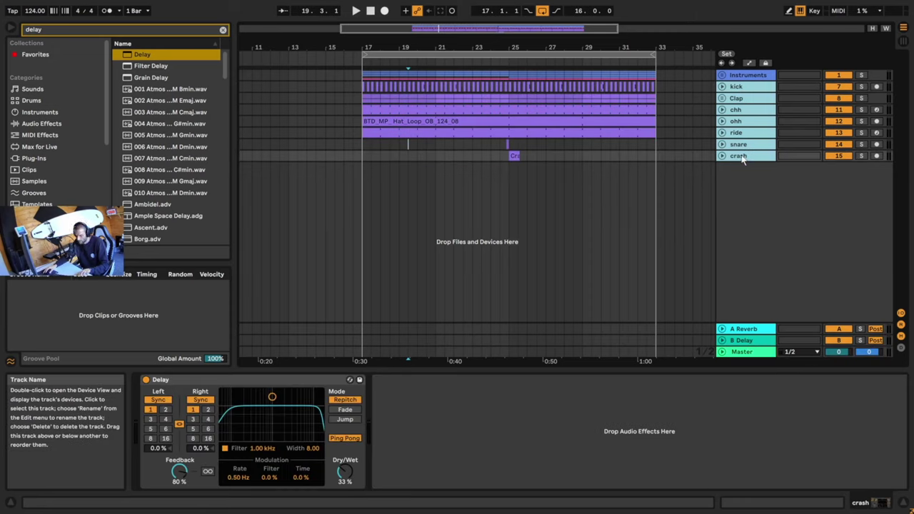
Group the kick-through-crash tracks into a group named Drums and fold it closed.
key(ctrl+g)
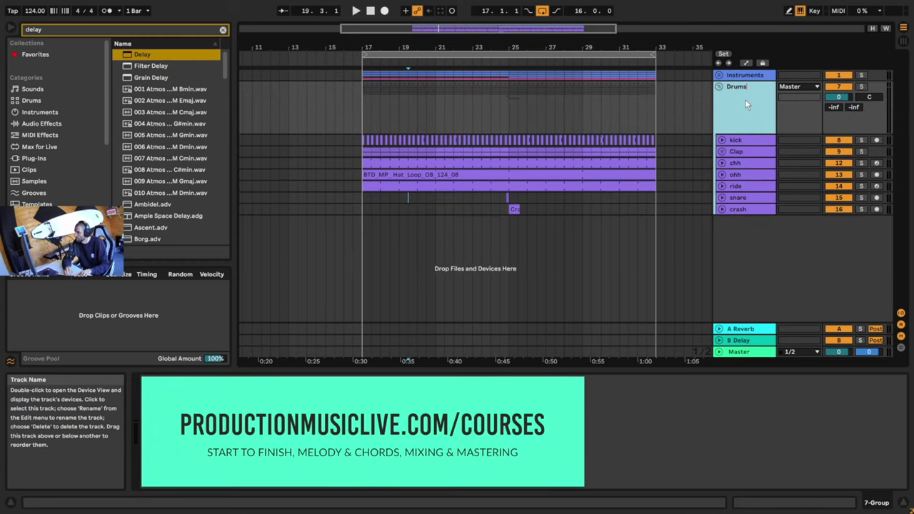
click(754, 79)
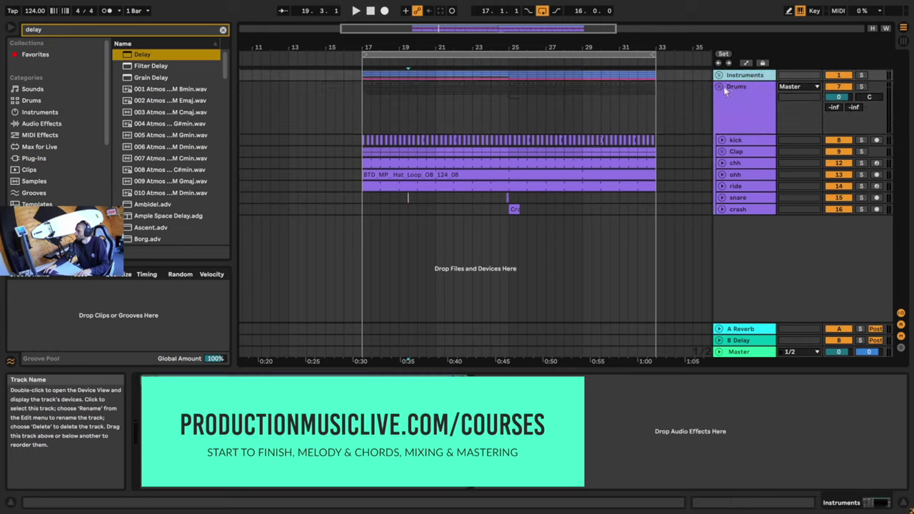
click(720, 86)
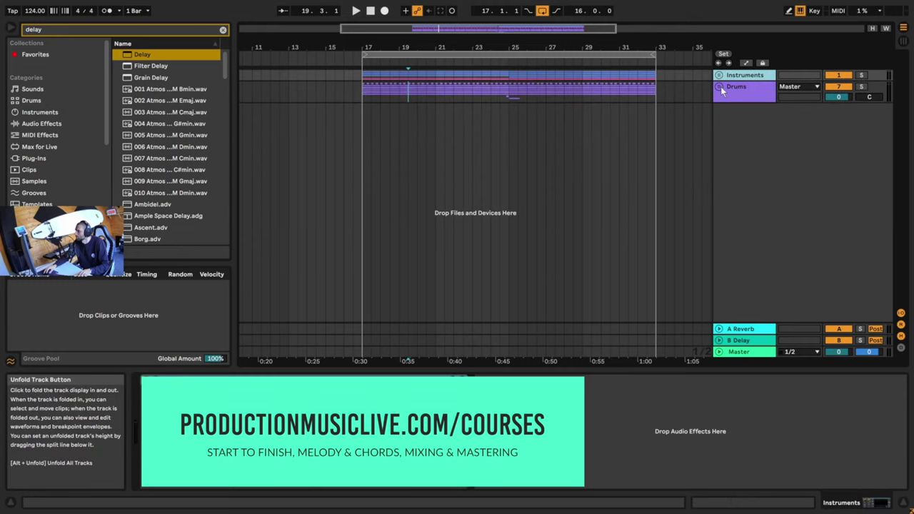
Move the insert position from bar 17 to bar 25 and select the Master track.
click(366, 97)
click(510, 89)
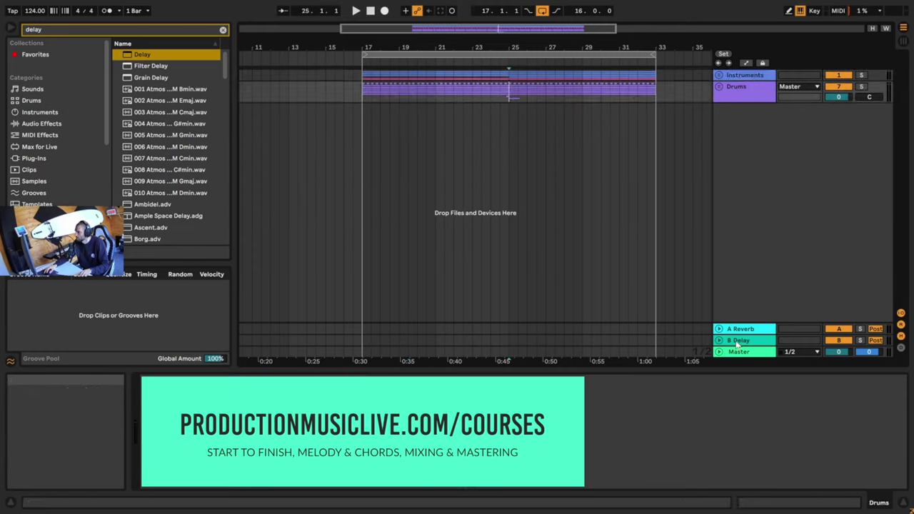
click(758, 359)
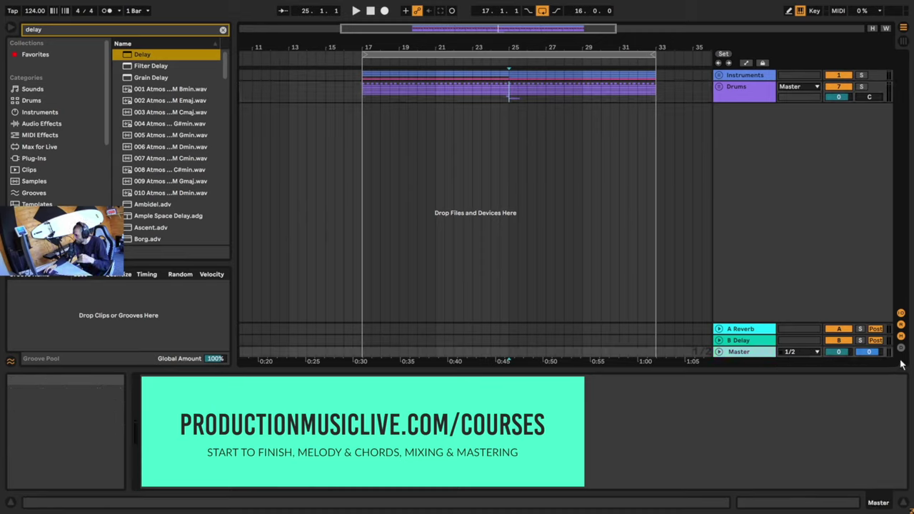
Search the browser for 'limiter' and add the Limiter to the Master track.
click(223, 29)
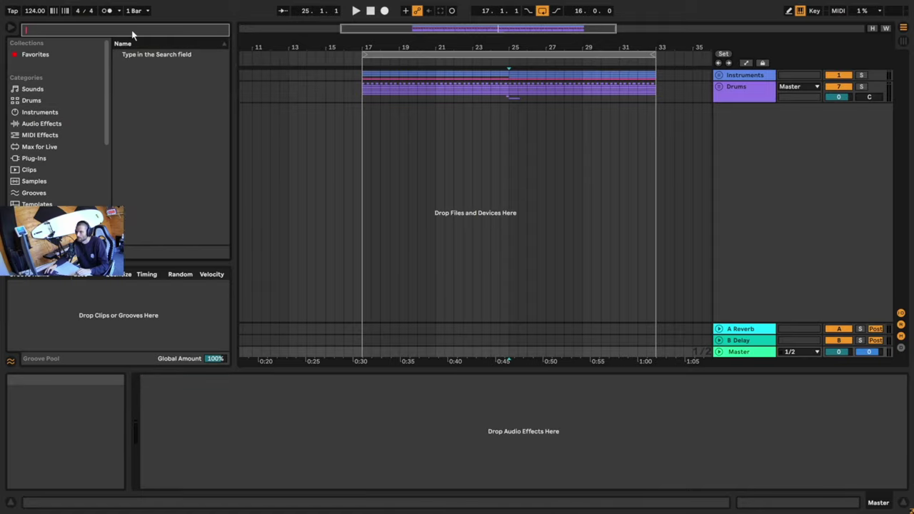
text(limiter)
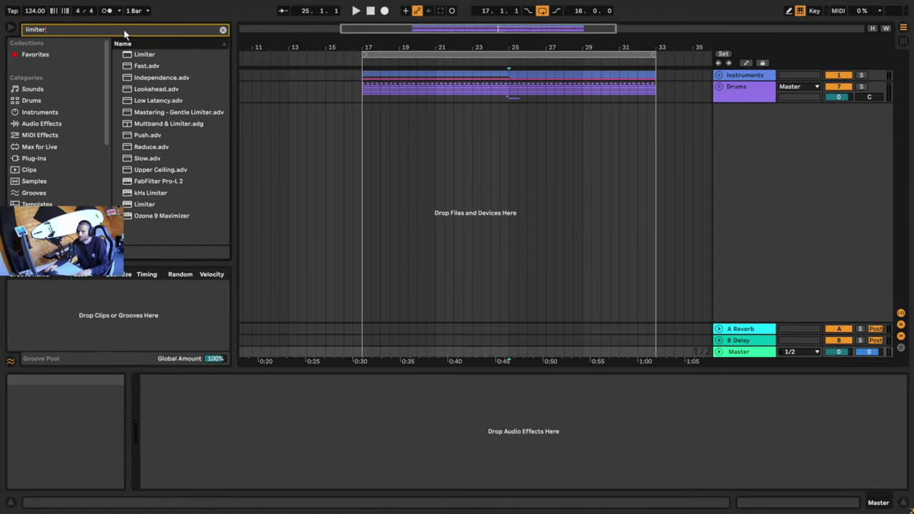
drag(143, 55, 171, 435)
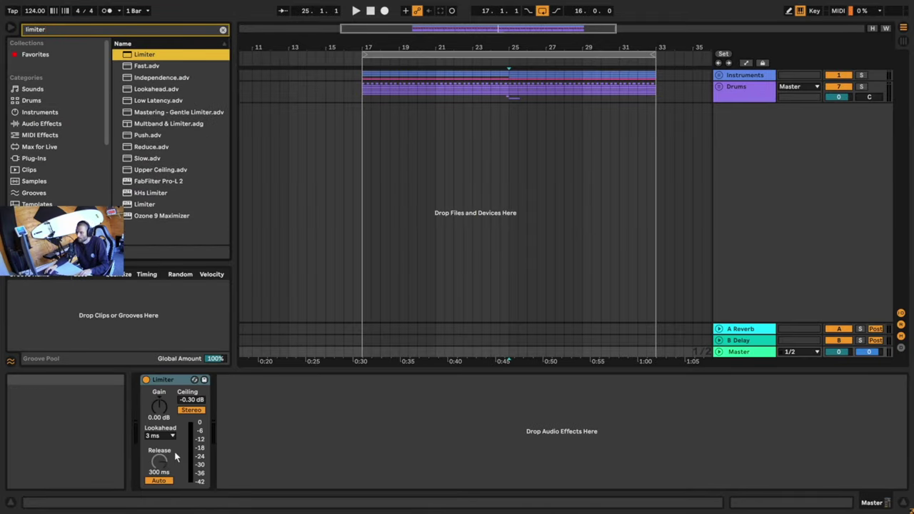
Raise the Limiter's gain from 0.00 dB to 0.80 dB while playing the set.
click(158, 404)
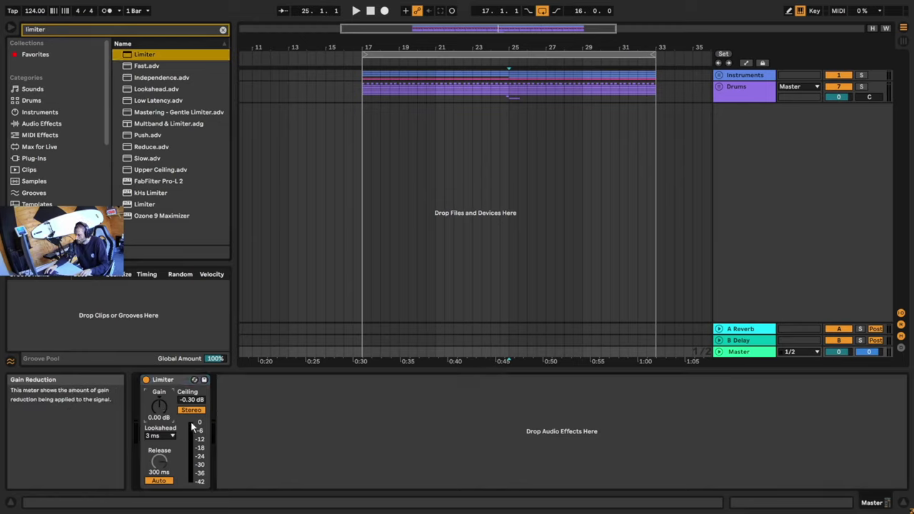
key(space)
drag(160, 407, 159, 384)
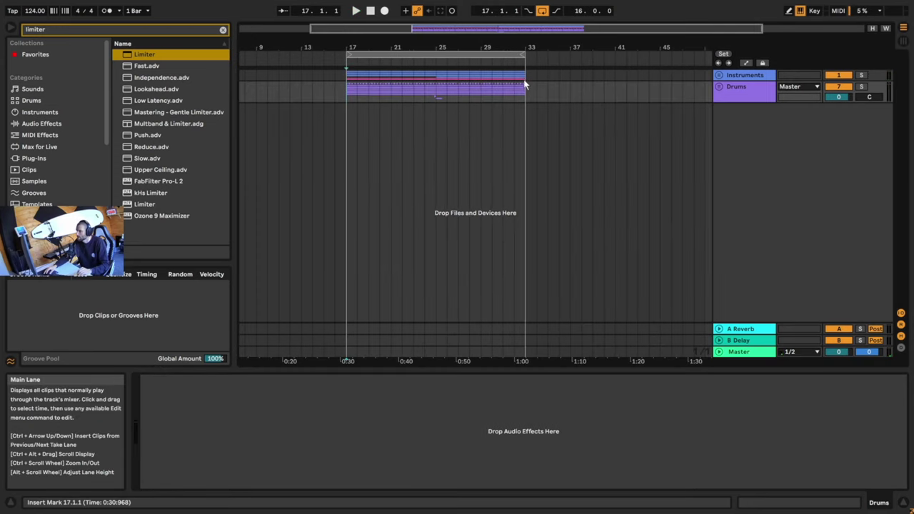
Duplicate bars 25–33 into bars 33–41 and extend the loop end to bar 41.
drag(443, 82, 529, 98)
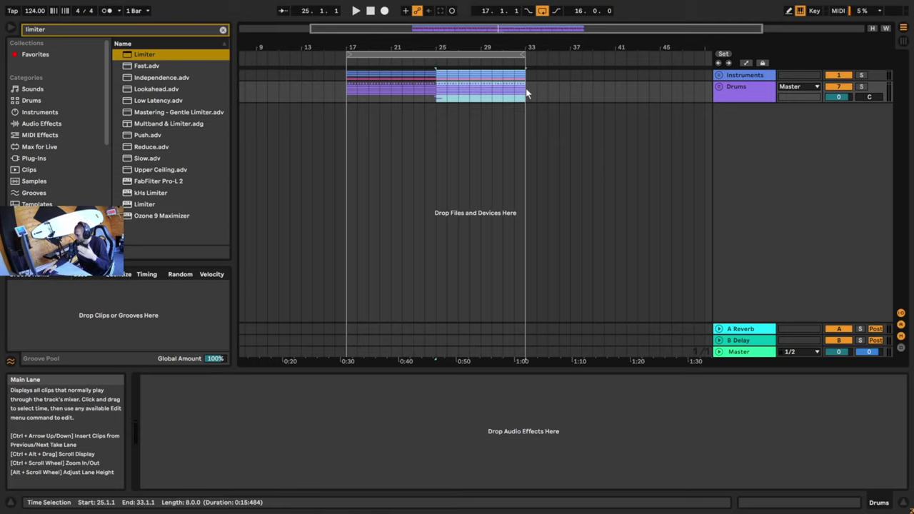
click(525, 74)
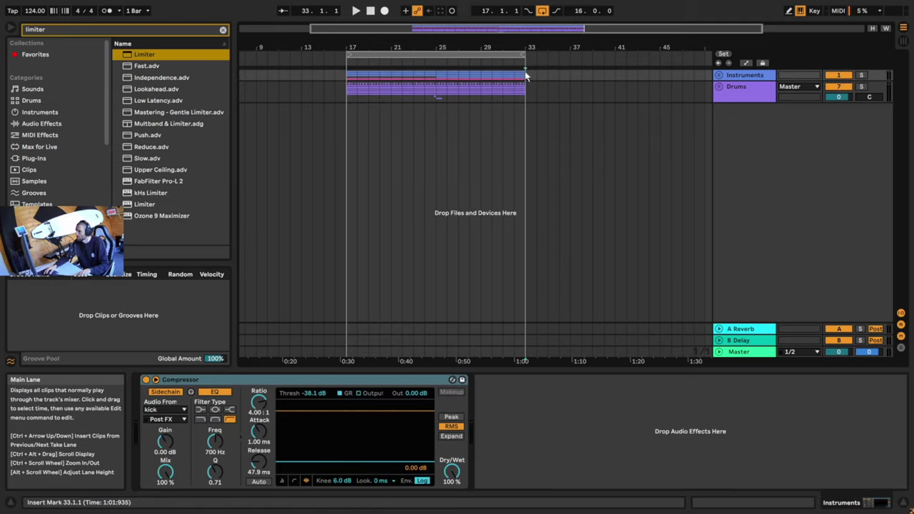
drag(525, 74, 454, 101)
key(ctrl+d)
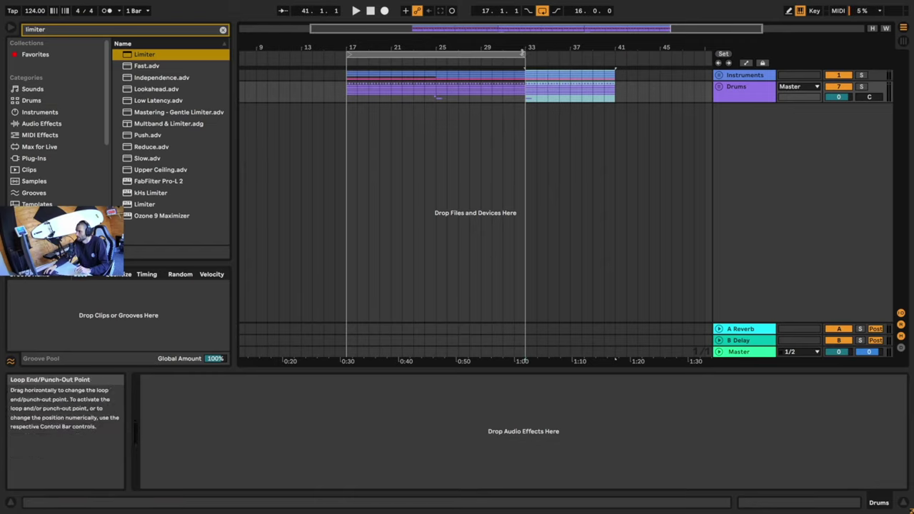
drag(524, 54, 615, 53)
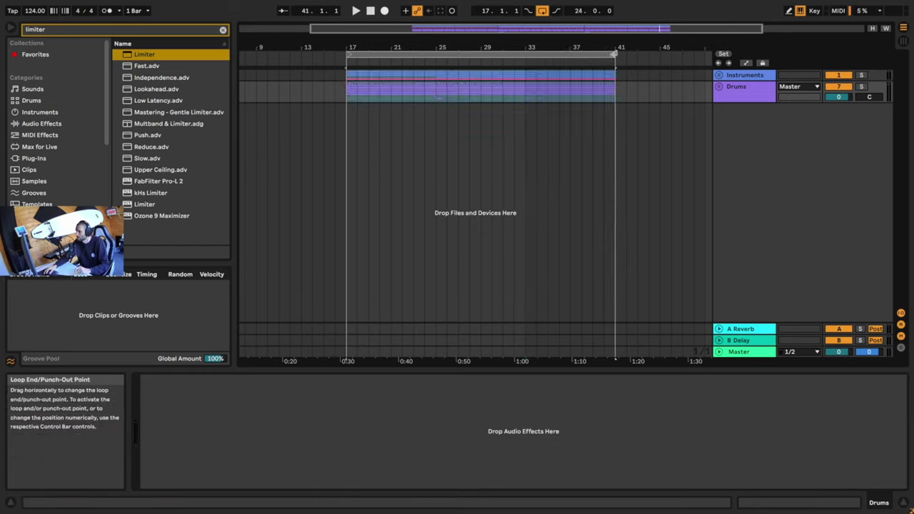
Unfold the Drums group and delete the duplicated crash clip at bar 33.
click(719, 87)
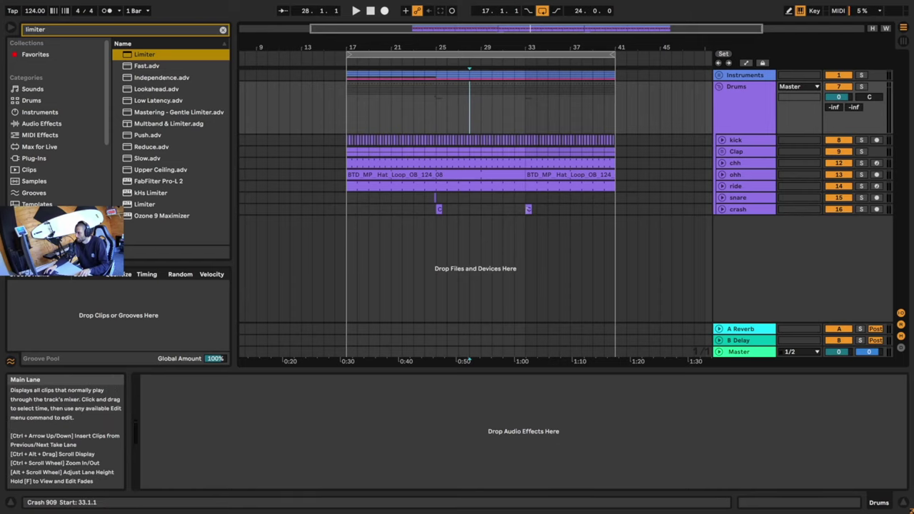
click(529, 208)
key(Delete)
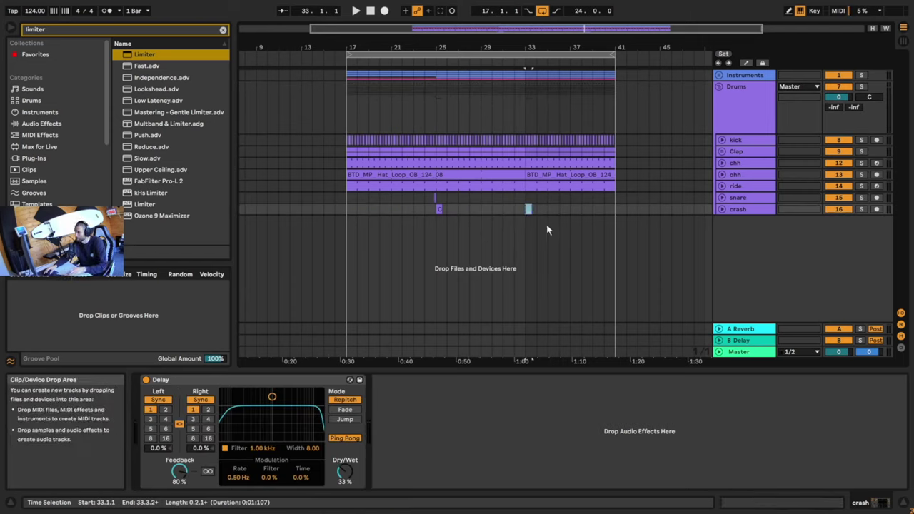
Unfold the Instruments group and the Melody track.
click(745, 76)
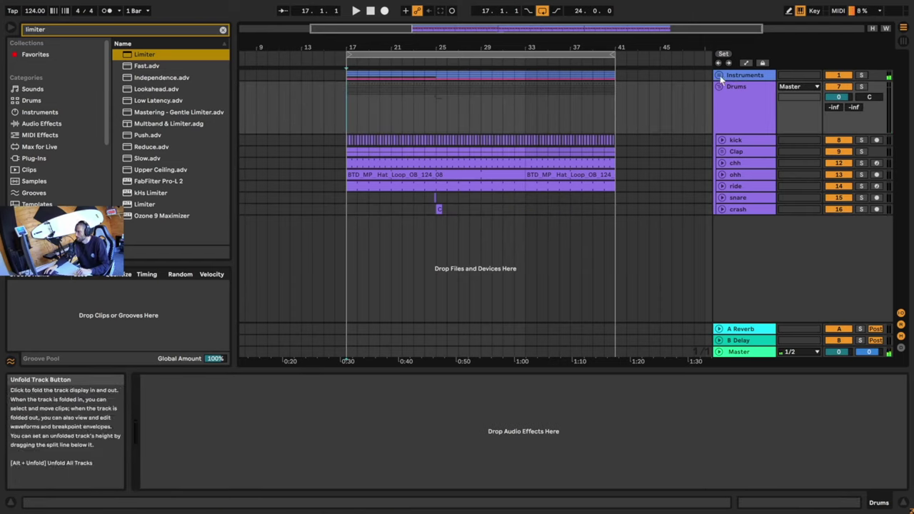
click(719, 76)
click(721, 131)
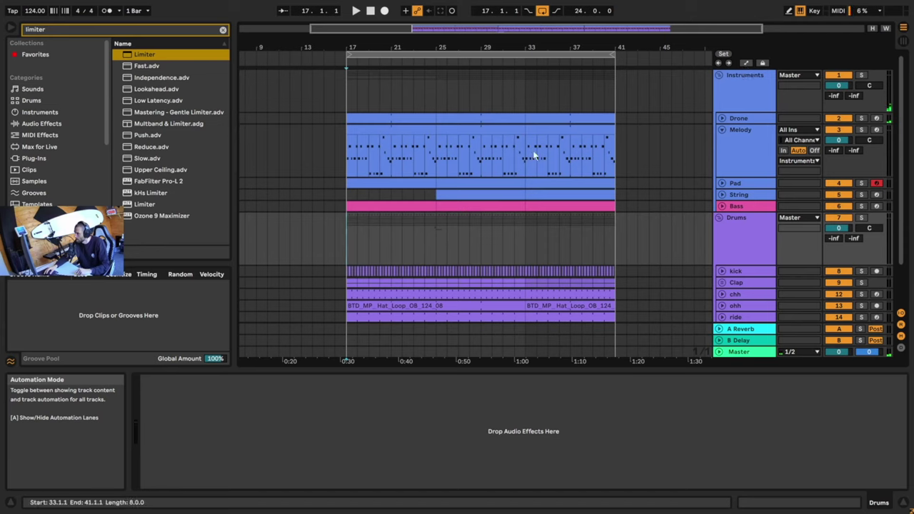
Select bars 18–41 on Melody, show automation lanes, and choose Operator's Filter Freq parameter.
drag(358, 154, 614, 158)
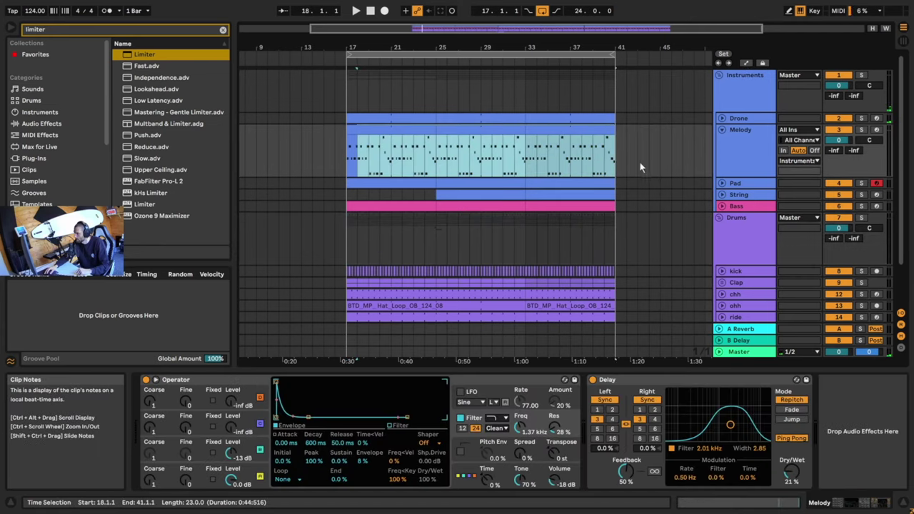
click(746, 64)
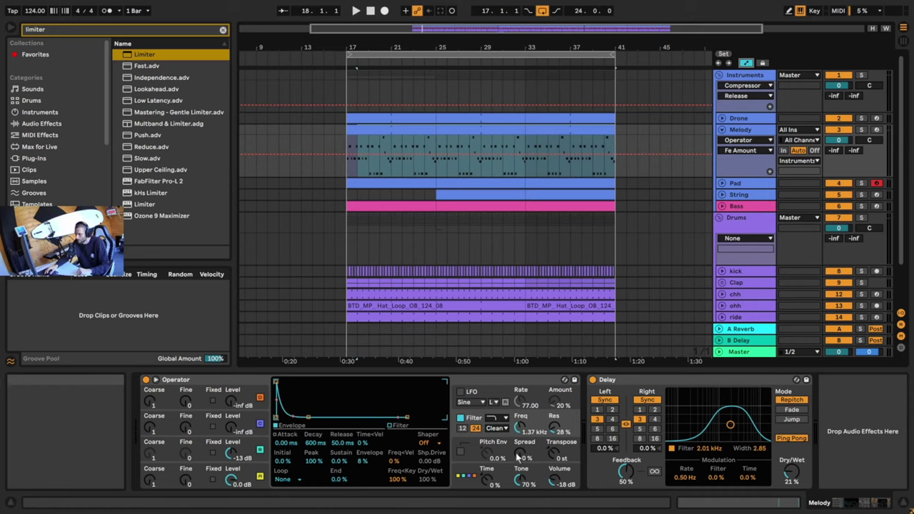
click(521, 428)
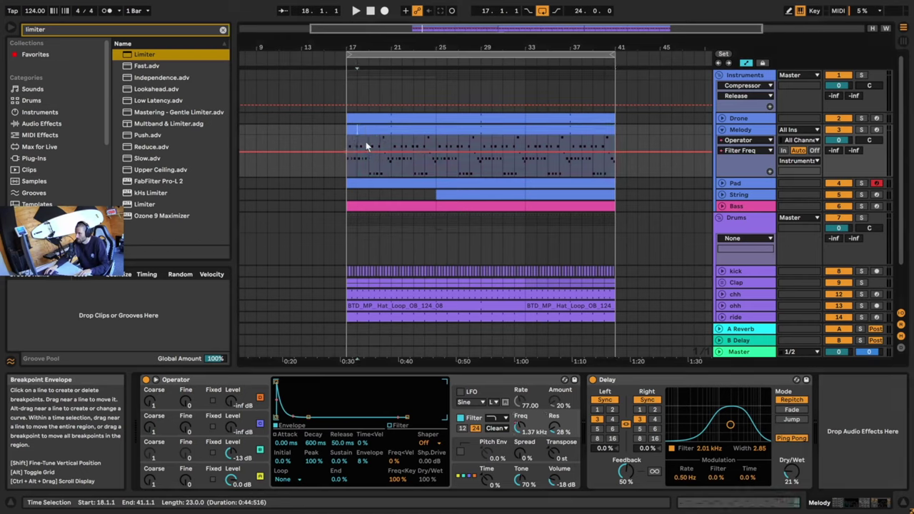
Lower the Melody Filter Freq breakpoint to 850 Hz while auditioning from bar 18.
key(space)
drag(380, 151, 350, 156)
key(space)
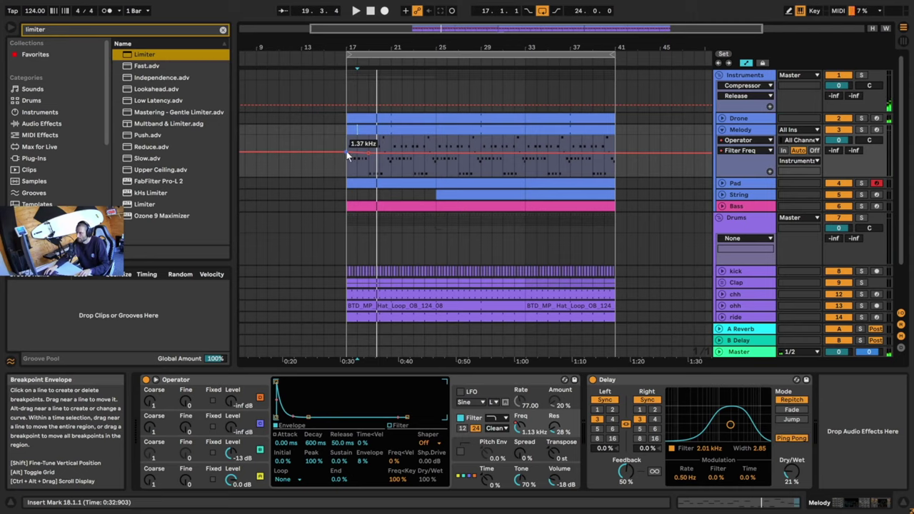
drag(349, 156, 349, 160)
Add a Filter Freq peak of about 3.77 kHz around bar 23 and replay from bar 17.
key(space)
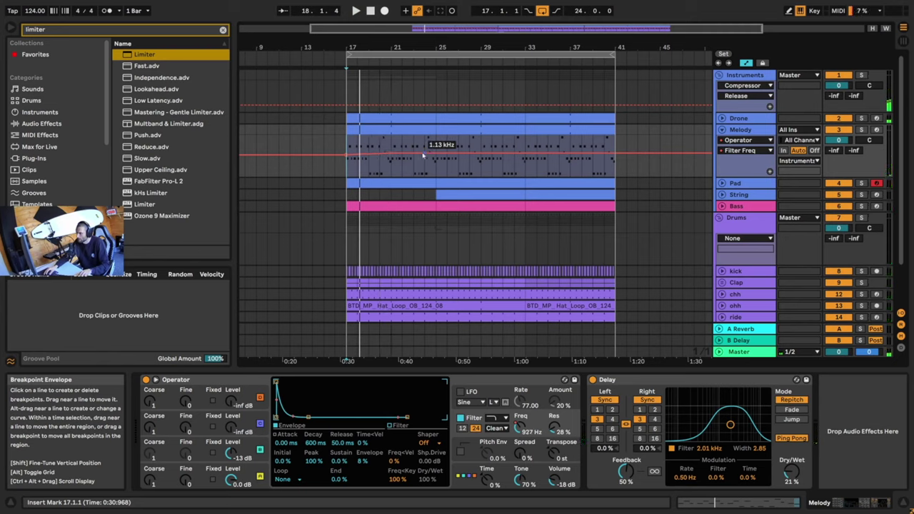
drag(432, 153, 432, 148)
click(344, 140)
key(space)
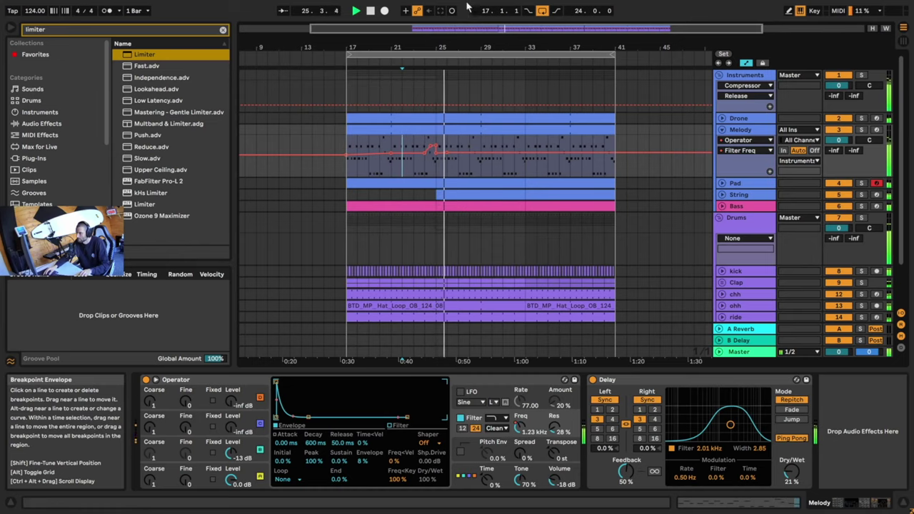
Zoom in on bars 17–32 and raise the breakpoint near bar 25 to 3.87 kHz.
key(space)
drag(470, 28, 482, 101)
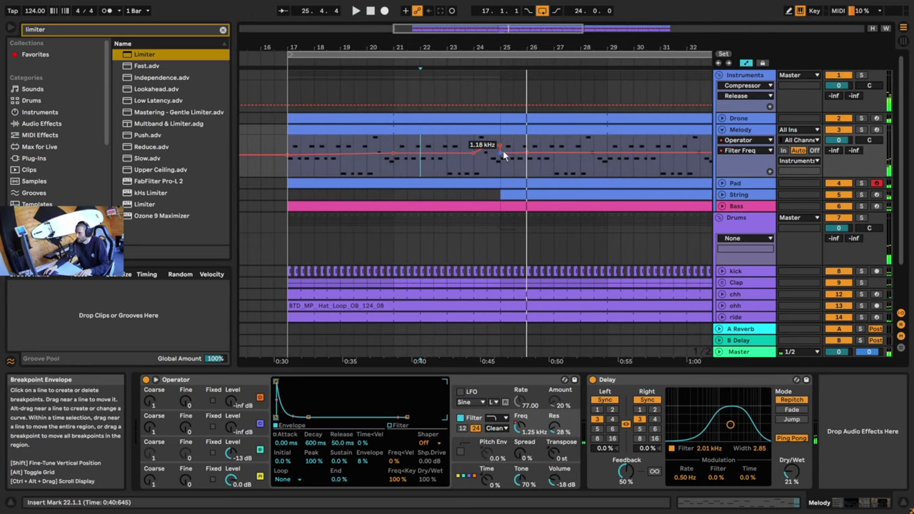
drag(504, 156, 486, 151)
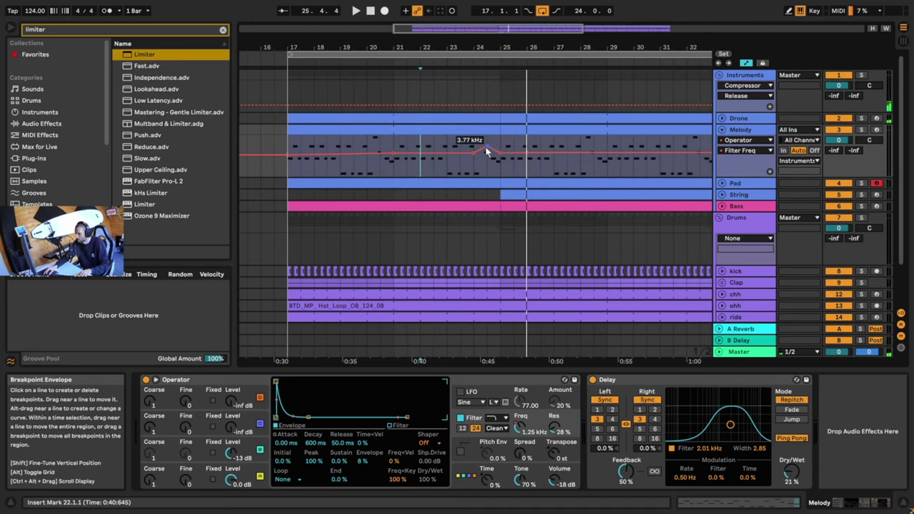
click(433, 161)
key(space)
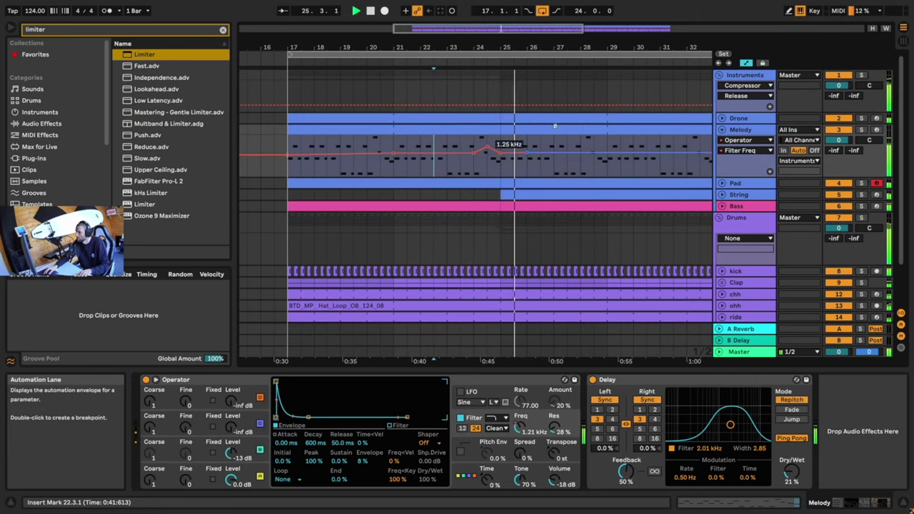
Create a filter dip near bar 28, a 2.44 kHz rise near bar 30, and points at bars 32–33.
drag(505, 28, 525, 16)
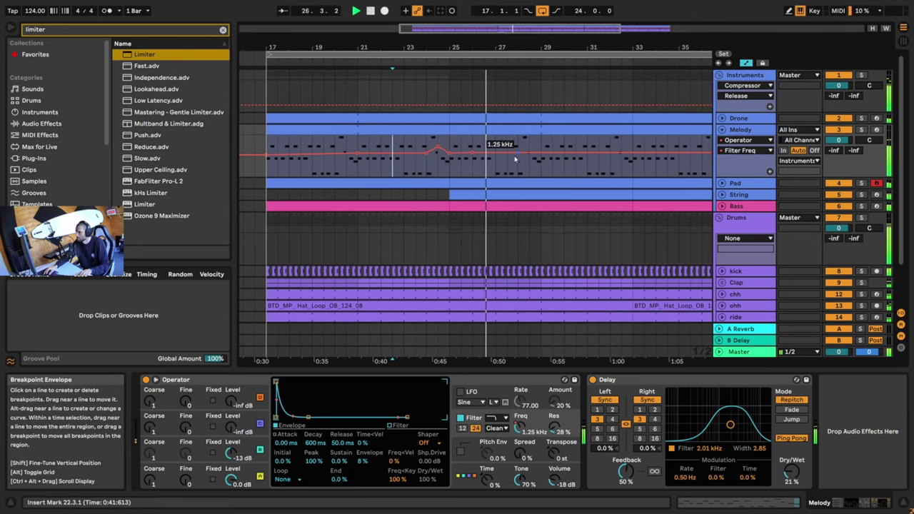
drag(517, 156, 516, 162)
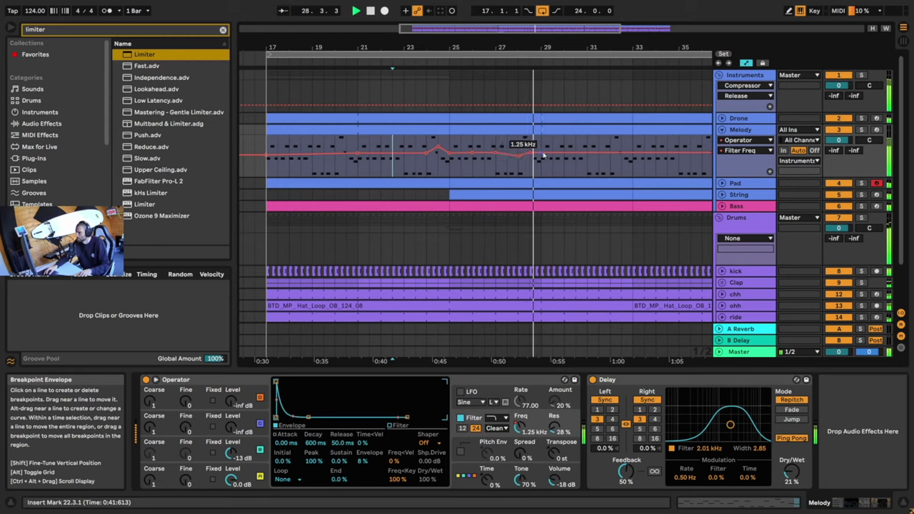
click(597, 155)
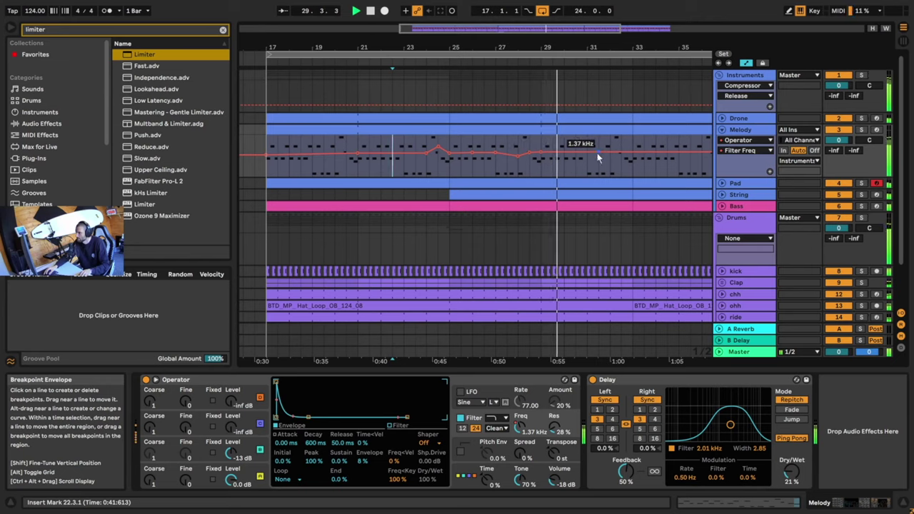
drag(577, 154, 632, 151)
click(616, 152)
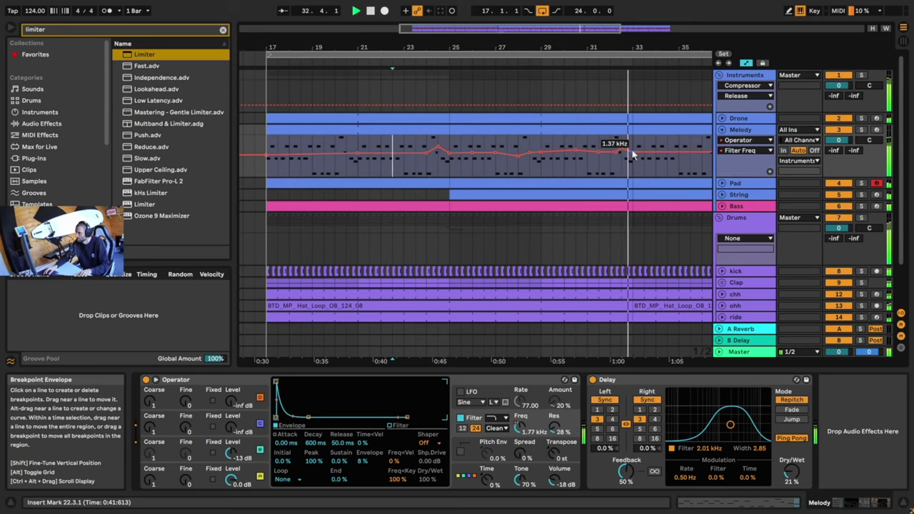
Add a breakpoint near bar 36 and pull its neighbour down to 850 Hz.
drag(561, 41, 549, 23)
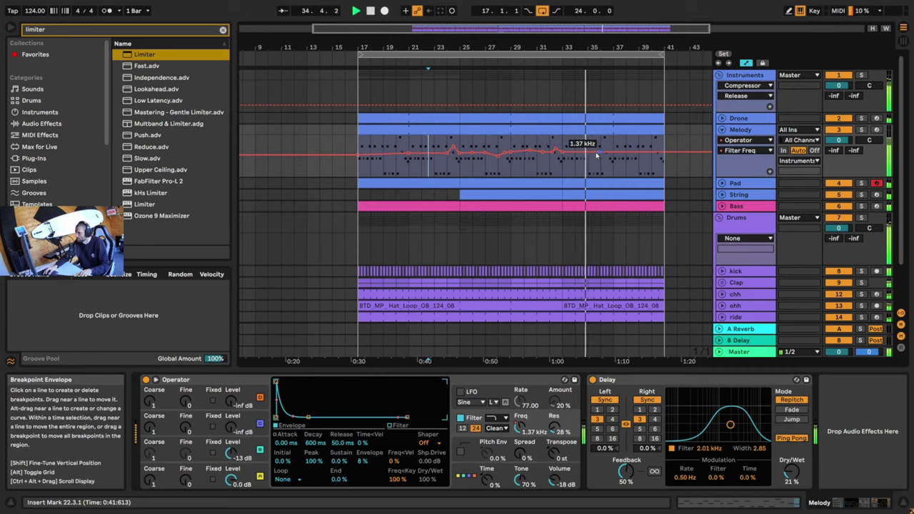
click(598, 154)
drag(592, 154, 593, 159)
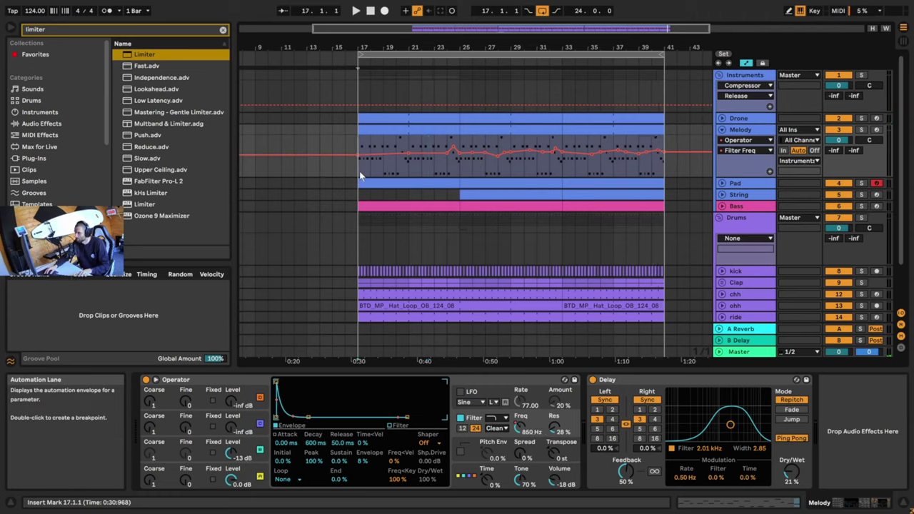
Play the set from bar 17 and move the loop end from bar 41 to bar 44.
key(space)
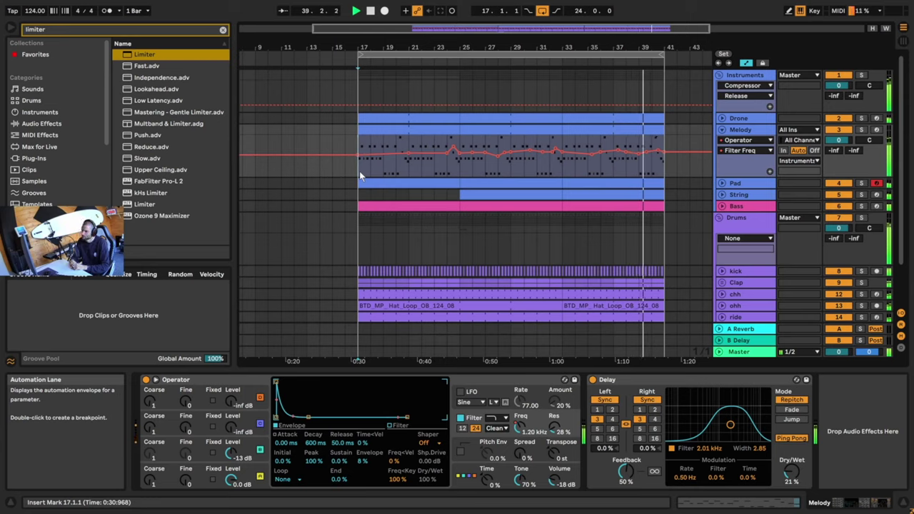
drag(665, 55, 695, 60)
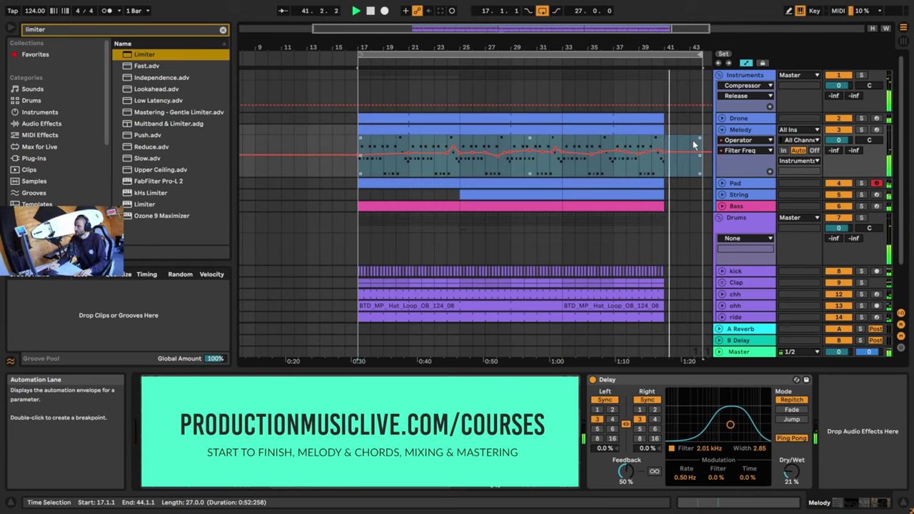